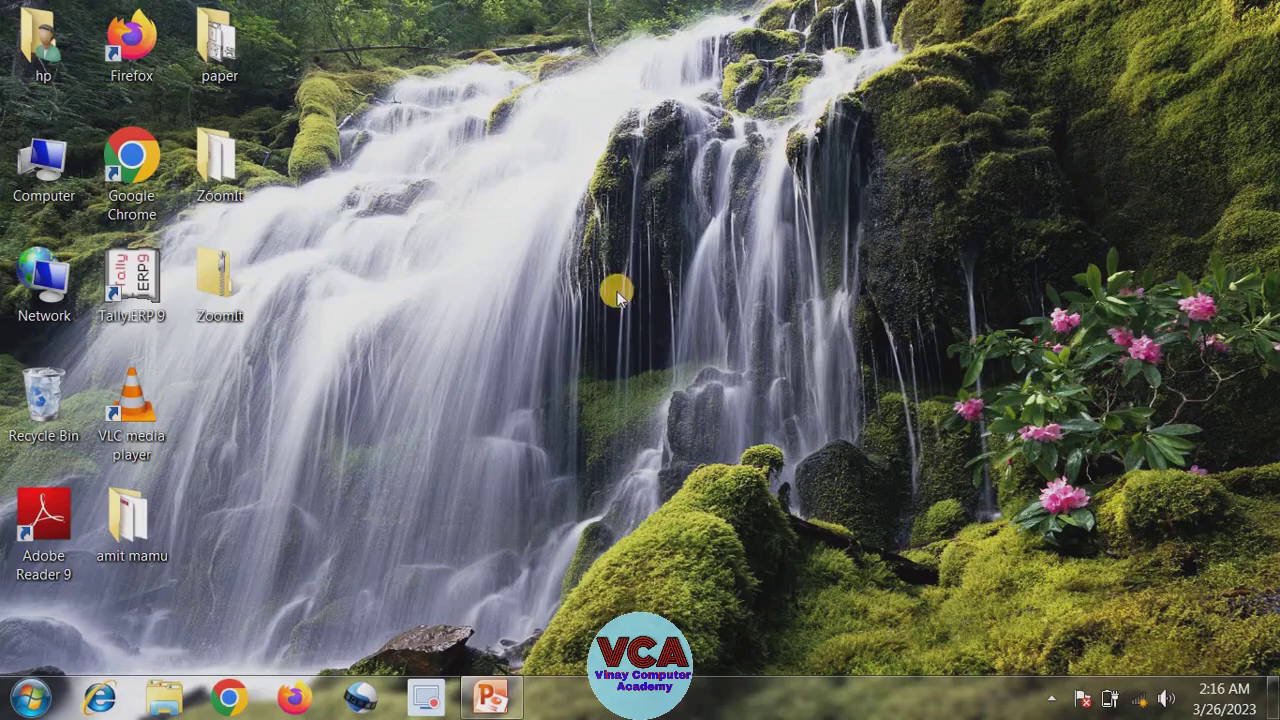
Step: Browse the Start menu's Microsoft Office programs folder, then close it without launching anything
left_click(28, 698)
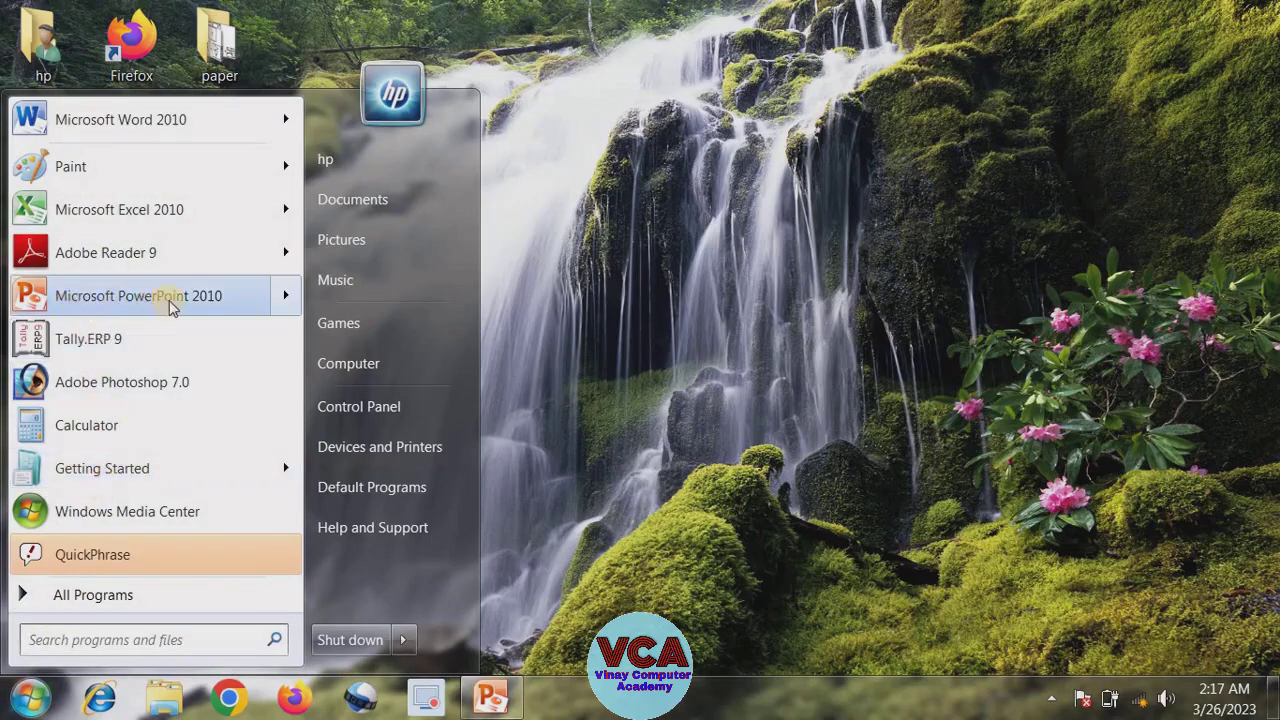
mouse_move(163, 305)
left_click(80, 596)
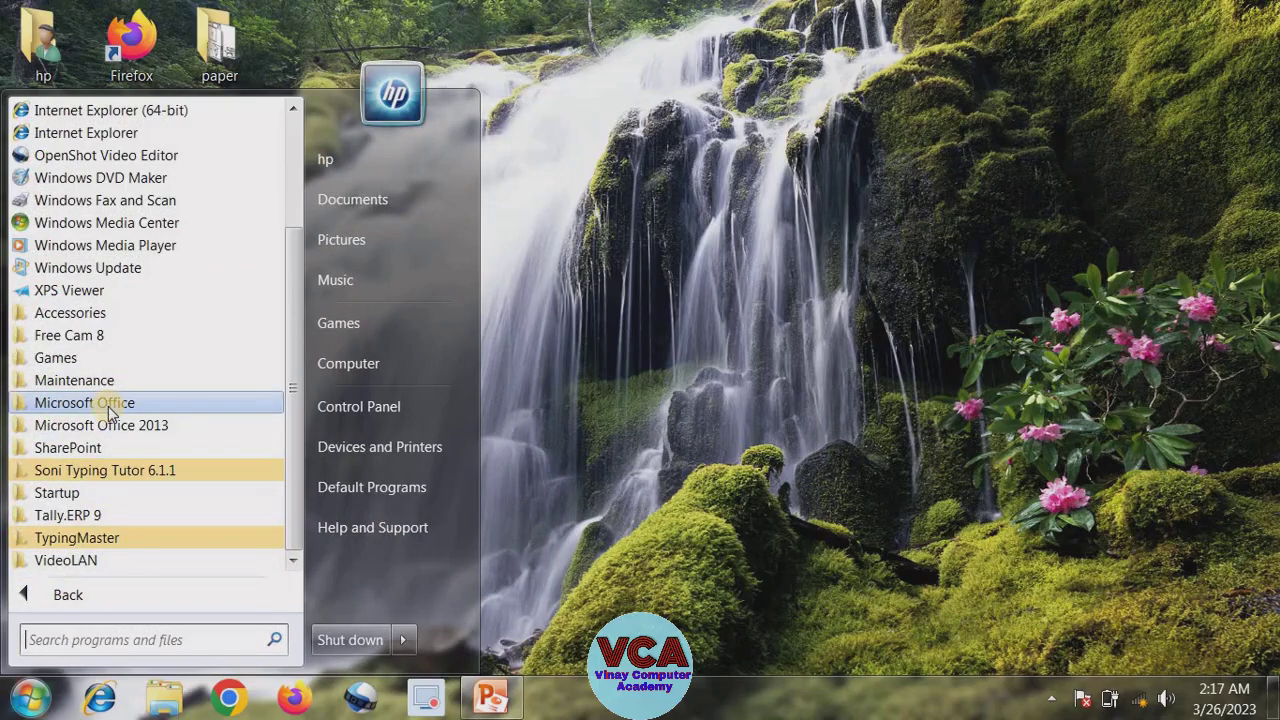
left_click(108, 411)
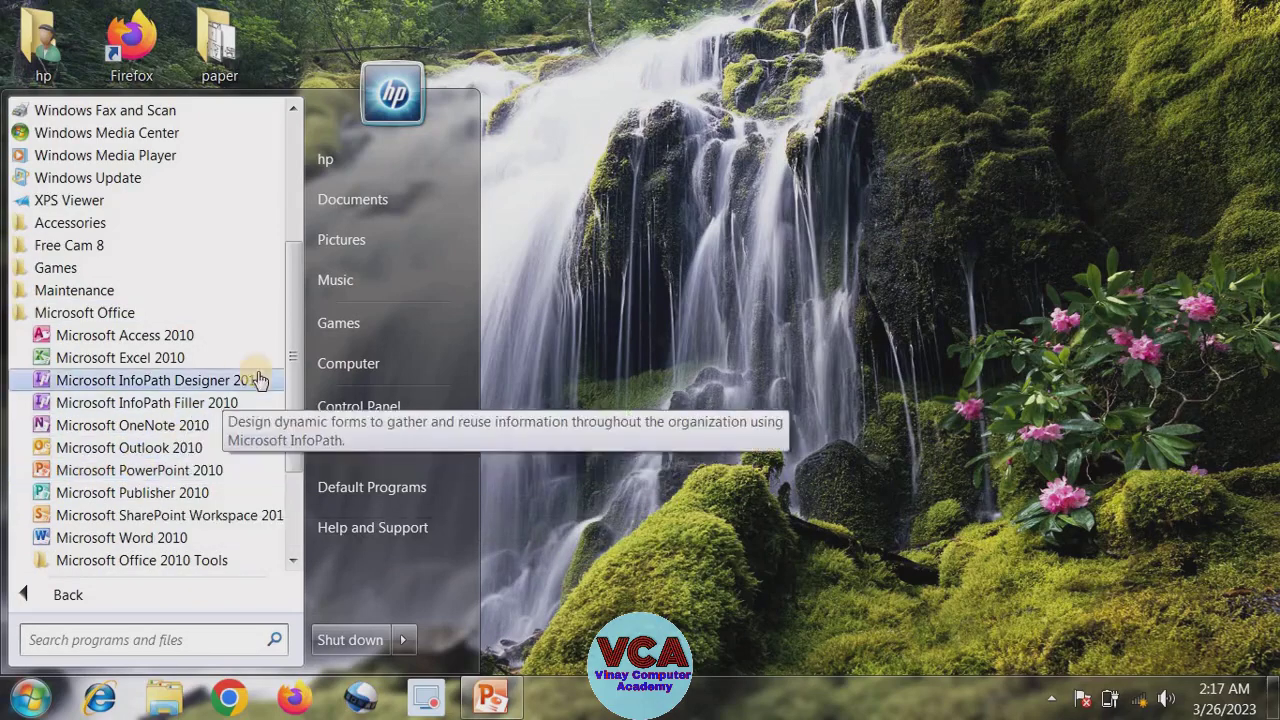
left_click(590, 224)
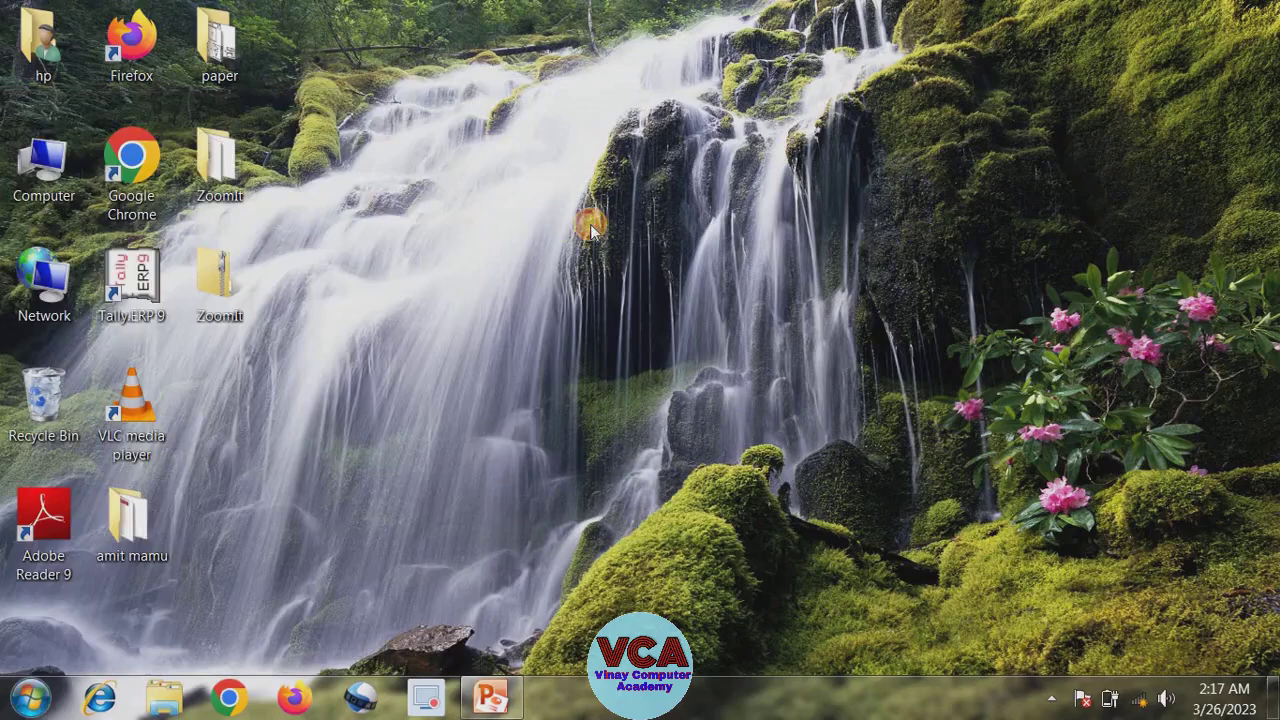
Step: Restore the home tab presentation and move from slide 2 to slide 3, Power Point
left_click(490, 697)
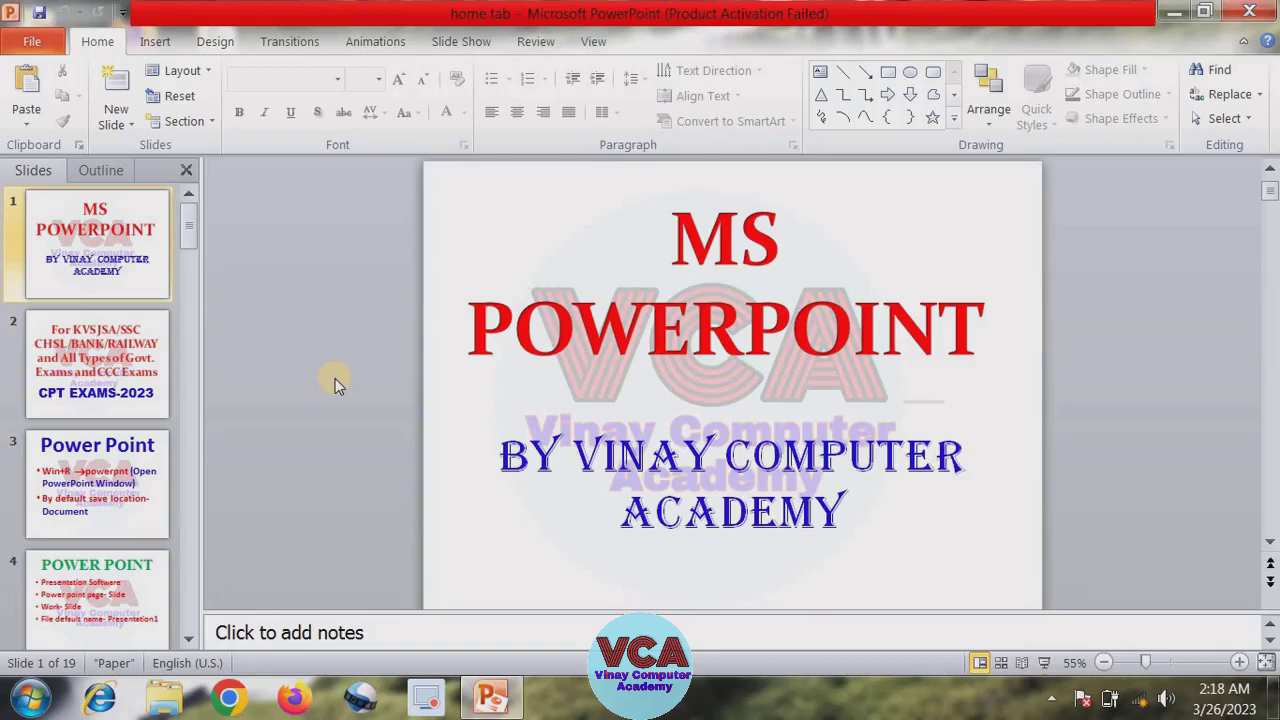
left_click(117, 352)
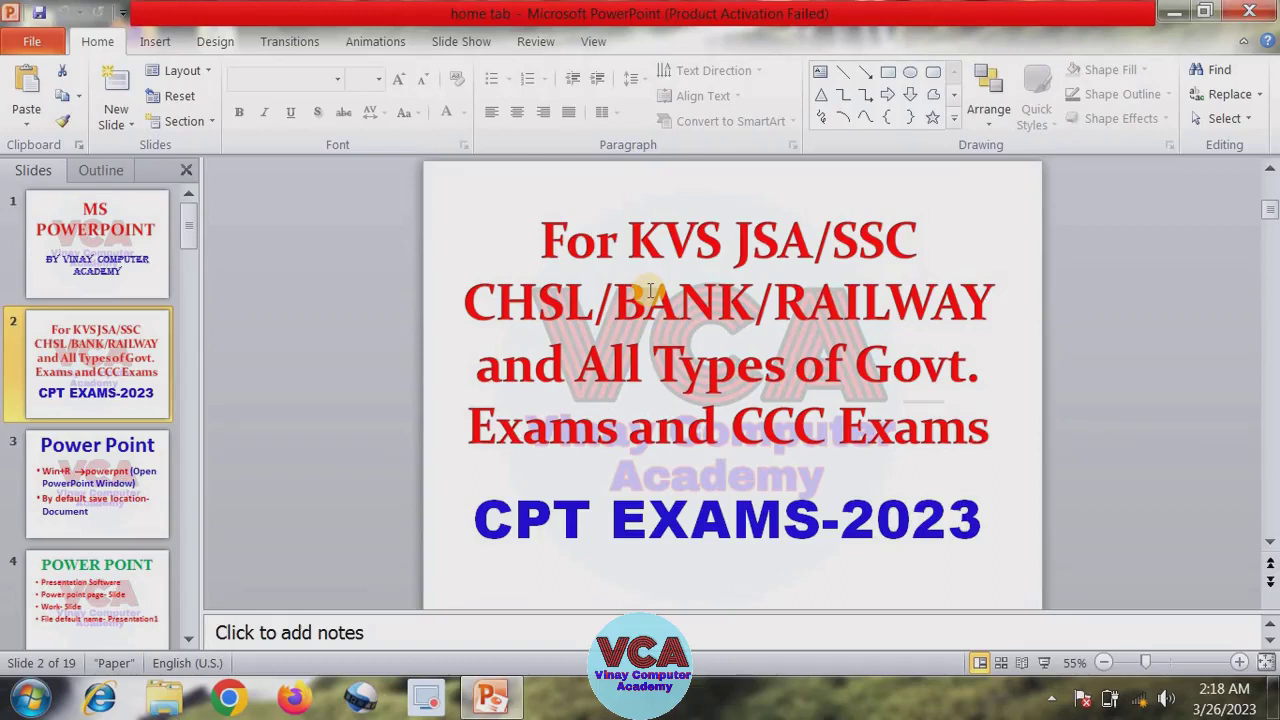
key("Page_Down")
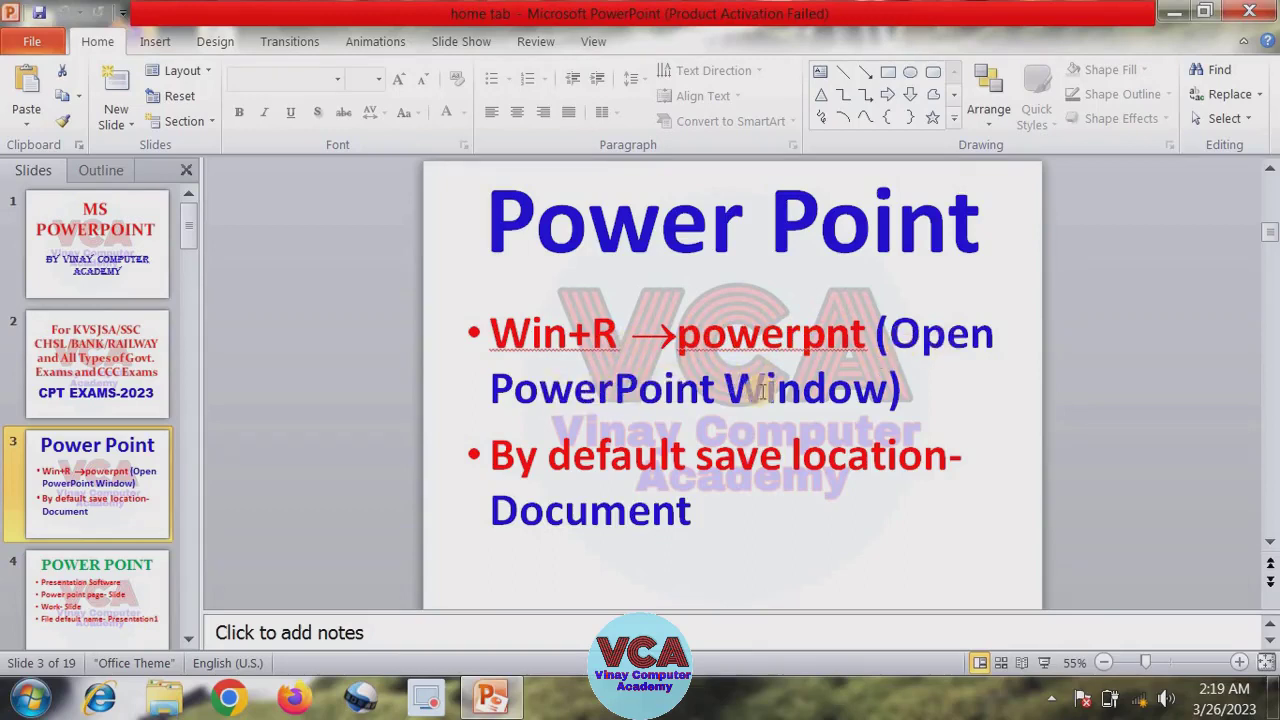
left_click(1170, 16)
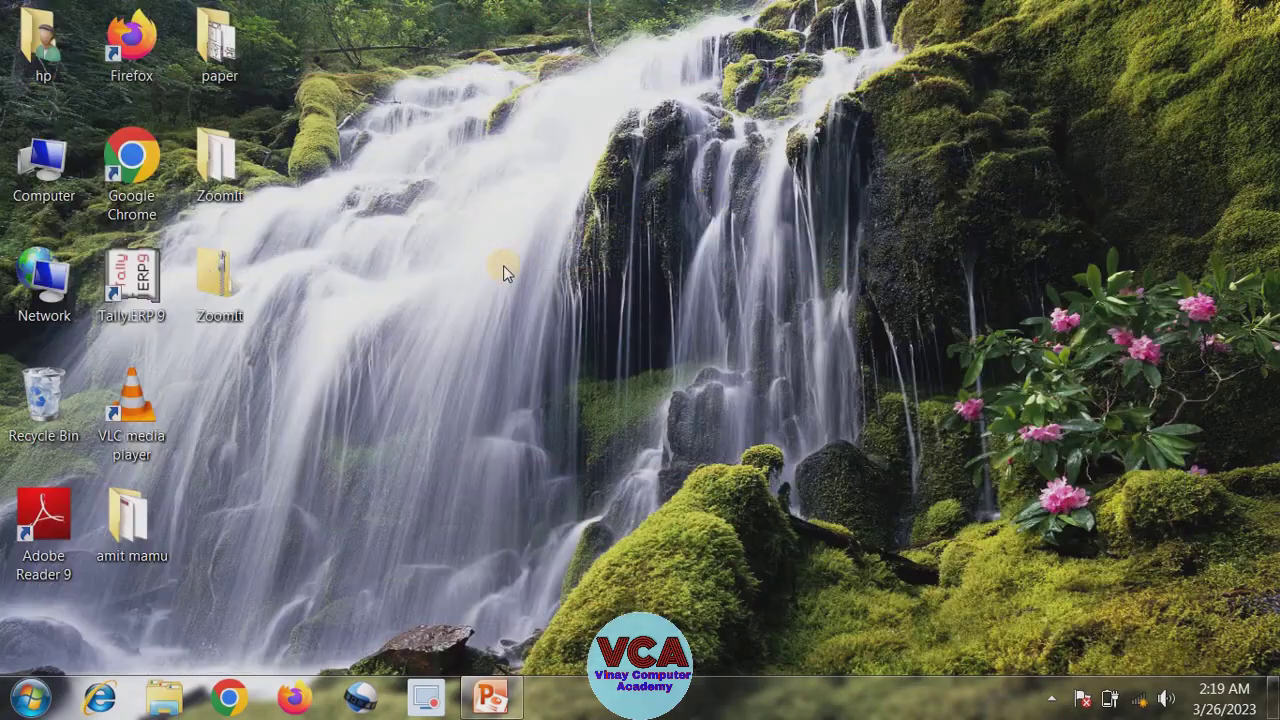
key("super")
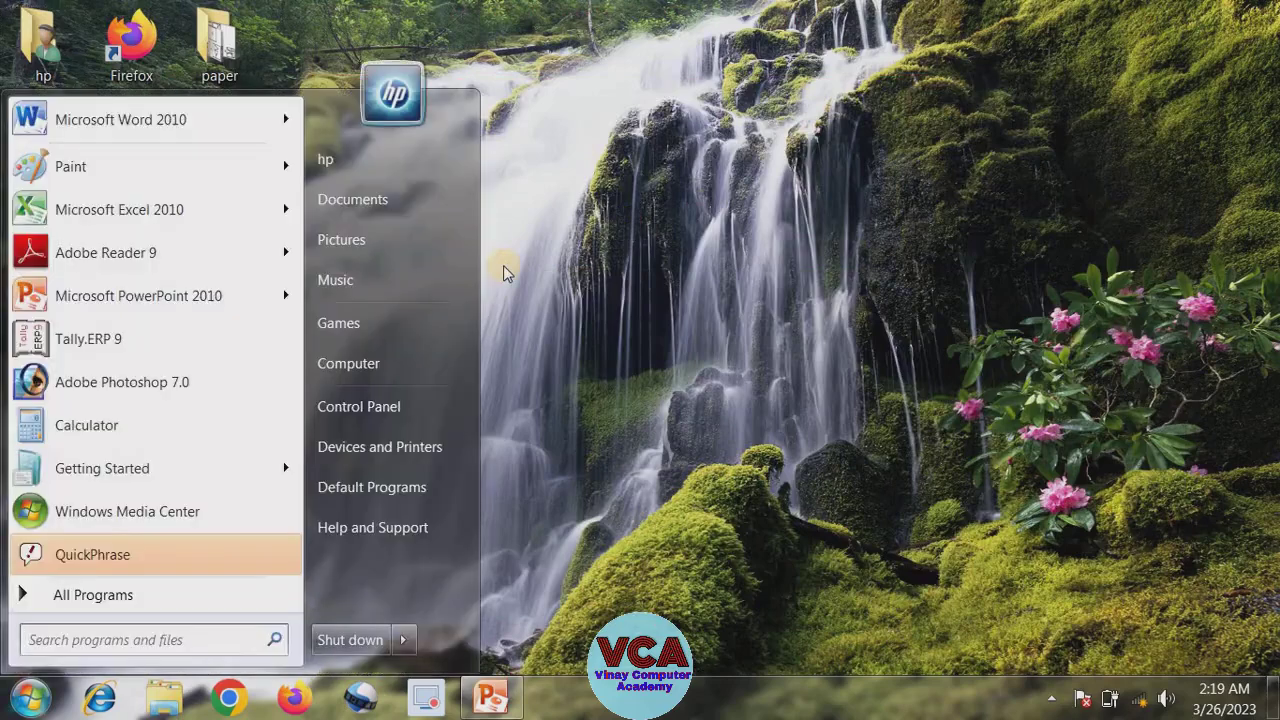
left_click(670, 197)
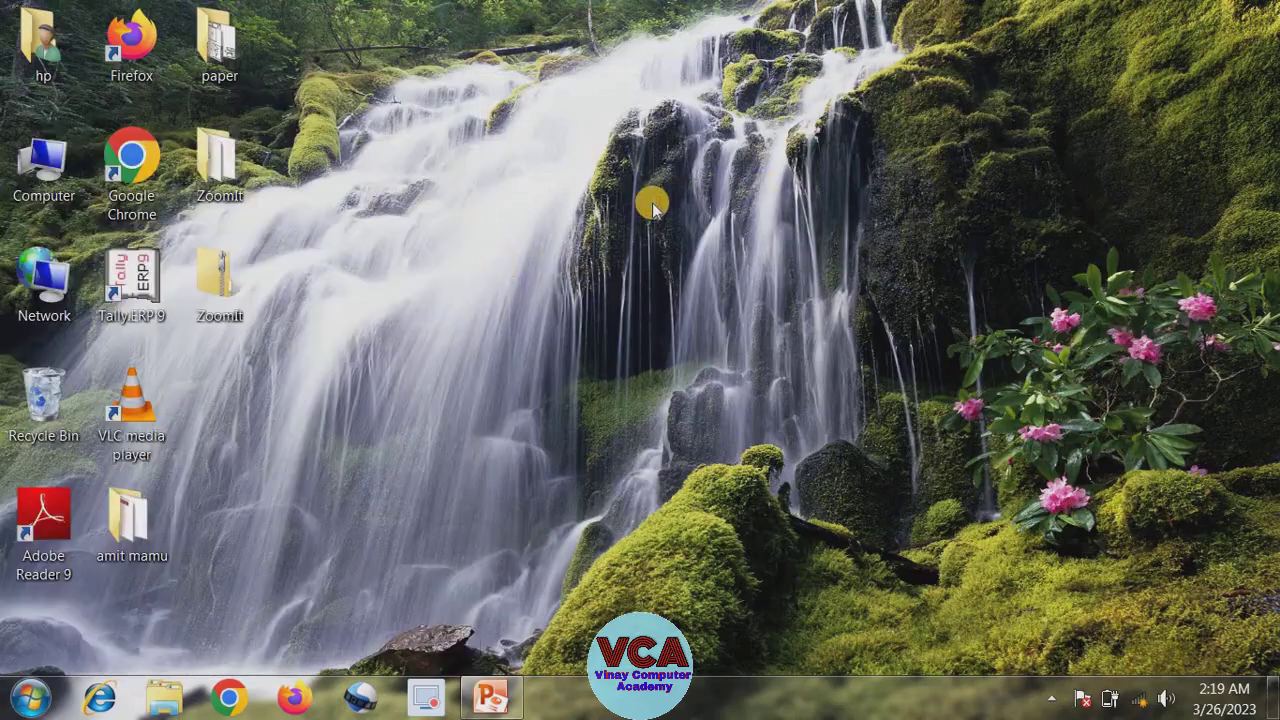
key("super+r")
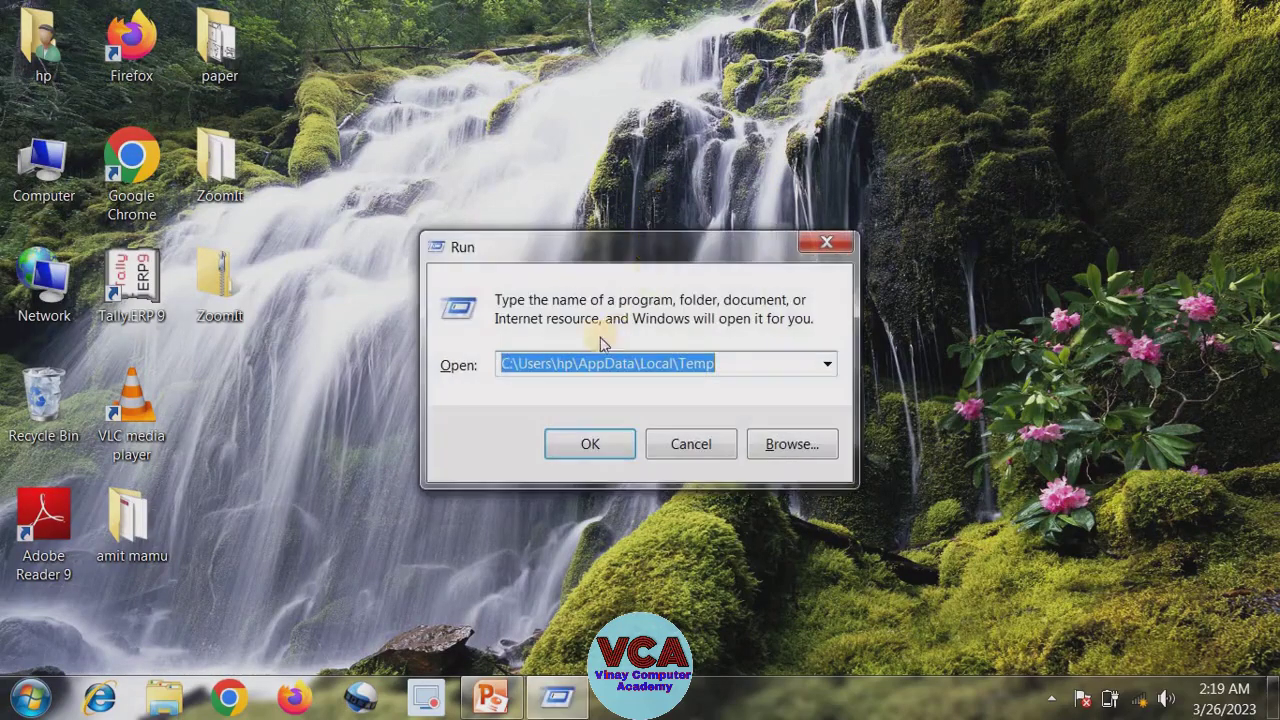
left_click_drag(640, 258, 466, 250)
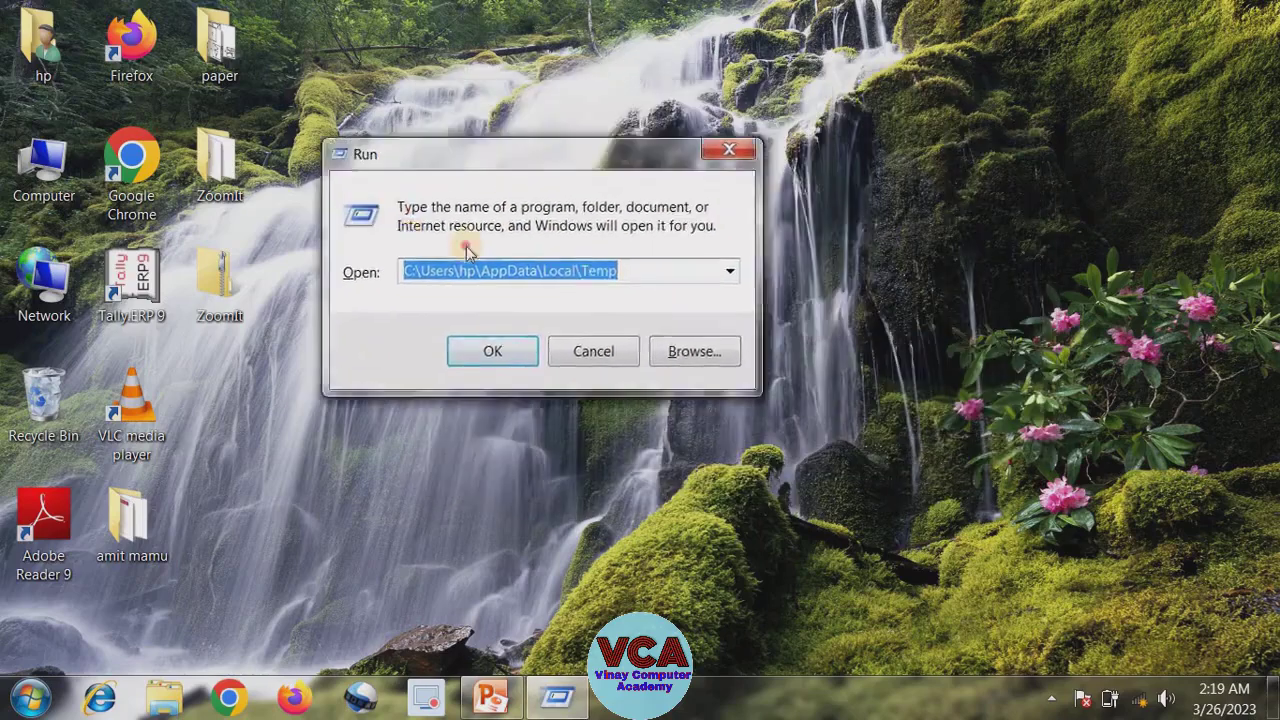
left_click_drag(476, 164, 571, 177)
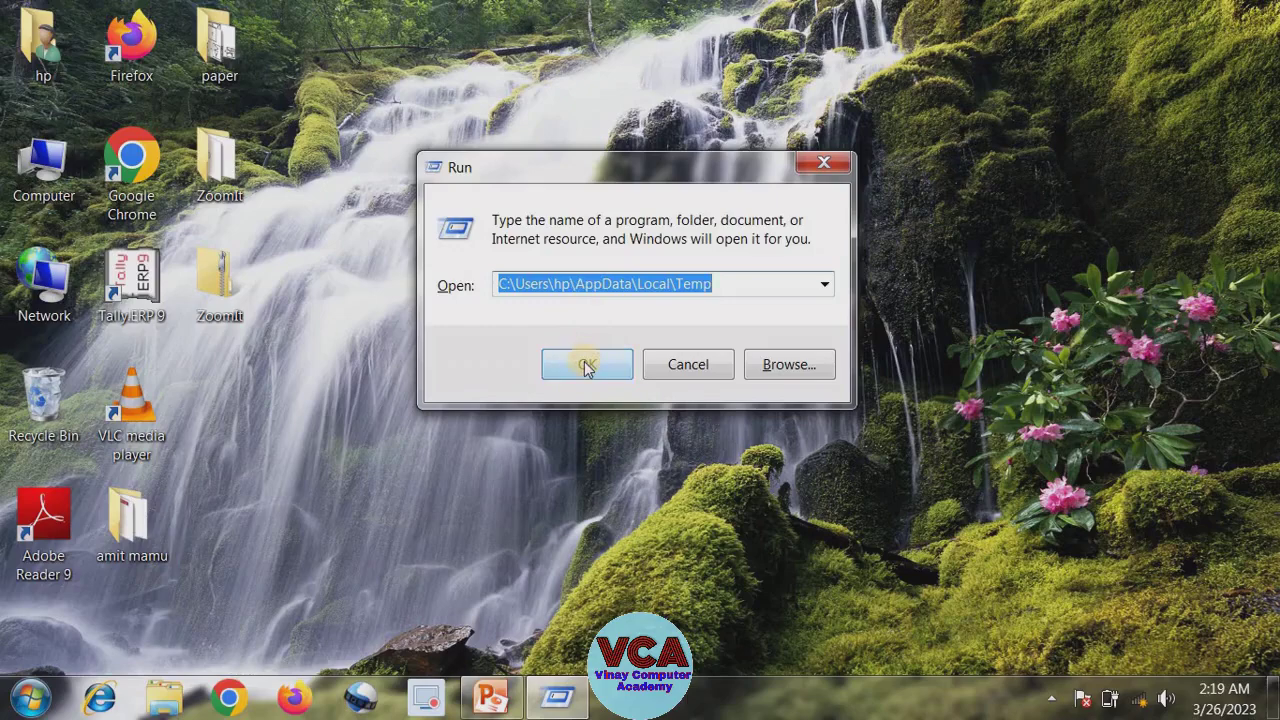
left_click(955, 305)
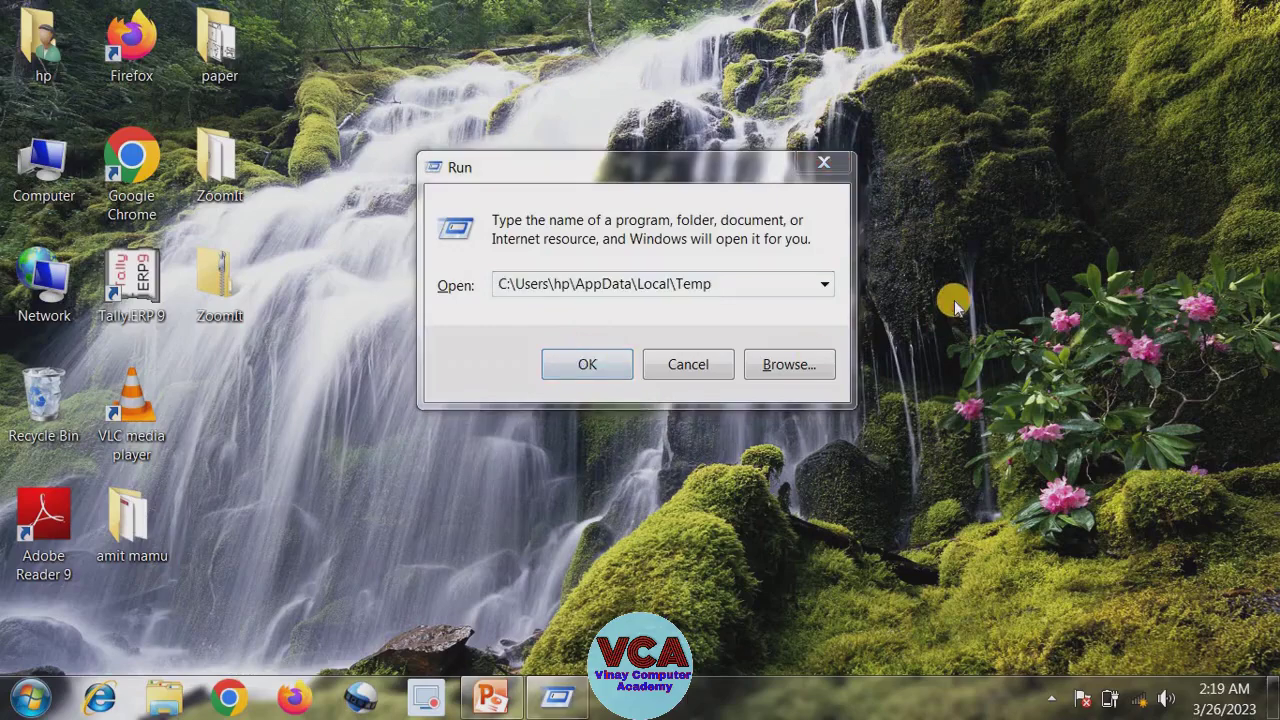
left_click(836, 173)
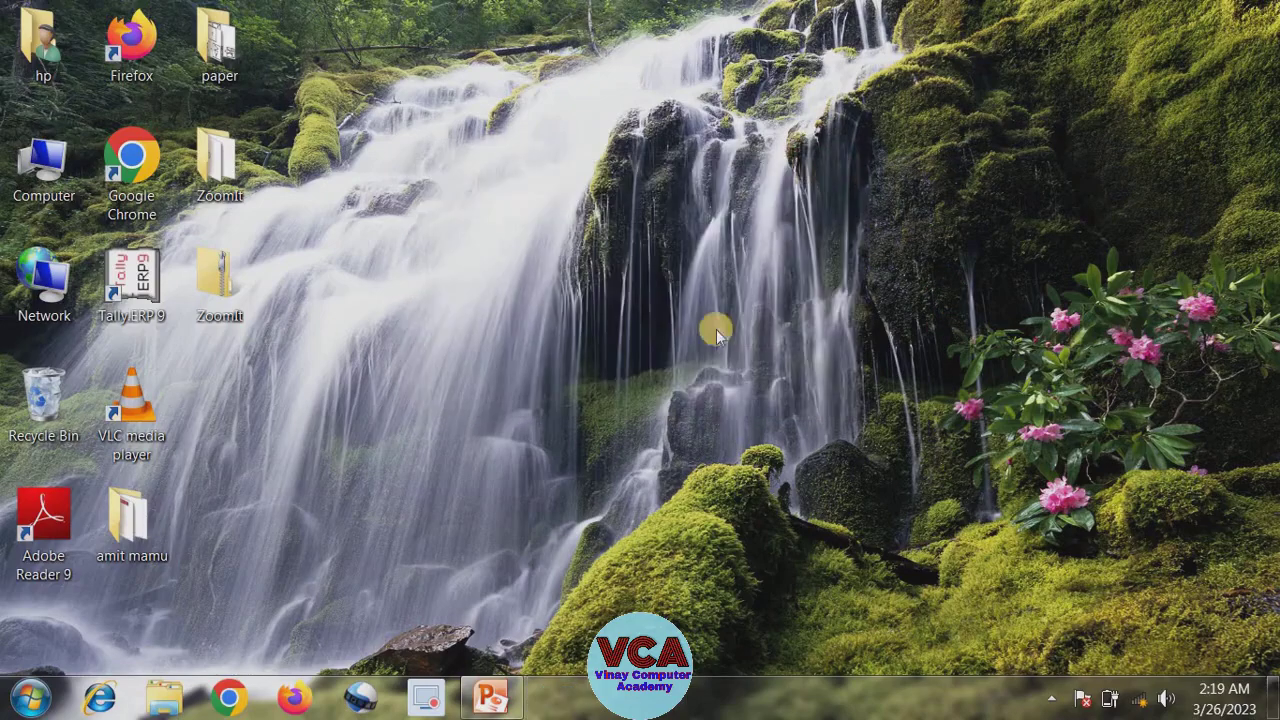
left_click(490, 696)
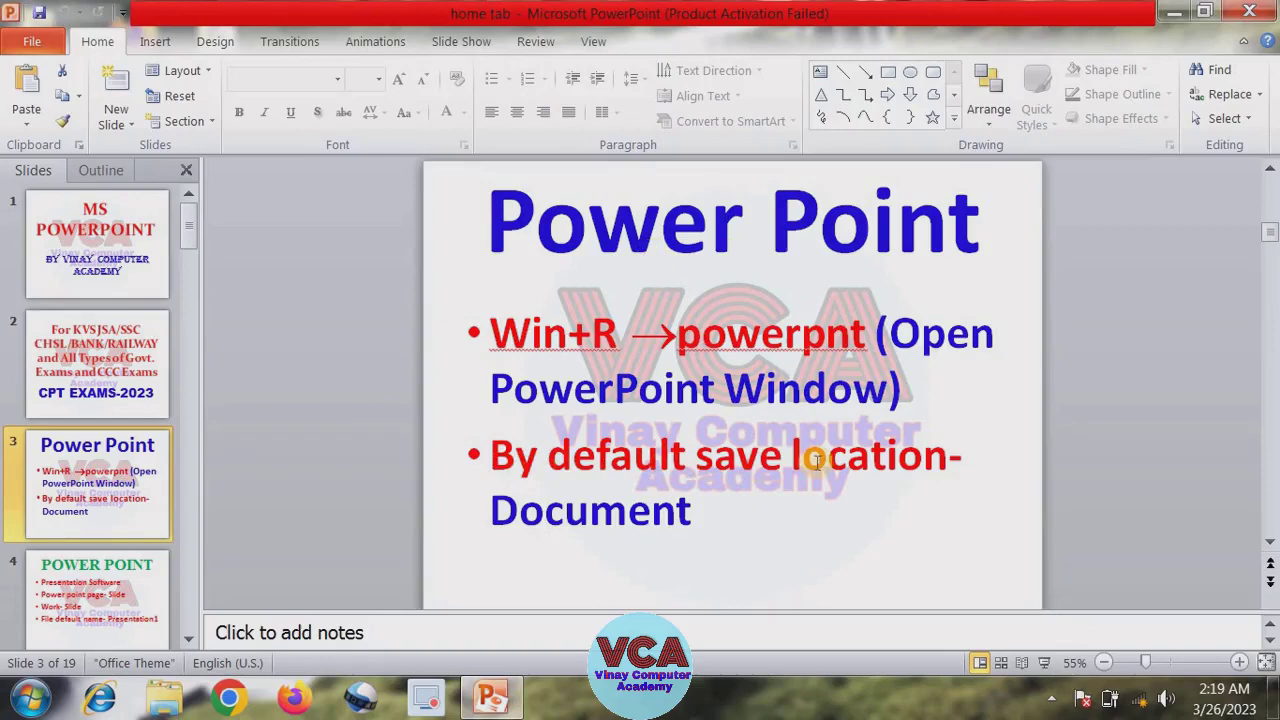
Step: Create a maximized blank Presentation1, switch to the home tab deck, then back to Presentation1
key("ctrl+n")
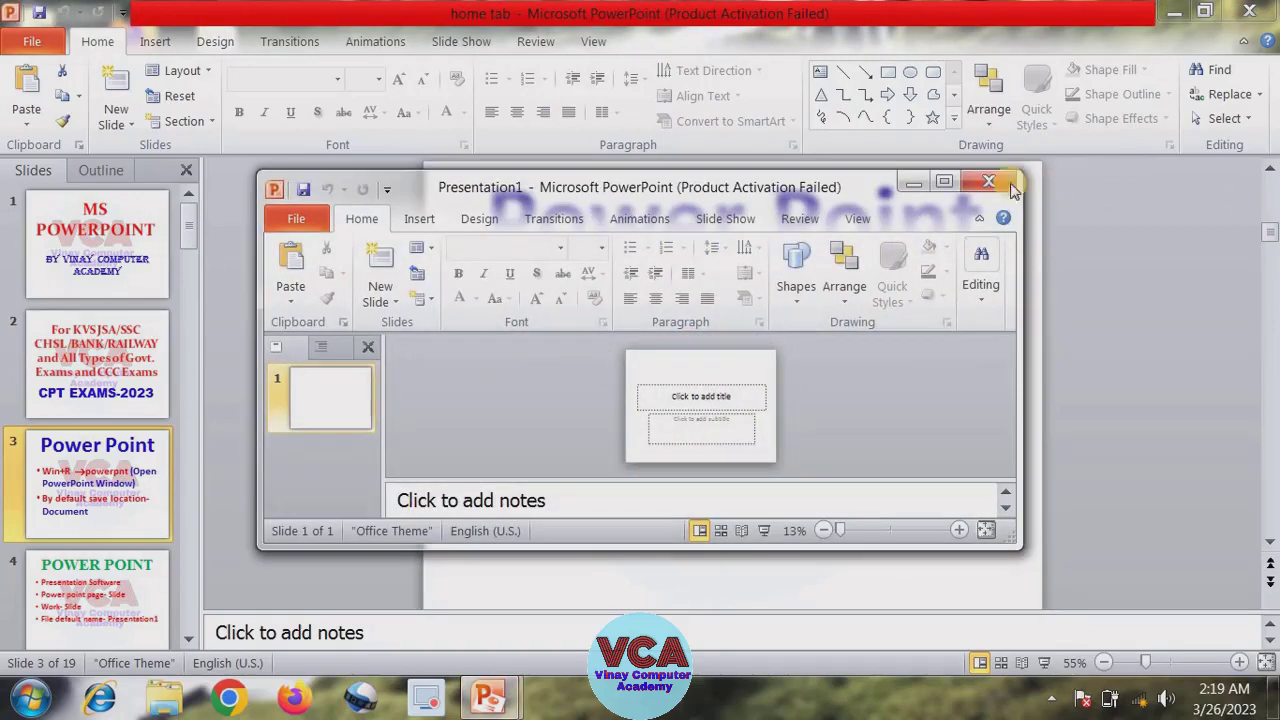
left_click(944, 183)
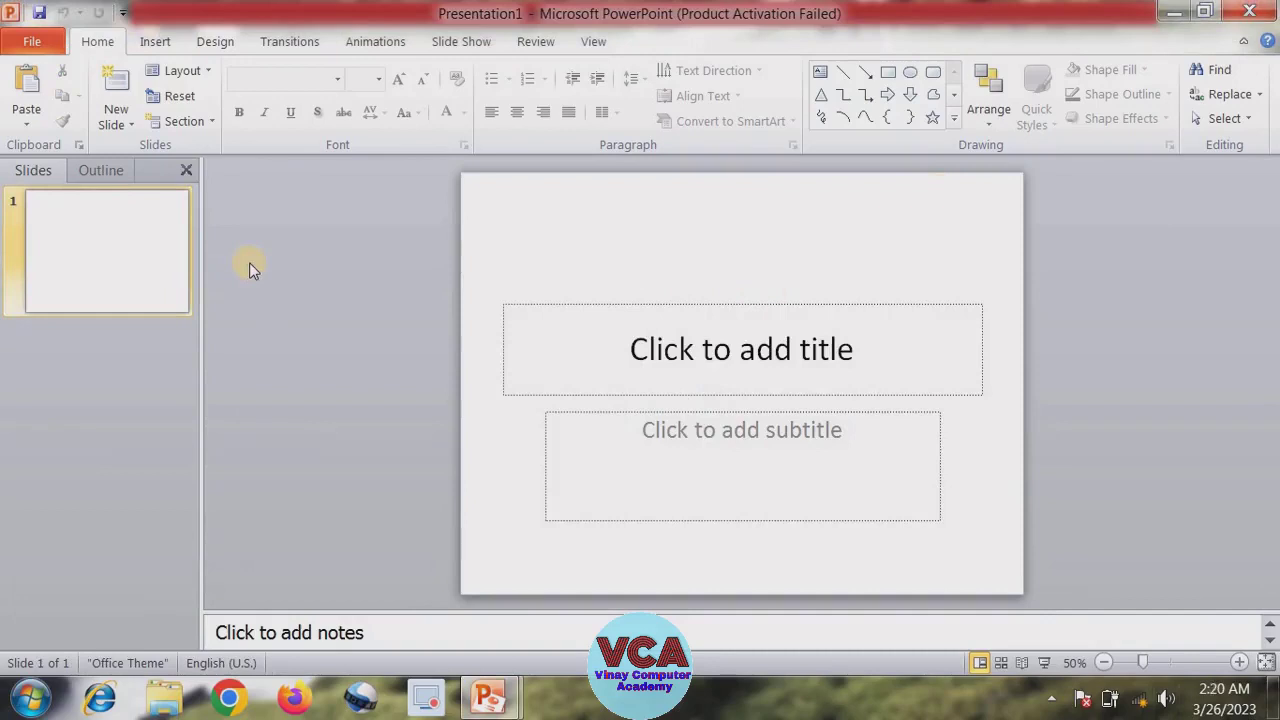
mouse_move(488, 697)
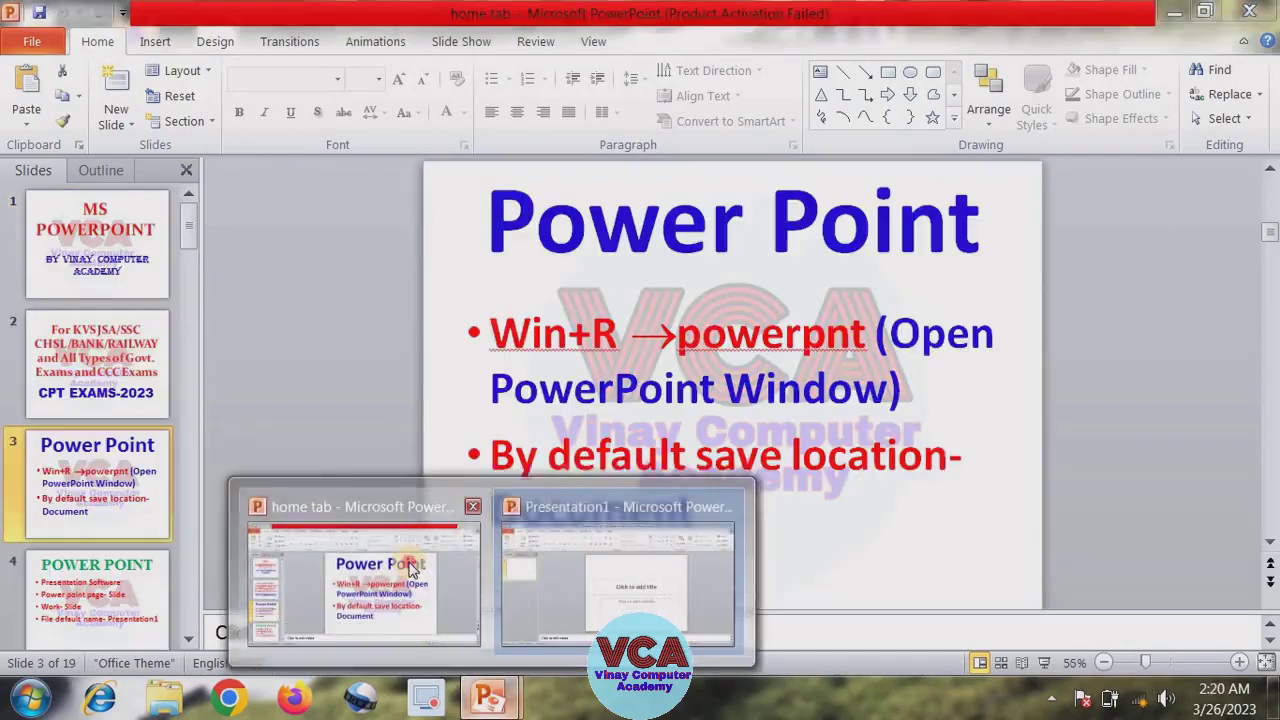
left_click(416, 570)
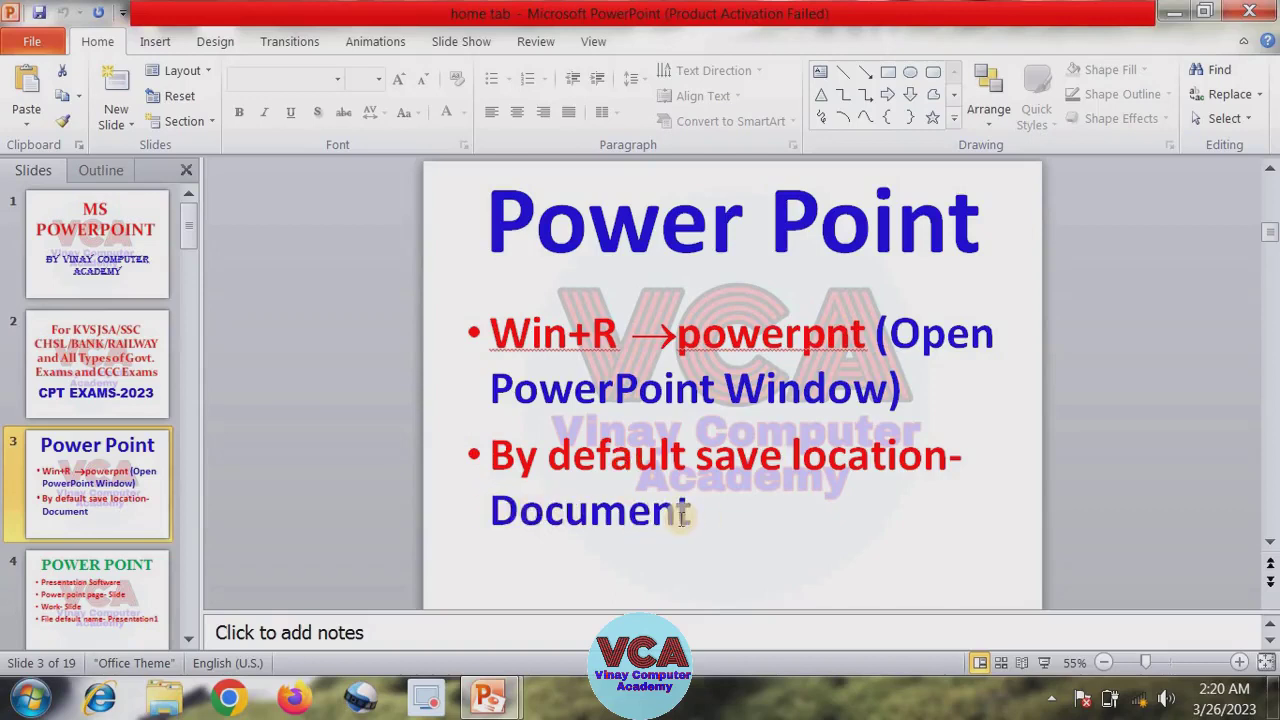
mouse_move(488, 697)
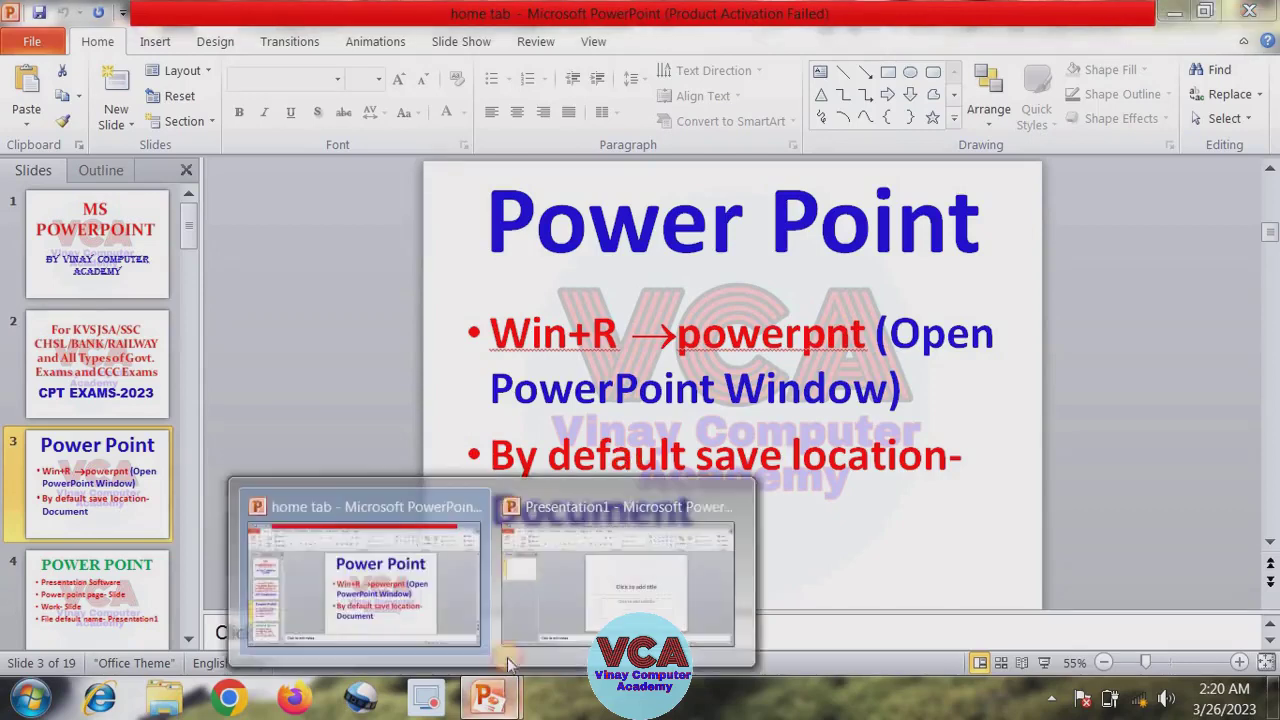
left_click(575, 602)
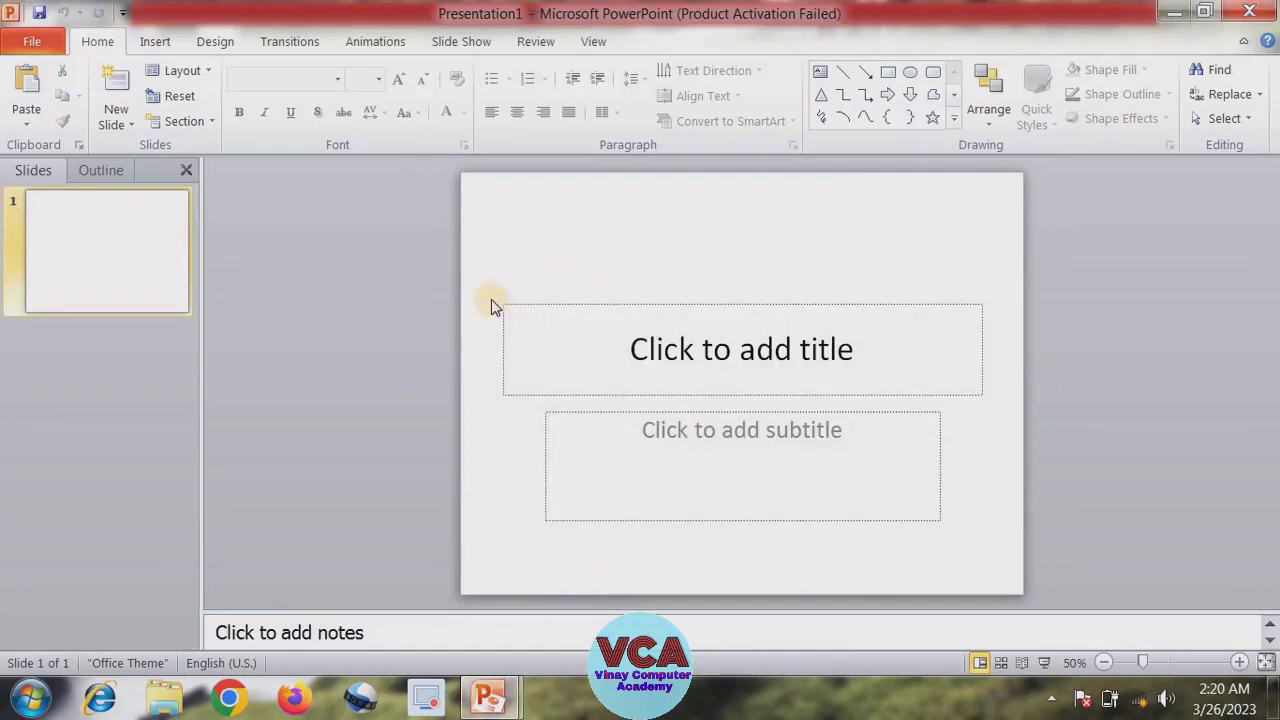
Step: Open Save As for Presentation1 and cancel it, then bring the home tab deck forward
left_click(32, 41)
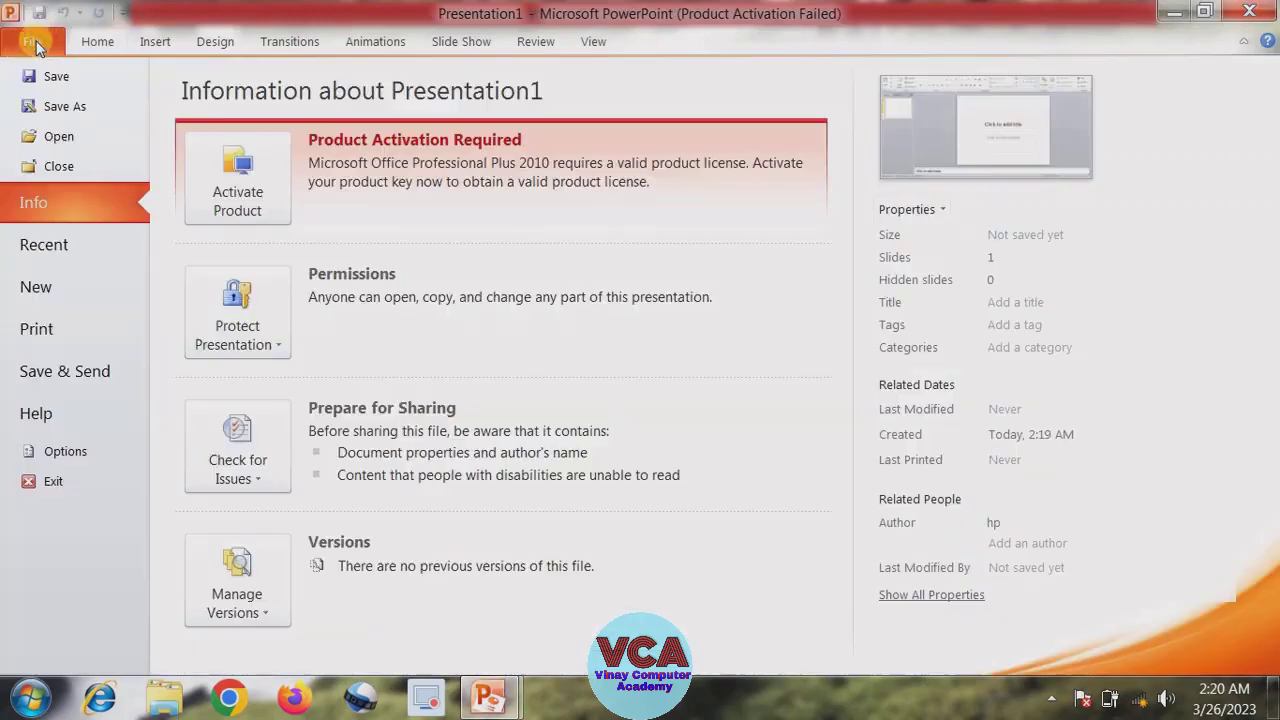
left_click(55, 77)
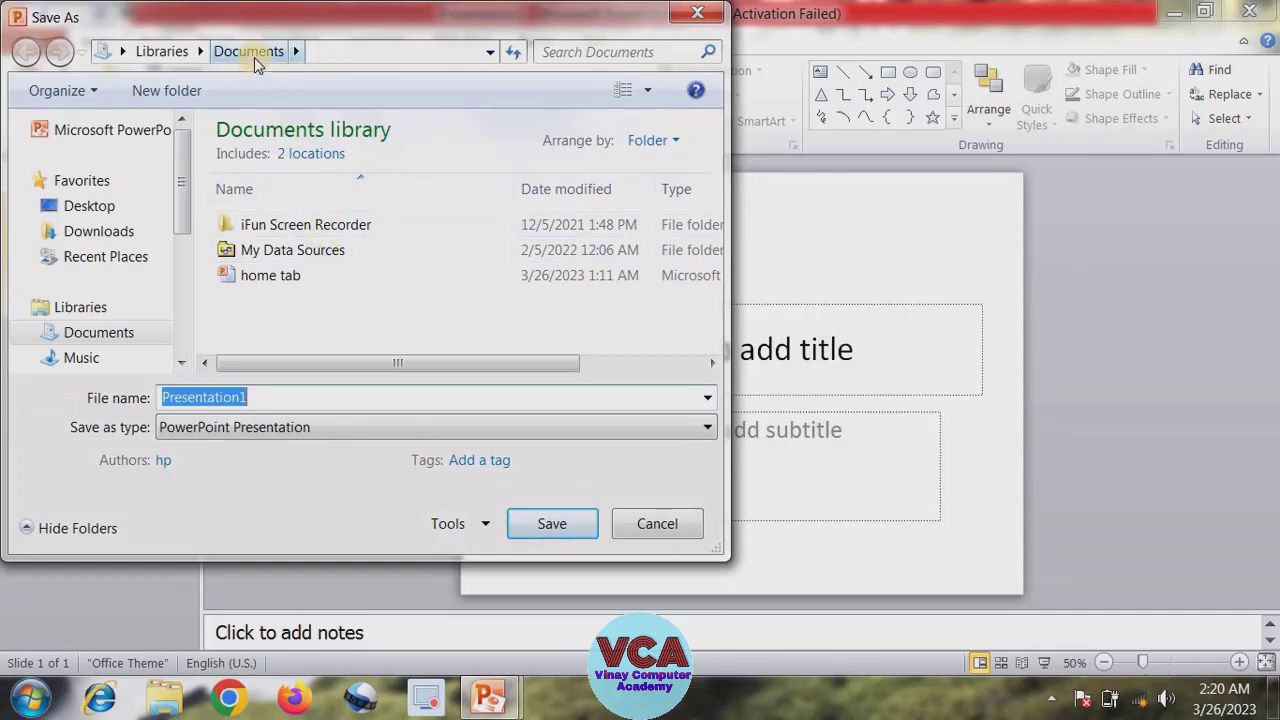
left_click(697, 12)
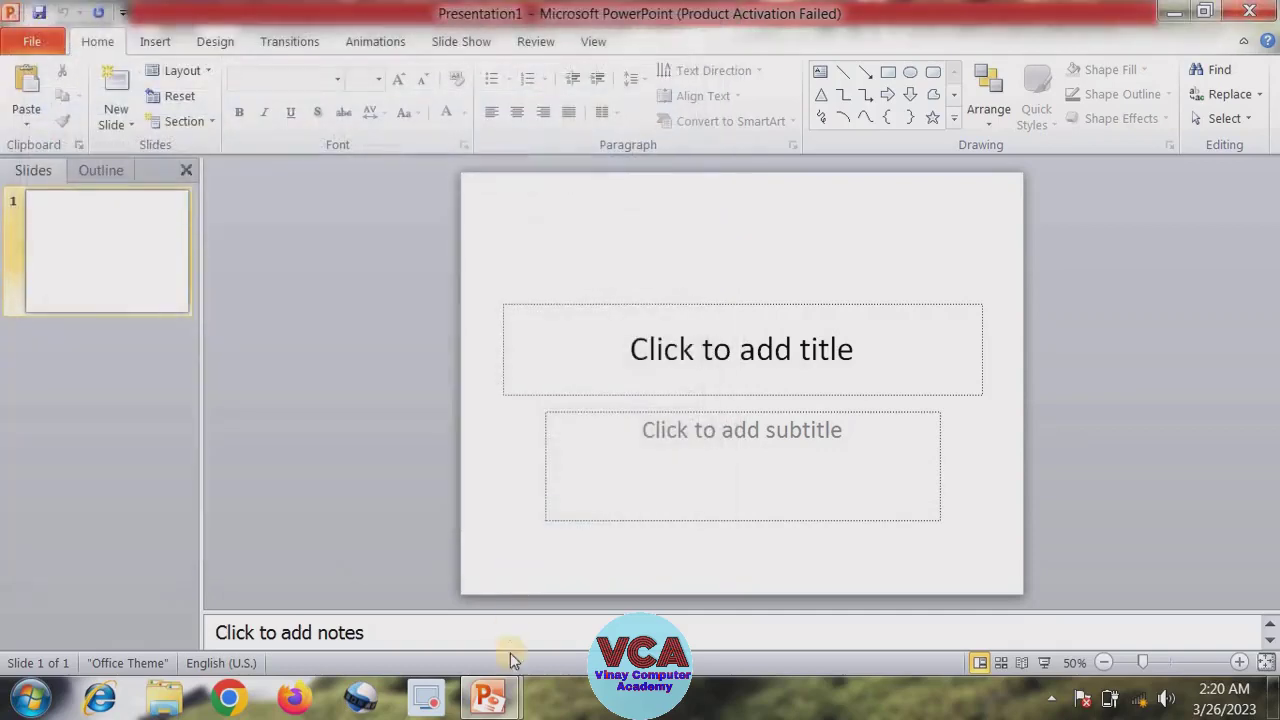
mouse_move(488, 697)
left_click(443, 532)
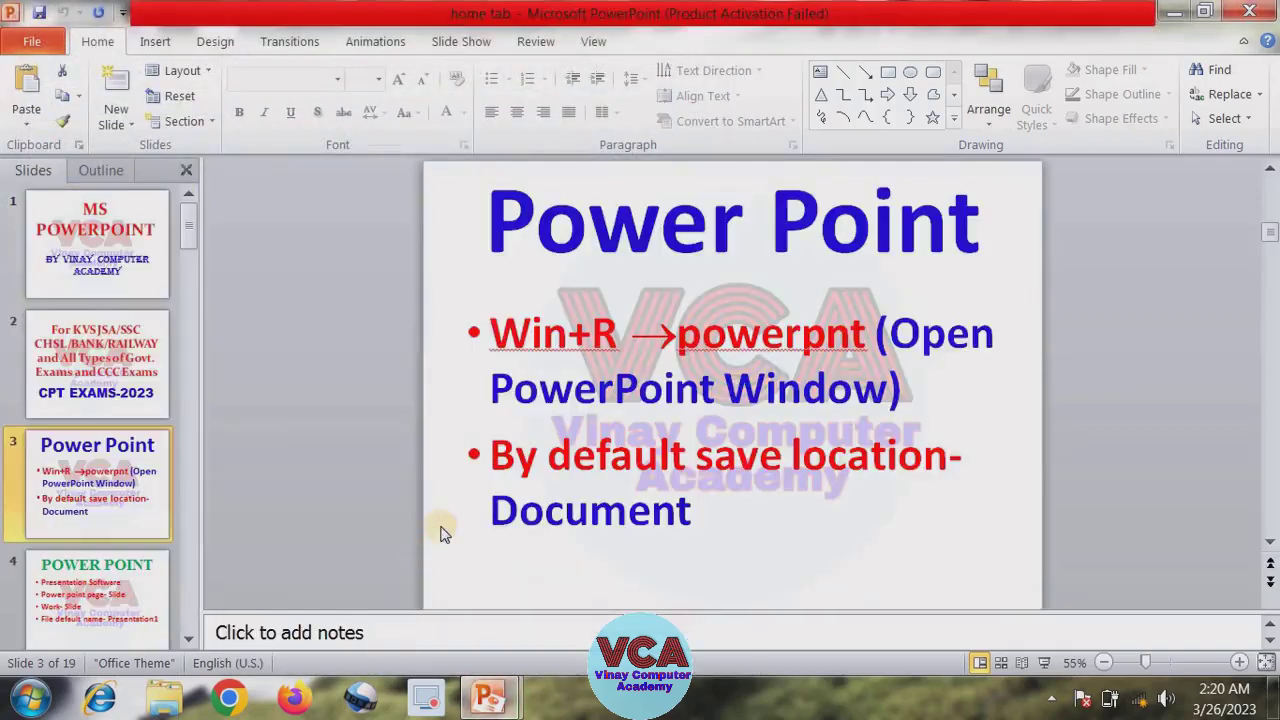
Step: Scroll the home tab deck down to slide 4 before returning to Presentation1
scroll(443, 532, "down", 1)
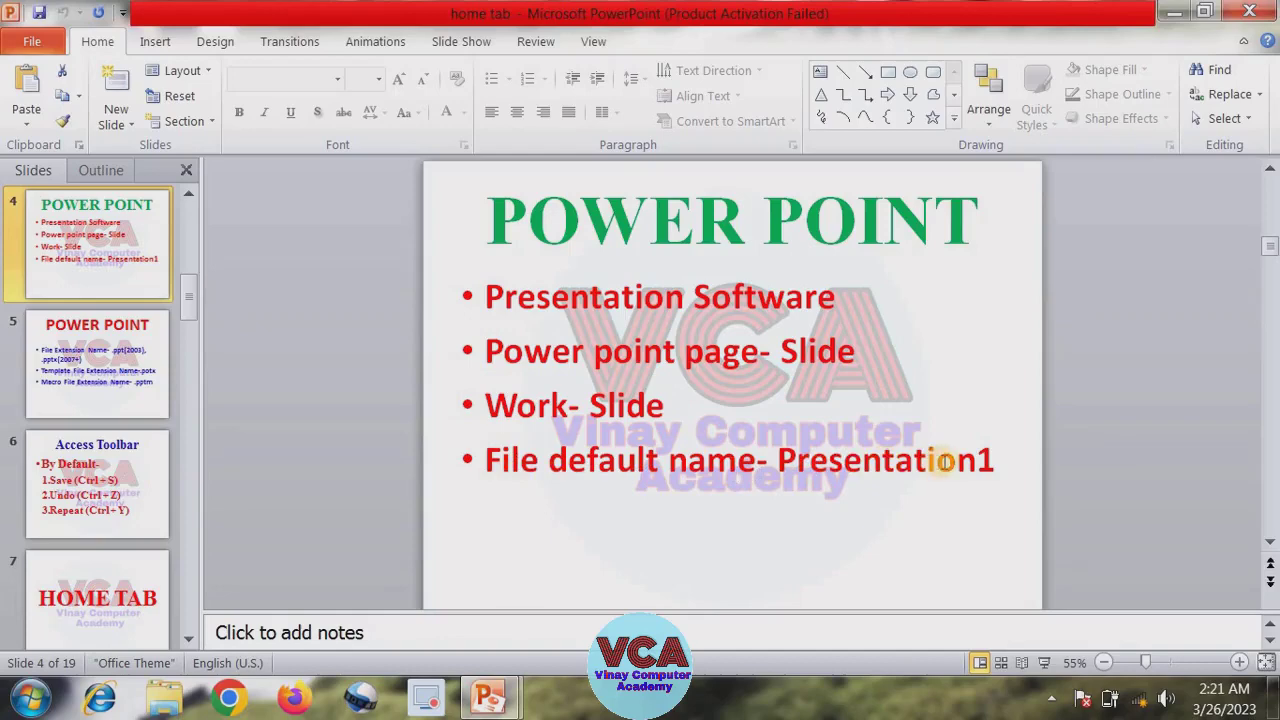
mouse_move(488, 697)
left_click(663, 497)
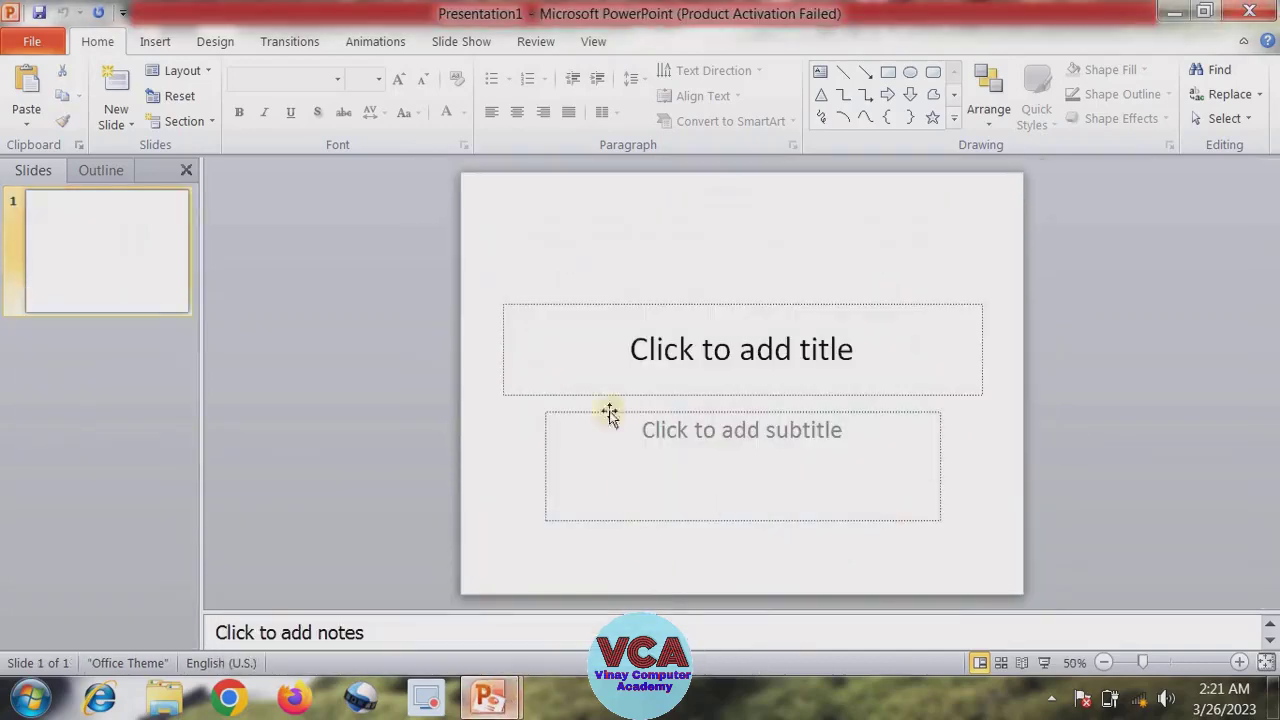
left_click(40, 41)
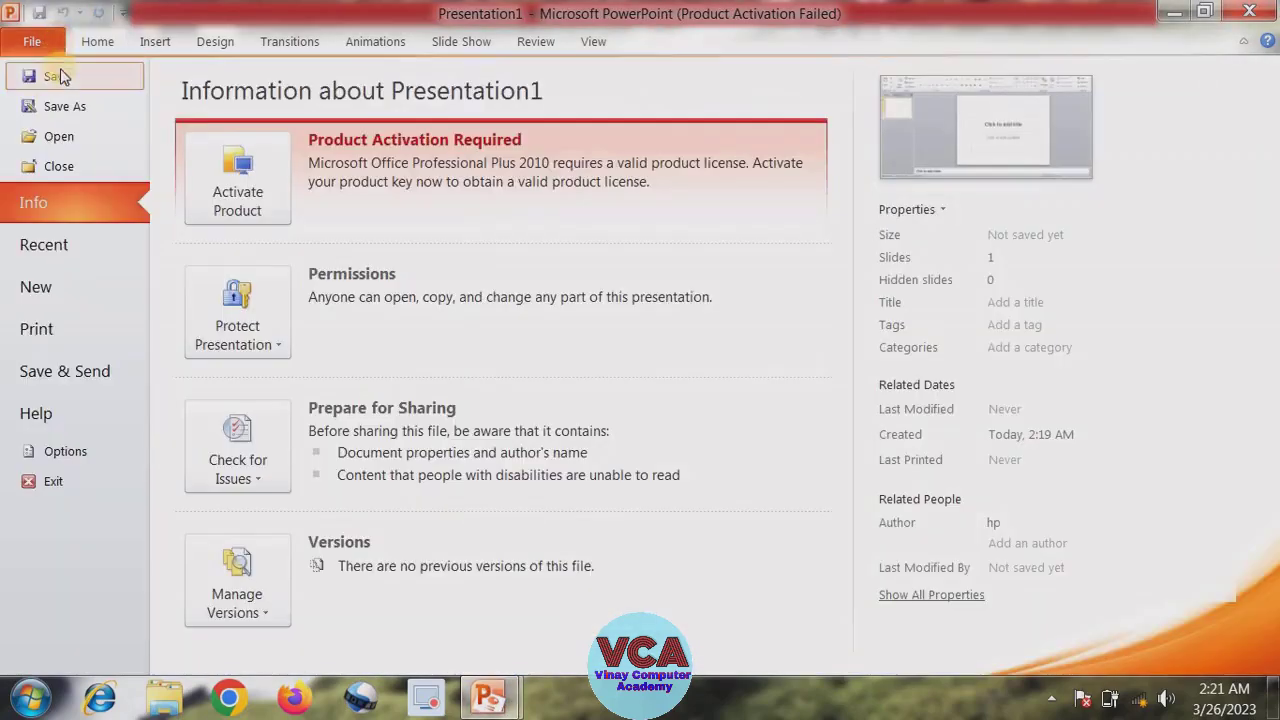
left_click(60, 77)
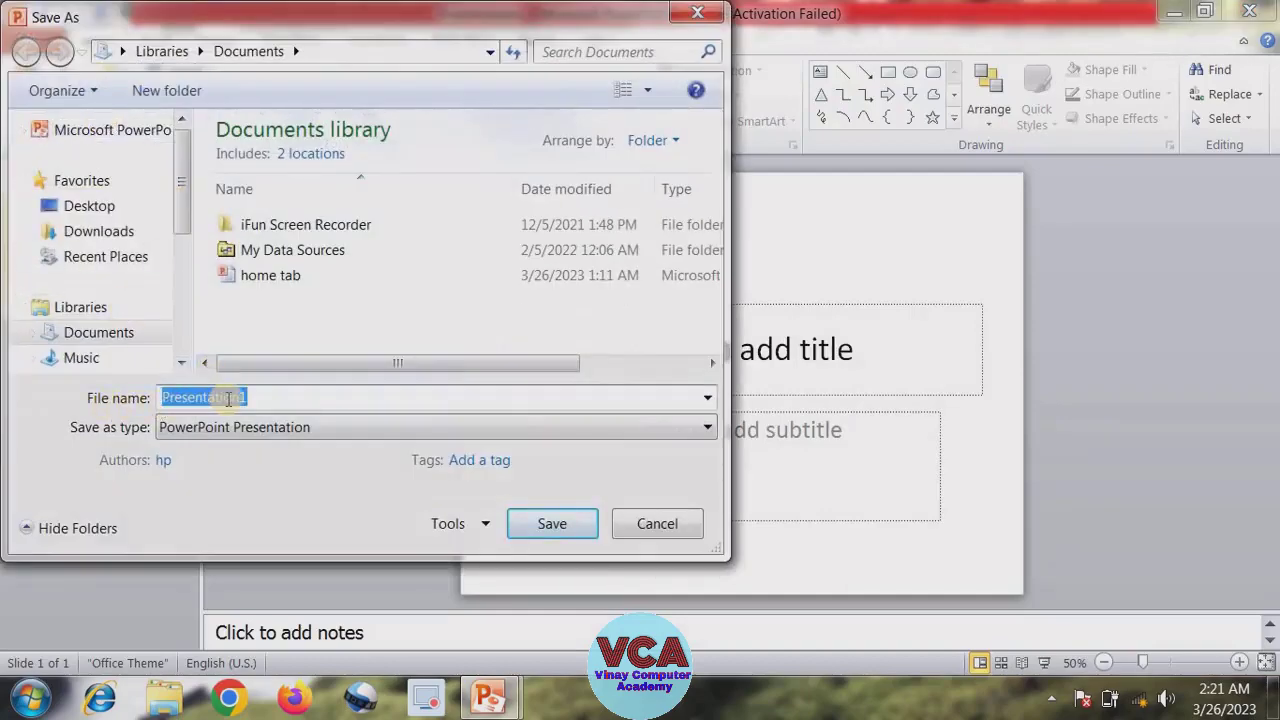
left_click_drag(258, 398, 157, 398)
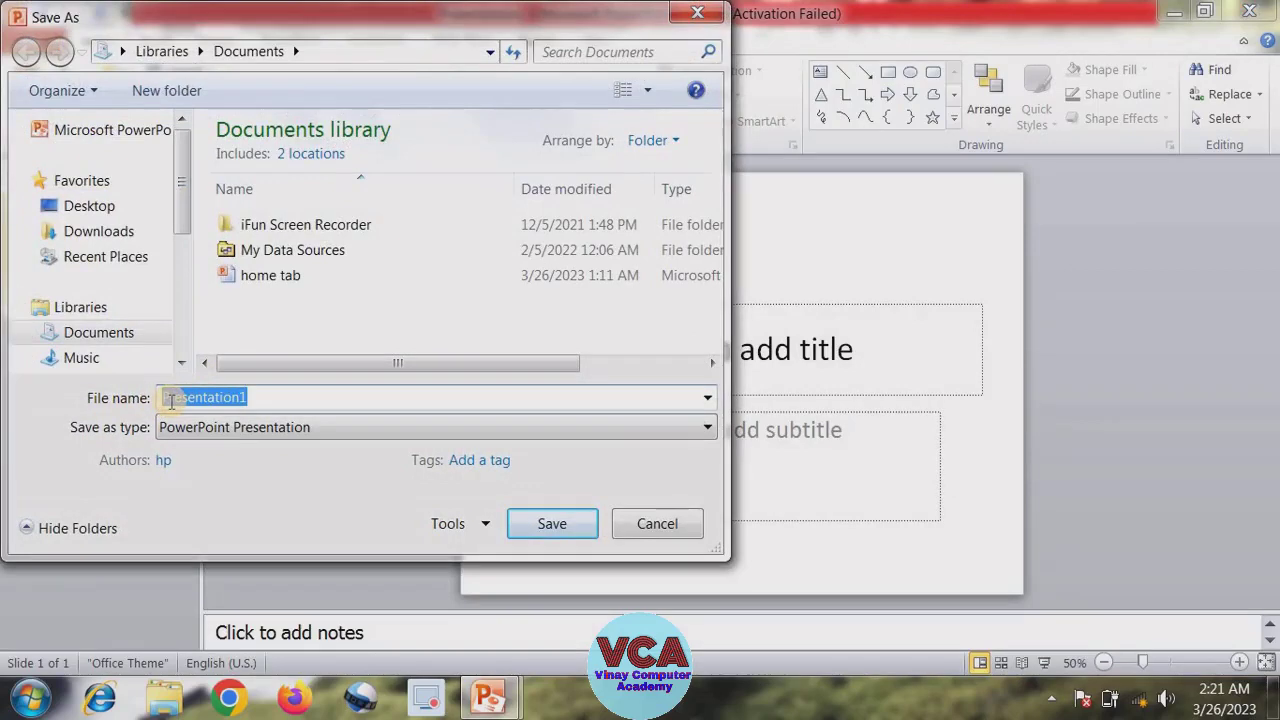
left_click(692, 12)
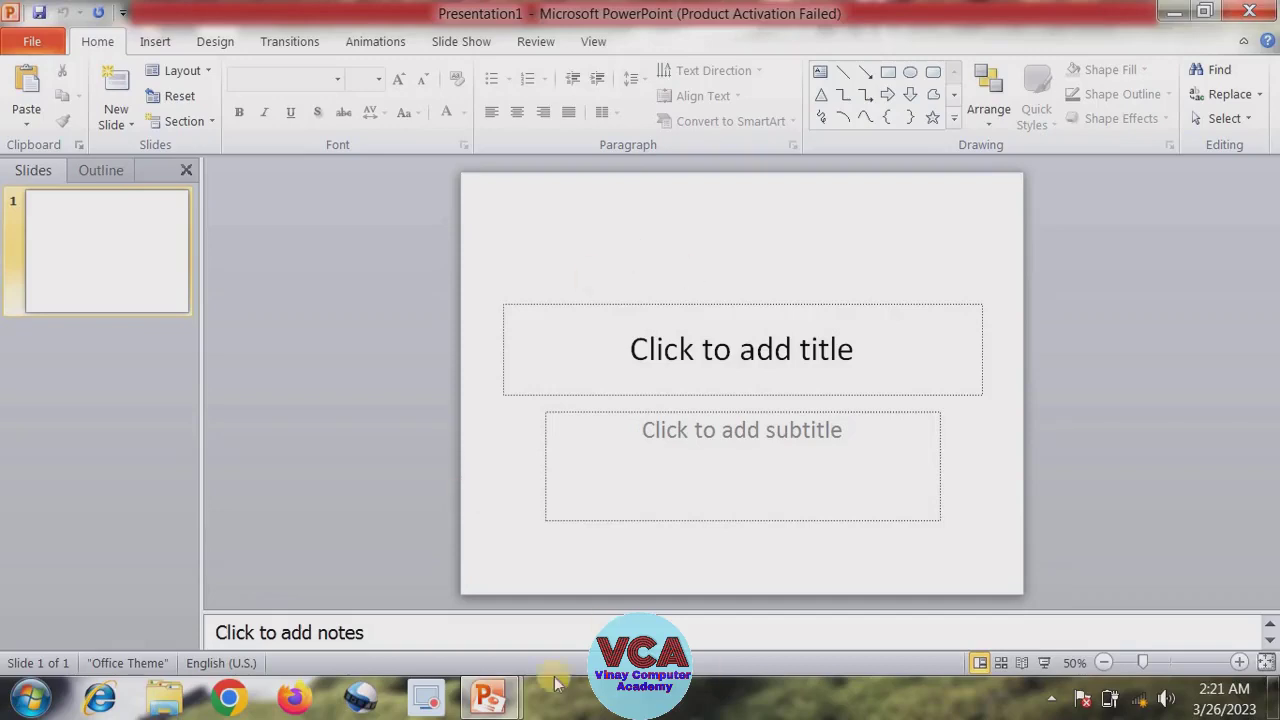
Step: Switch to the home tab deck and show slide 5 listing .ppt, .pptx, .potx and .pptm
mouse_move(490, 700)
left_click(424, 604)
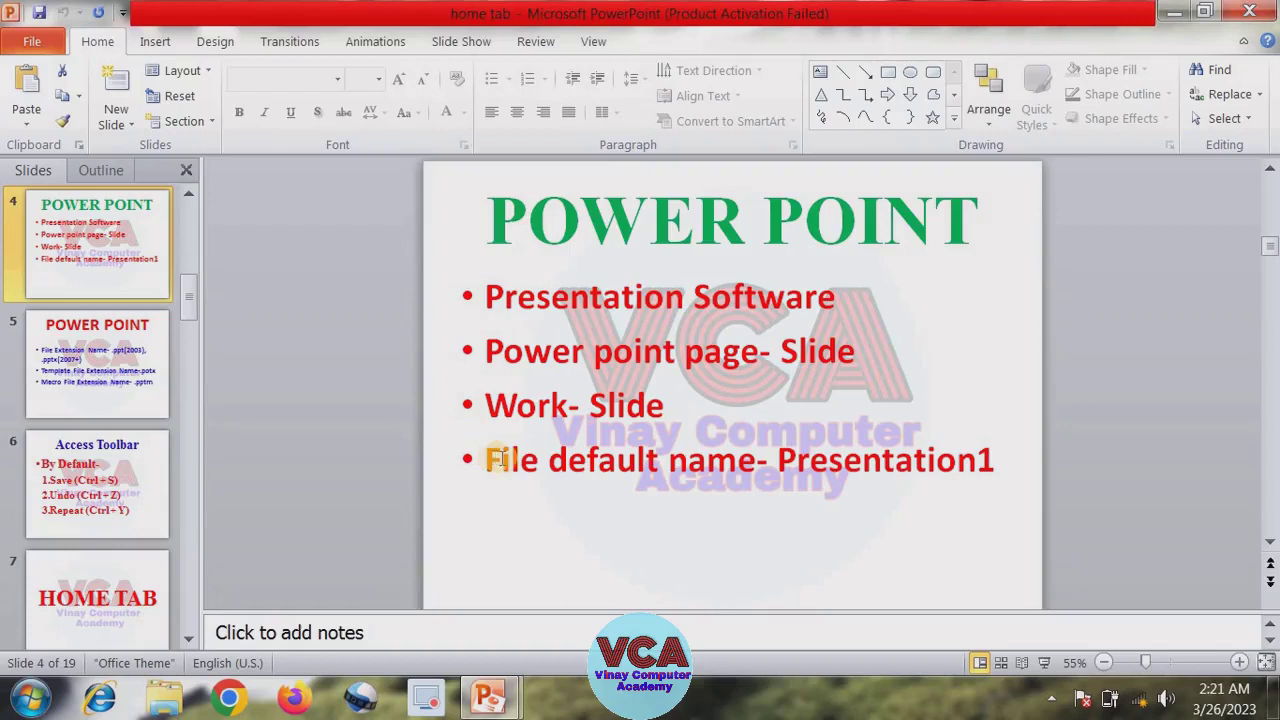
left_click(150, 385)
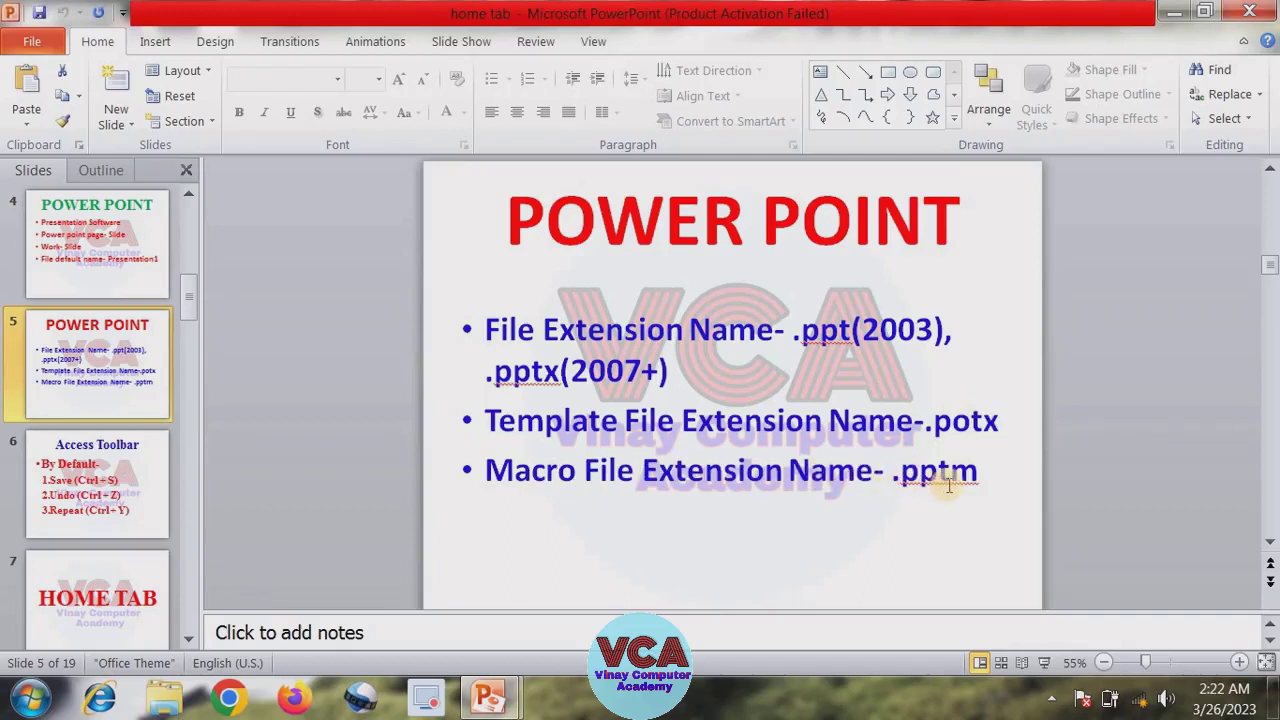
Step: Advance to slide 6, Access Toolbar
key("Page_Down")
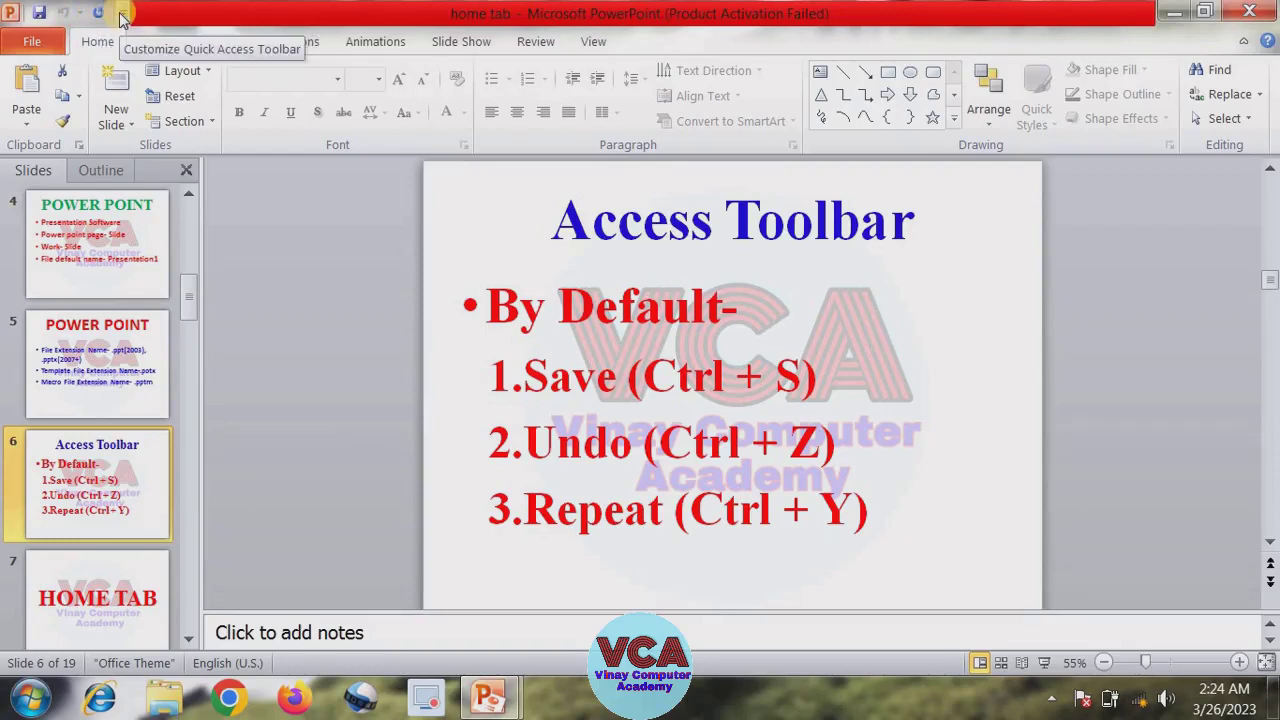
Step: Add New to the Quick Access Toolbar, then reopen and dismiss its dropdown unchanged
left_click(120, 15)
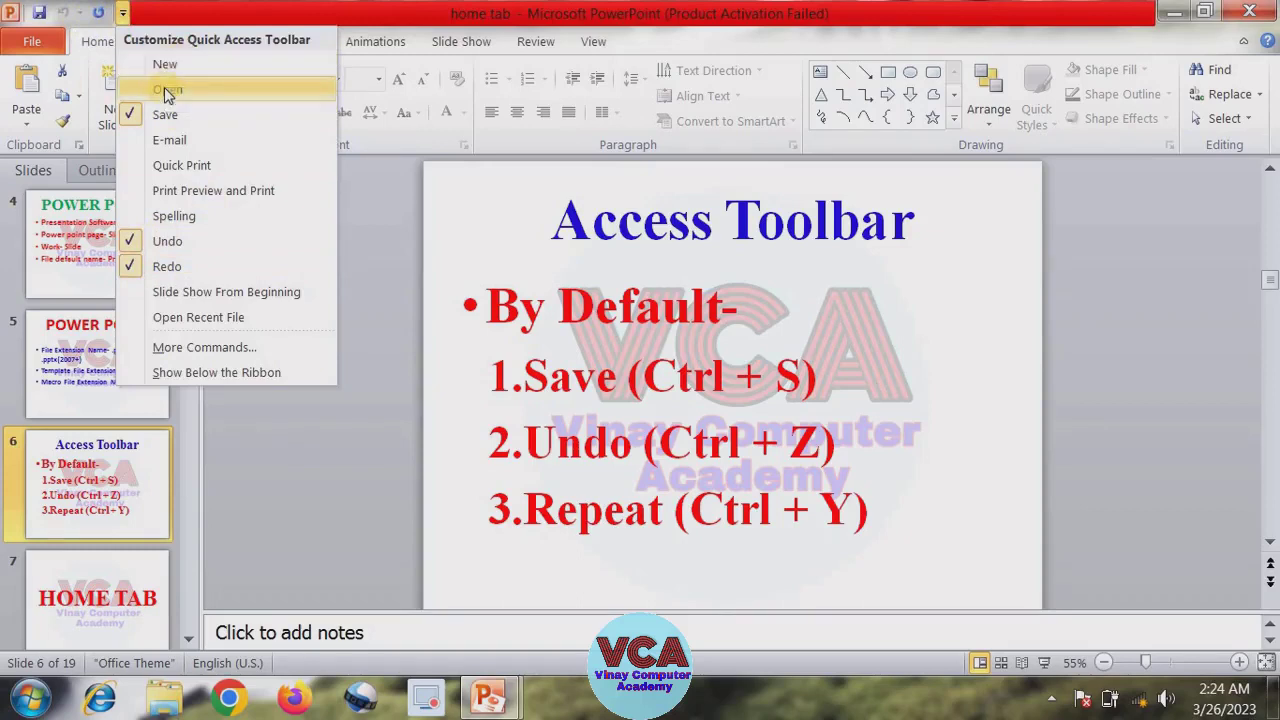
left_click(163, 73)
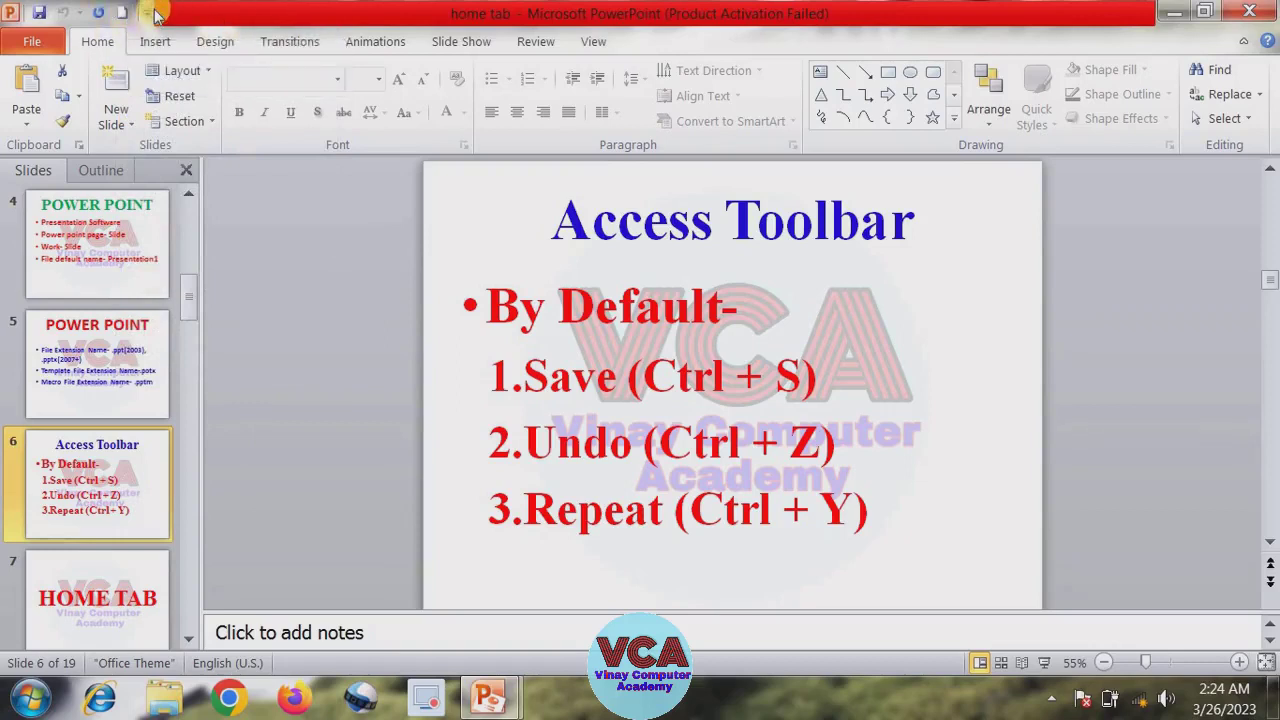
left_click(147, 13)
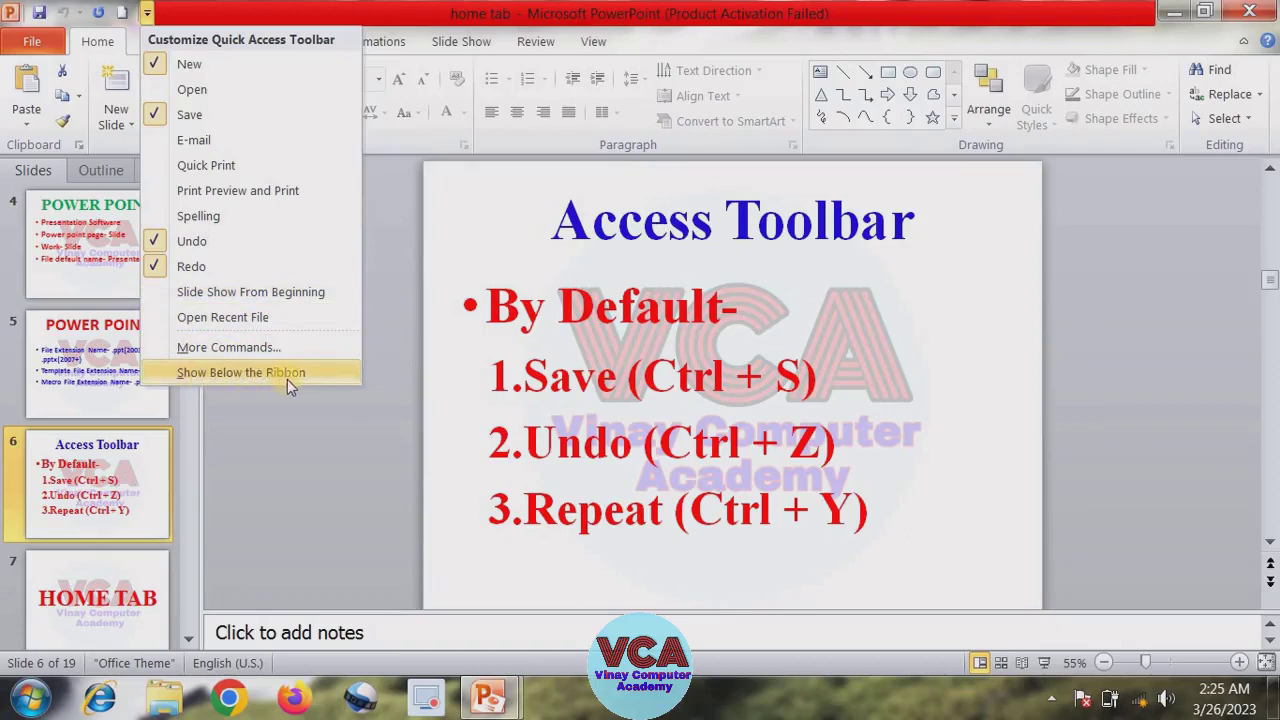
left_click(236, 410)
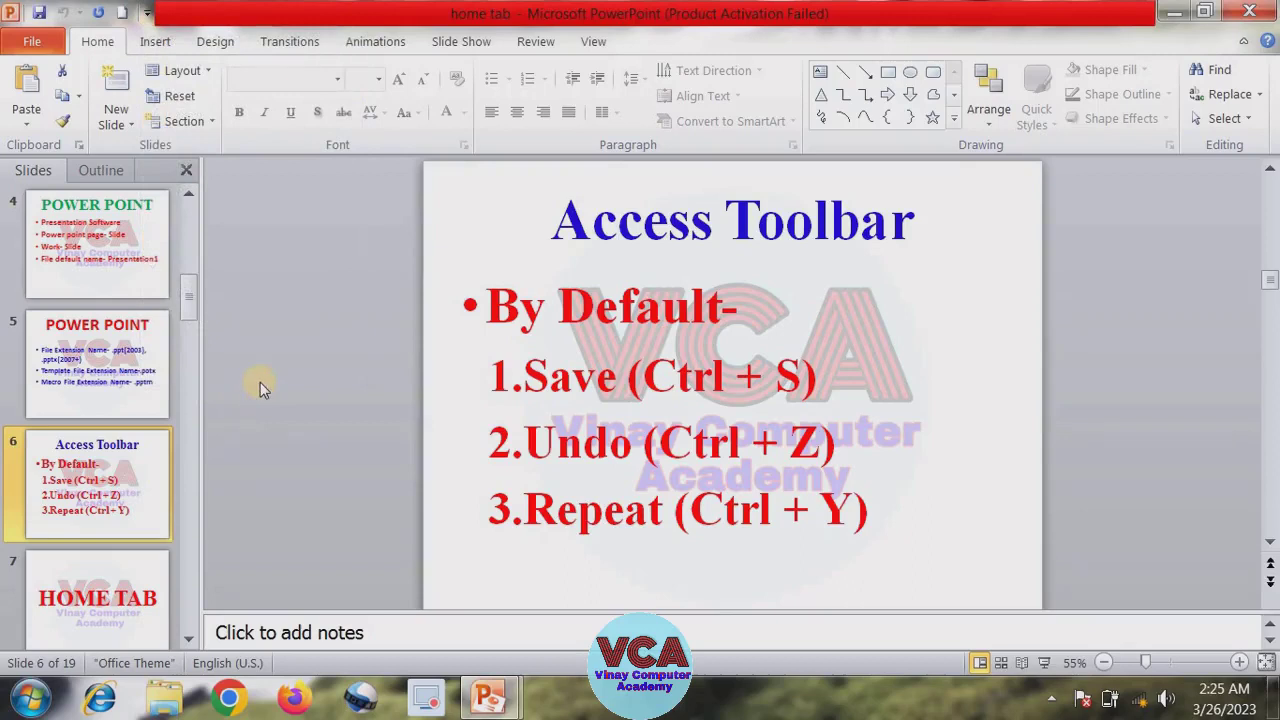
Step: Scroll past slide 7 to slide 8, RIBBON
scroll(272, 416, "down", 1)
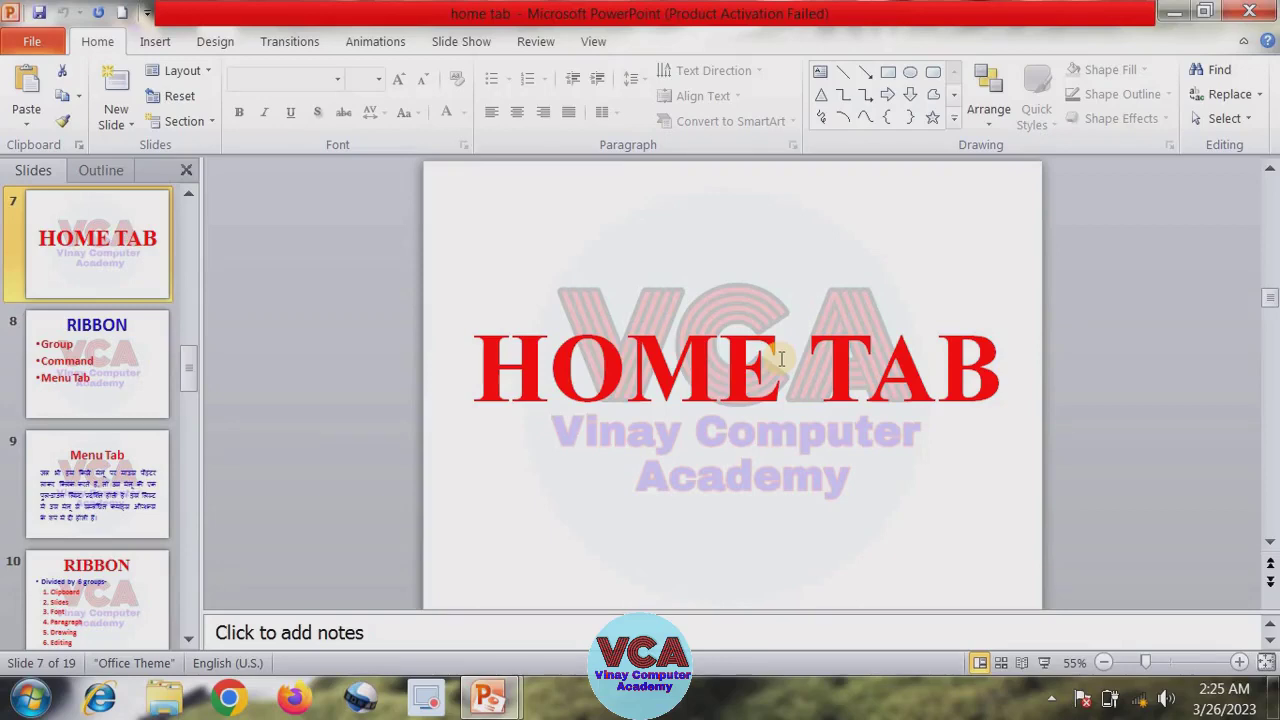
scroll(781, 357, "down", 1)
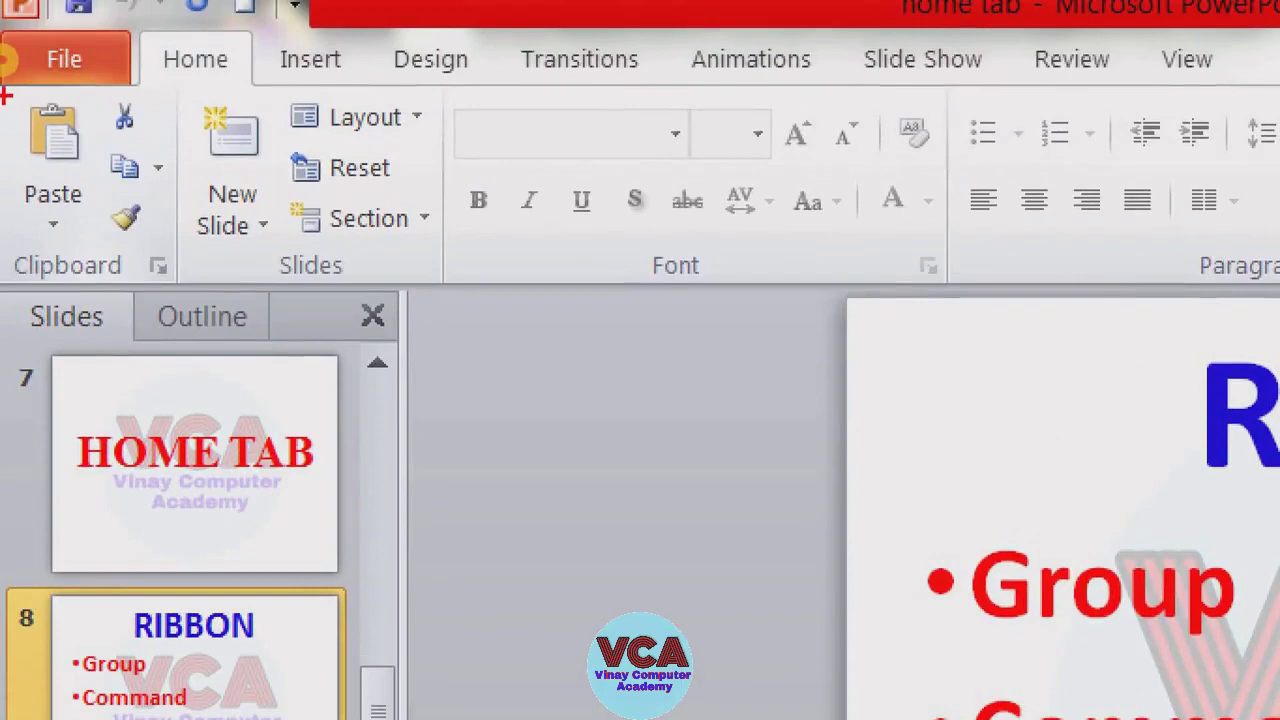
Step: Drag across the Slides pane, then step down to slide 9, Menu Tab
left_click_drag(5, 95, 168, 237)
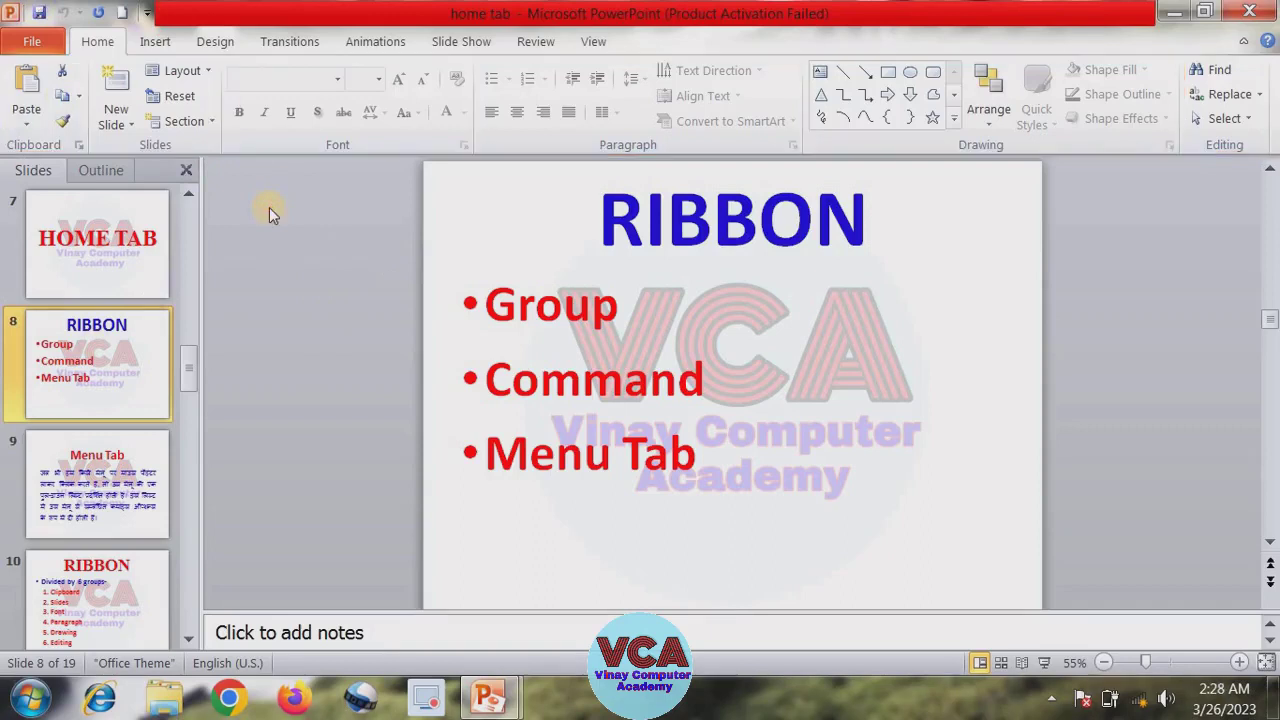
key("Down")
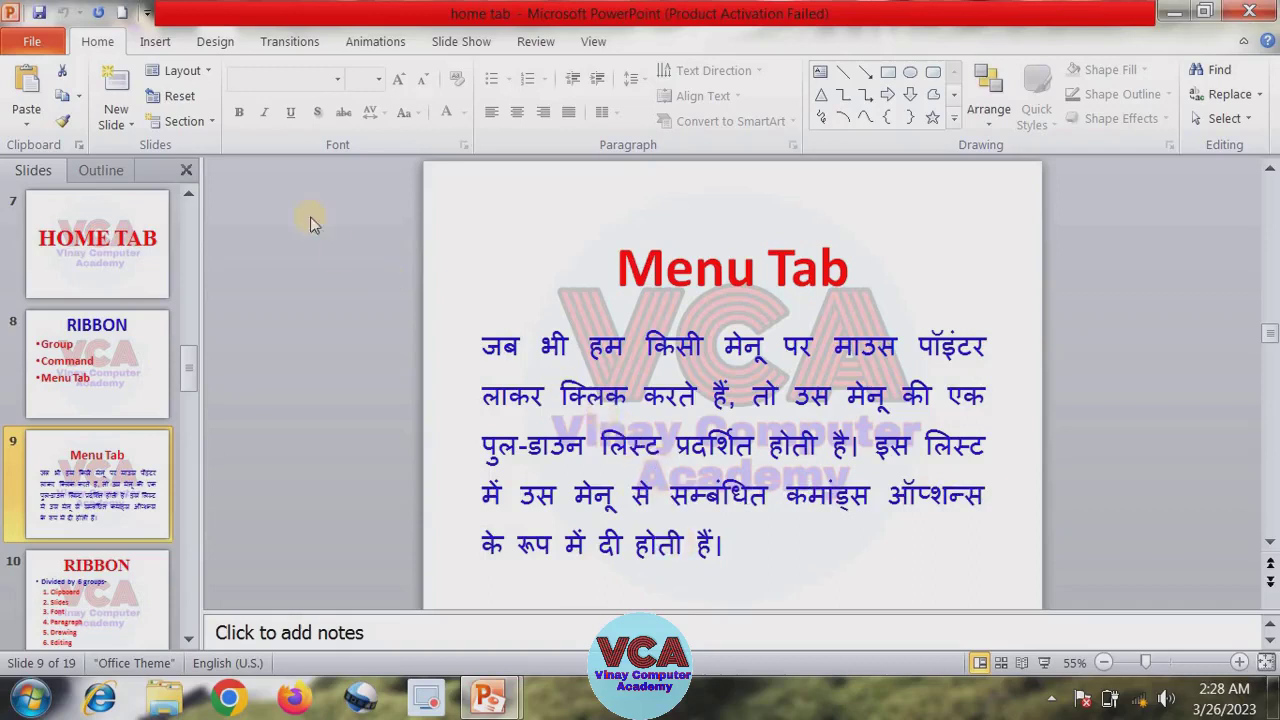
Step: Open and dismiss the Section list twice around reselecting the RIBBON slide, then step ahead
left_click(196, 123)
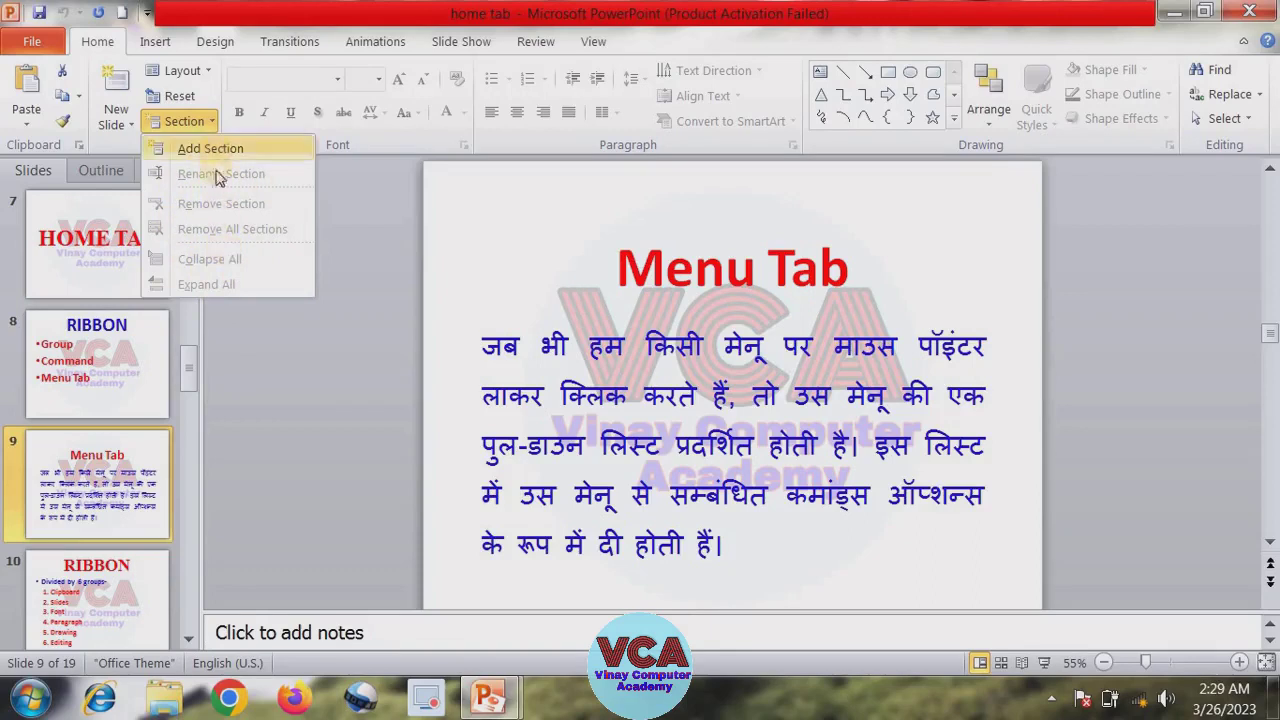
left_click(250, 338)
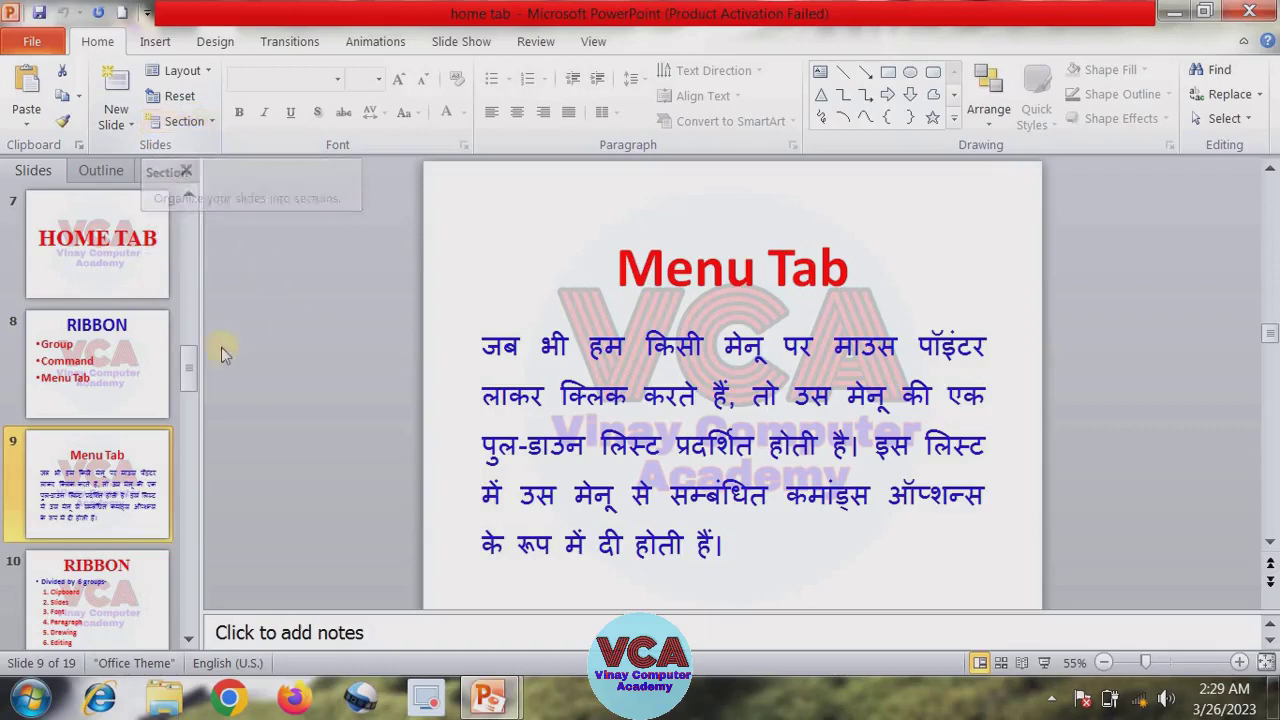
left_click(97, 360)
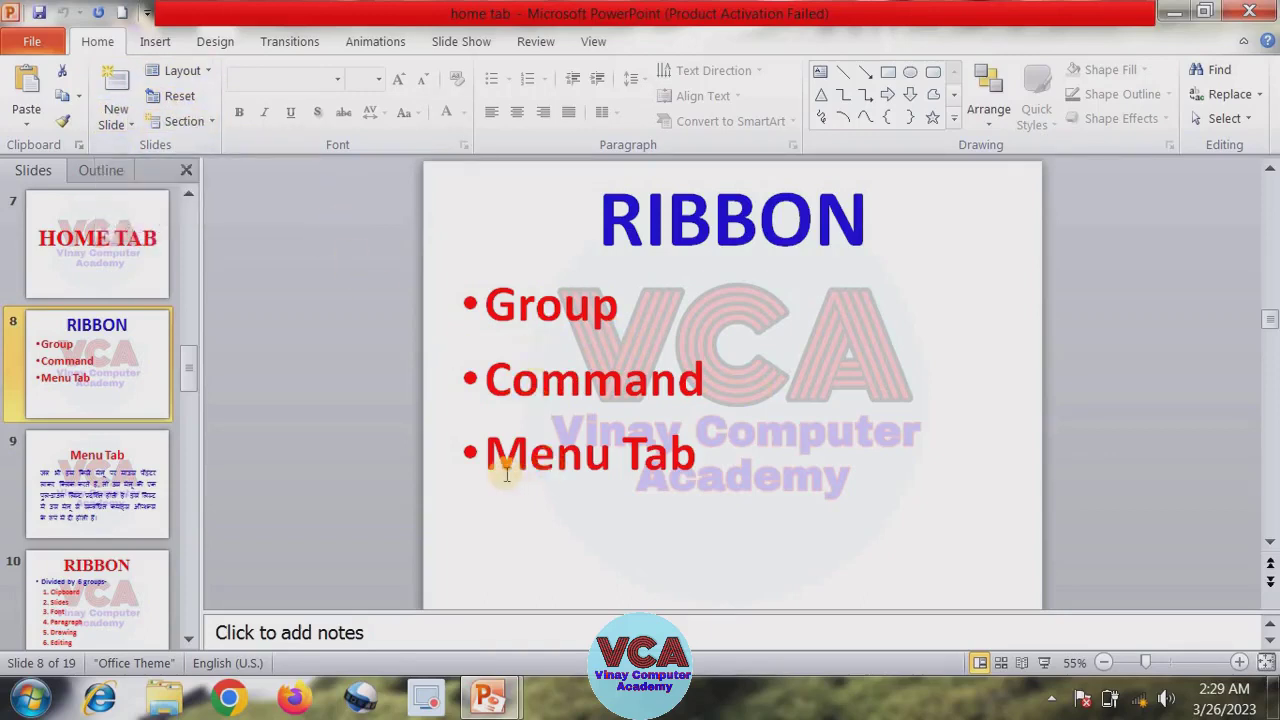
left_click(208, 122)
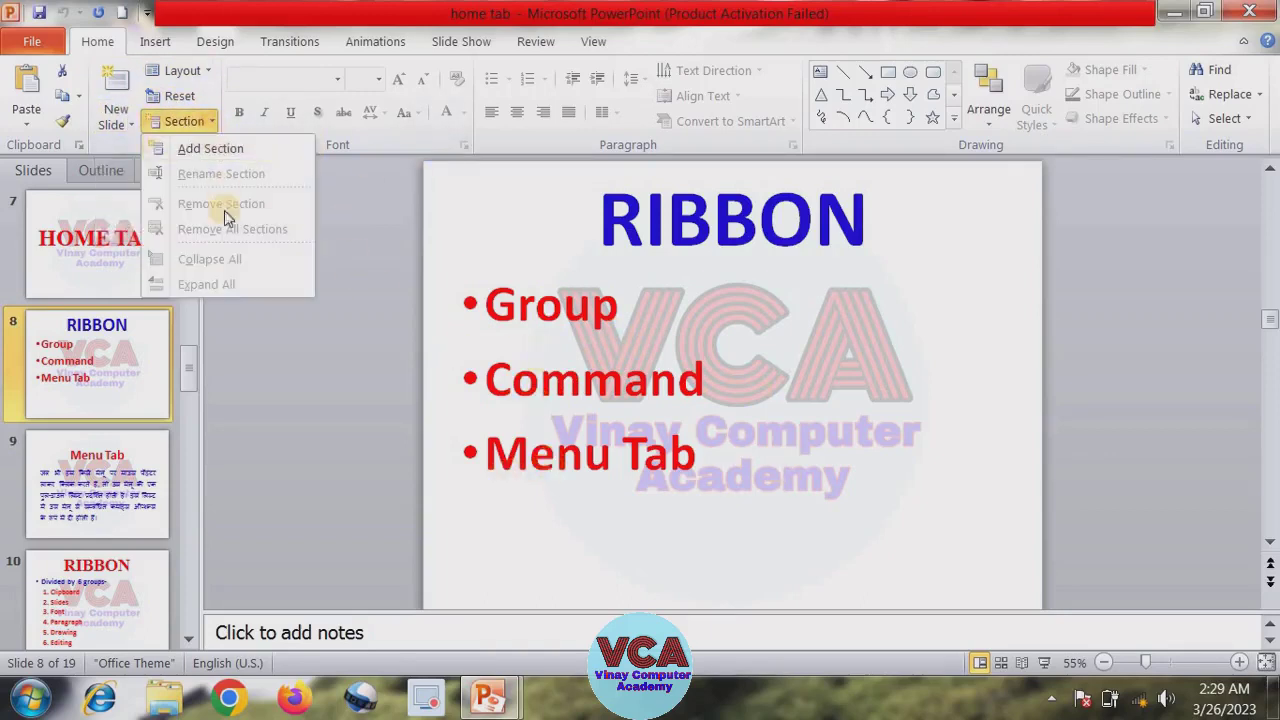
left_click(266, 343)
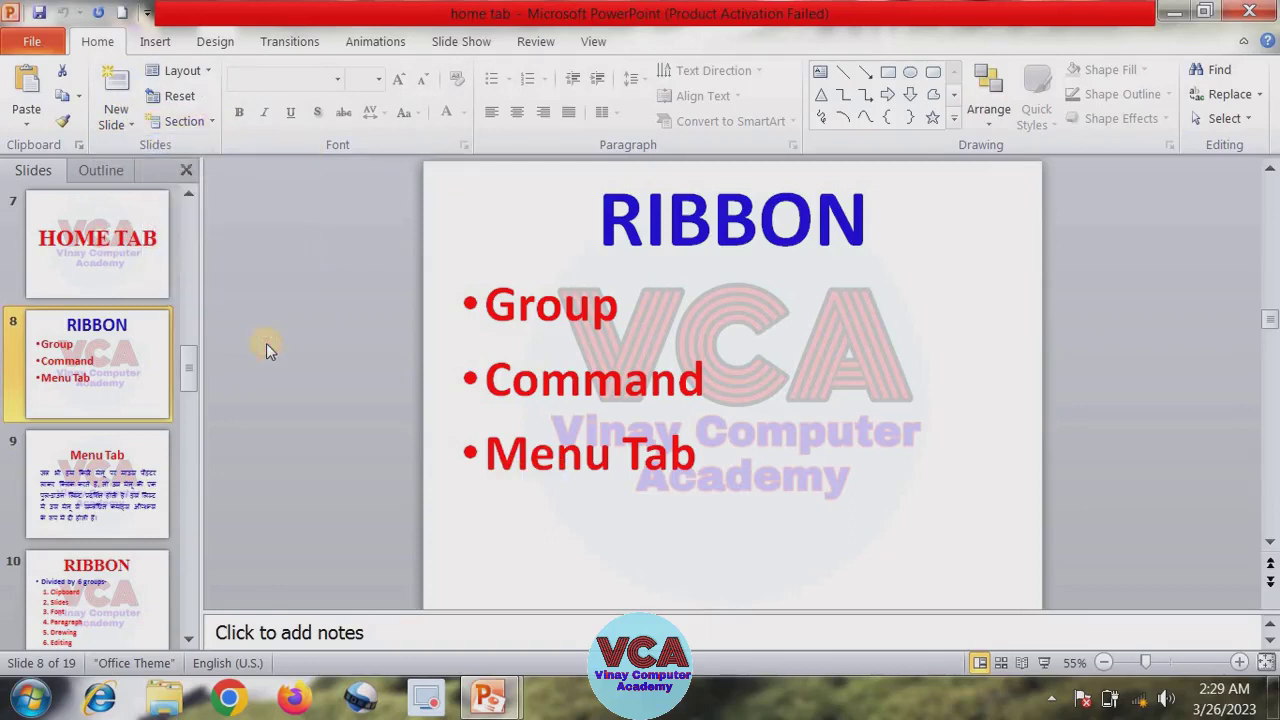
key("Down")
key("Down")
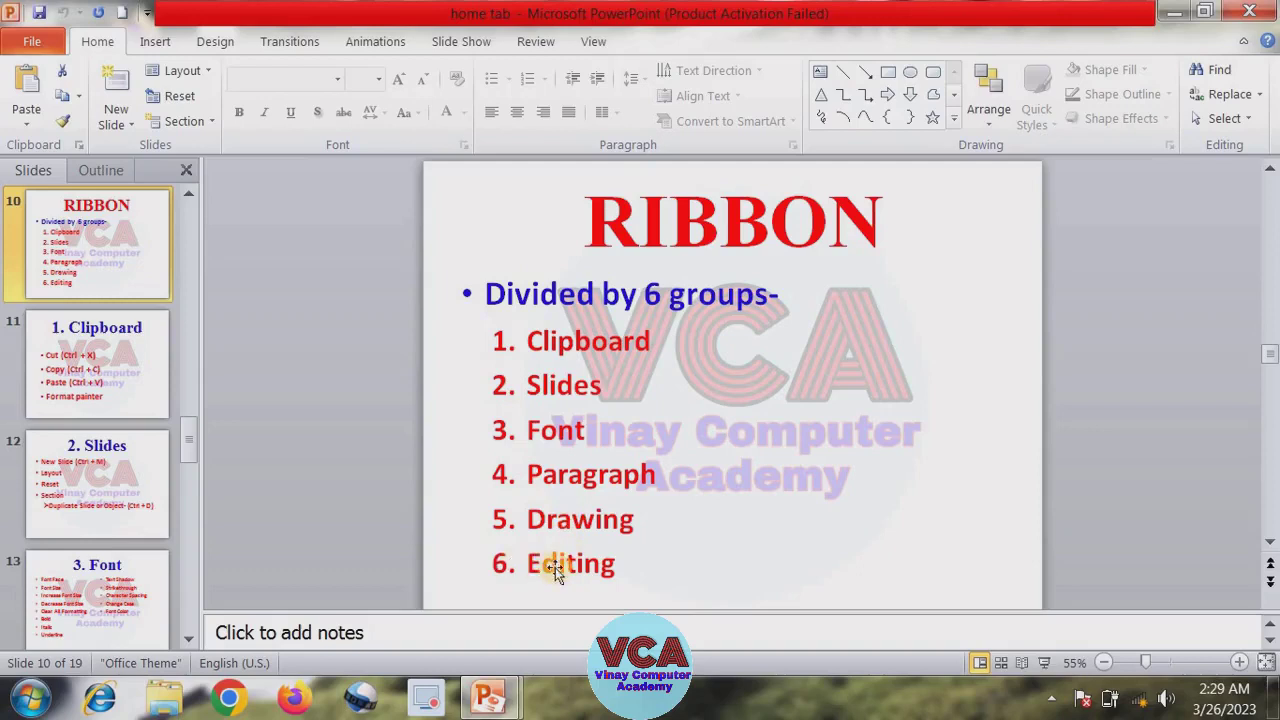
Step: Scroll down to slide 11, 1. Clipboard, with Cut, Copy, Paste and Format painter
scroll(555, 567, "down", 1)
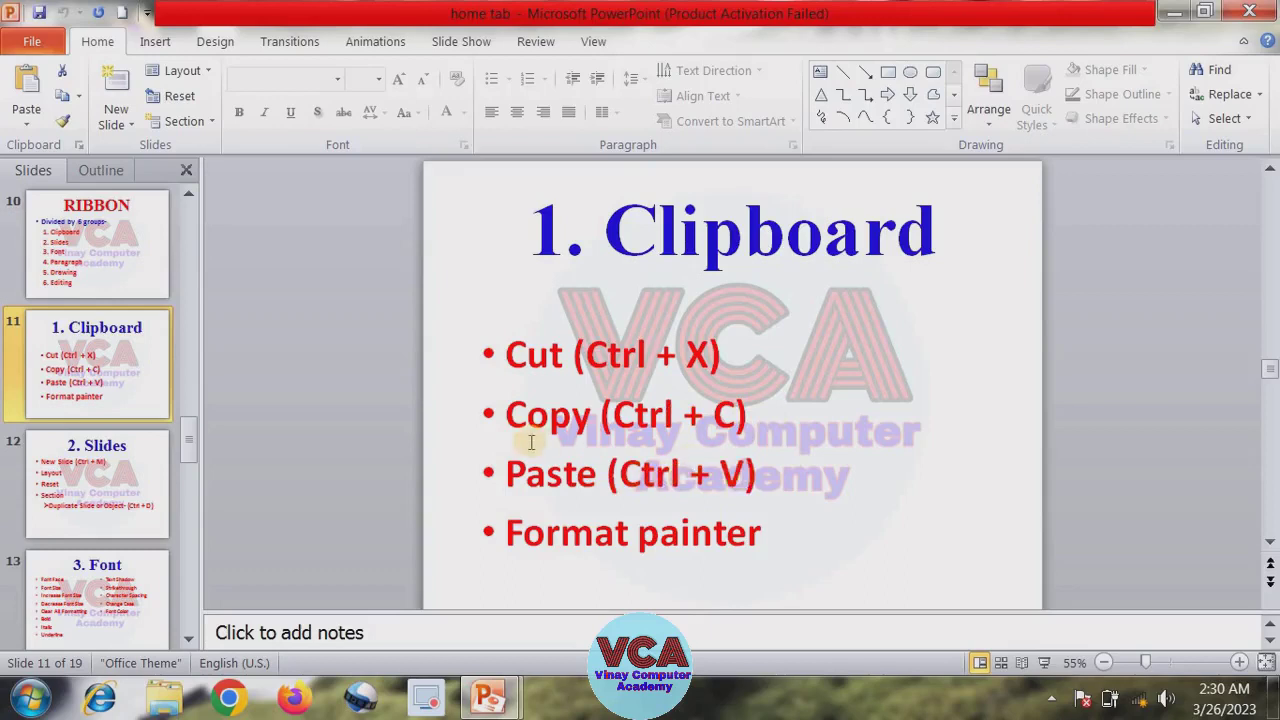
Step: Scroll down to slide 12, 2. Slides, covering New Slide, Layout, Reset and Section
scroll(531, 442, "down", 1)
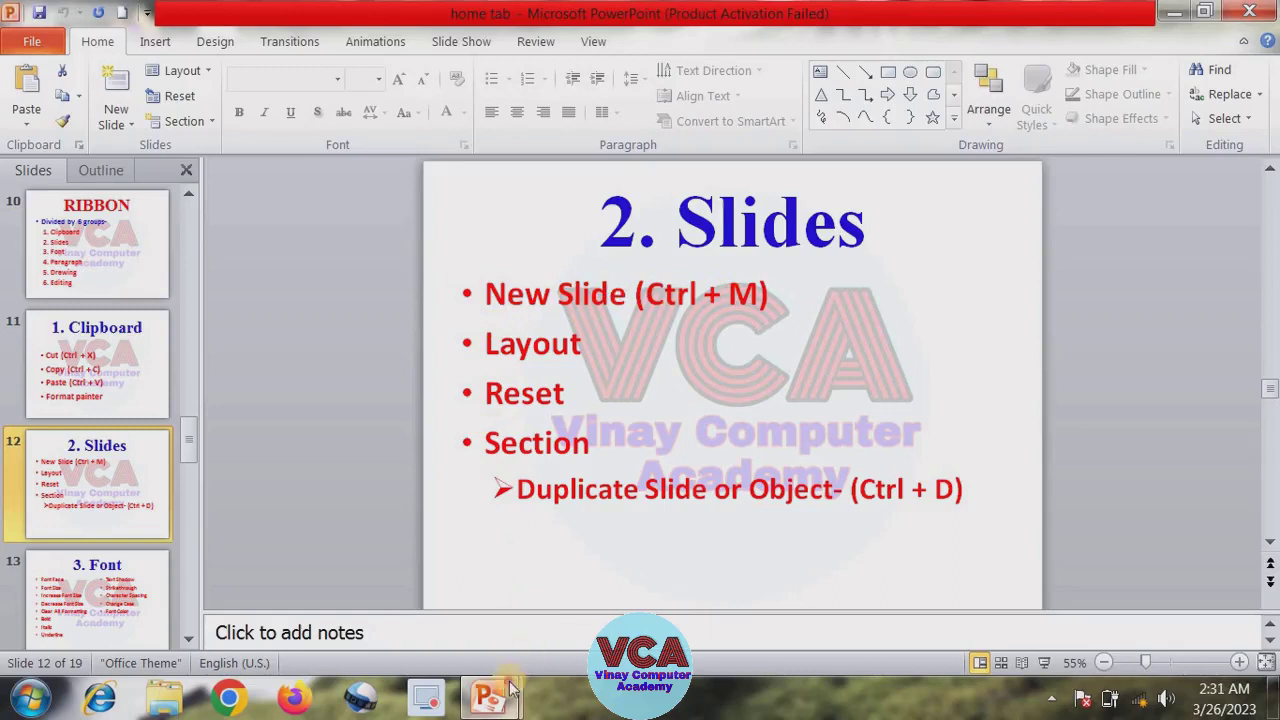
Step: Bring the blank Presentation1 forward and click into its title and subtitle placeholders
mouse_move(488, 697)
left_click(552, 591)
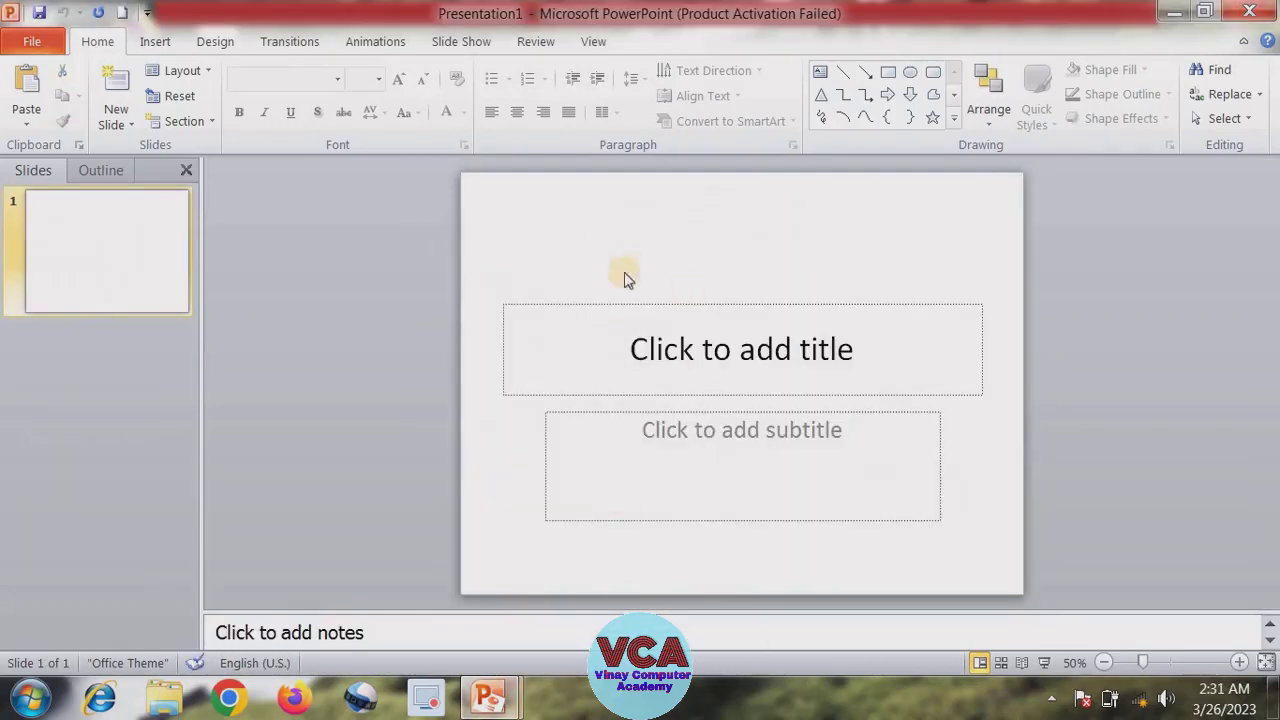
left_click(645, 346)
left_click(665, 450)
left_click(166, 250)
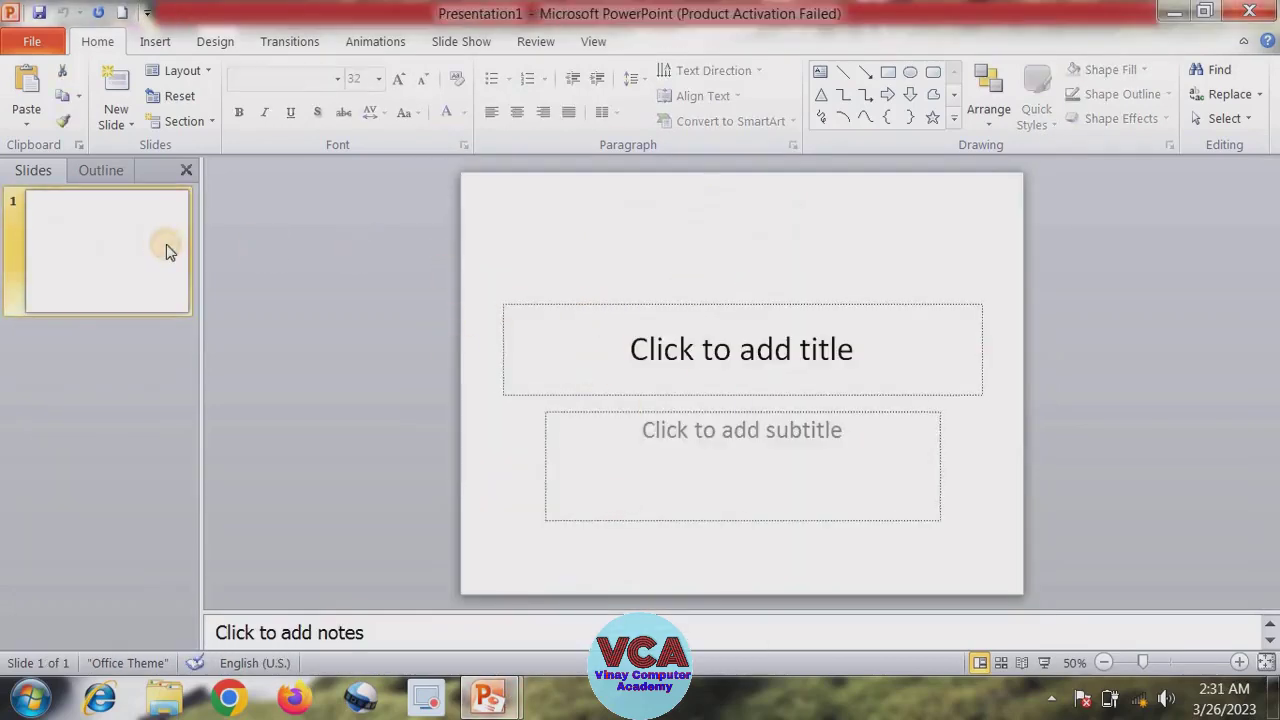
Step: Add two new slides so Presentation1 holds three slides
left_click(116, 95)
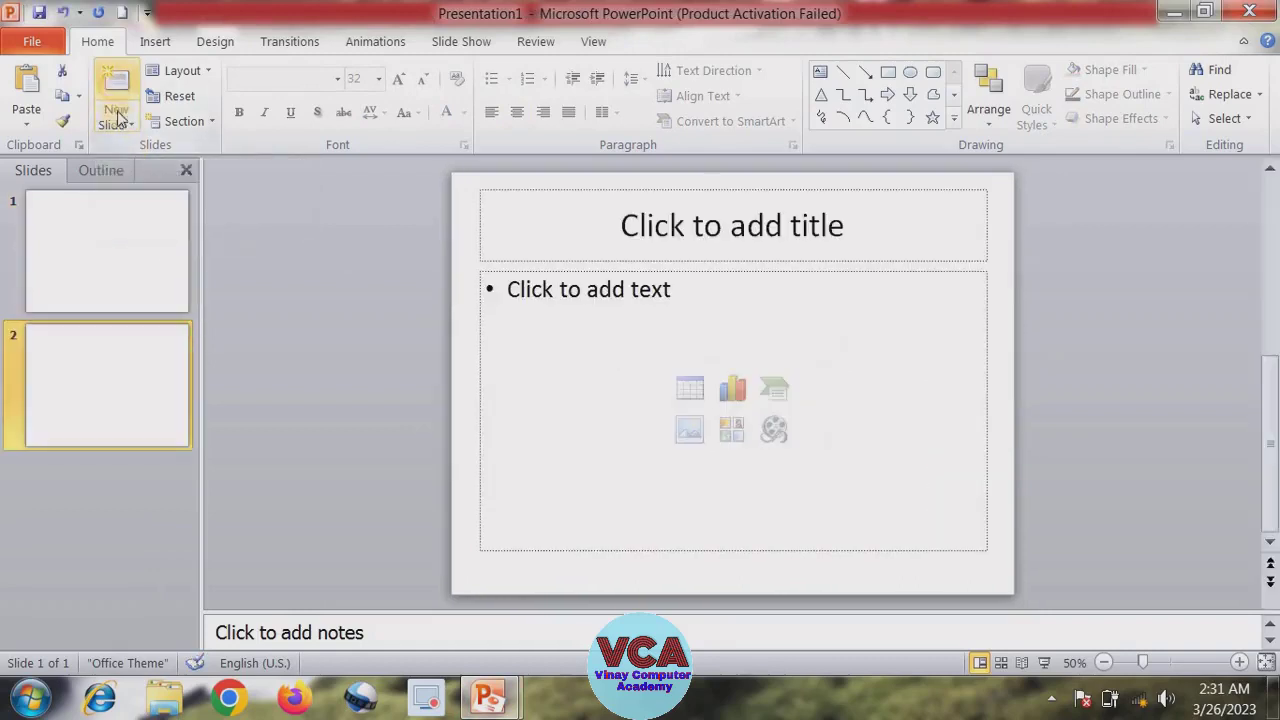
left_click(122, 378)
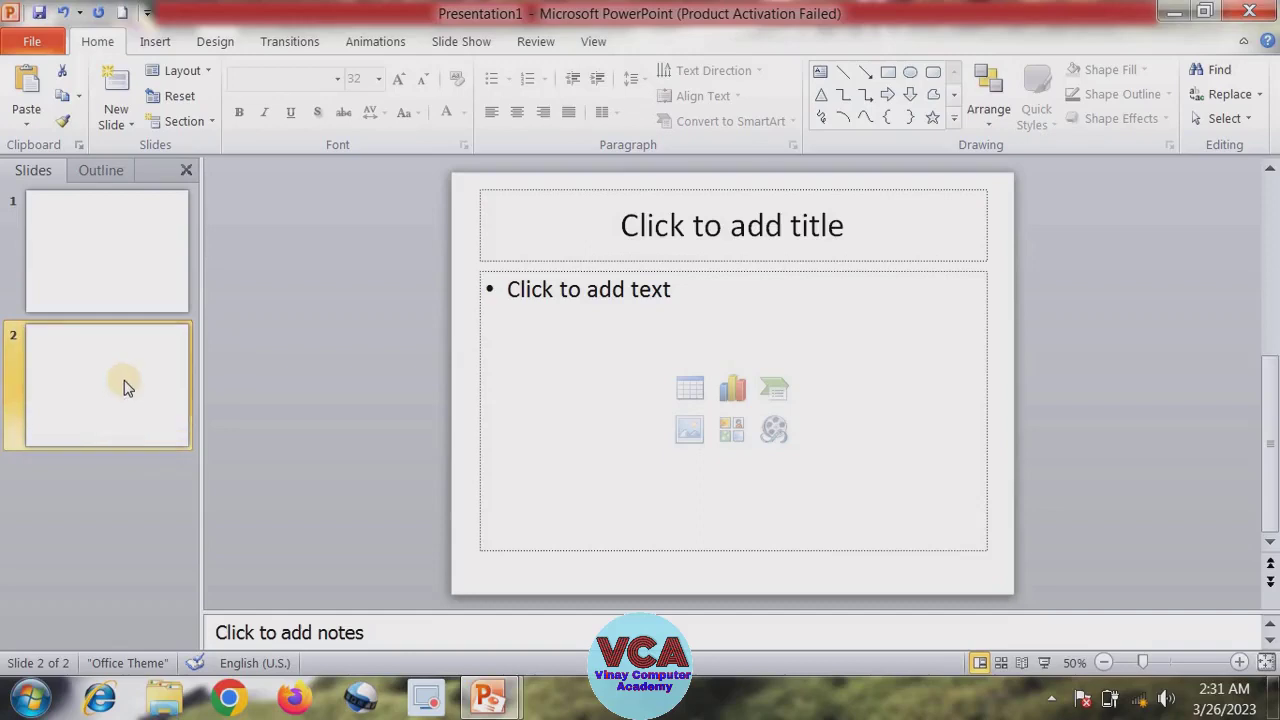
key("Return")
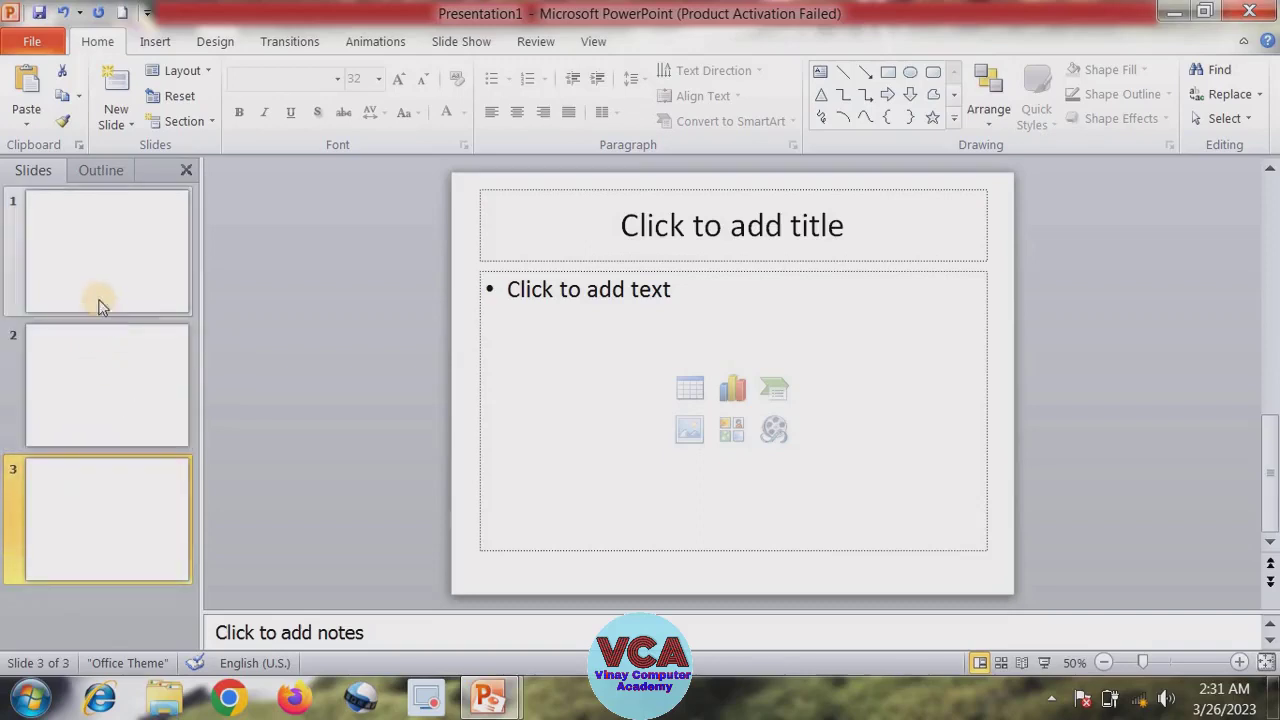
left_click(97, 300)
left_click(96, 375)
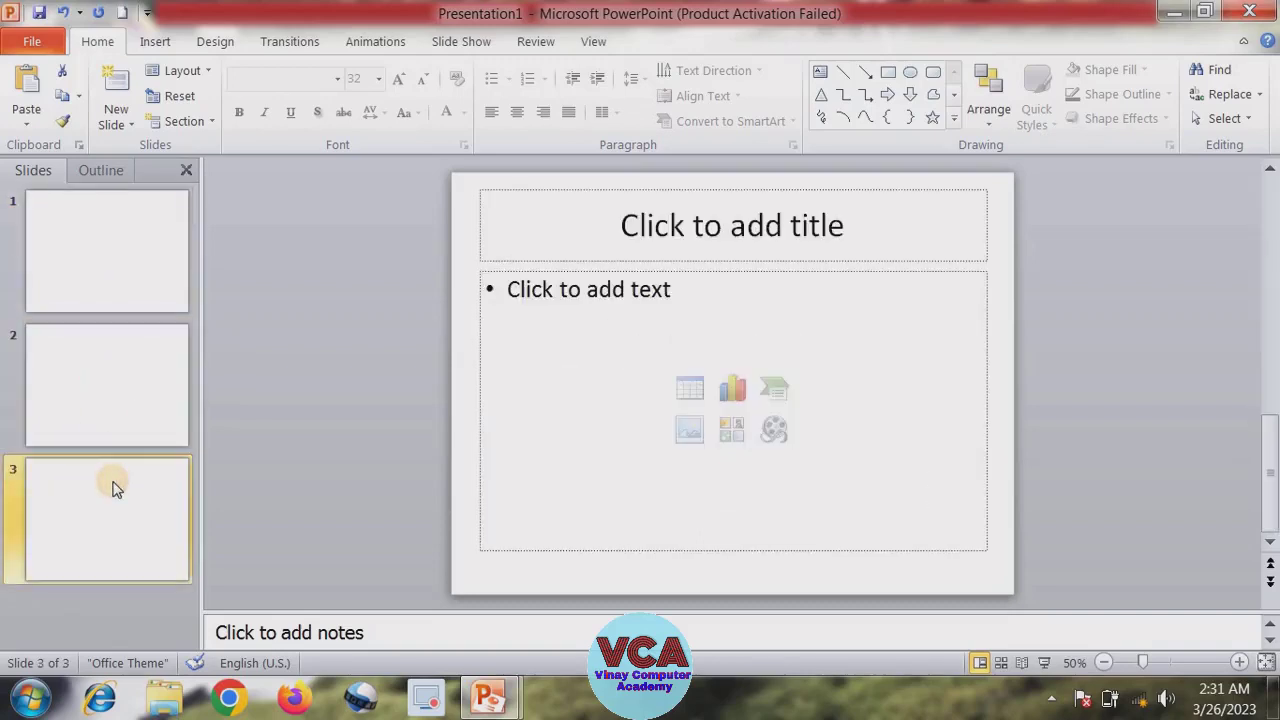
Step: Glance at the home tab lesson deck, then return to Presentation1's slide 2
mouse_move(488, 697)
left_click(437, 612)
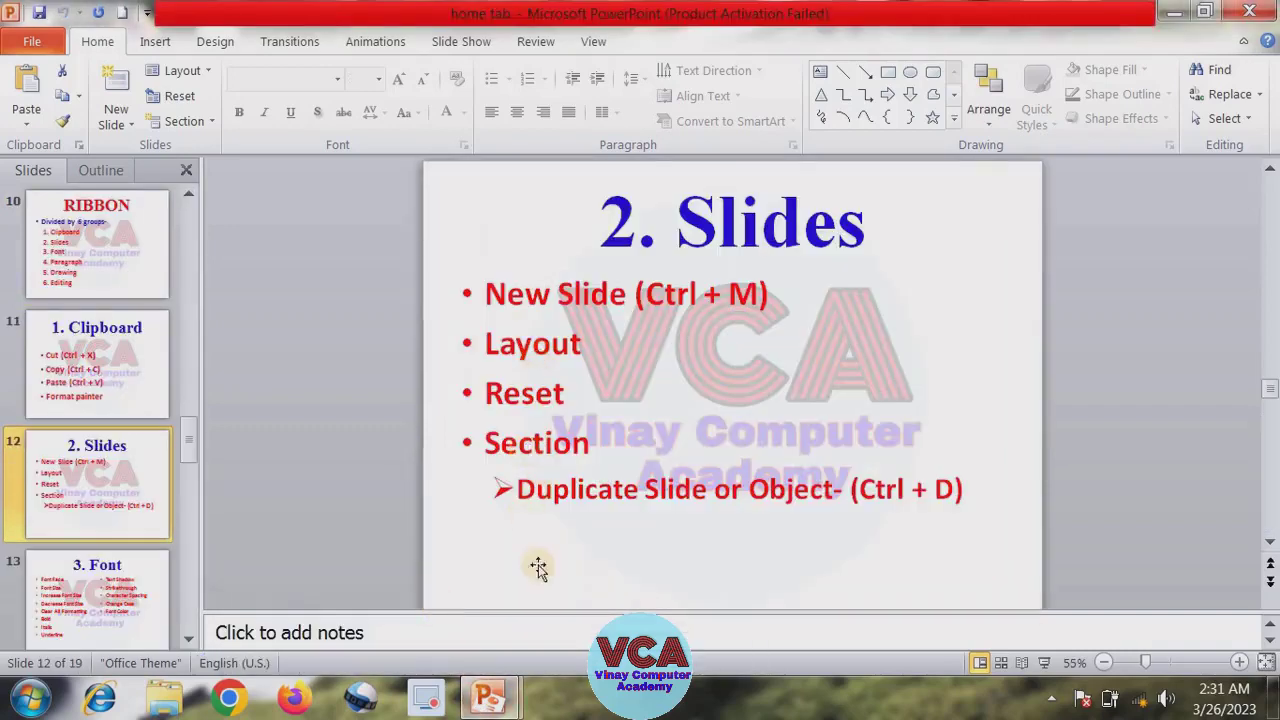
mouse_move(490, 697)
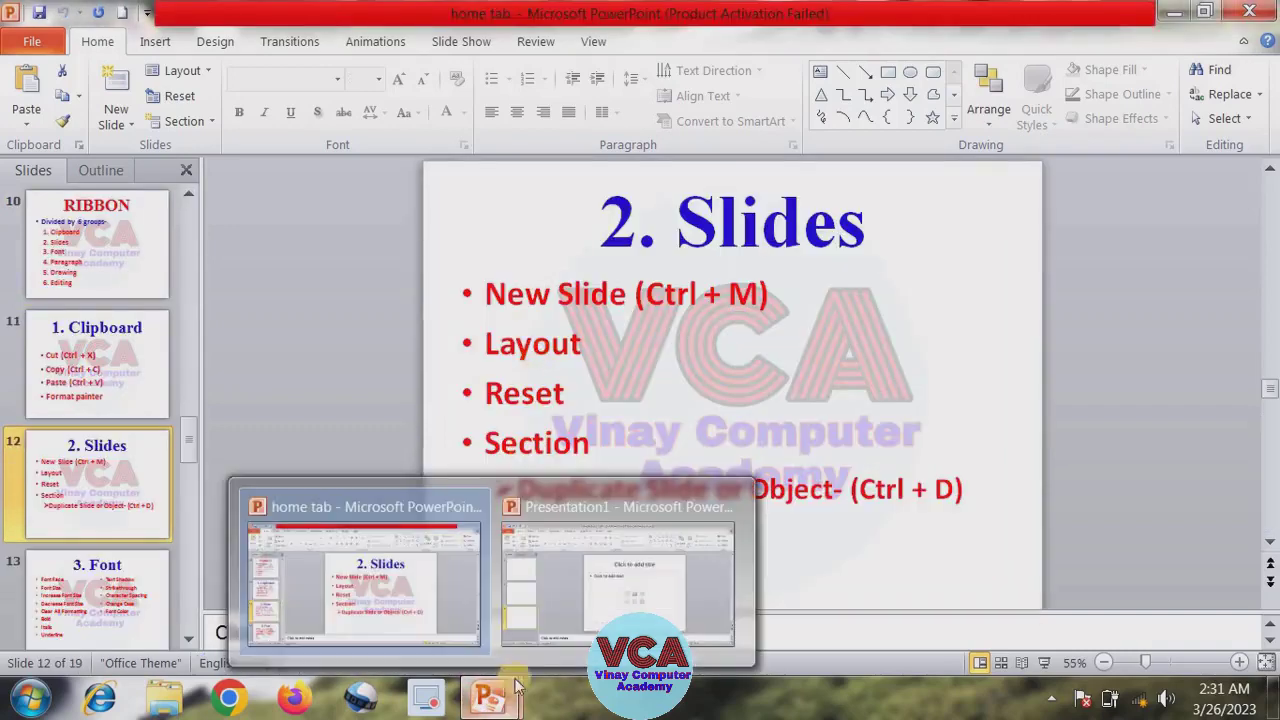
left_click(556, 595)
left_click(100, 250)
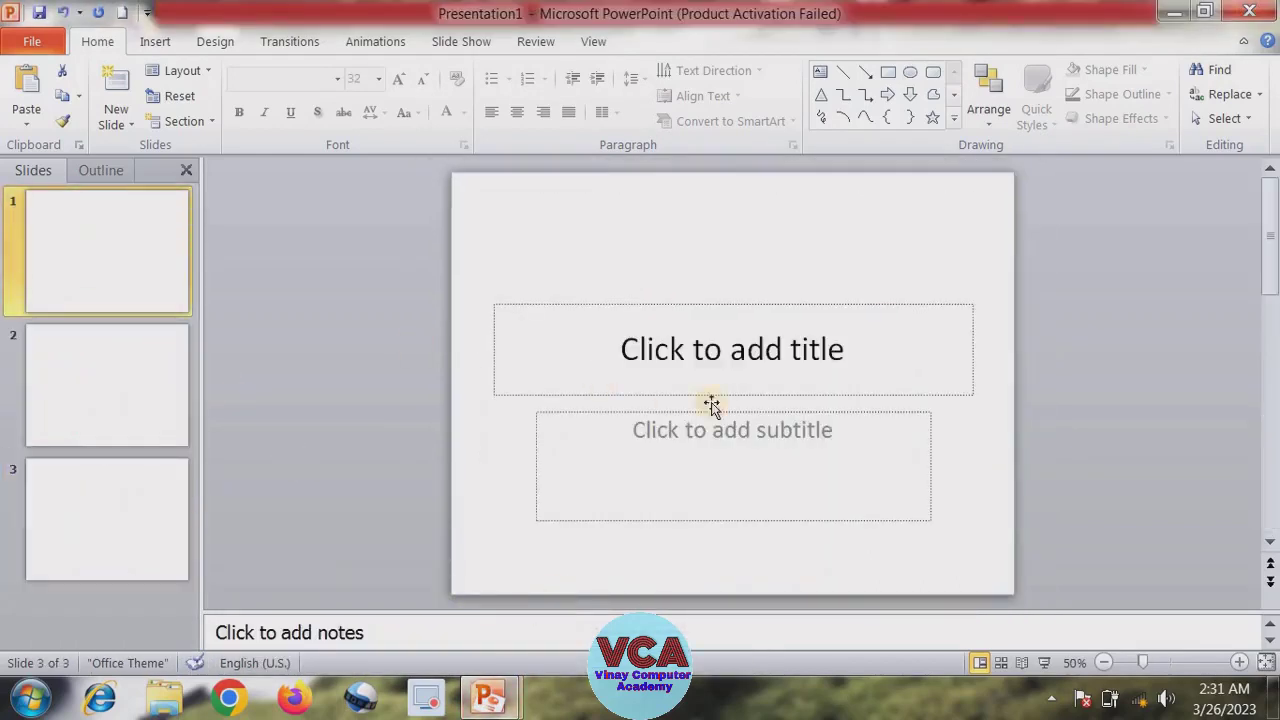
left_click(144, 374)
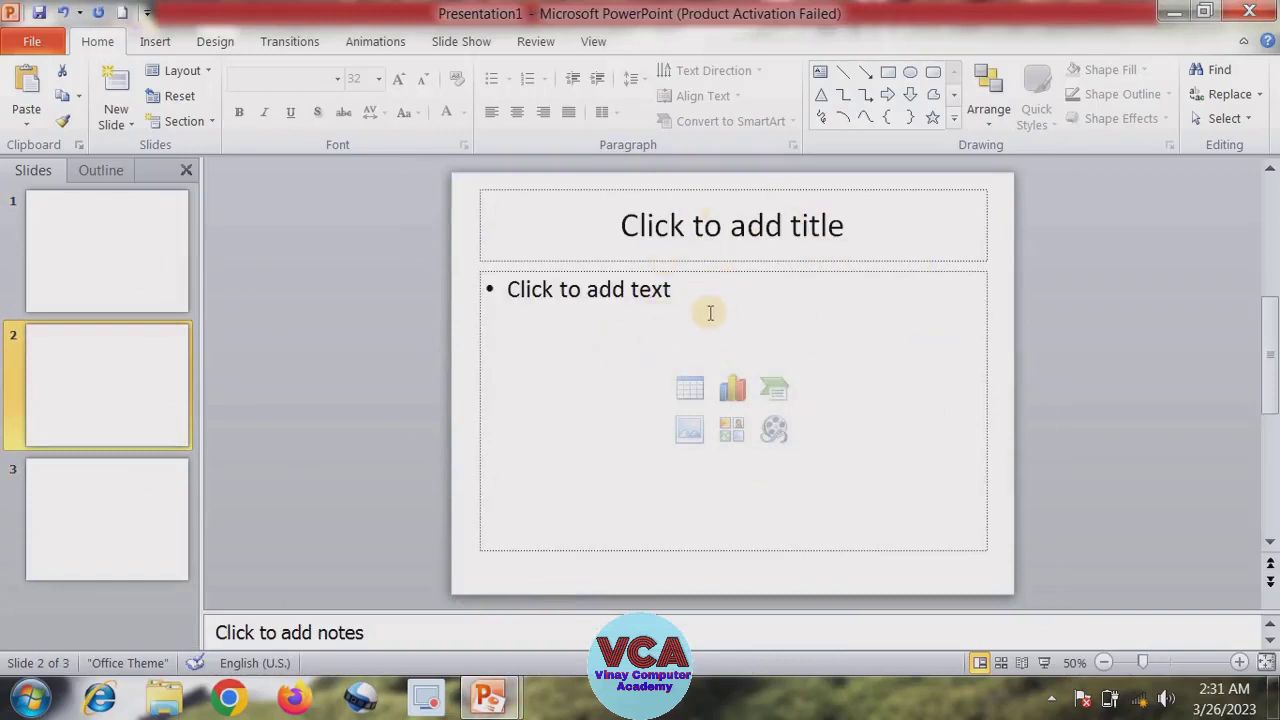
Step: Try Two Content and Picture with Caption layouts on slide 2, settling on Comparison
left_click(182, 72)
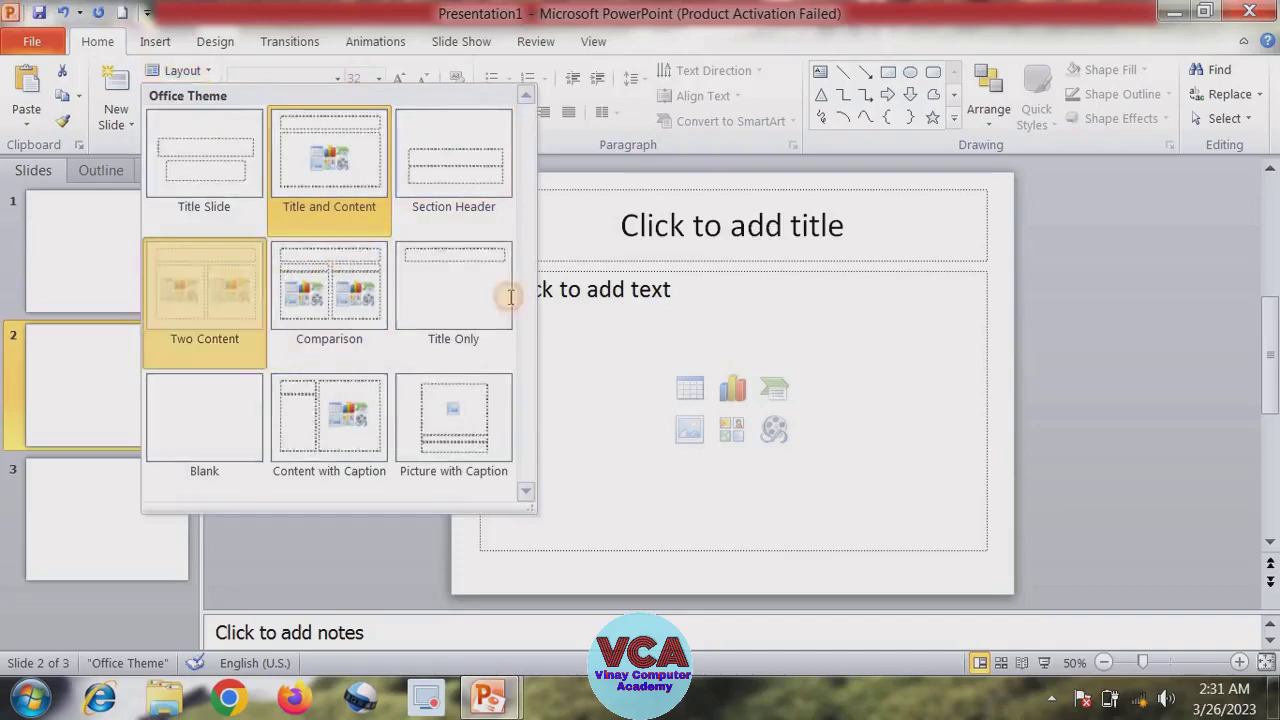
left_click(185, 72)
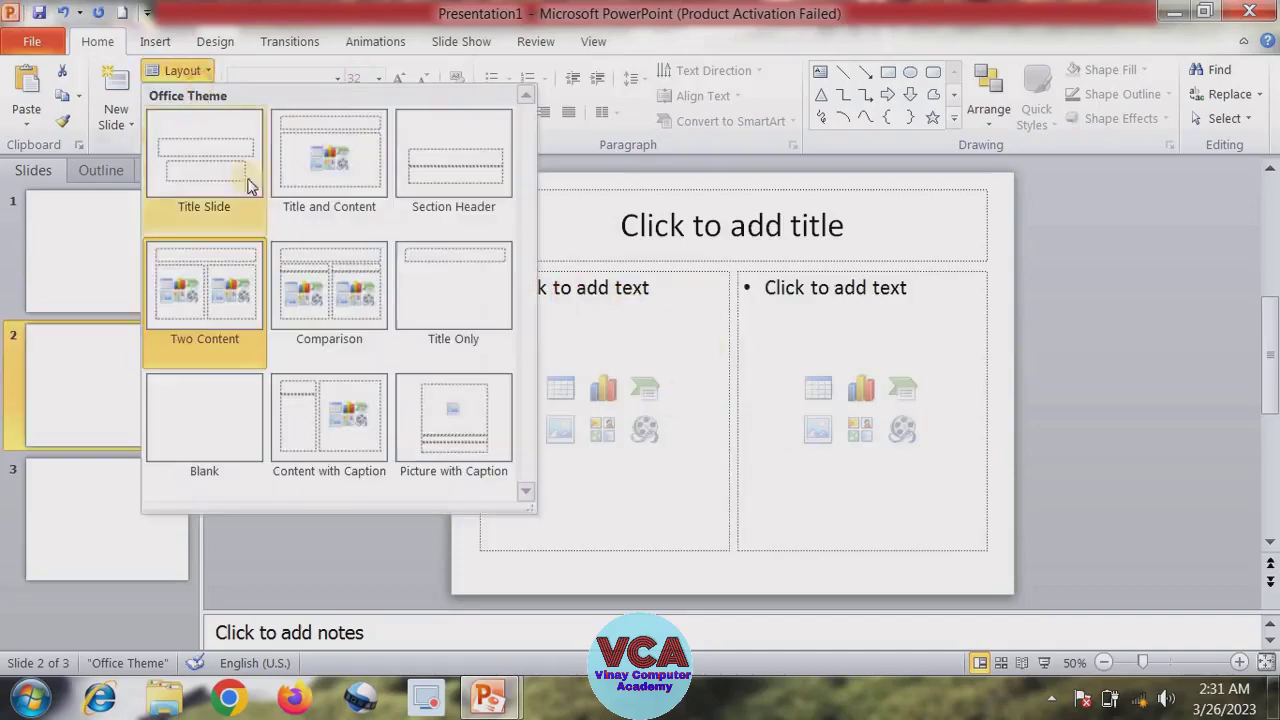
left_click(323, 286)
left_click(207, 72)
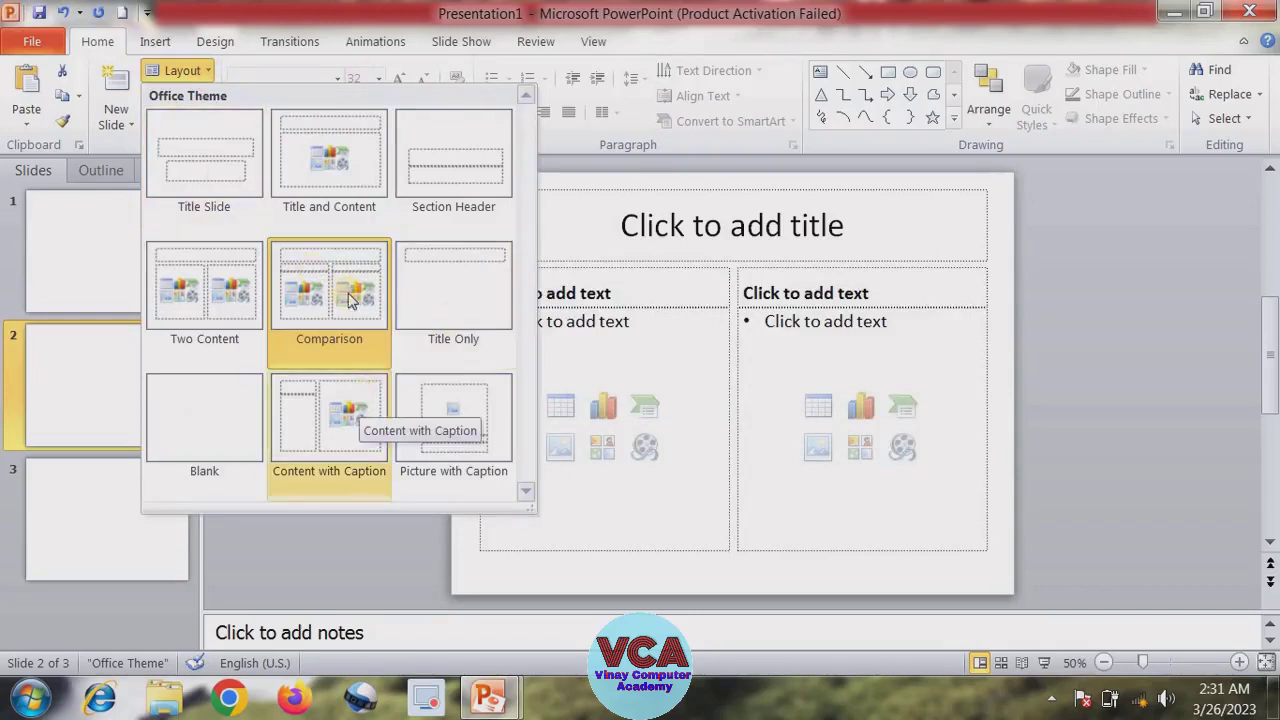
left_click(448, 378)
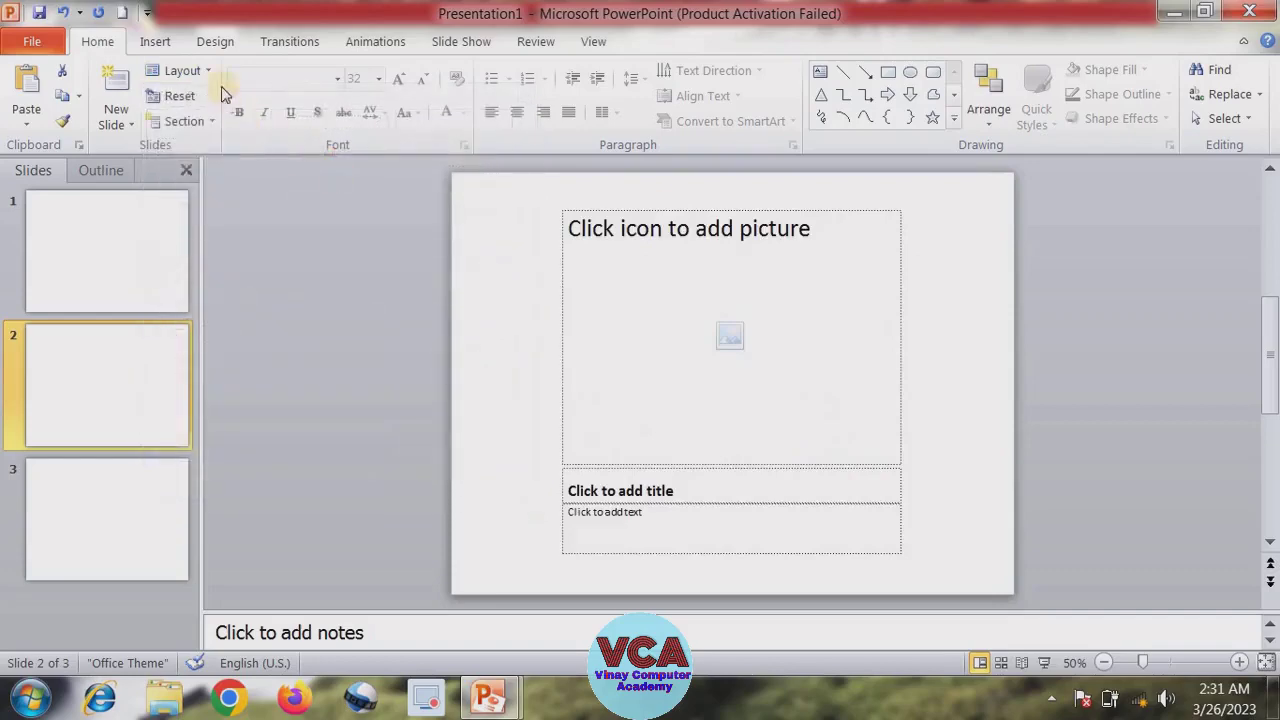
left_click(200, 72)
left_click(328, 285)
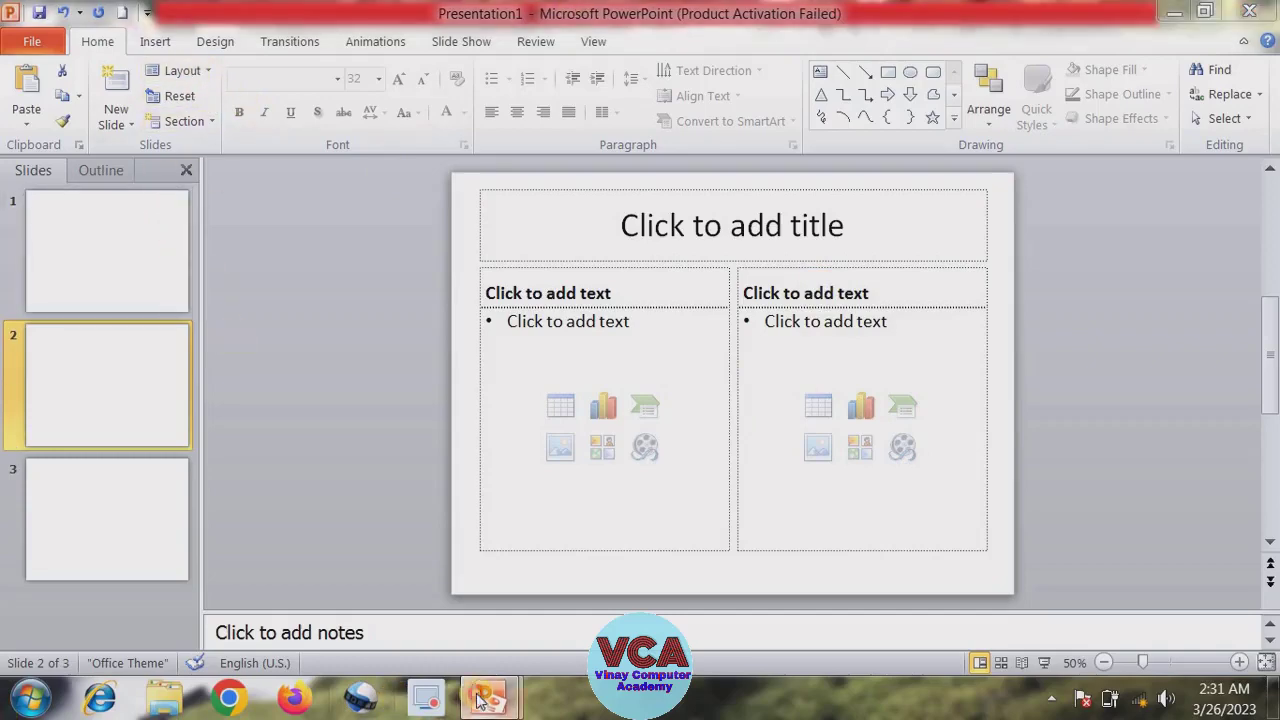
mouse_move(488, 697)
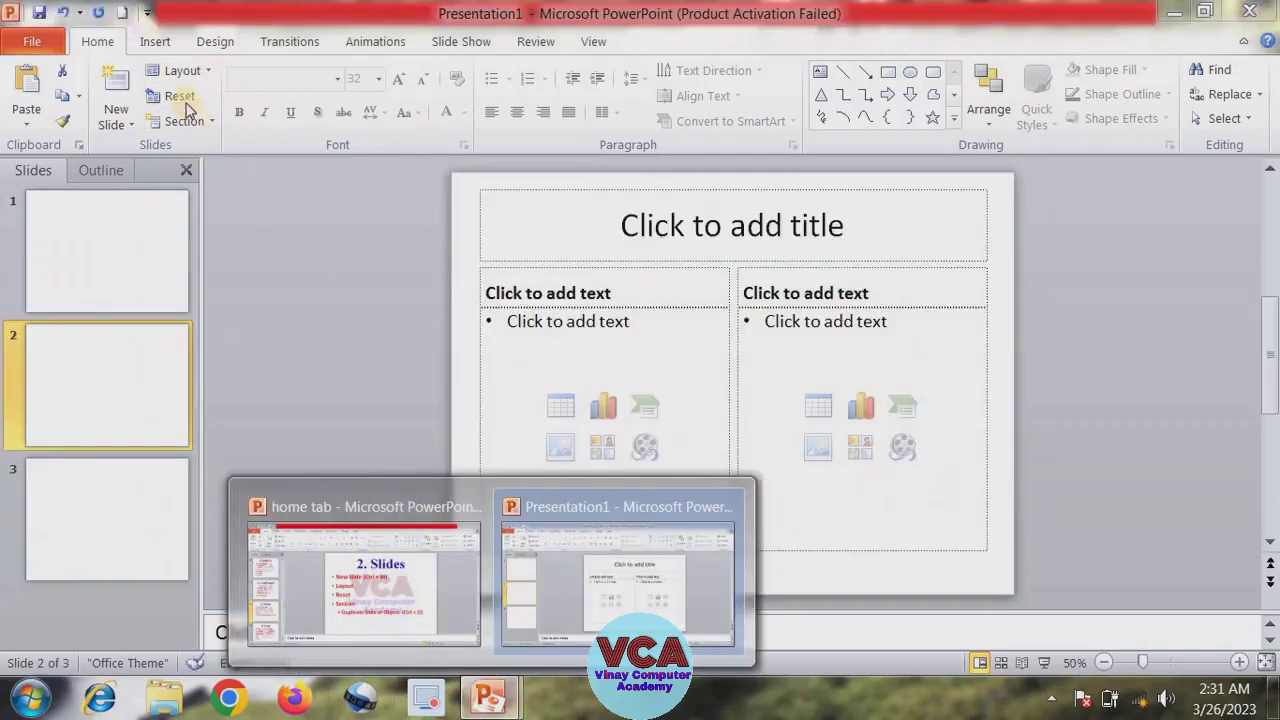
Step: Switch back to the home tab lesson deck from the taskbar
left_click(283, 236)
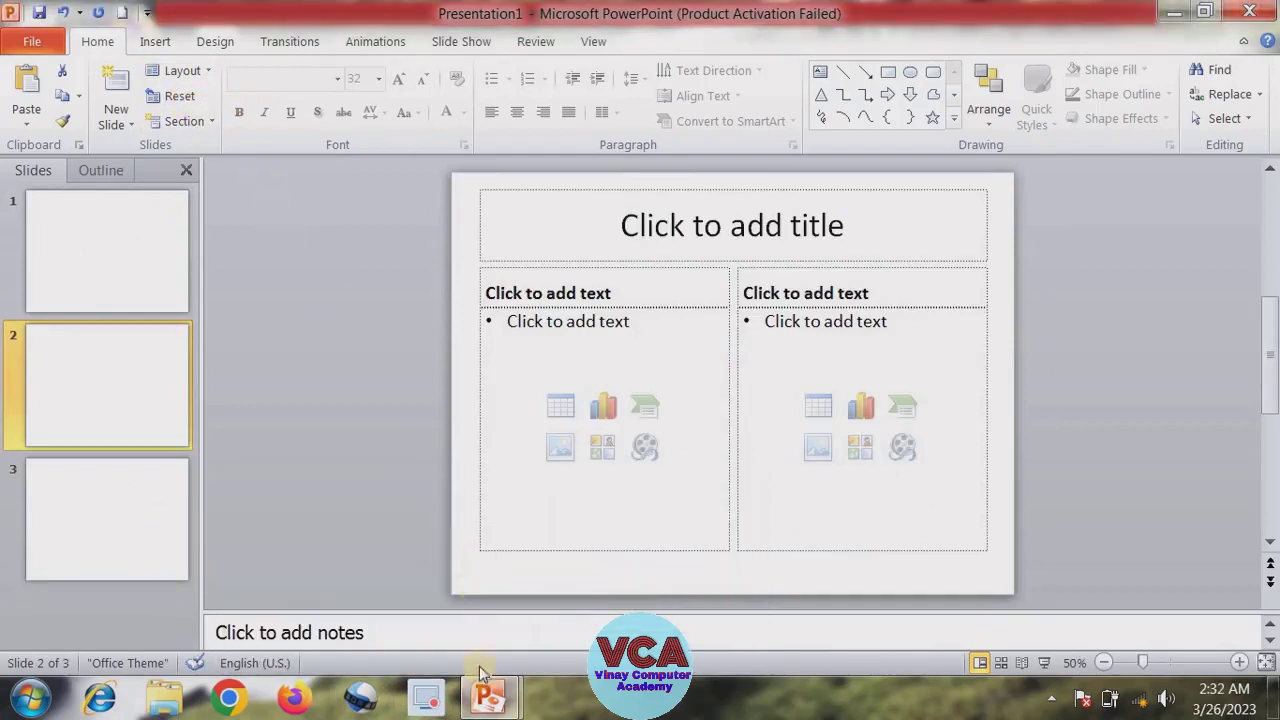
mouse_move(488, 697)
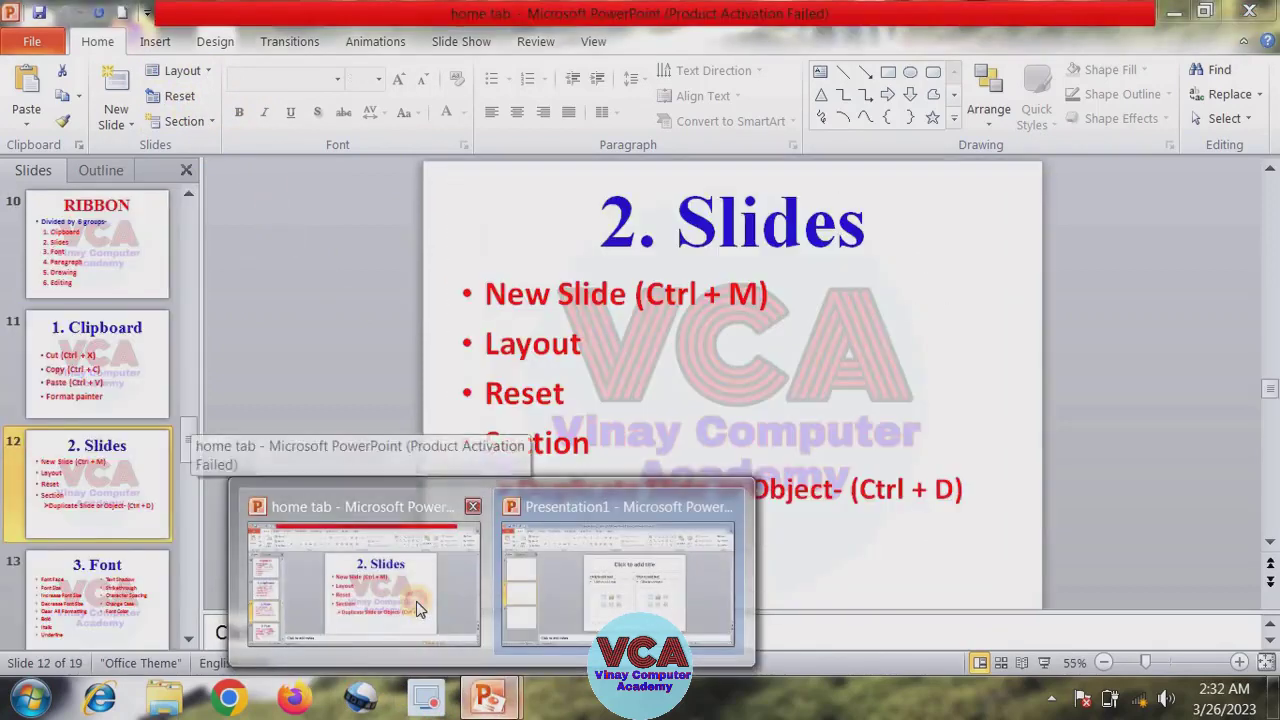
left_click(418, 610)
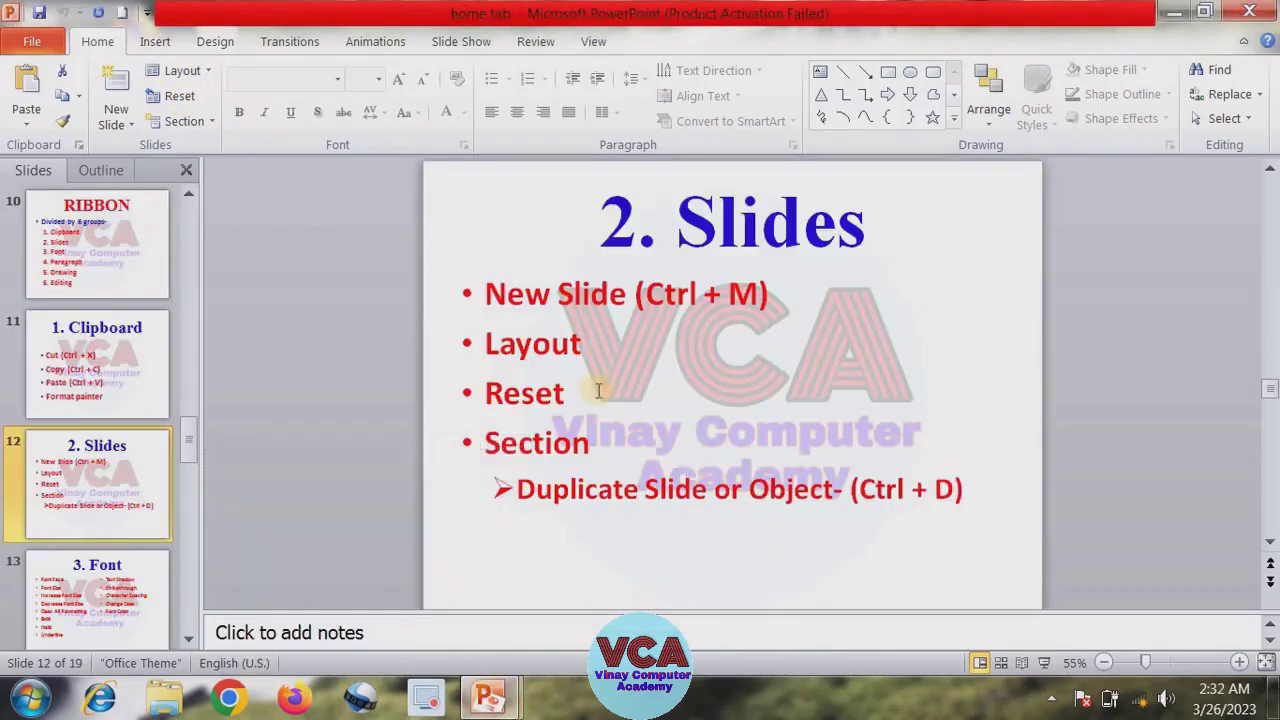
Step: Reset slide 12's layout, then undo it to keep the red bold formatting
left_click(186, 105)
left_click(186, 105)
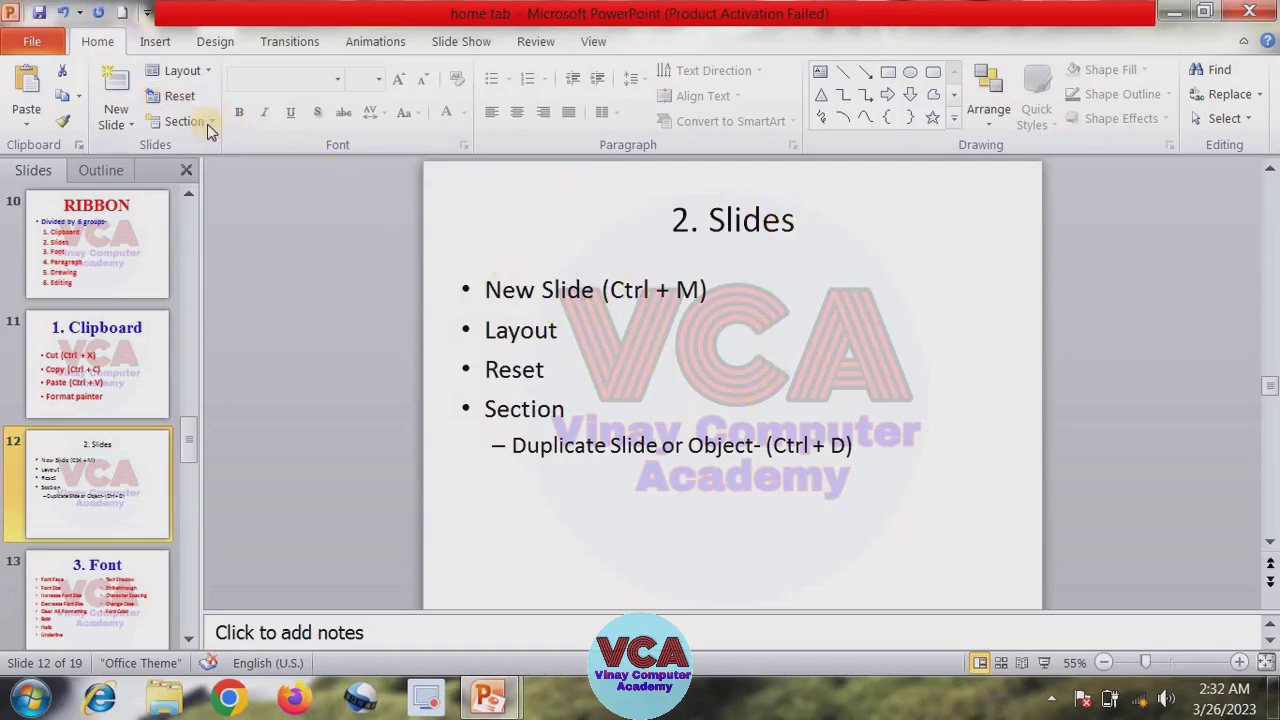
key("ctrl+z")
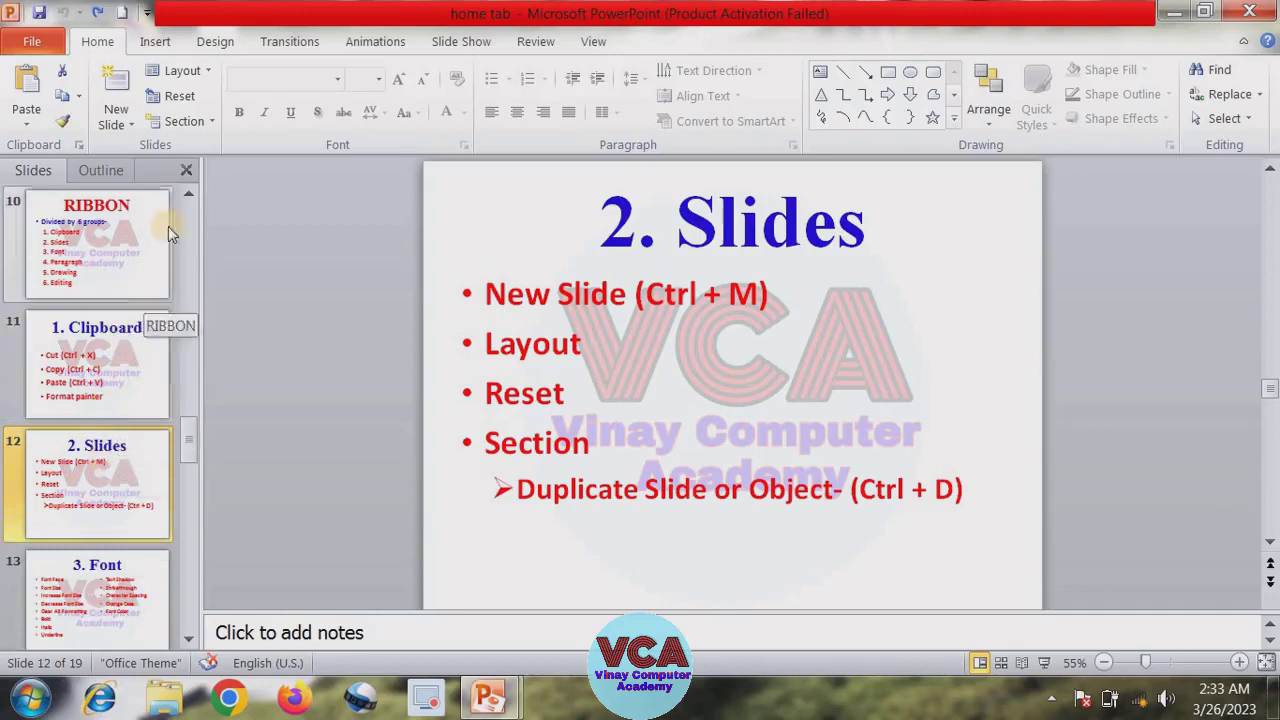
left_click(195, 121)
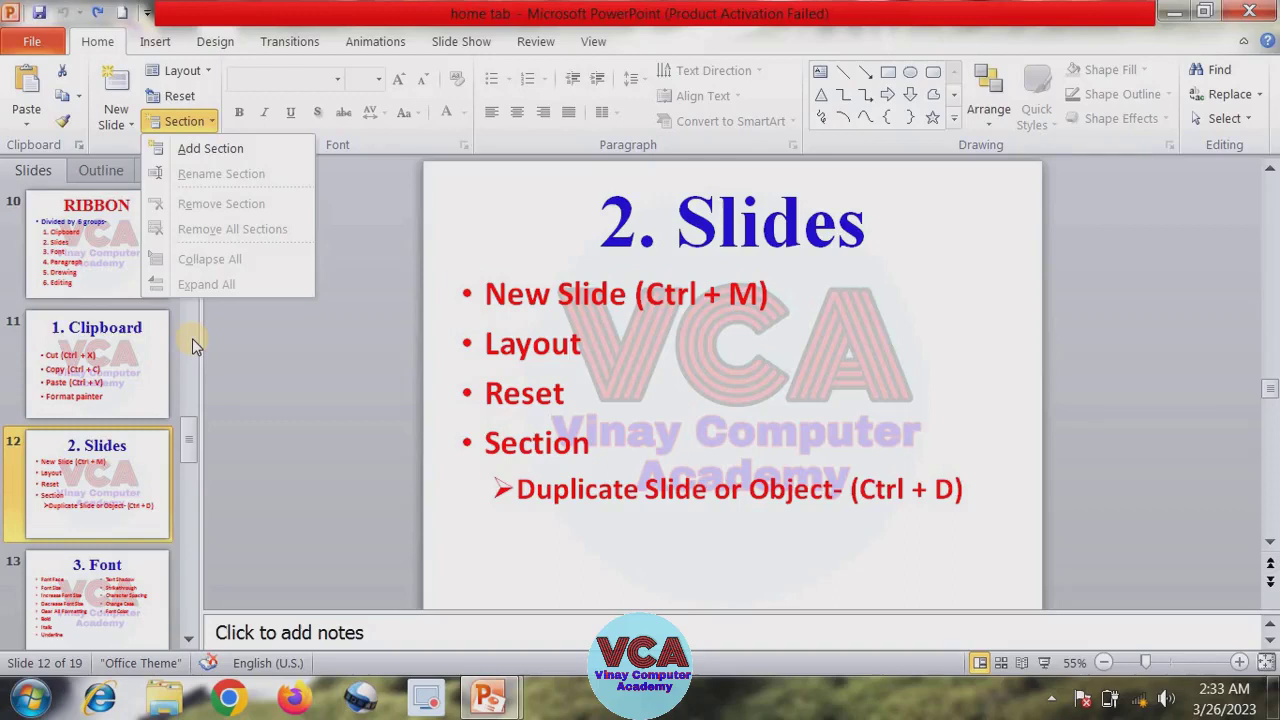
left_click(283, 360)
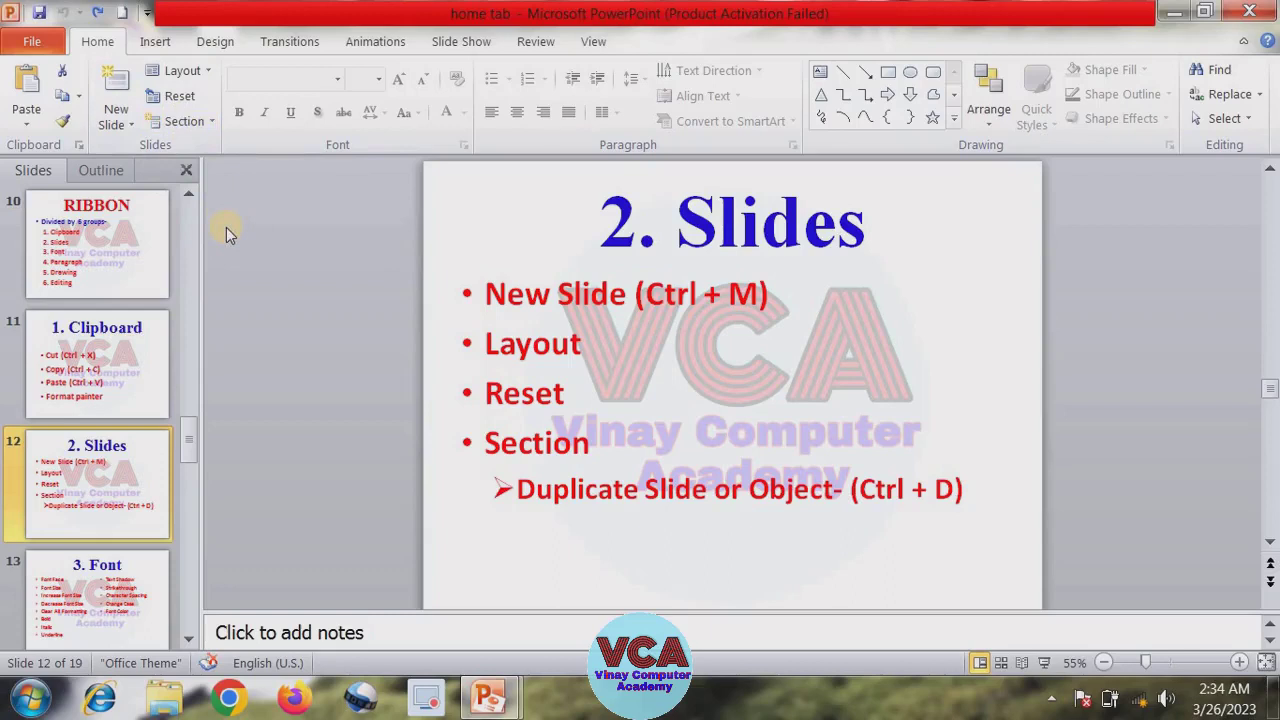
left_click(191, 121)
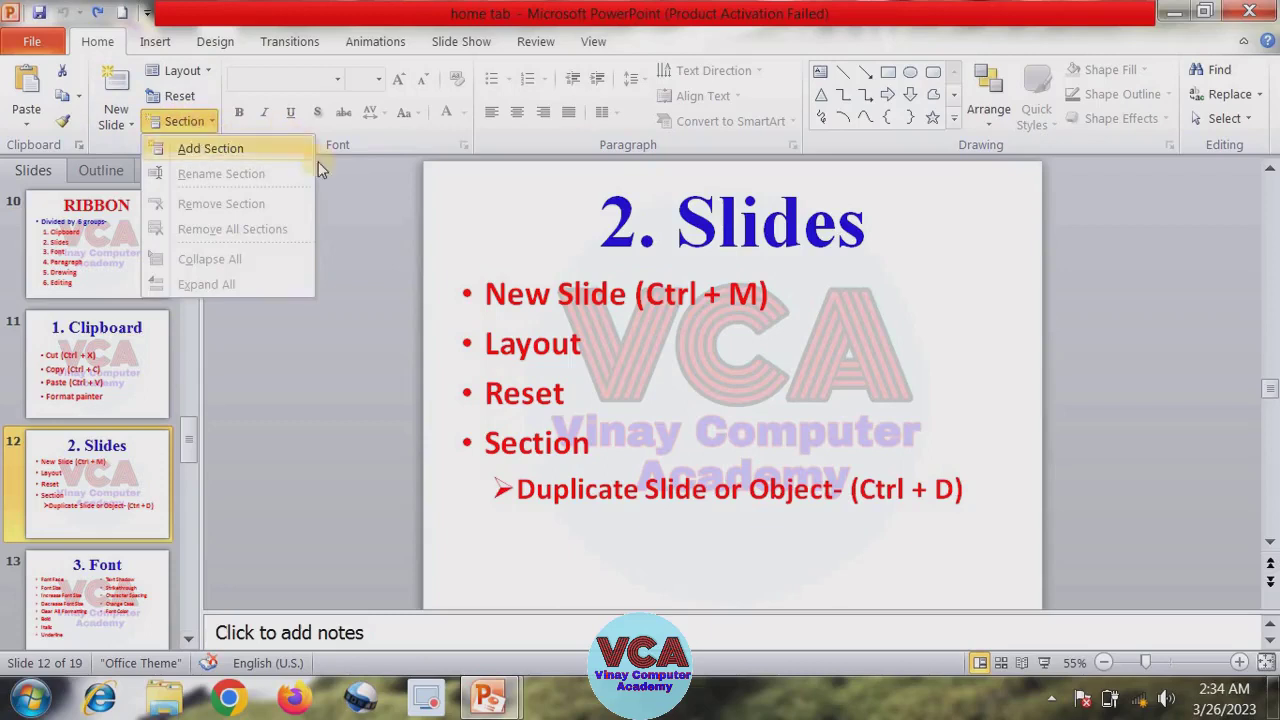
left_click(332, 193)
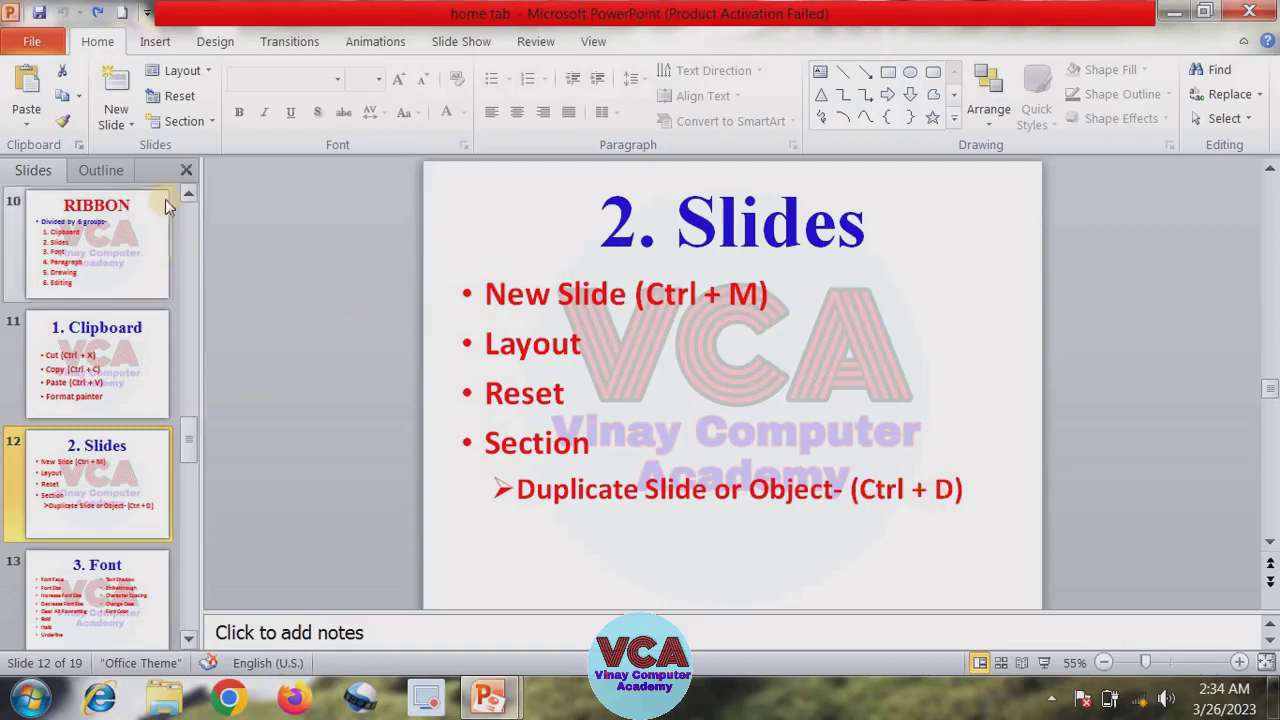
Step: Preview the New Slide layout gallery without adding a slide, then reselect 2. Slides
left_click(118, 124)
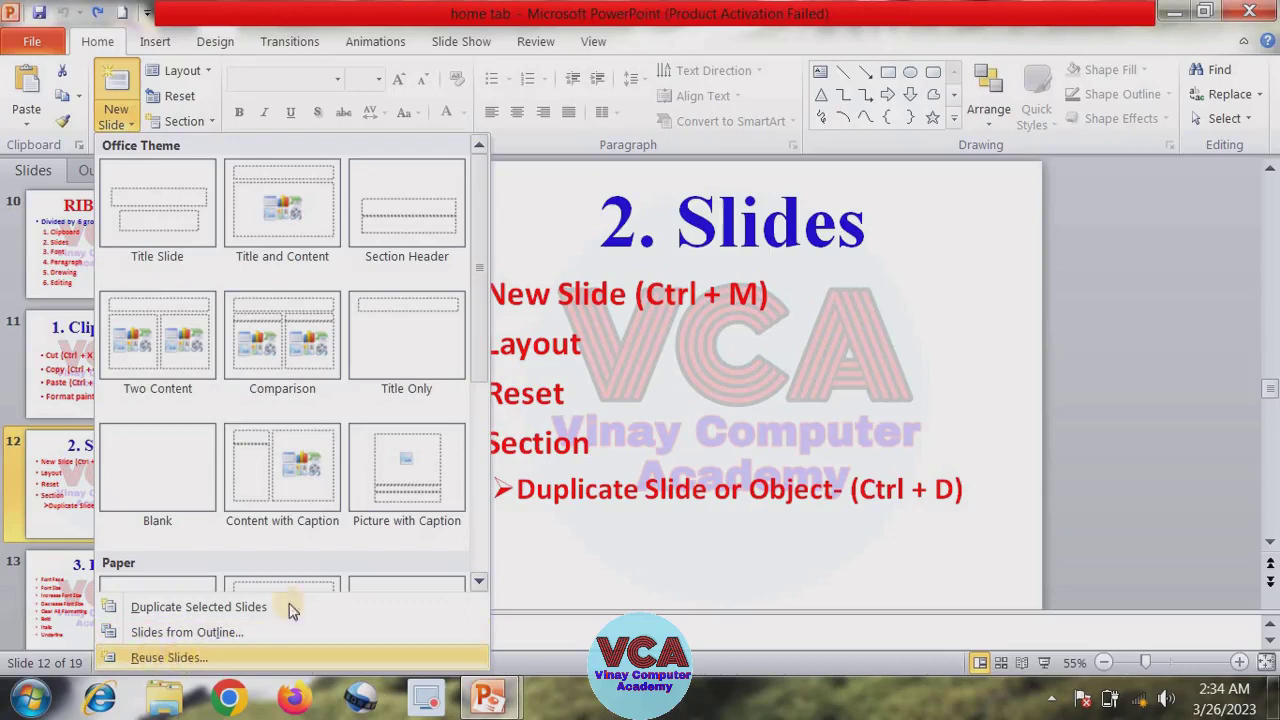
left_click(549, 545)
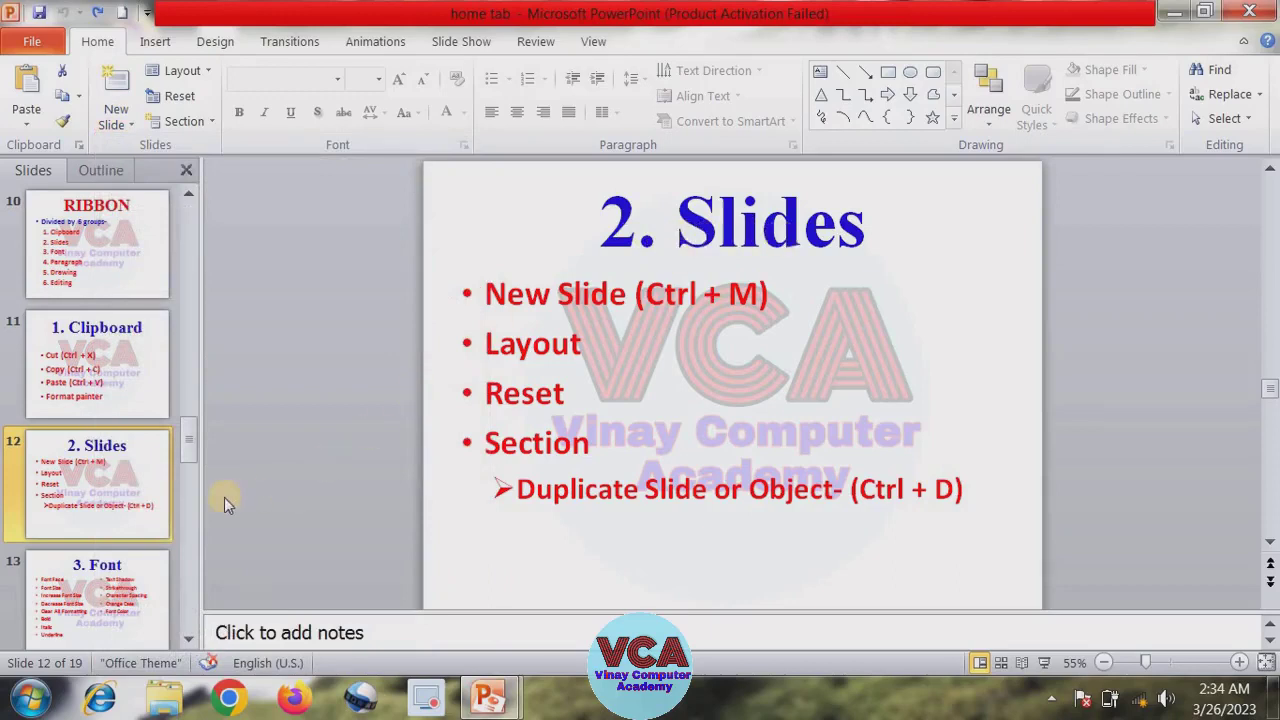
scroll(224, 497, "down", 2)
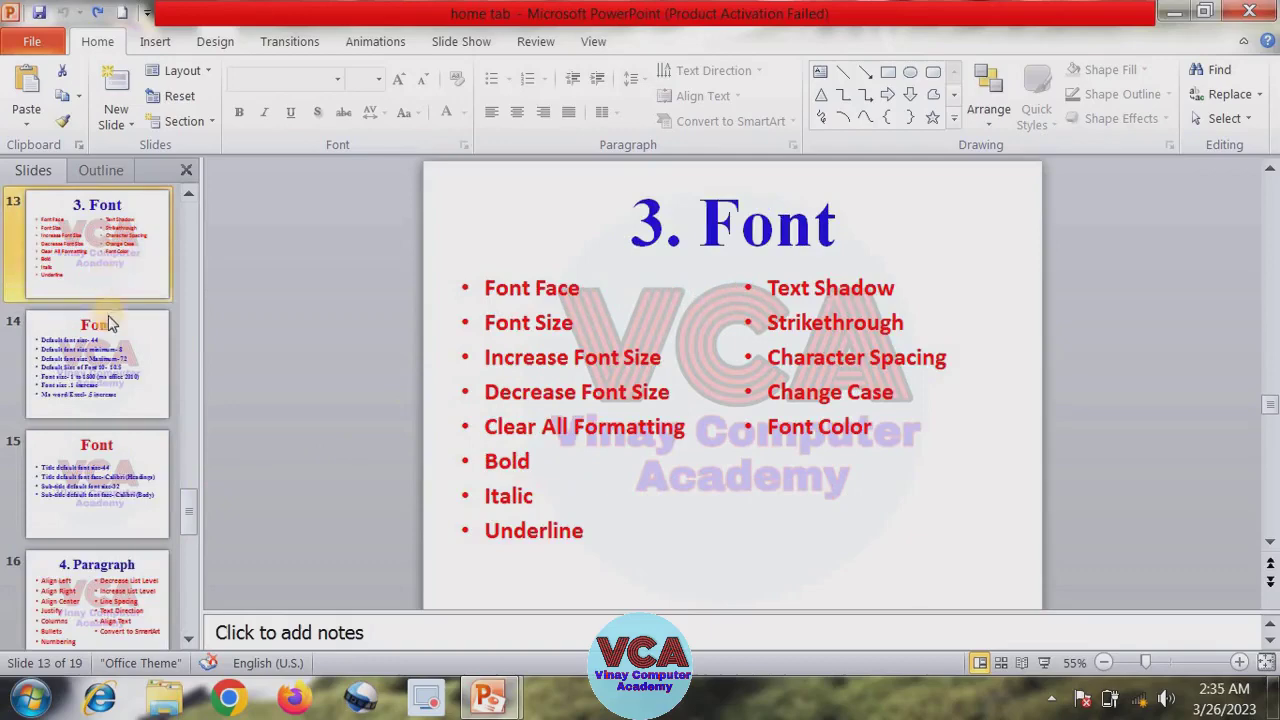
scroll(118, 343, "up", 1)
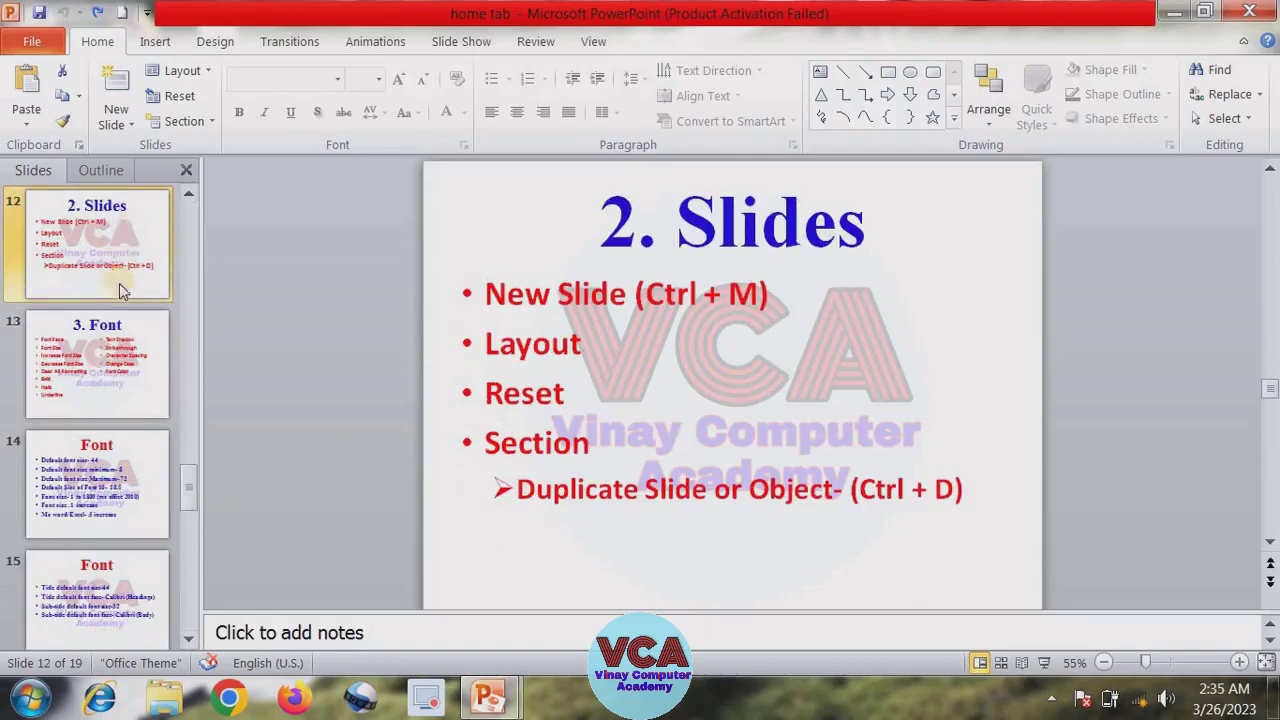
left_click(113, 358)
left_click(100, 260)
Step: Duplicate the 2. Slides slide, then delete the duplicate at slide 13
left_click(120, 126)
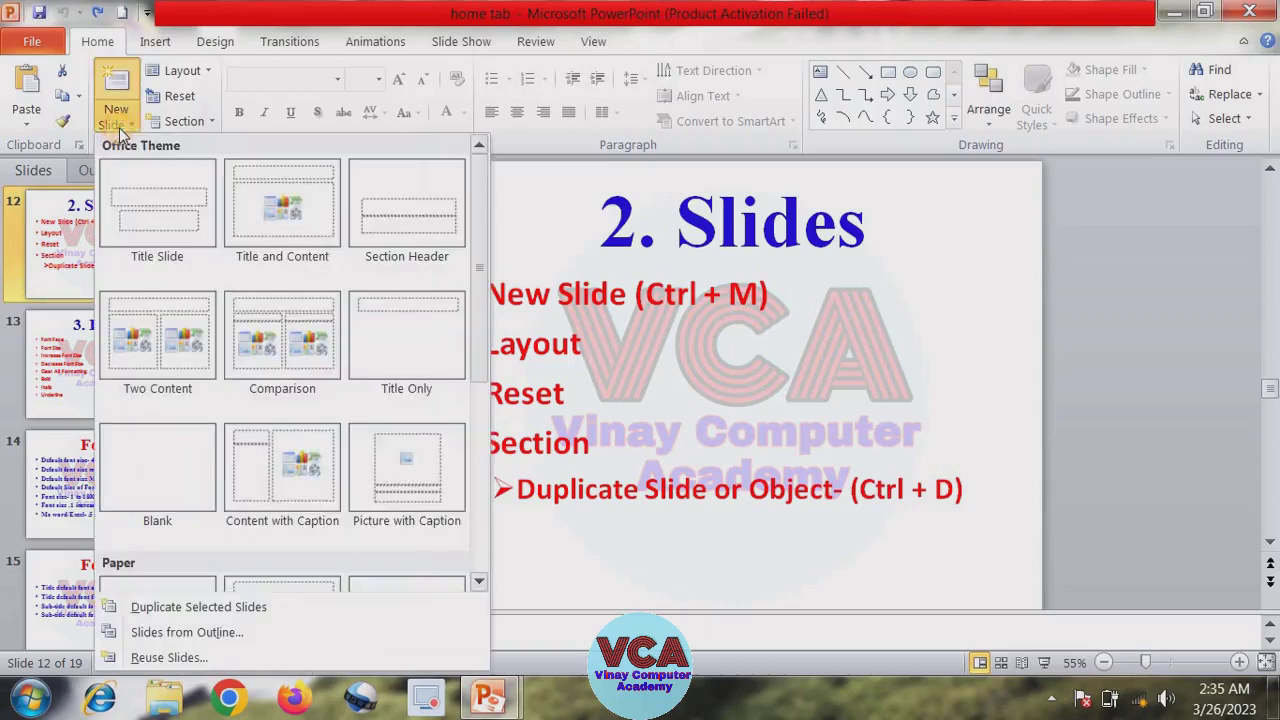
left_click(160, 607)
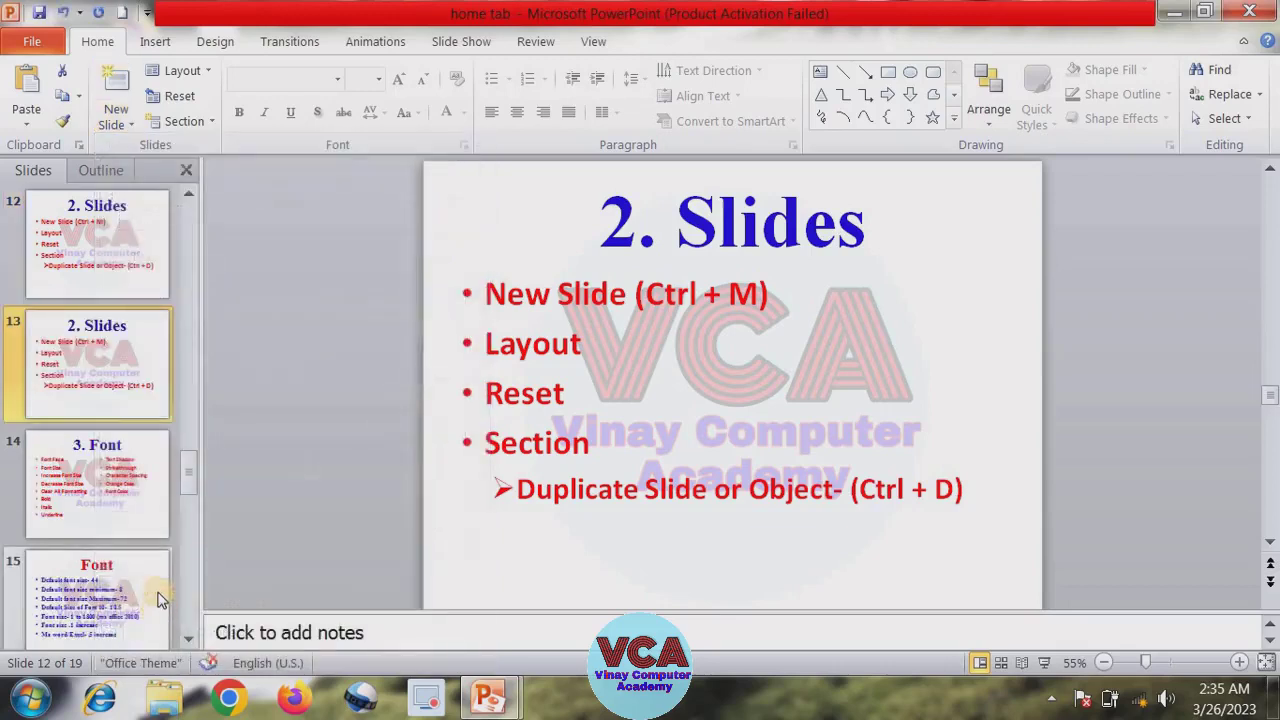
left_click(108, 235)
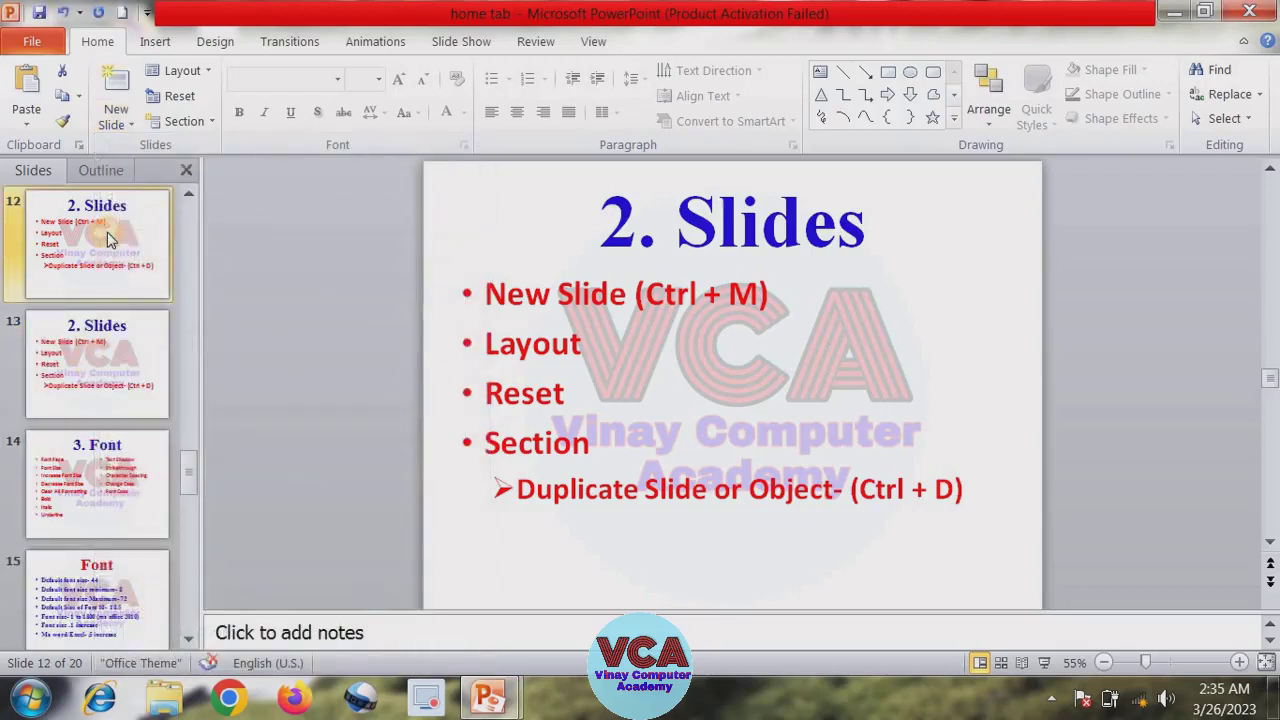
left_click(115, 360)
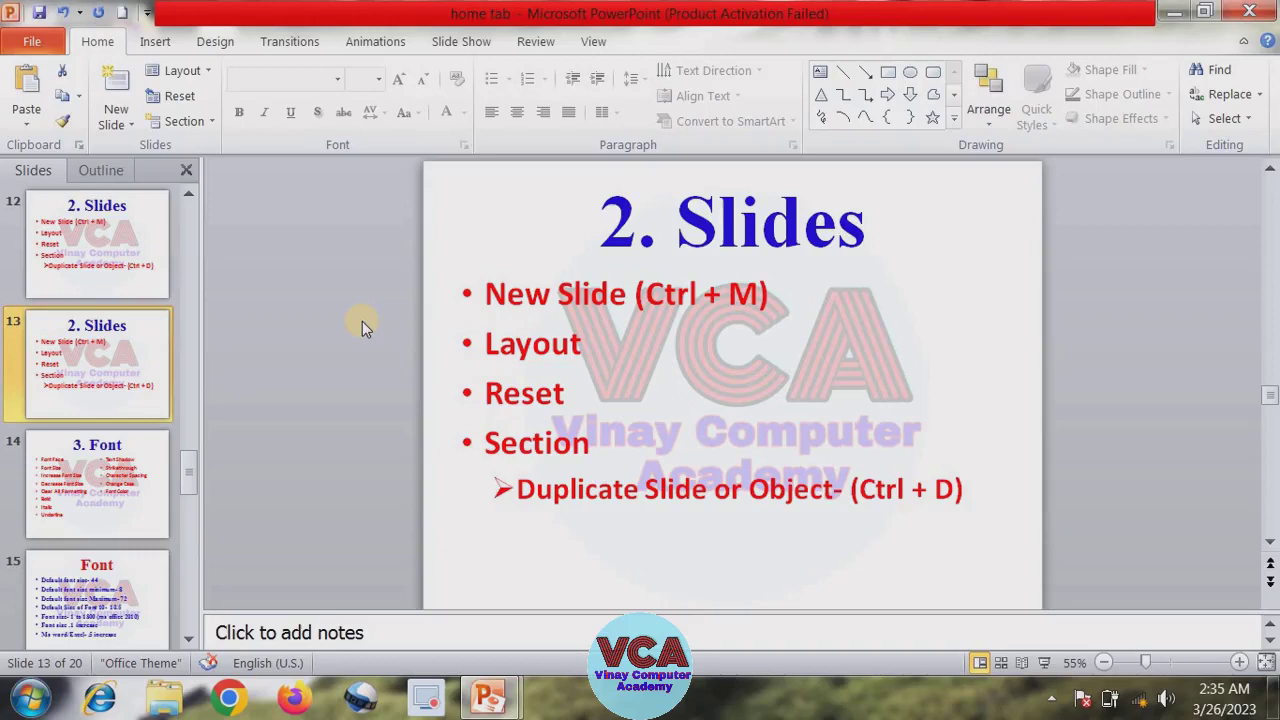
key("Delete")
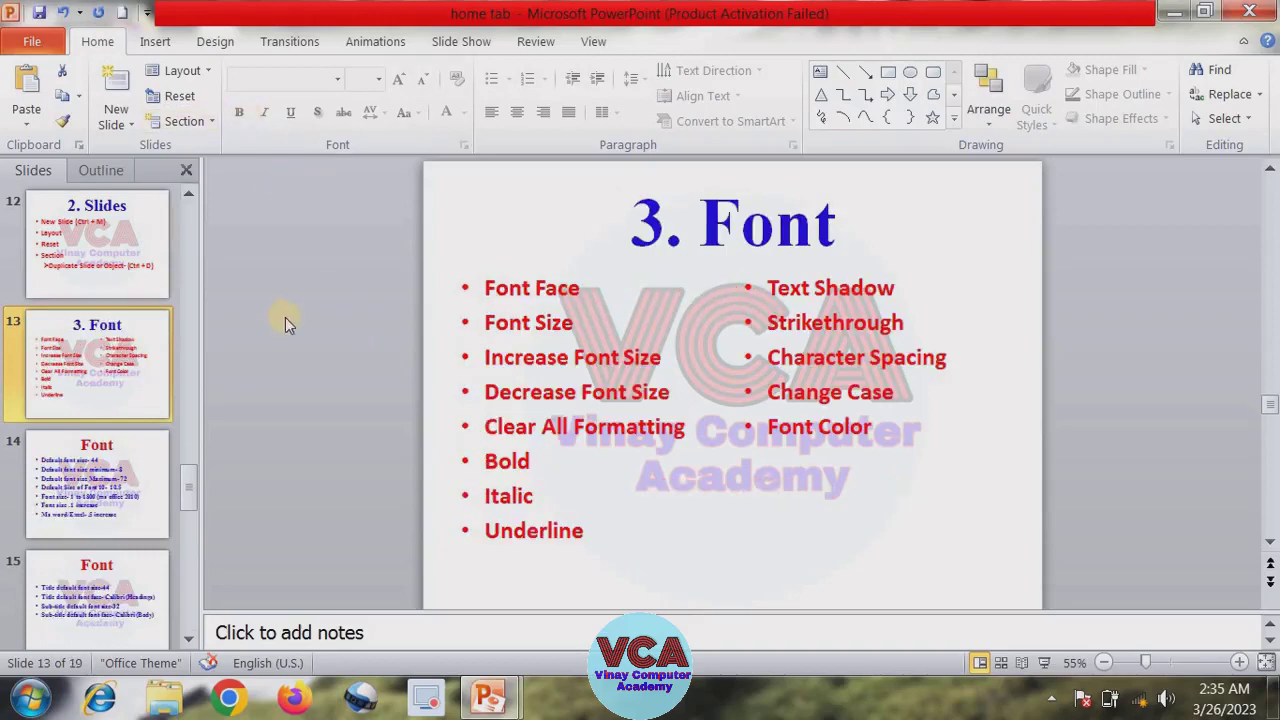
left_click(97, 240)
key("Down")
left_click(700, 292)
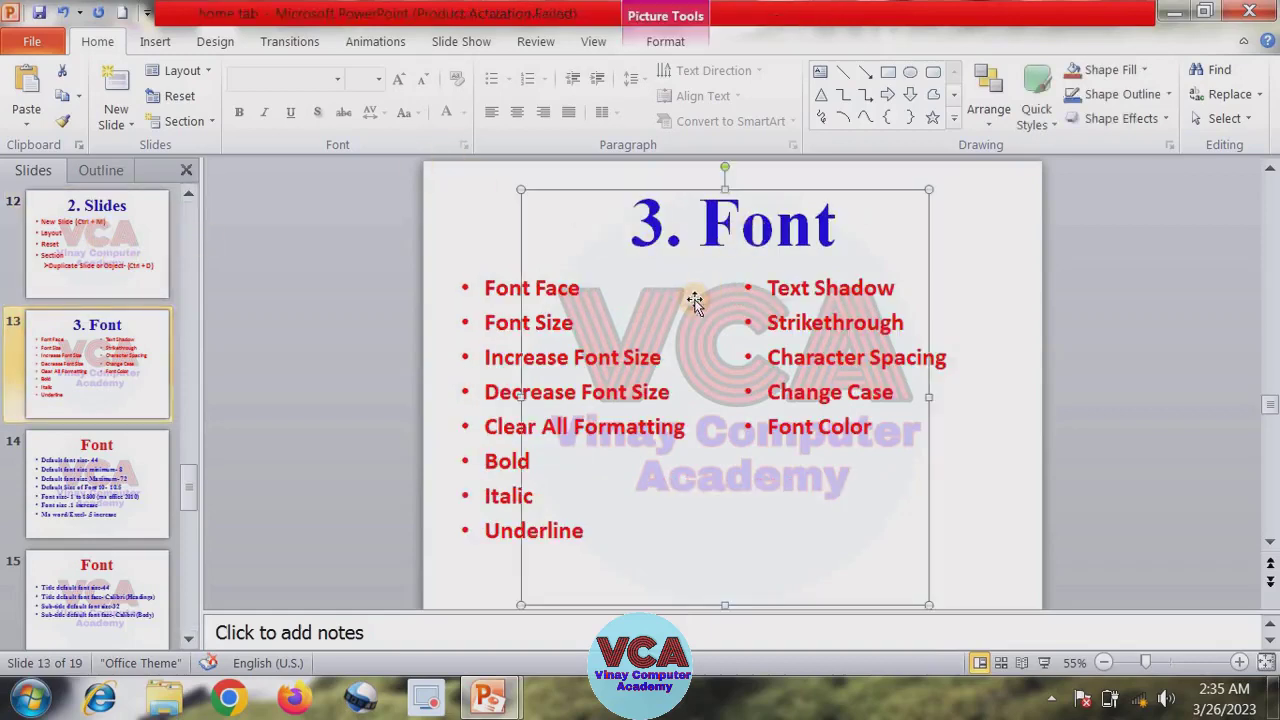
left_click(503, 305)
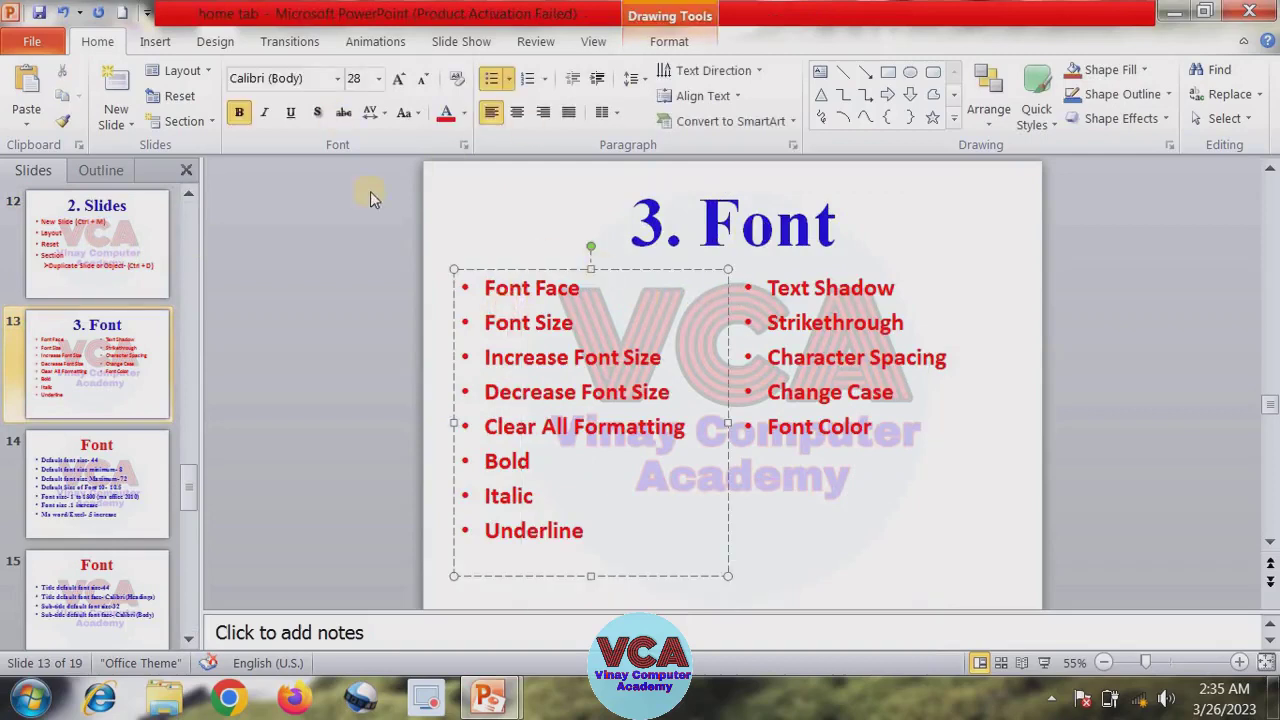
left_click_drag(583, 291, 485, 289)
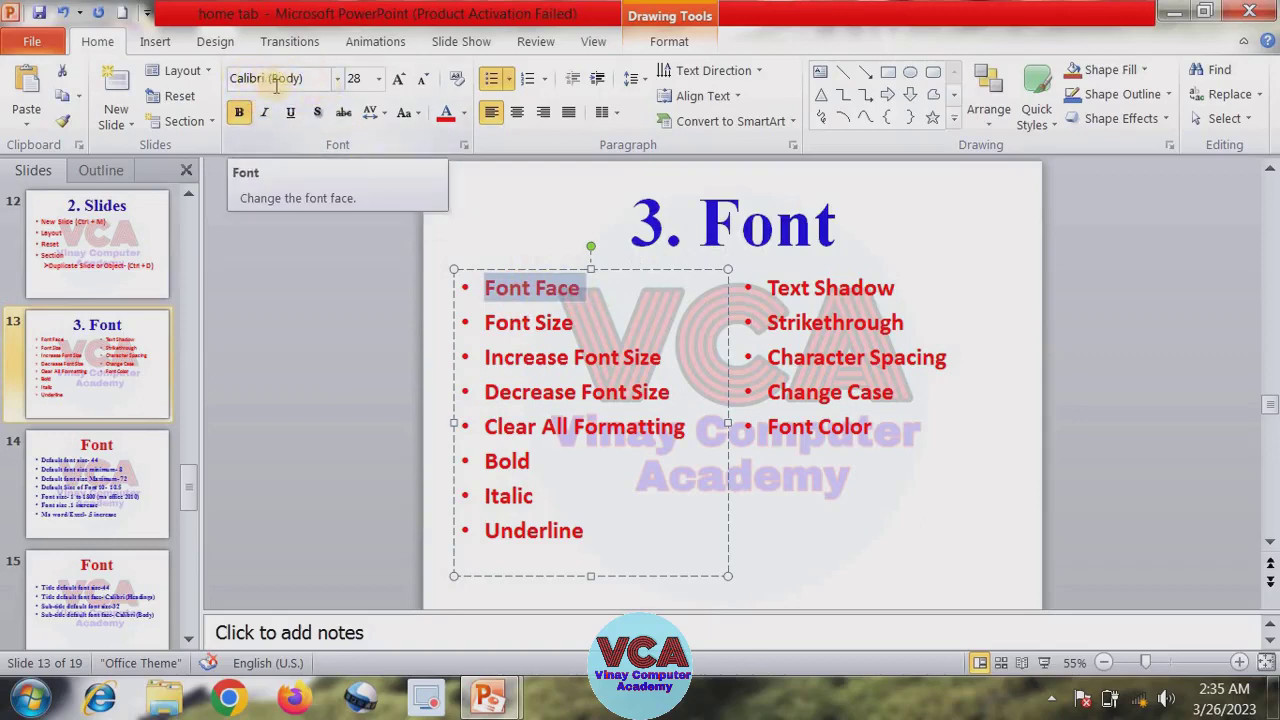
left_click(337, 78)
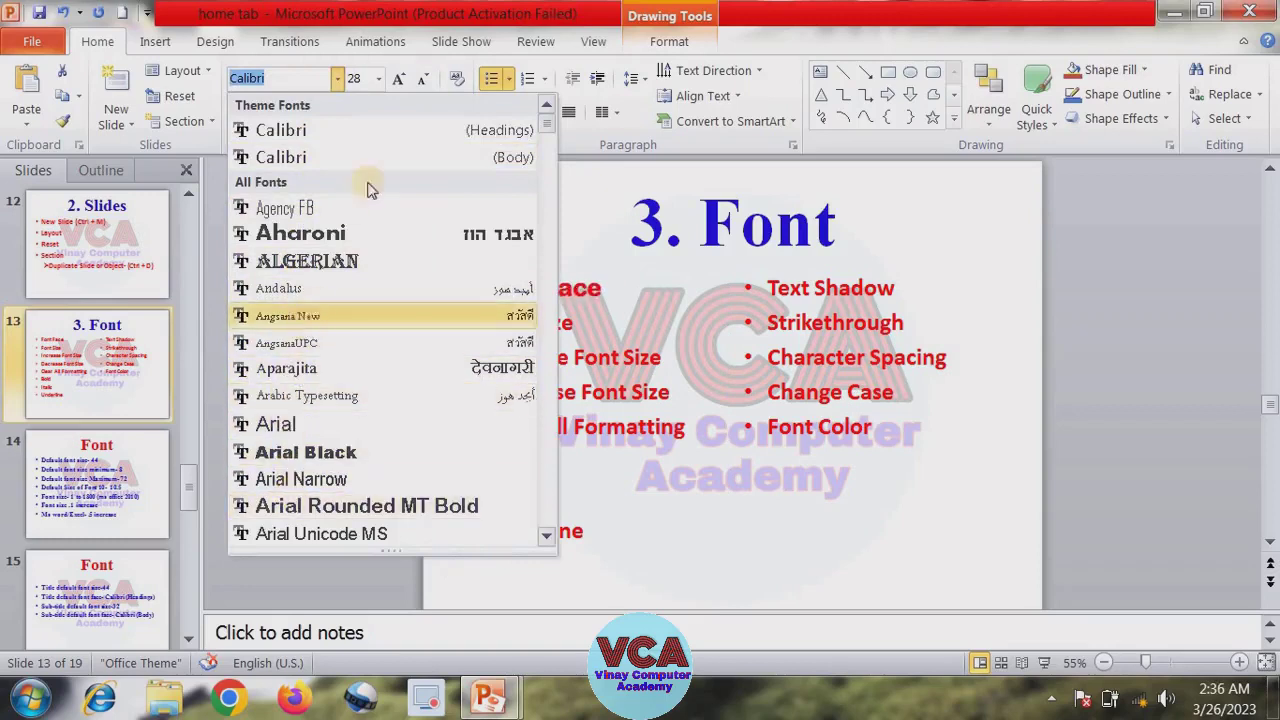
left_click(568, 200)
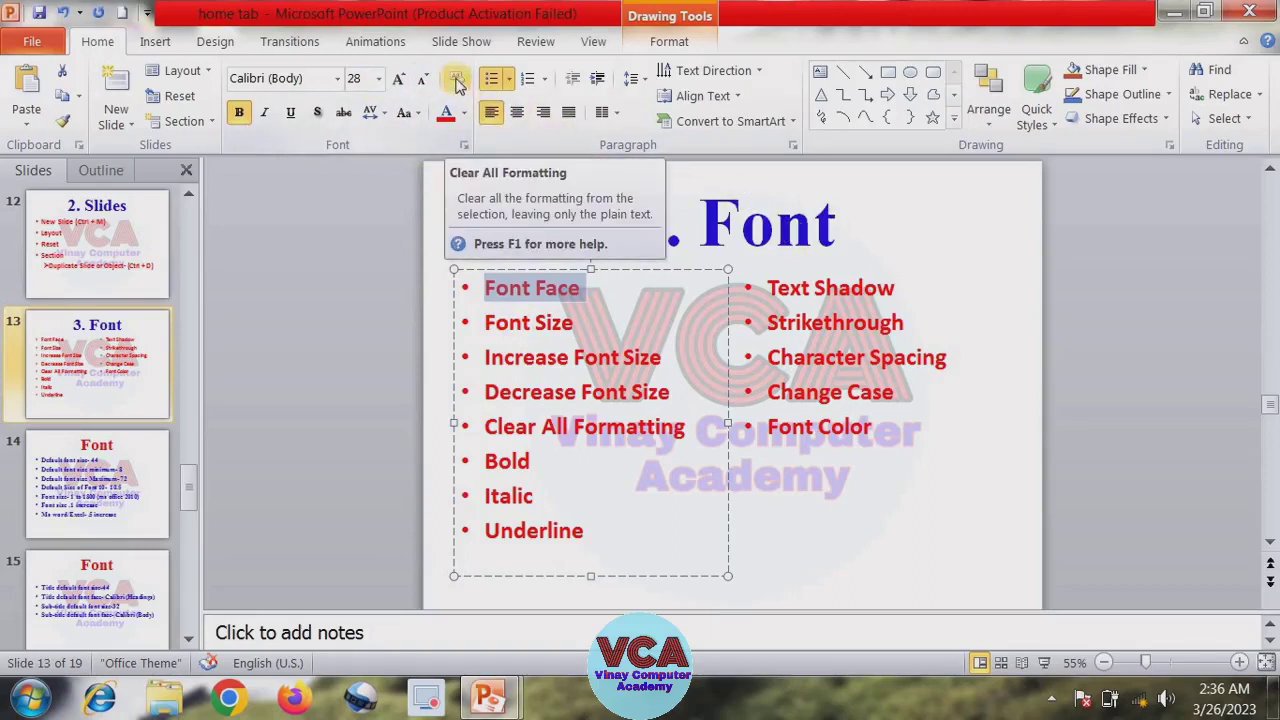
left_click(738, 222)
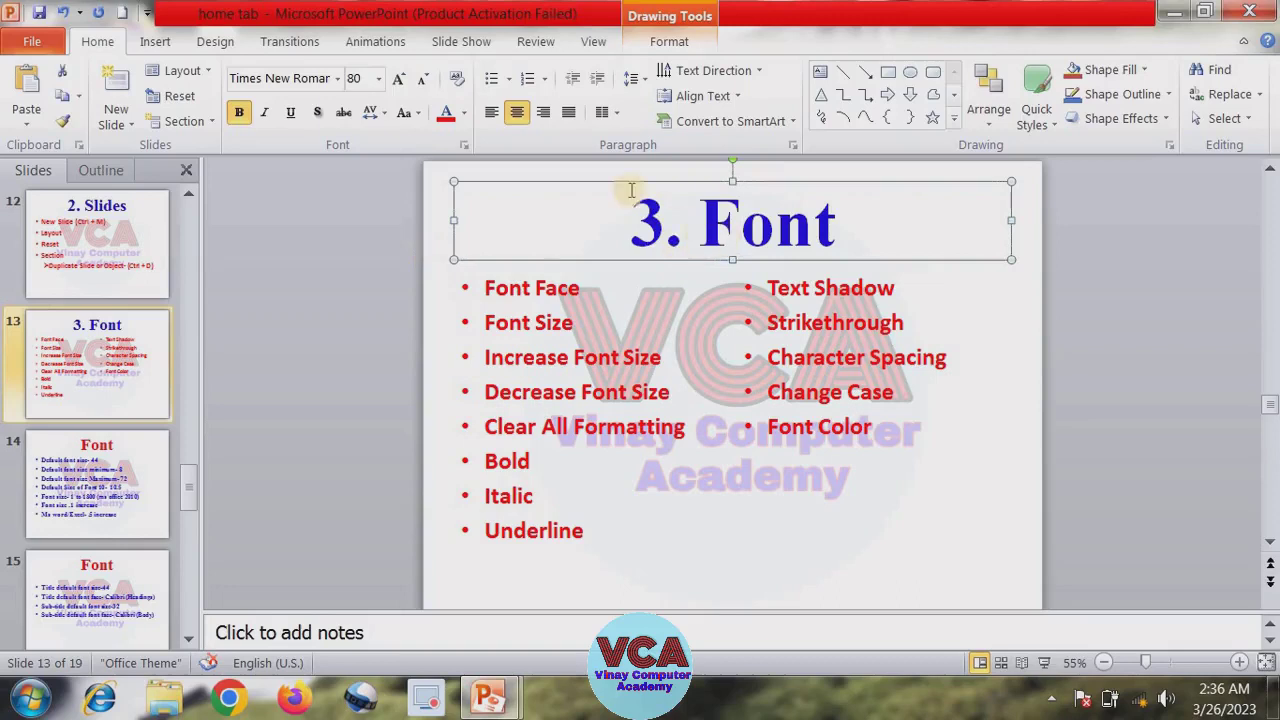
Step: Clear all formatting from the 3. Font title, undo it, and add a text shadow
left_click(460, 82)
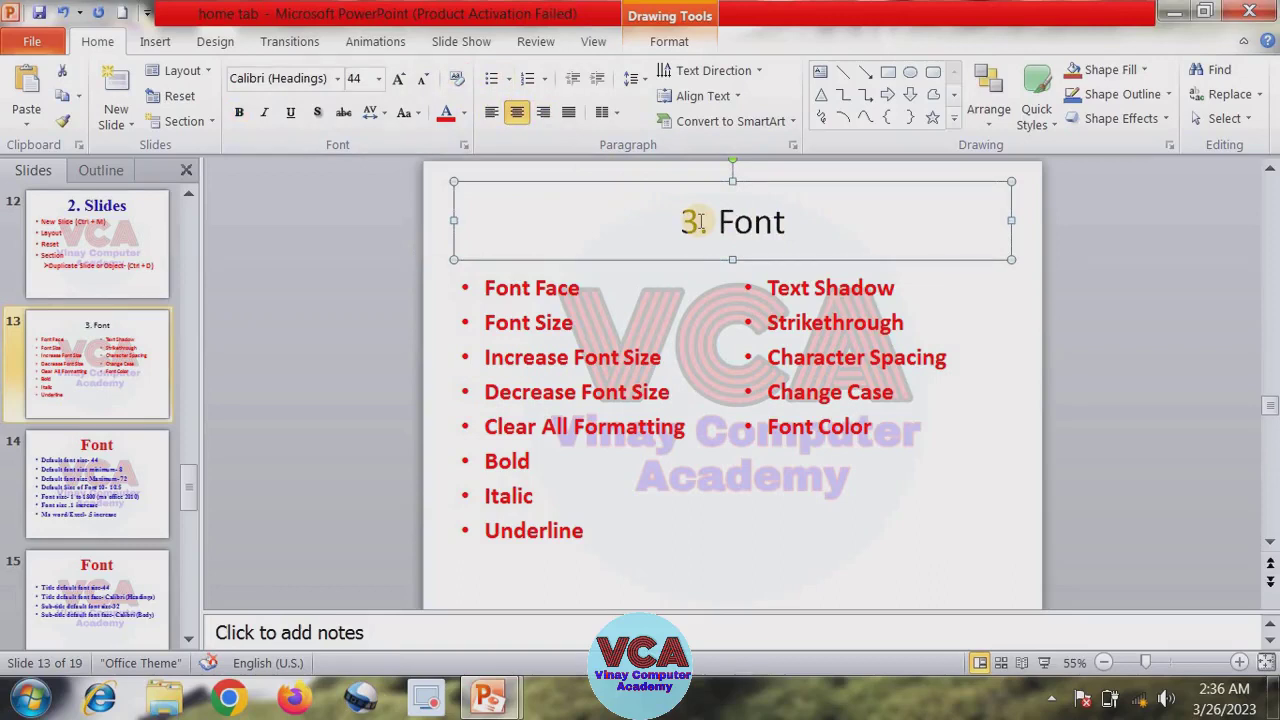
key("ctrl+z")
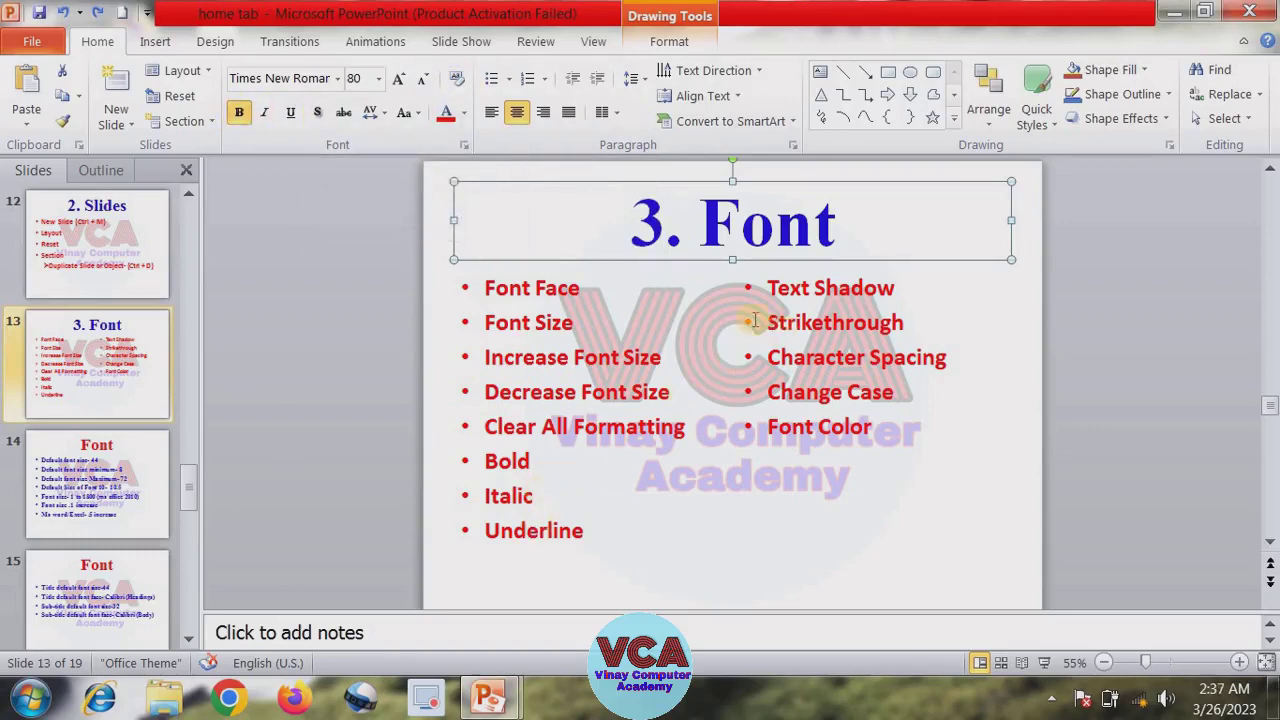
left_click(314, 113)
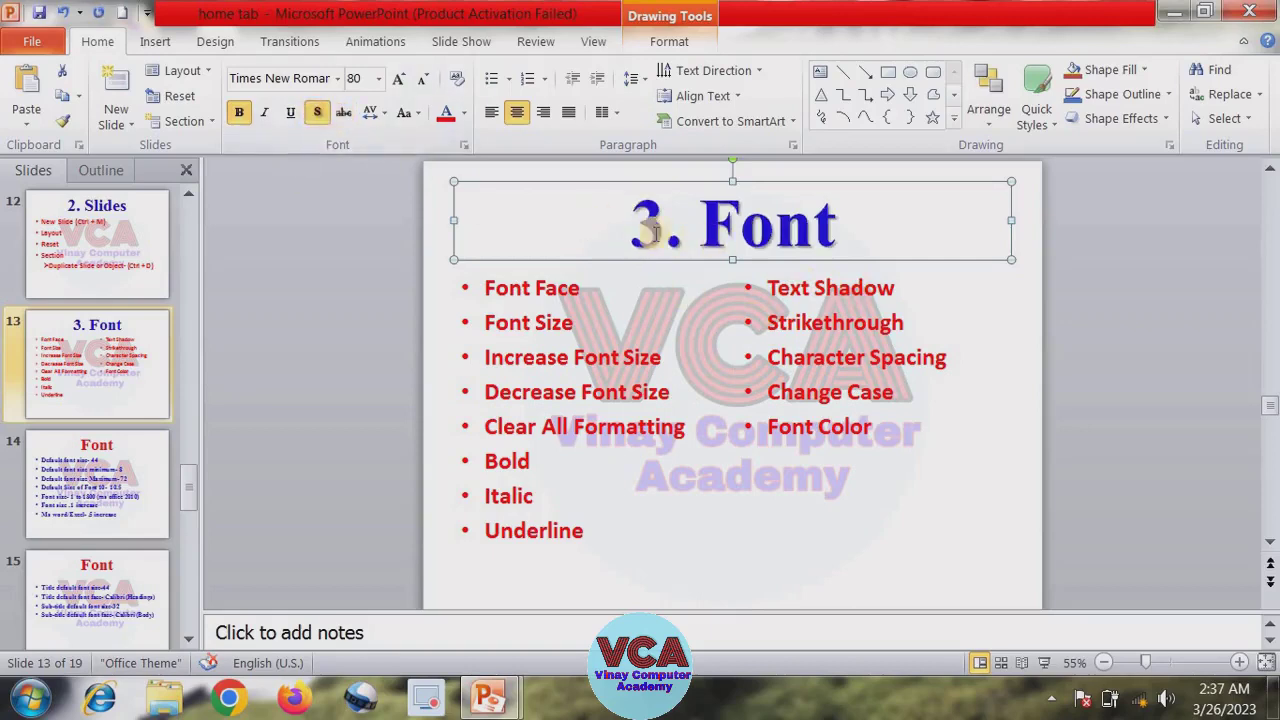
Step: Remove the title's text shadow and check Character Spacing on title and bullets, leaving Normal
left_click(316, 112)
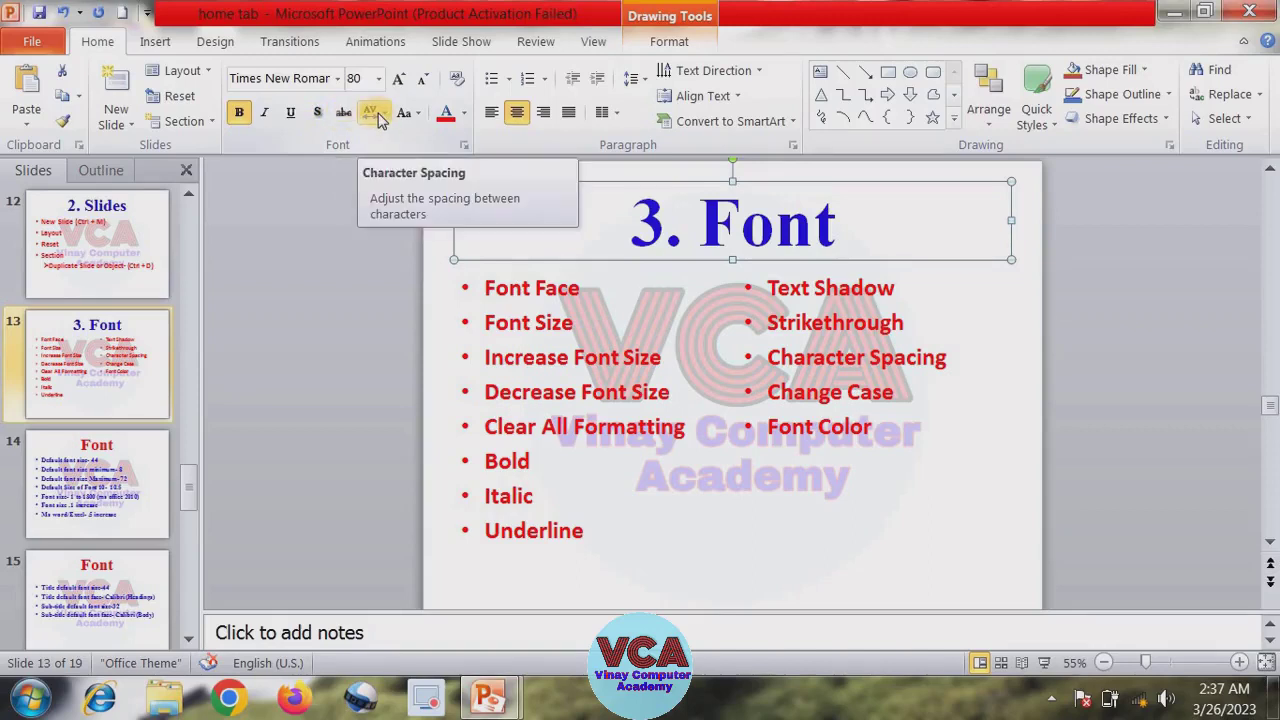
left_click(379, 118)
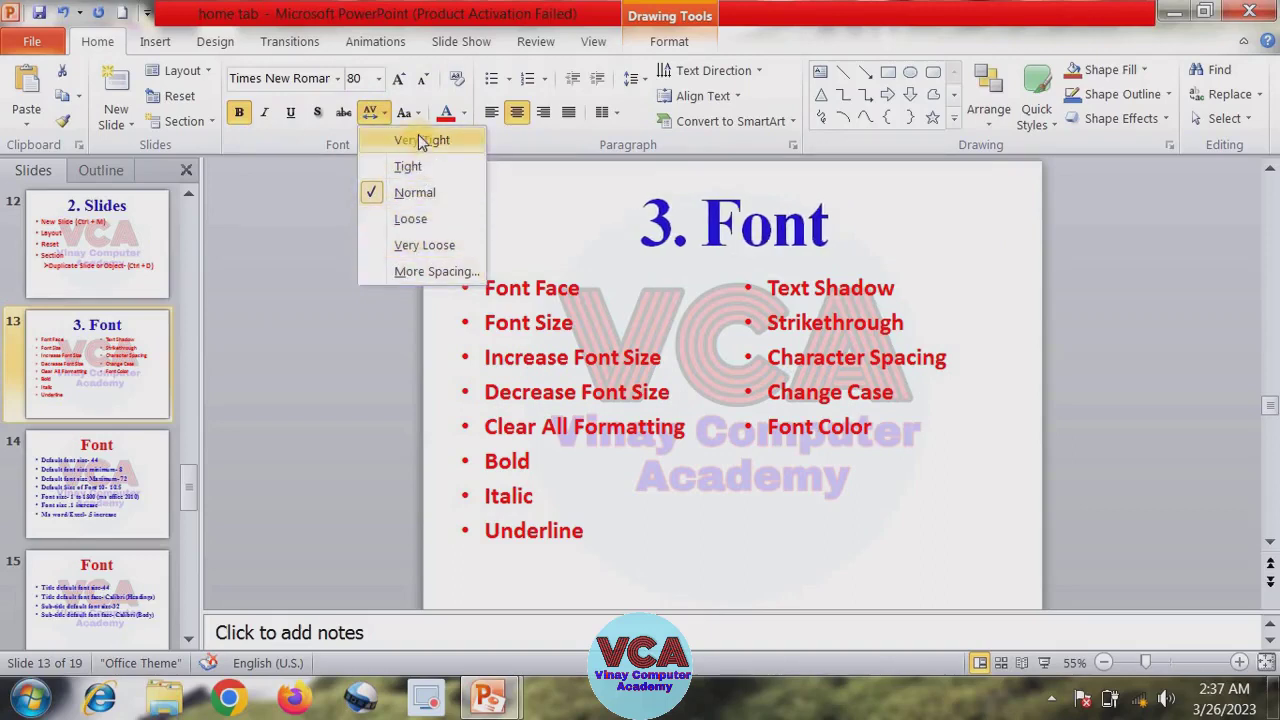
left_click(557, 229)
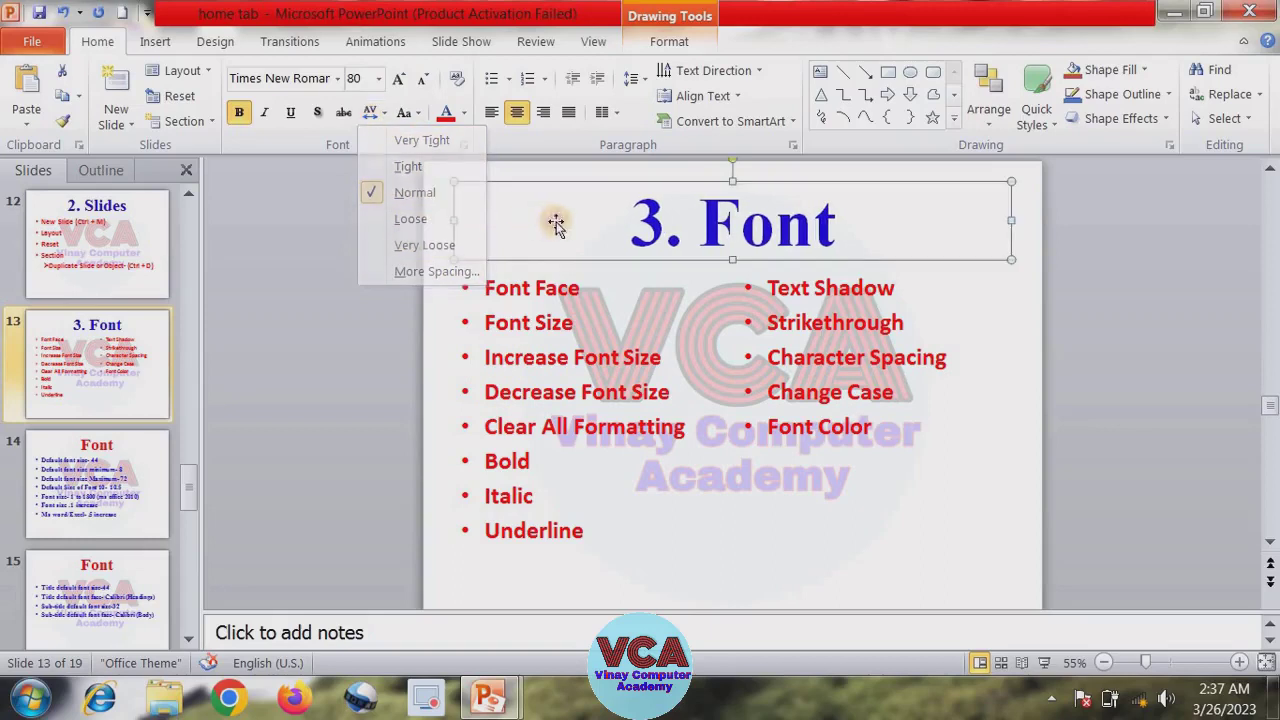
left_click(545, 400)
left_click(375, 112)
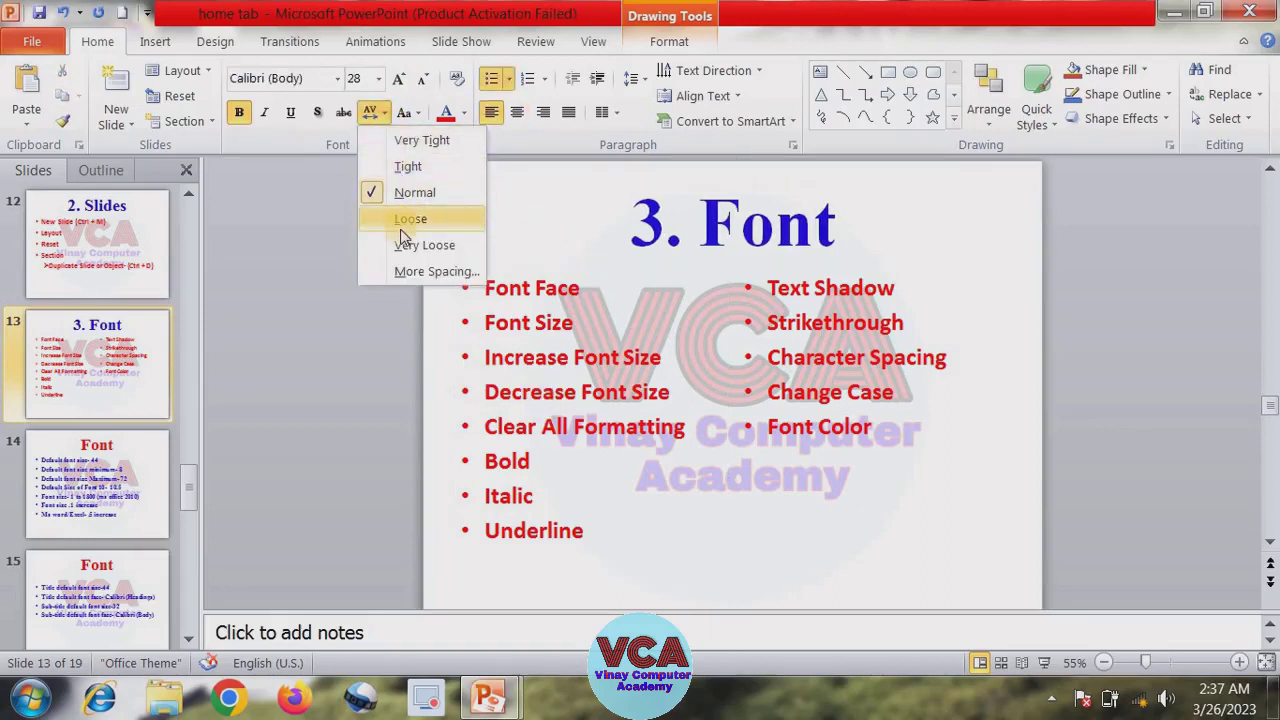
left_click(266, 432)
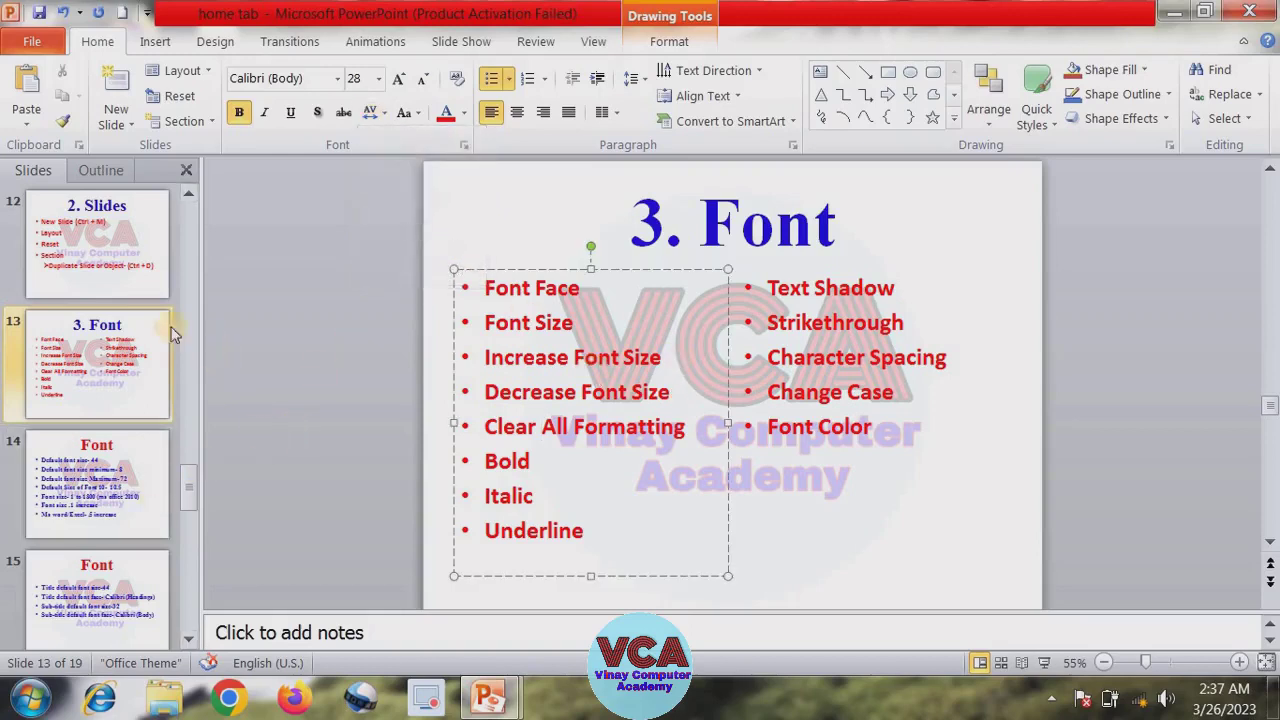
left_click(165, 480)
left_click(90, 372)
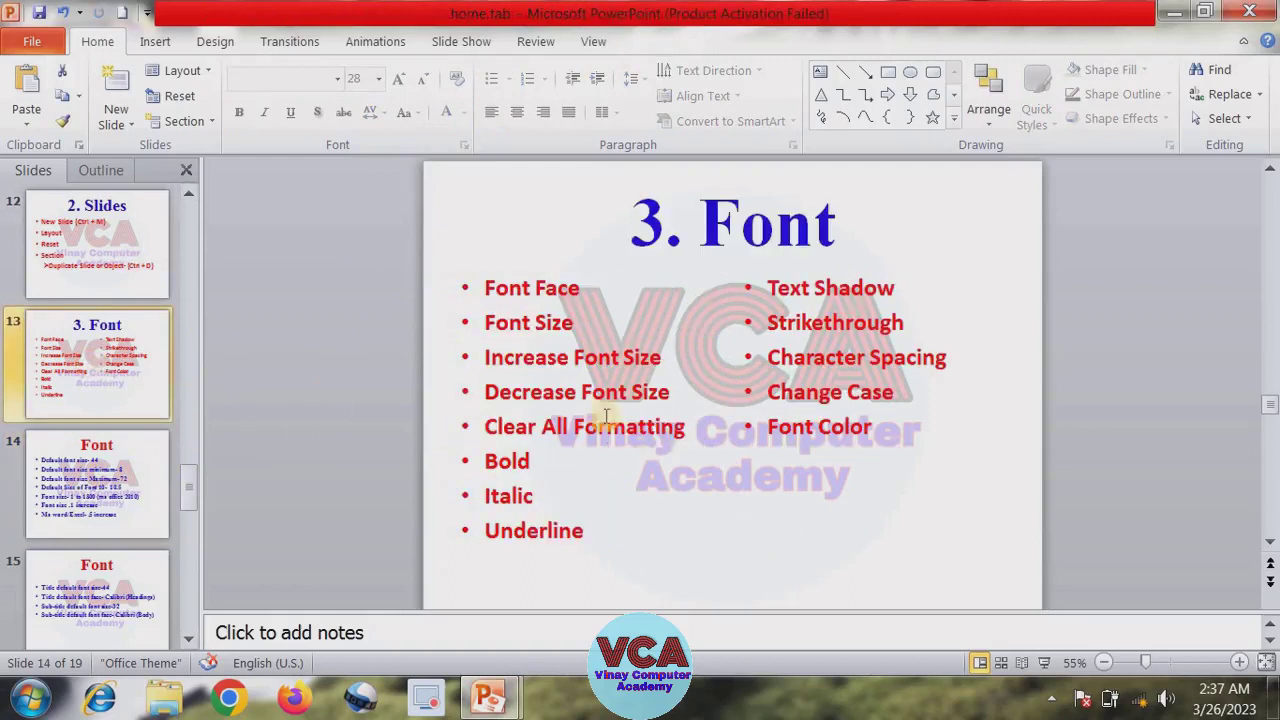
Step: Select 'Clear All Formatting' and preview Character Spacing and Change Case options without applying
left_click_drag(688, 427, 484, 428)
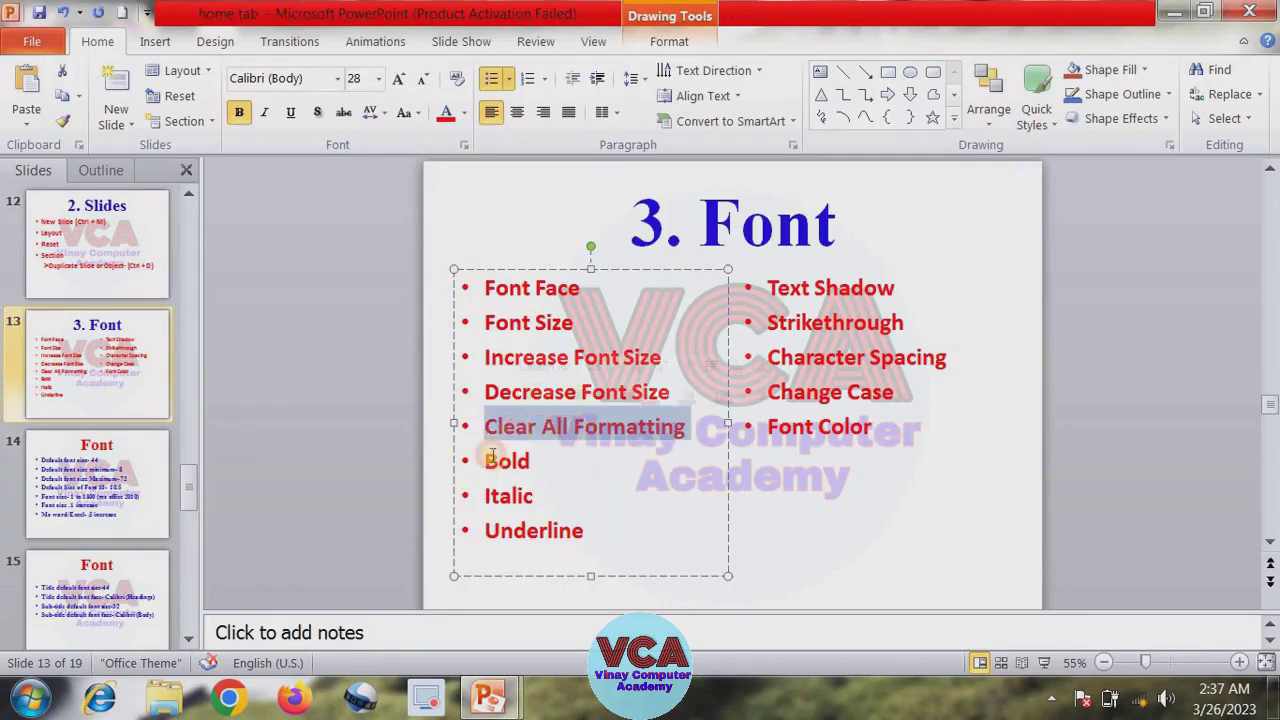
left_click(380, 116)
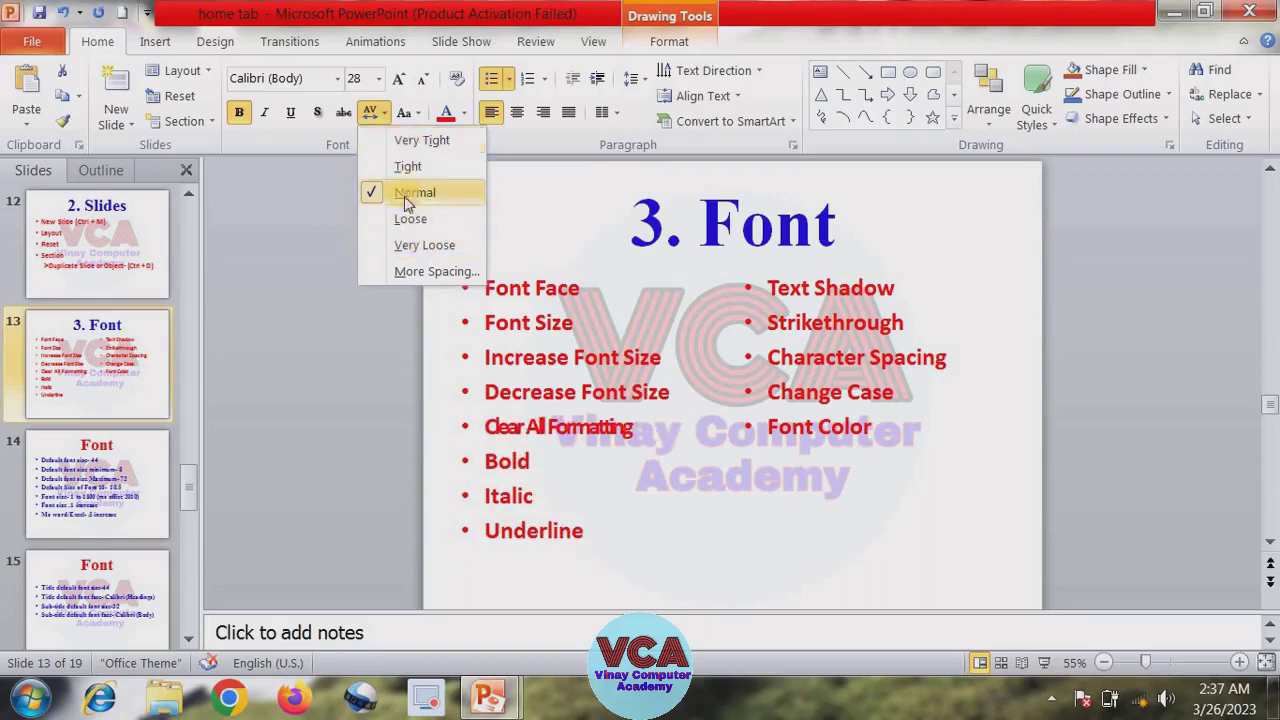
left_click(505, 208)
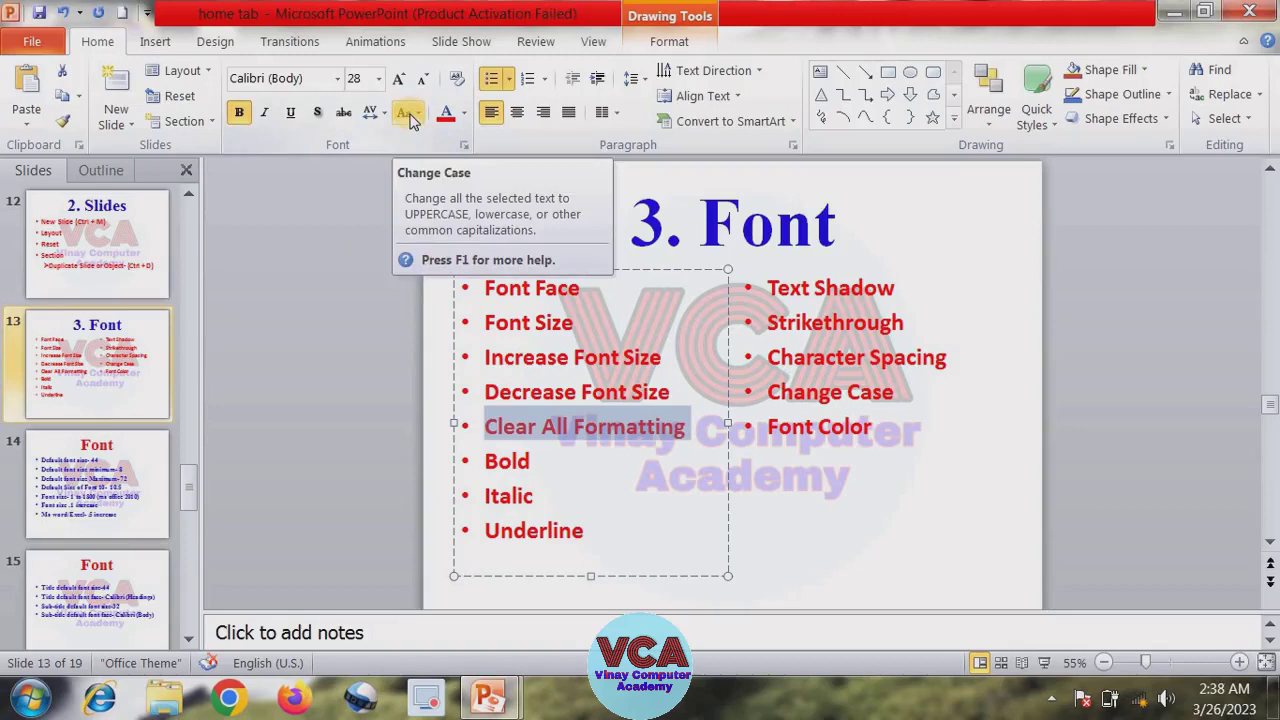
left_click(408, 115)
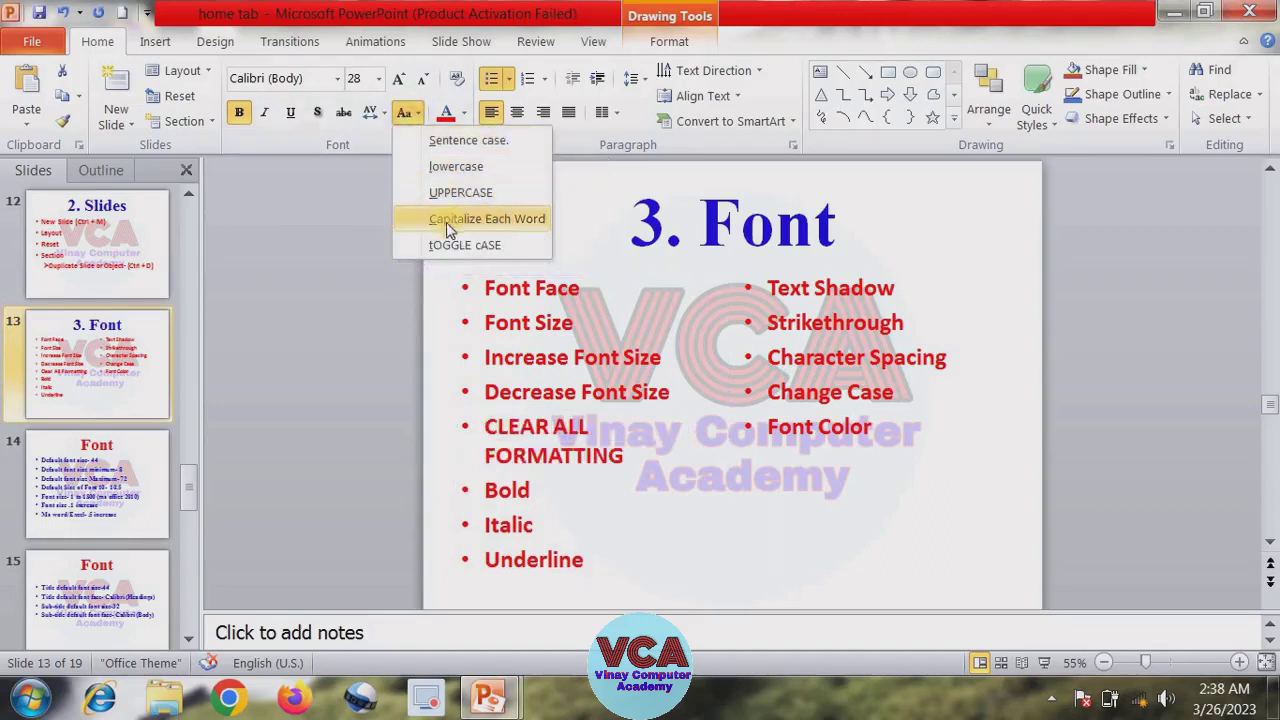
left_click(573, 209)
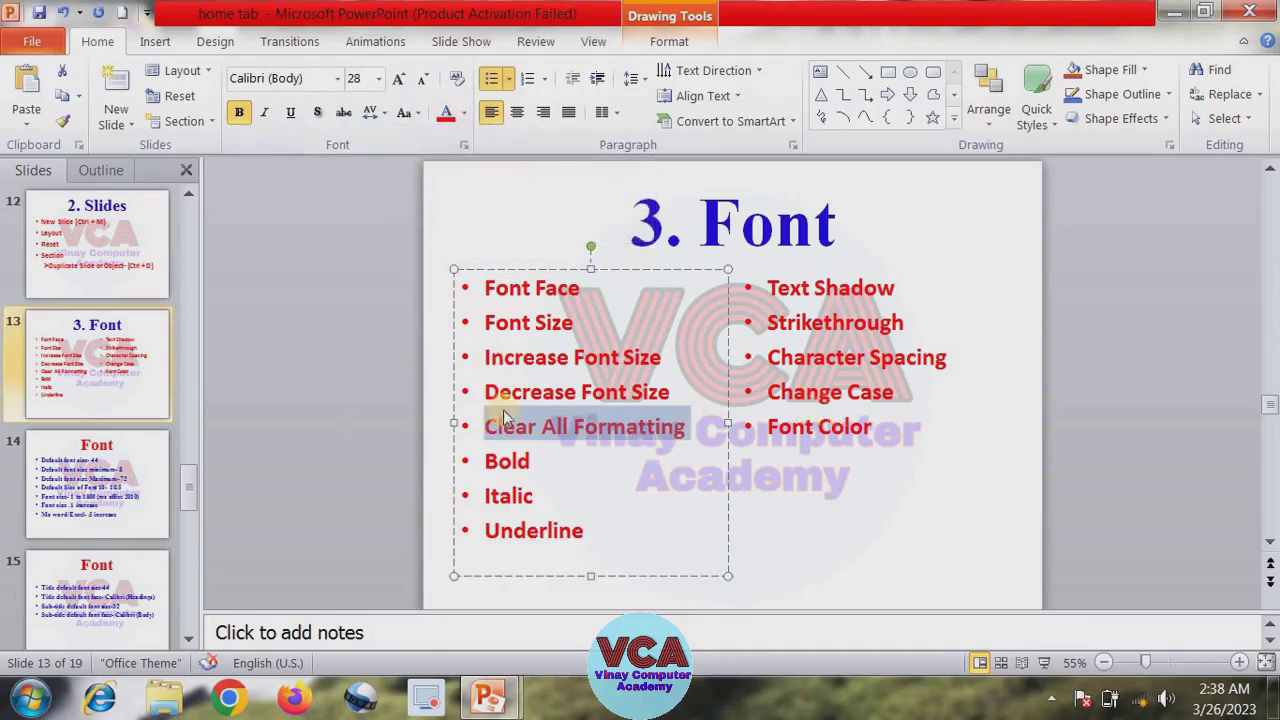
left_click(82, 365)
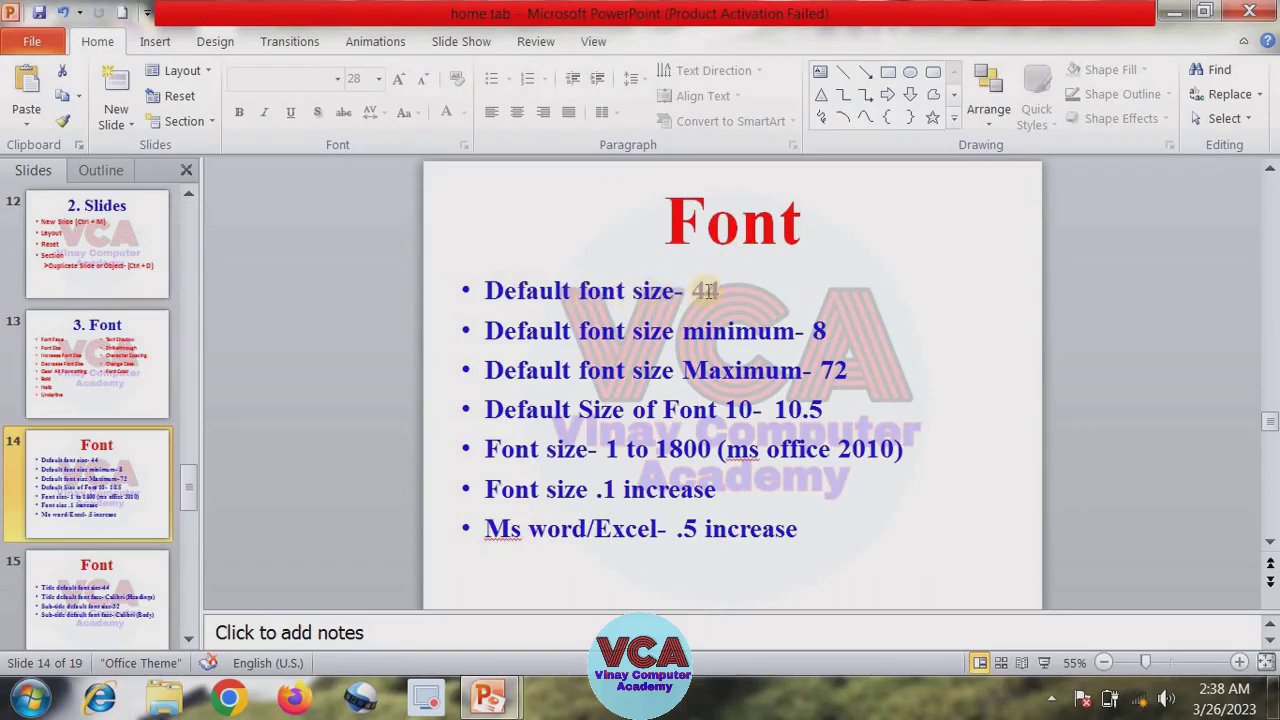
Step: Click into Presentation1's empty slide 1 title placeholder, then briefly check the home tab deck
mouse_move(488, 697)
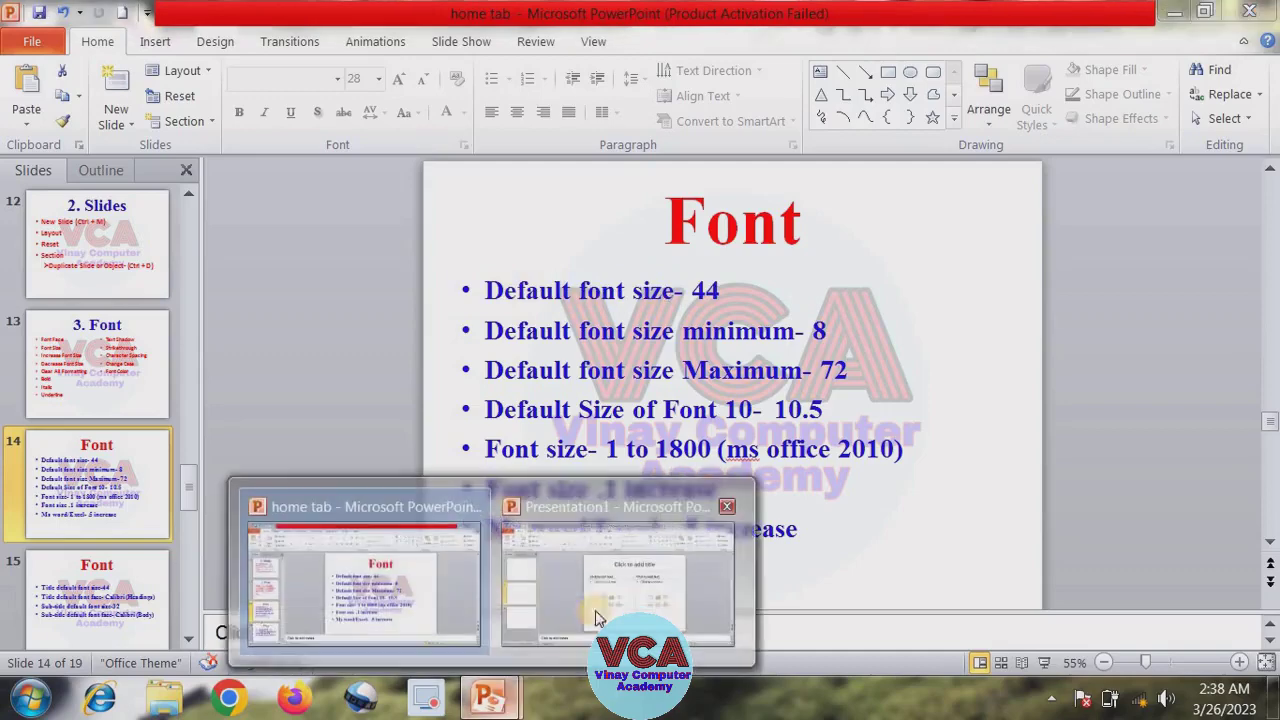
left_click(603, 595)
left_click(137, 248)
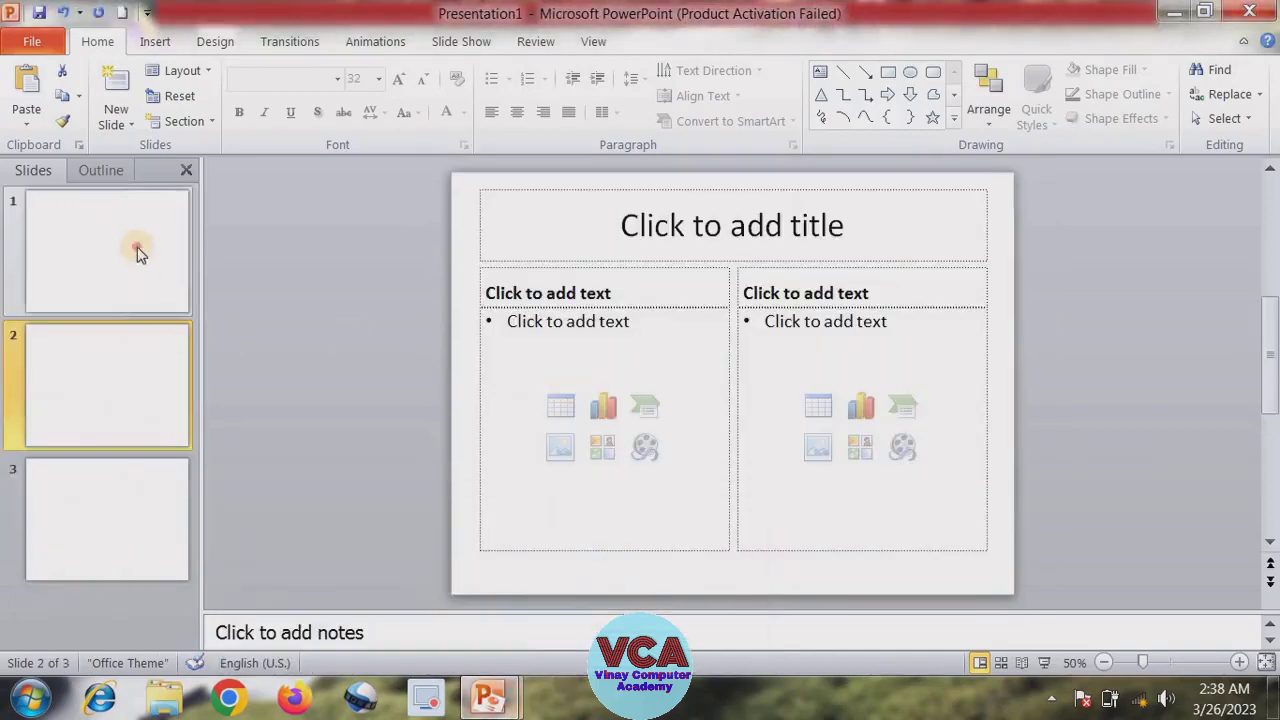
left_click(591, 320)
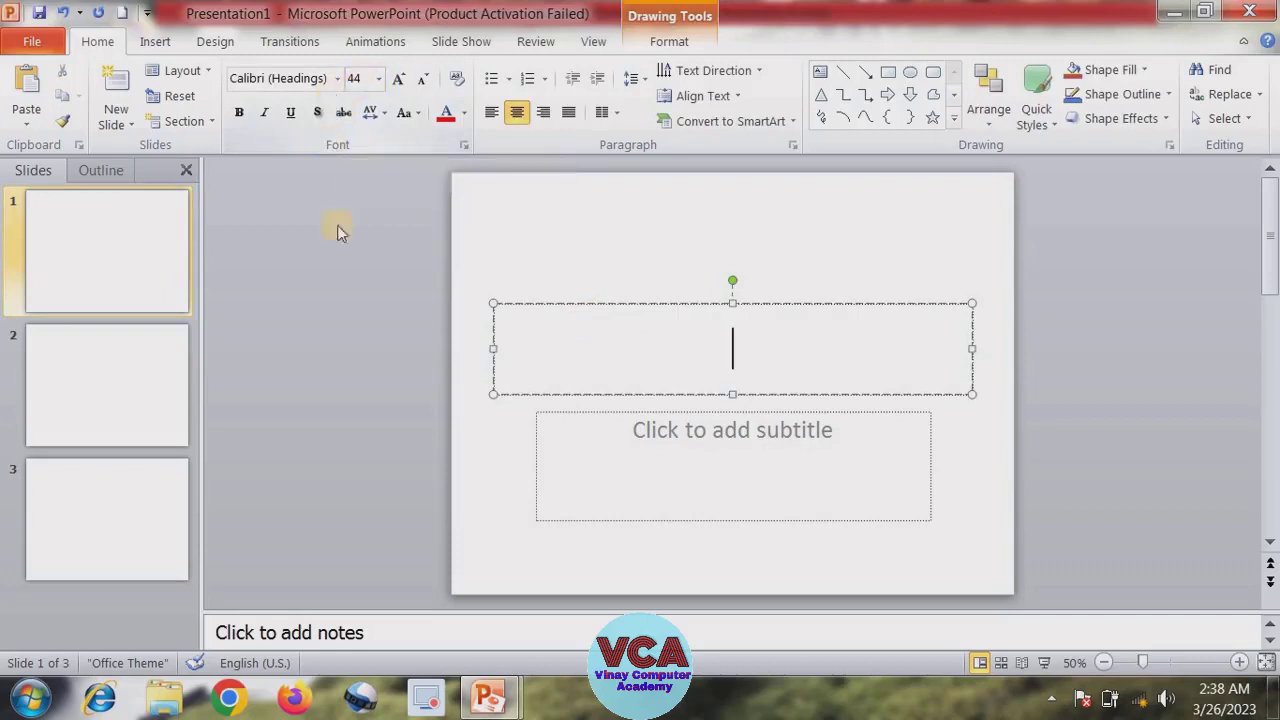
mouse_move(490, 703)
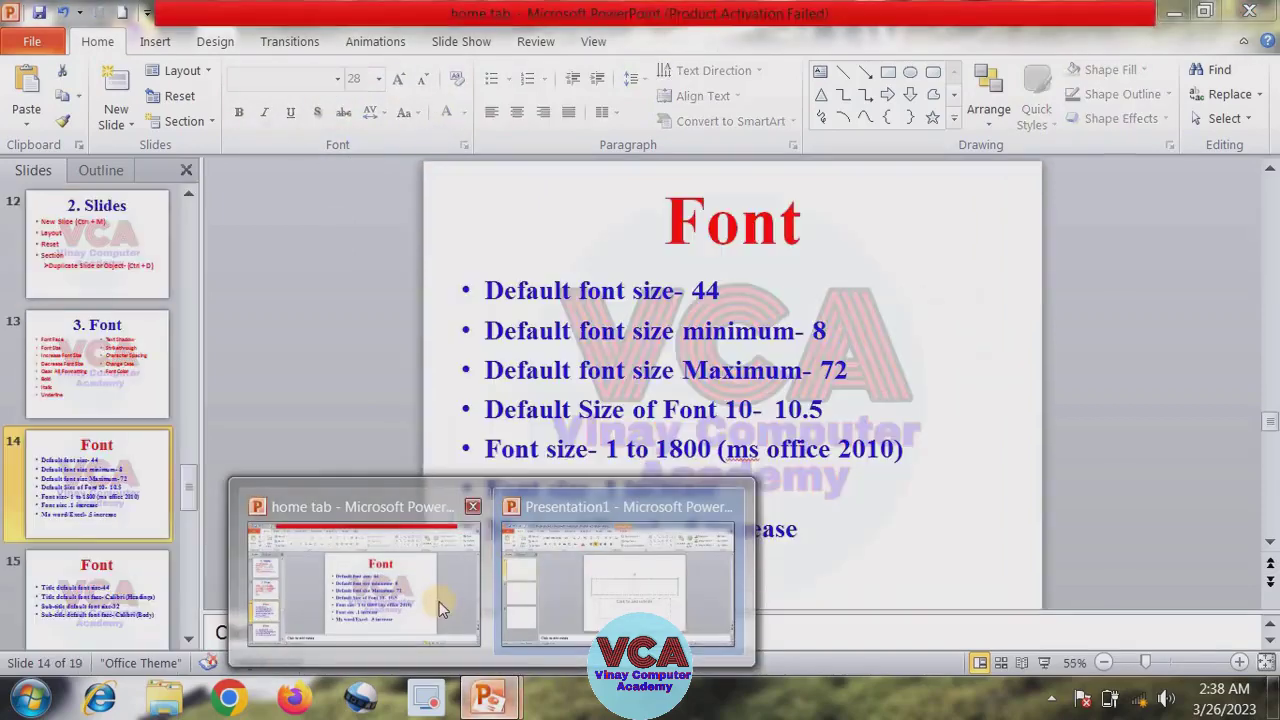
left_click(439, 601)
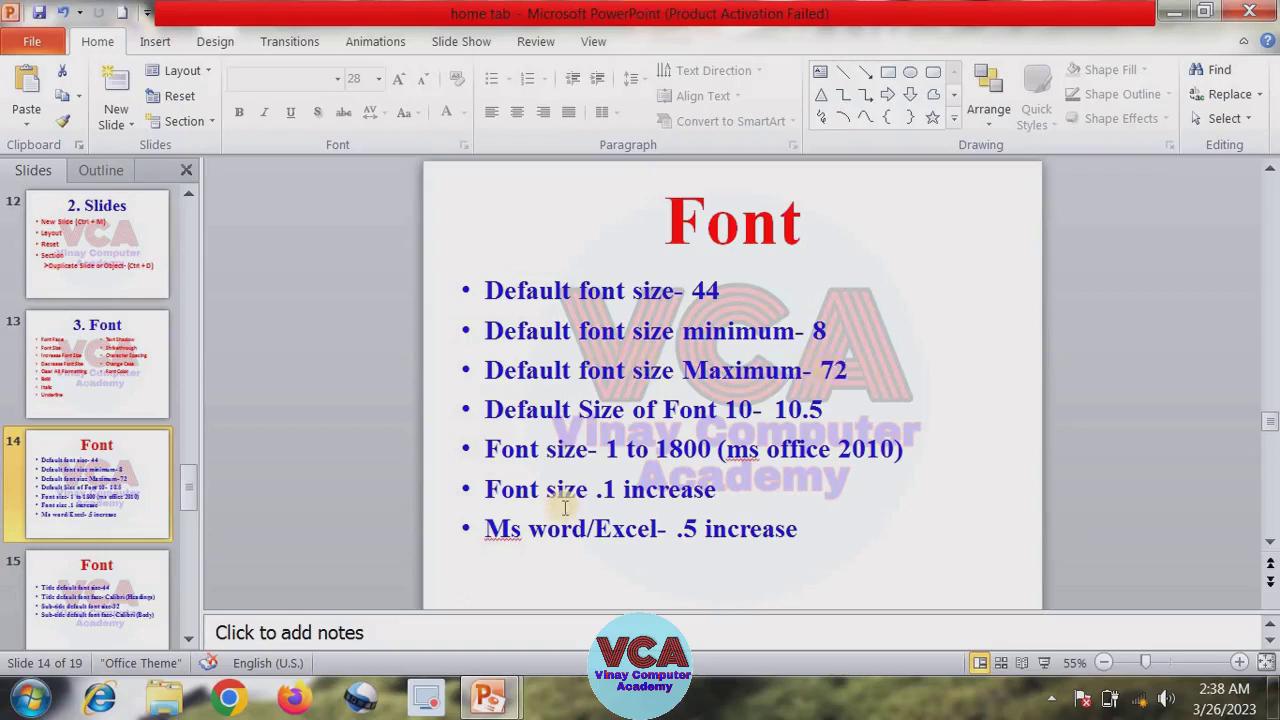
mouse_move(483, 700)
left_click(546, 600)
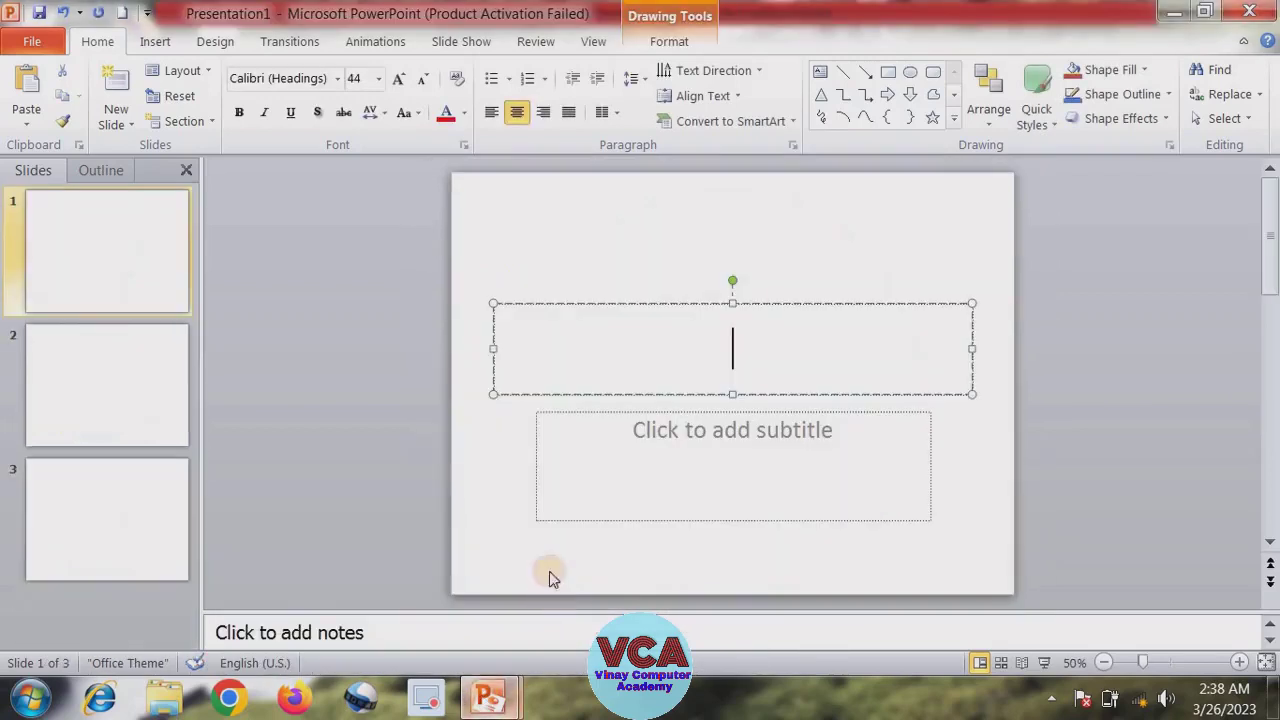
left_click(379, 80)
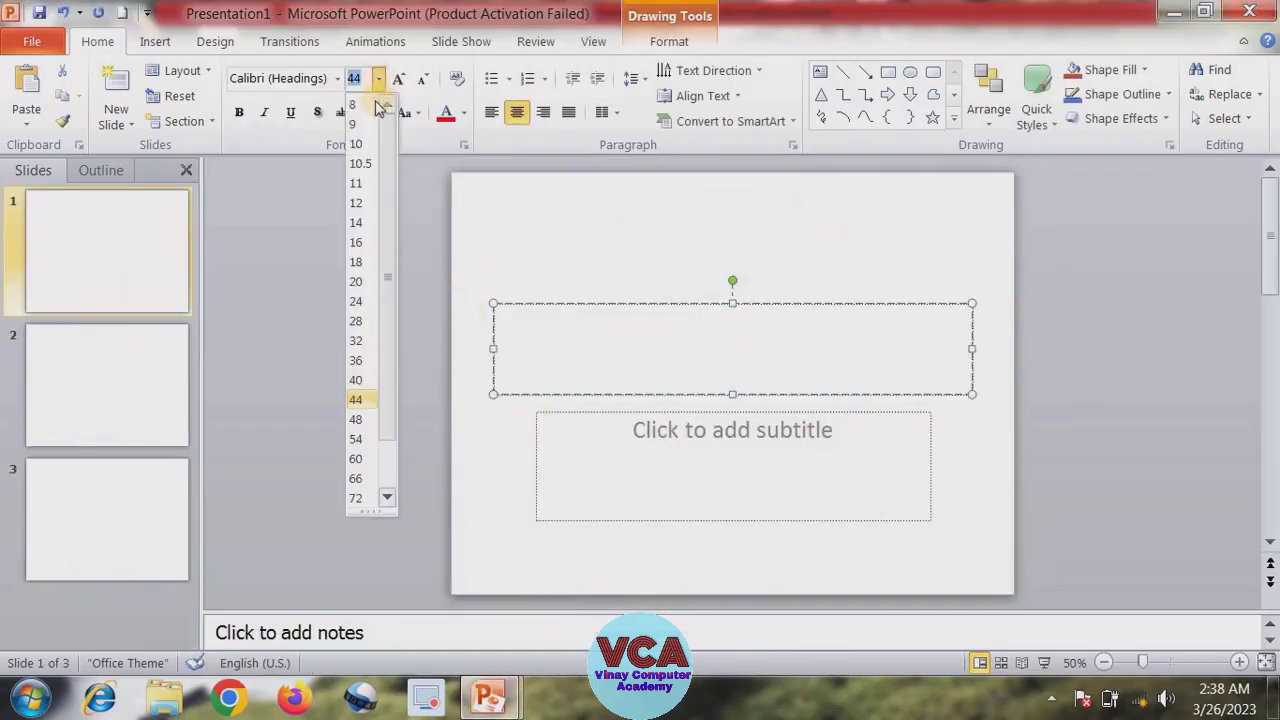
left_click(379, 80)
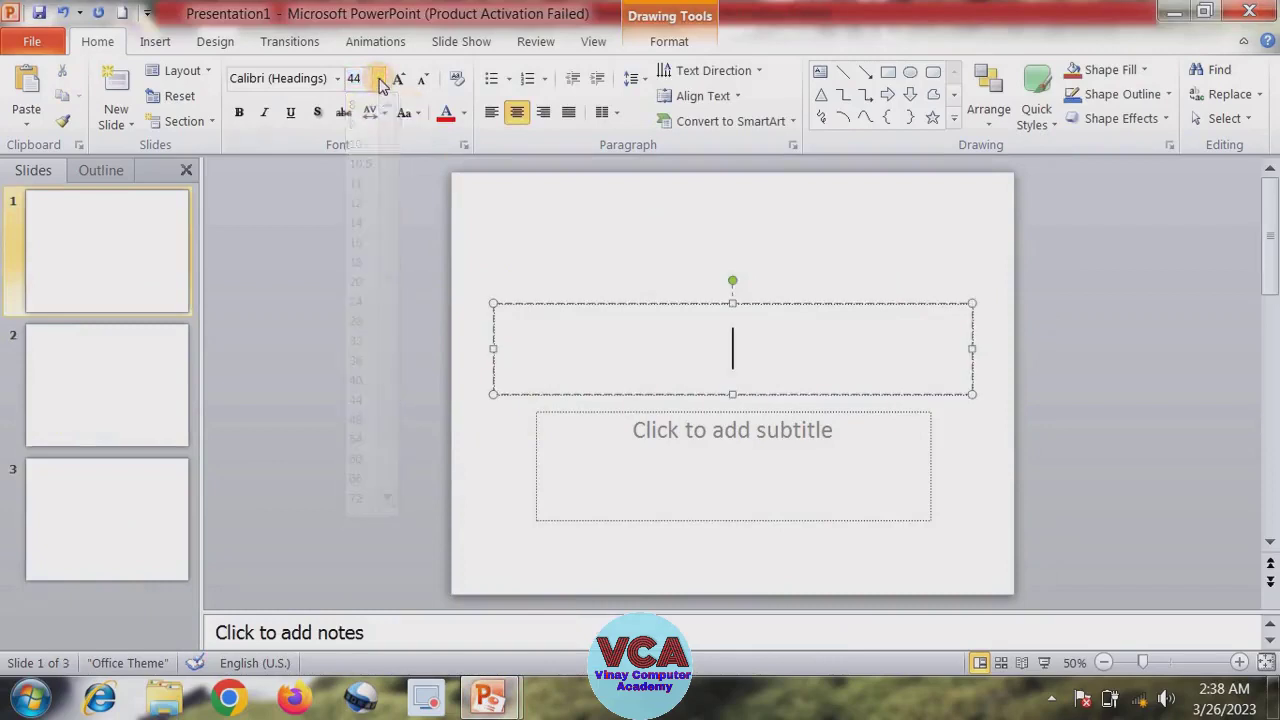
left_click(379, 80)
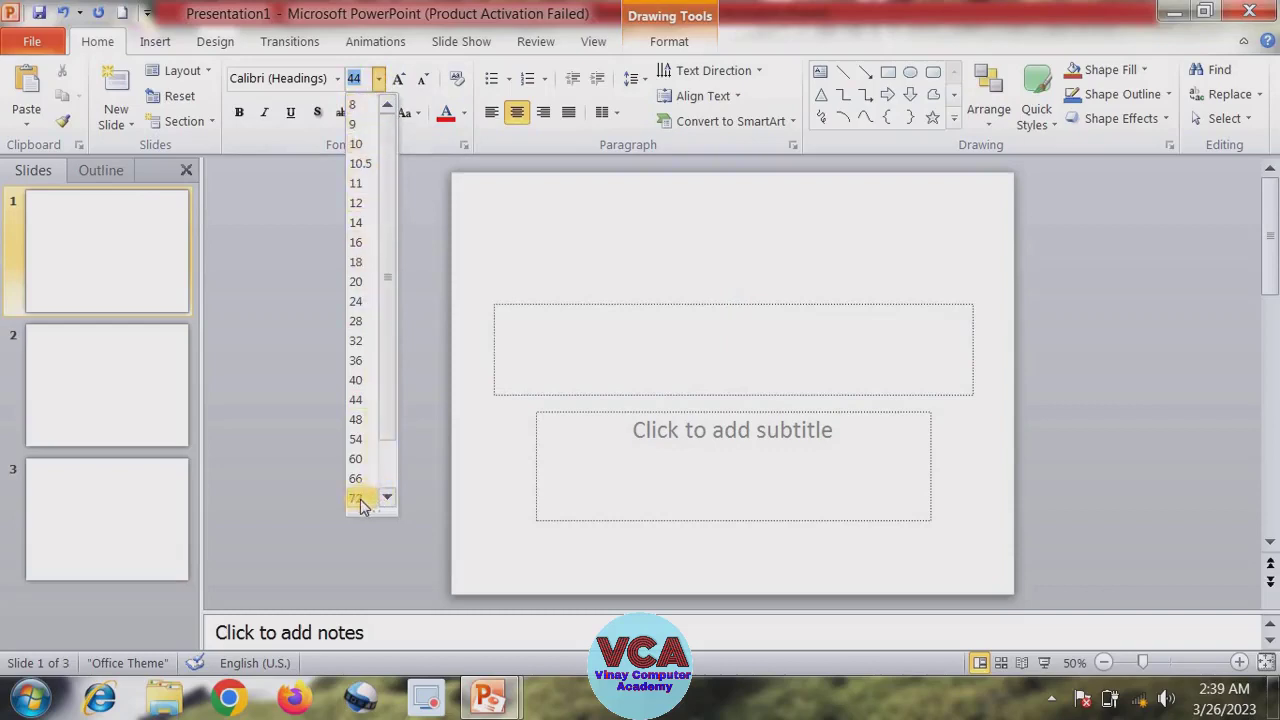
key("Escape")
mouse_move(489, 700)
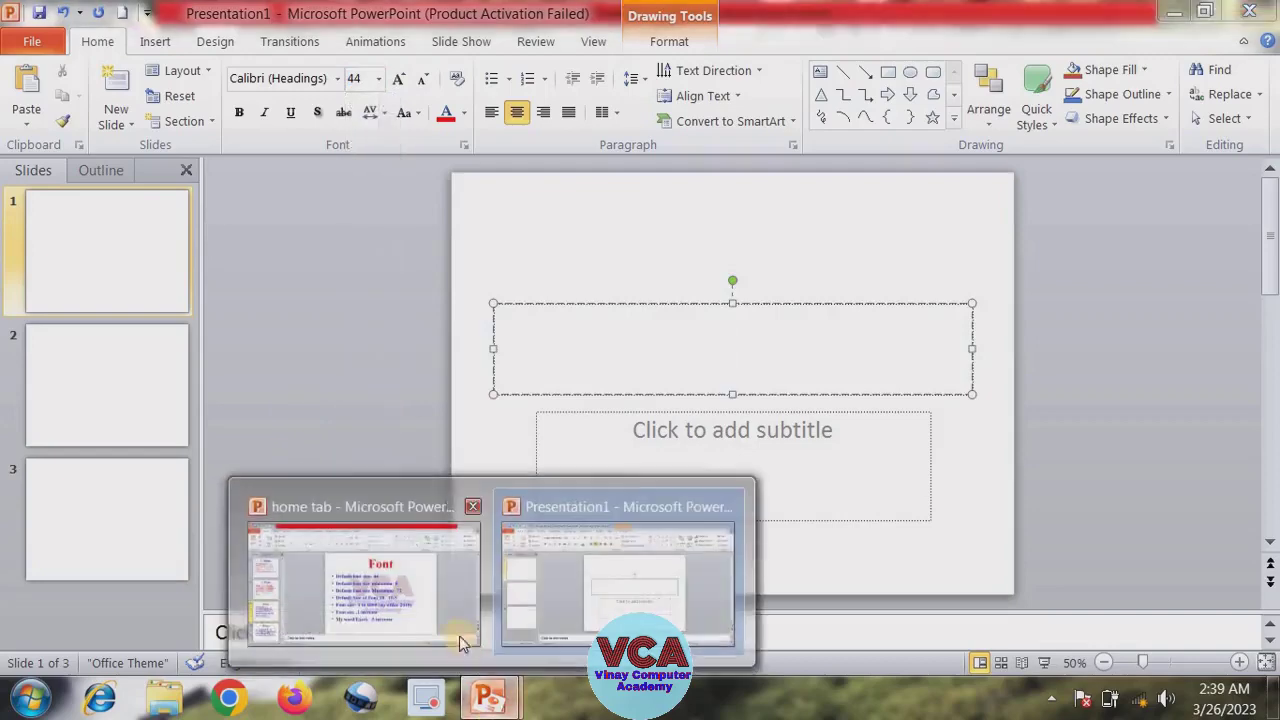
left_click(436, 600)
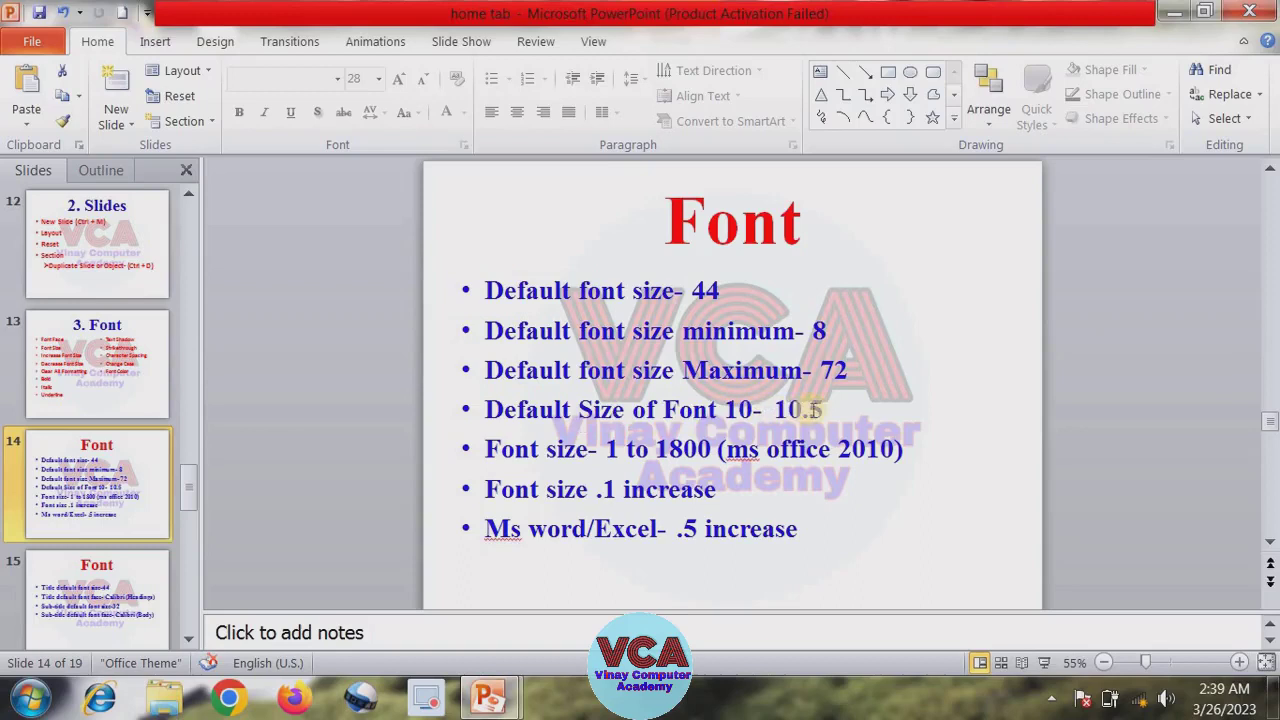
left_click(503, 697)
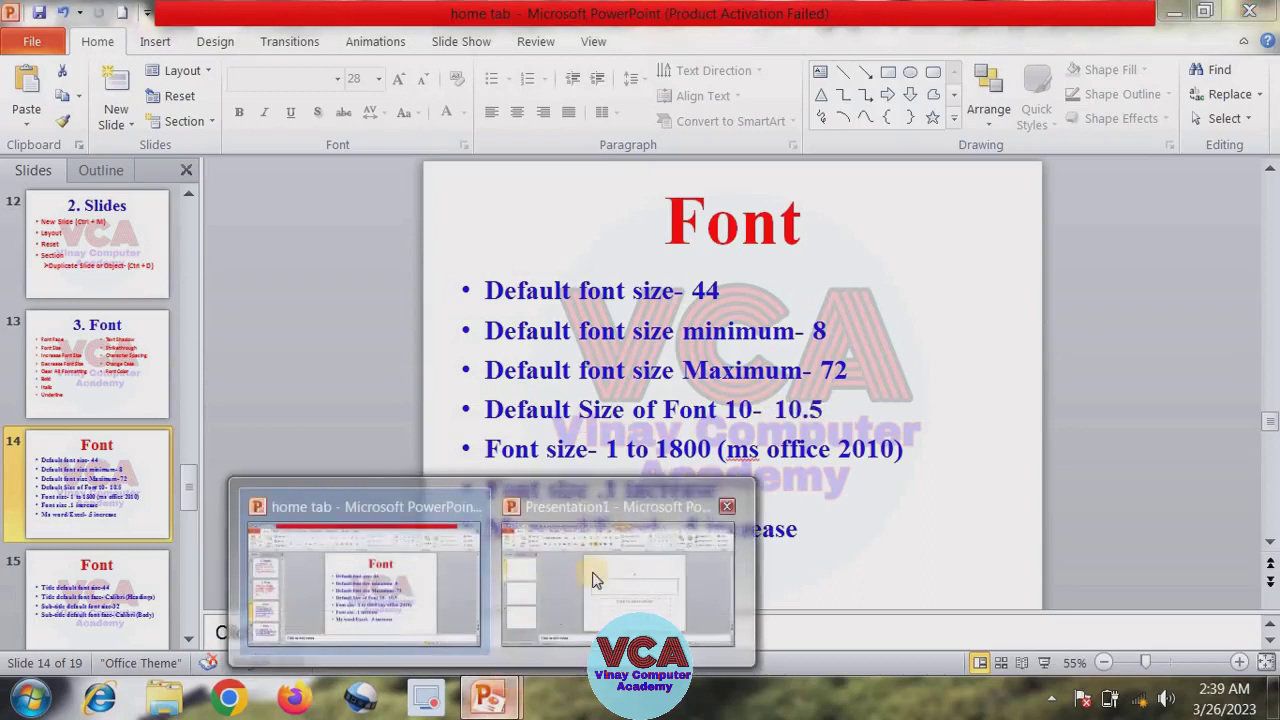
left_click(594, 577)
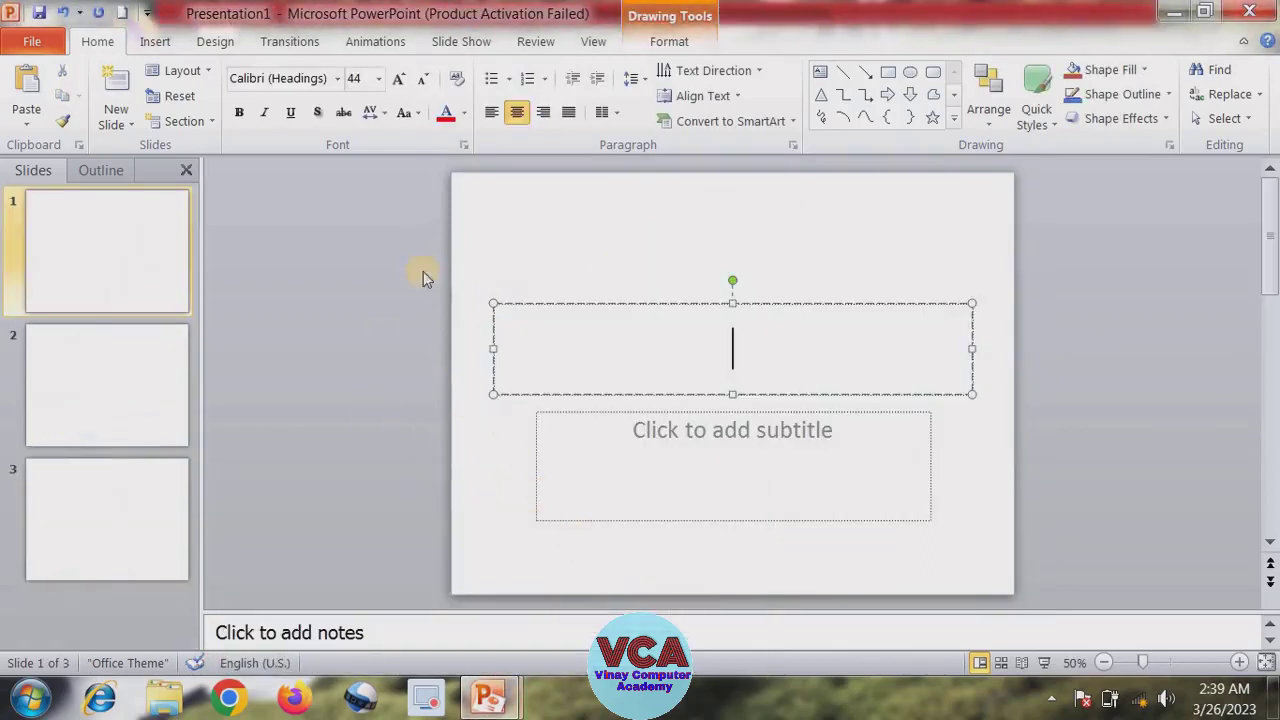
left_click(379, 79)
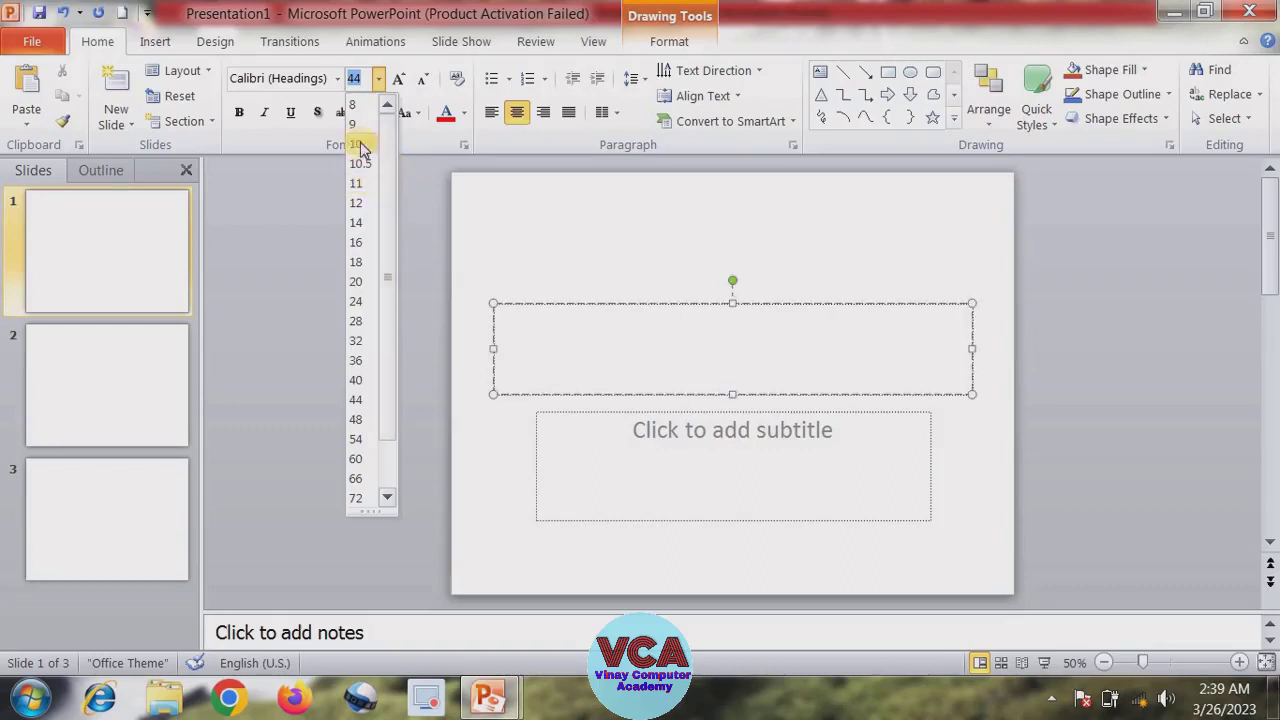
left_click(418, 207)
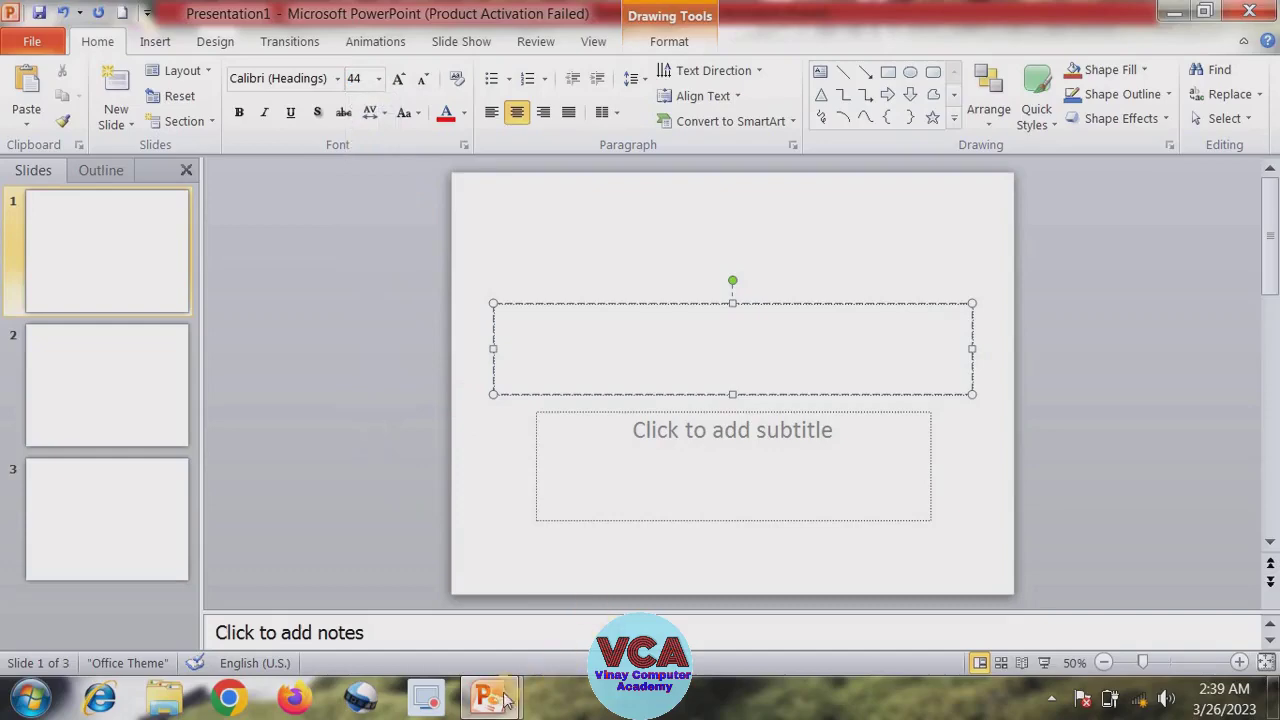
mouse_move(488, 690)
left_click(444, 606)
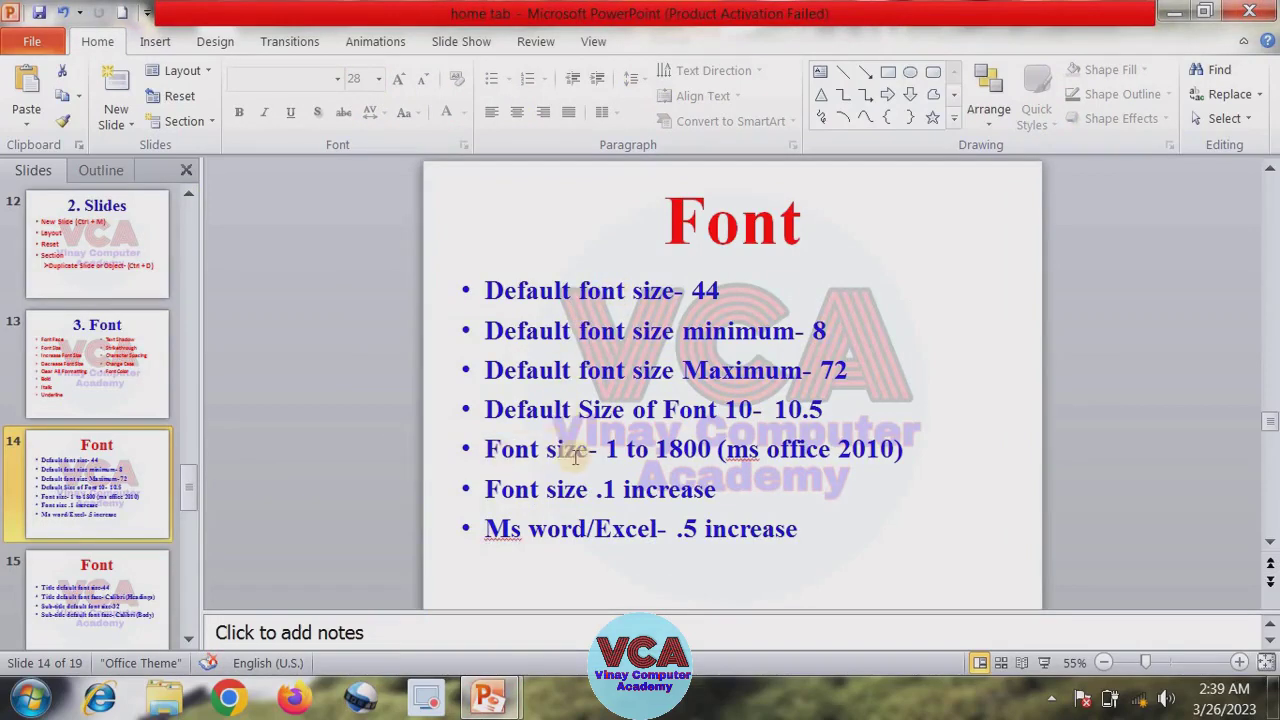
Step: Highlight the values 1 to 18, 10 of 2010, default 44 and the .1 increase on the Font slide
left_click(608, 451)
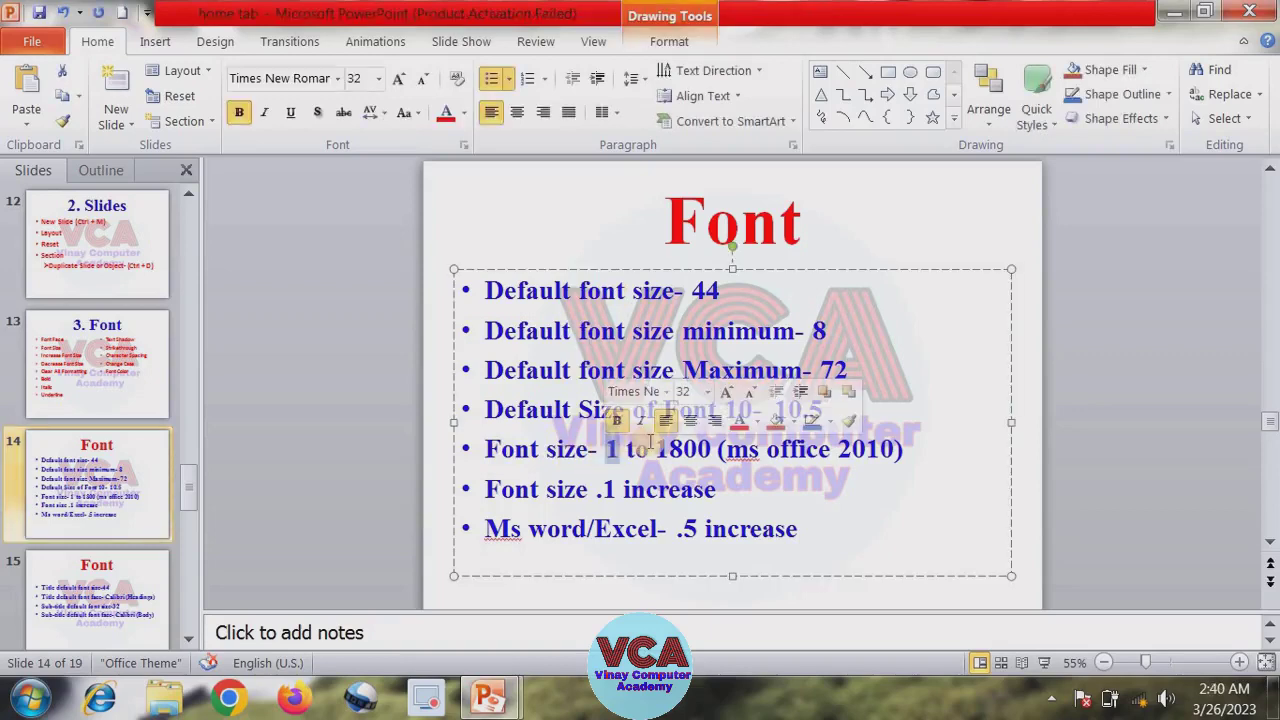
left_click_drag(608, 451, 695, 448)
left_click(697, 448)
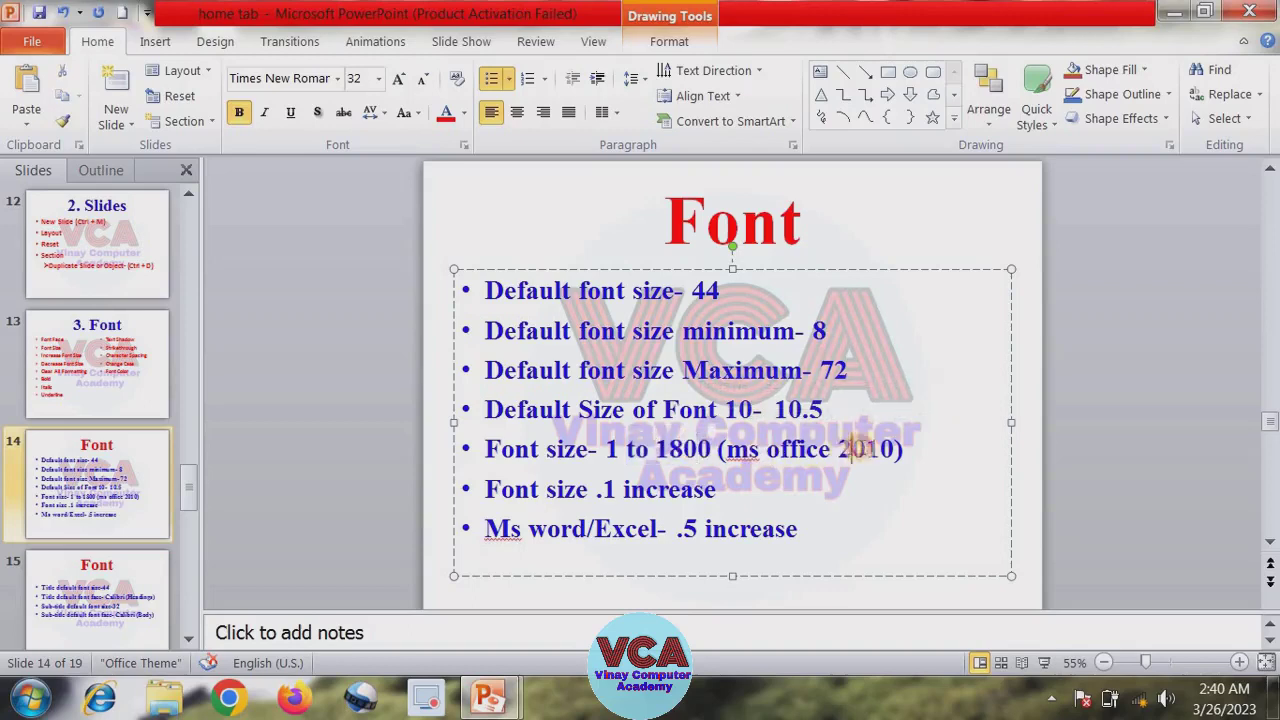
left_click_drag(852, 450, 880, 452)
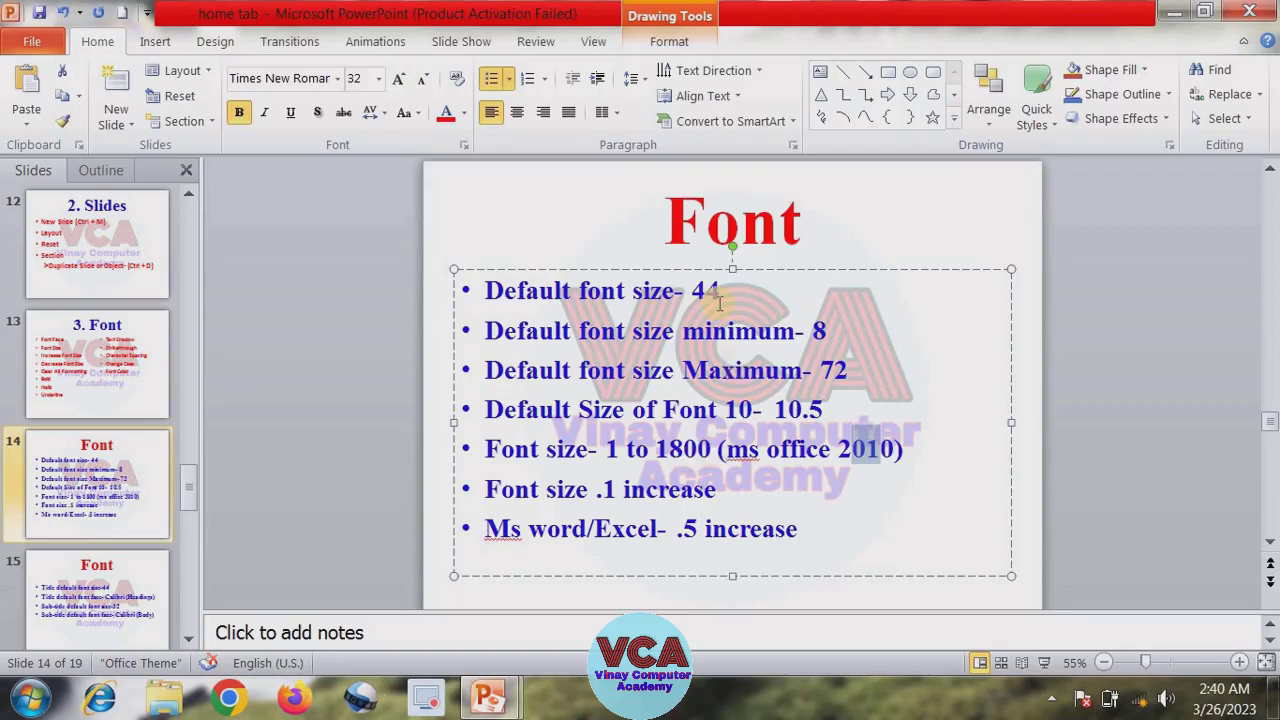
left_click_drag(719, 291, 698, 290)
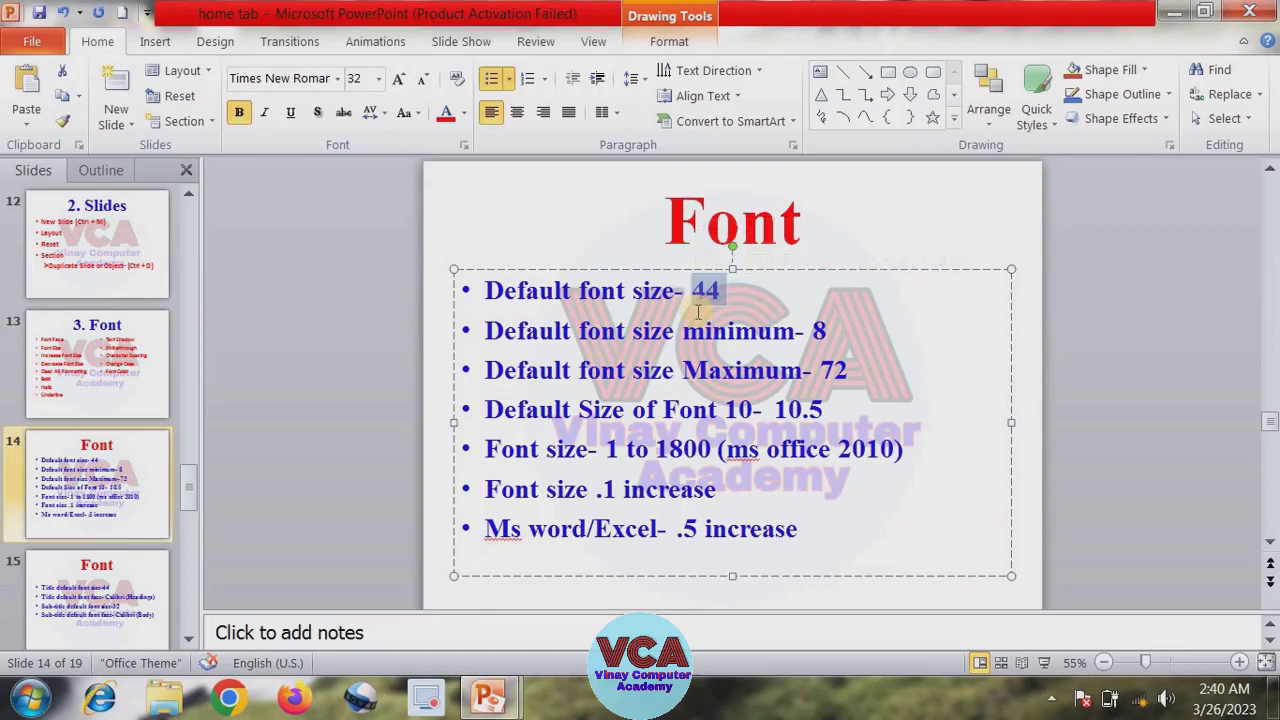
left_click(682, 331)
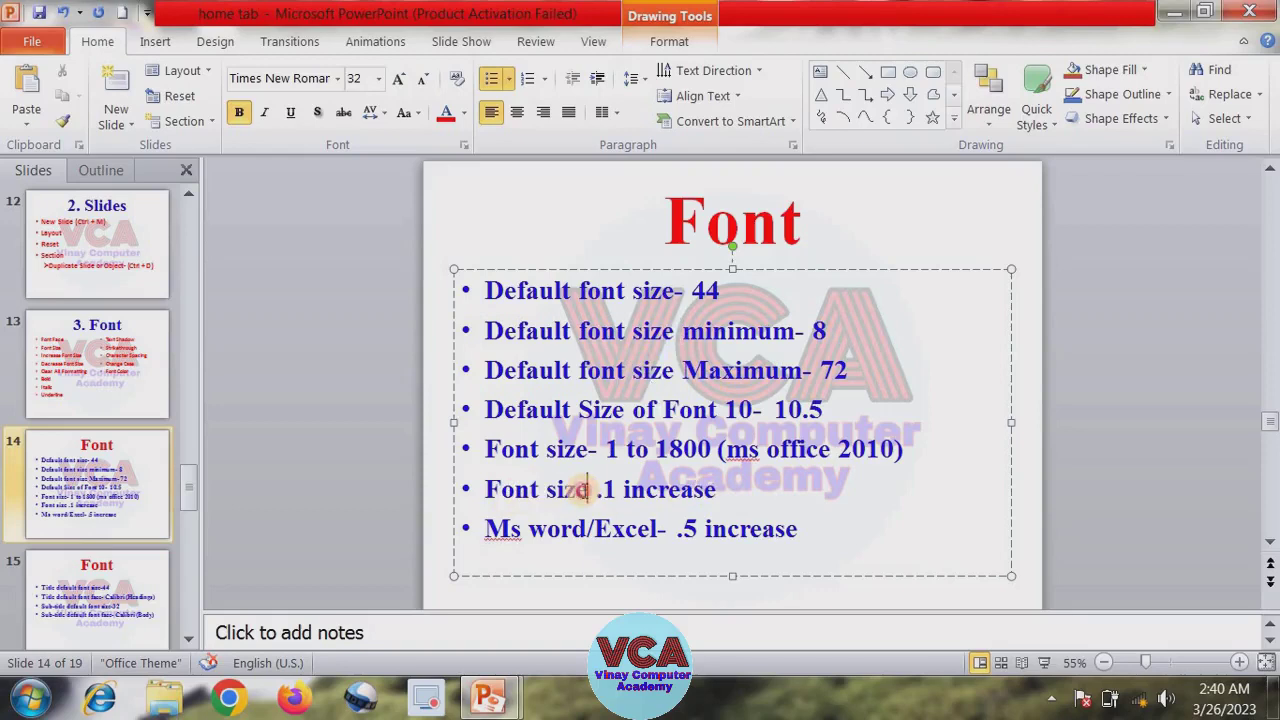
left_click_drag(596, 489, 614, 489)
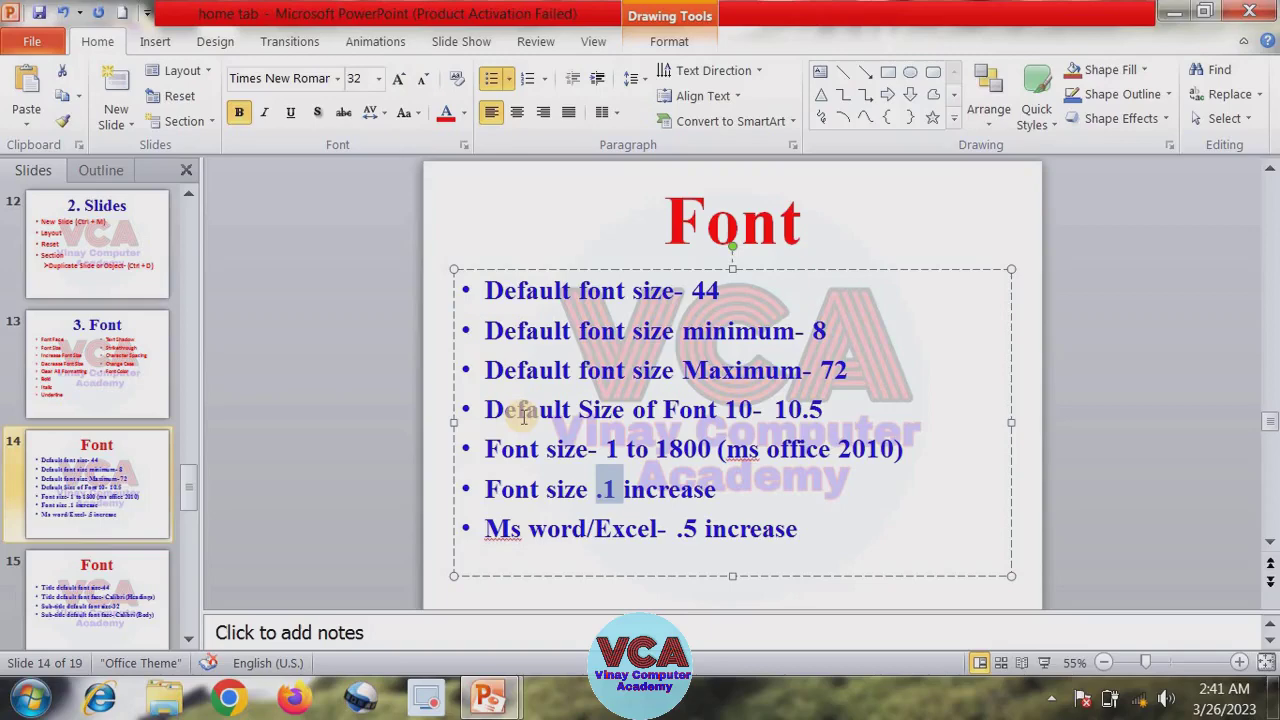
Step: In the scratch presentation, type 'vinay' as the title and select it
mouse_move(490, 695)
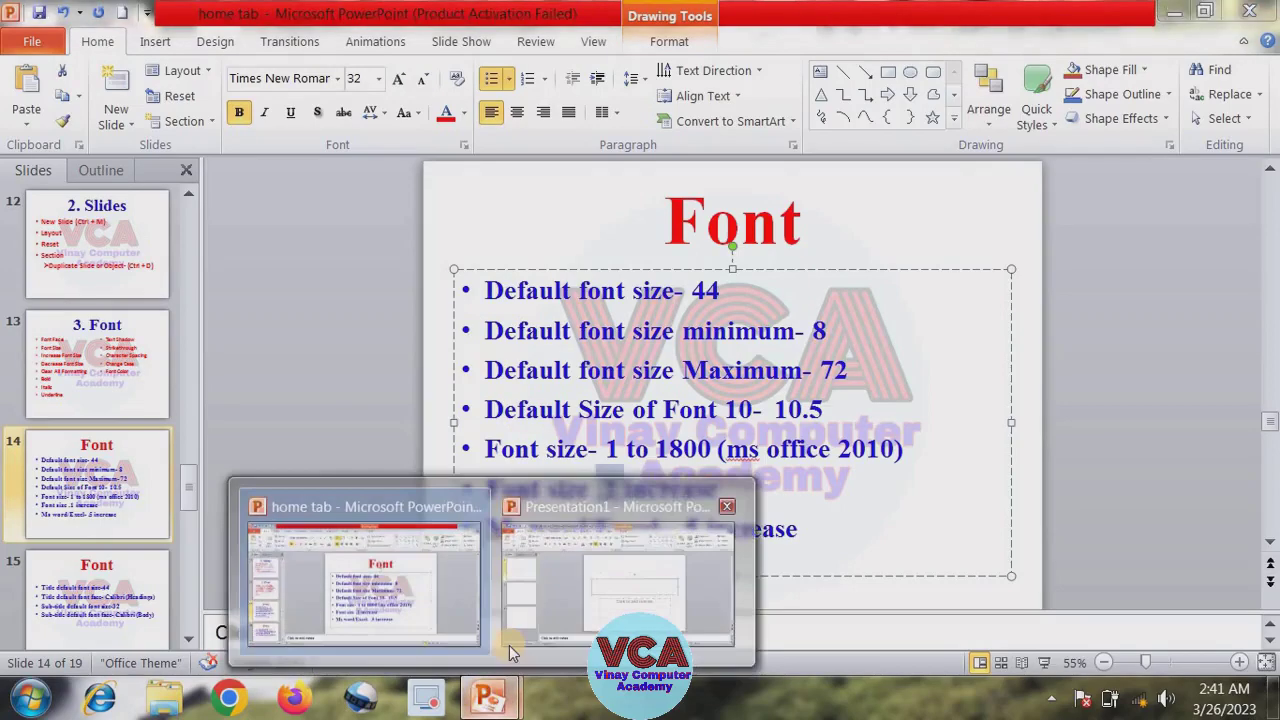
mouse_move(560, 580)
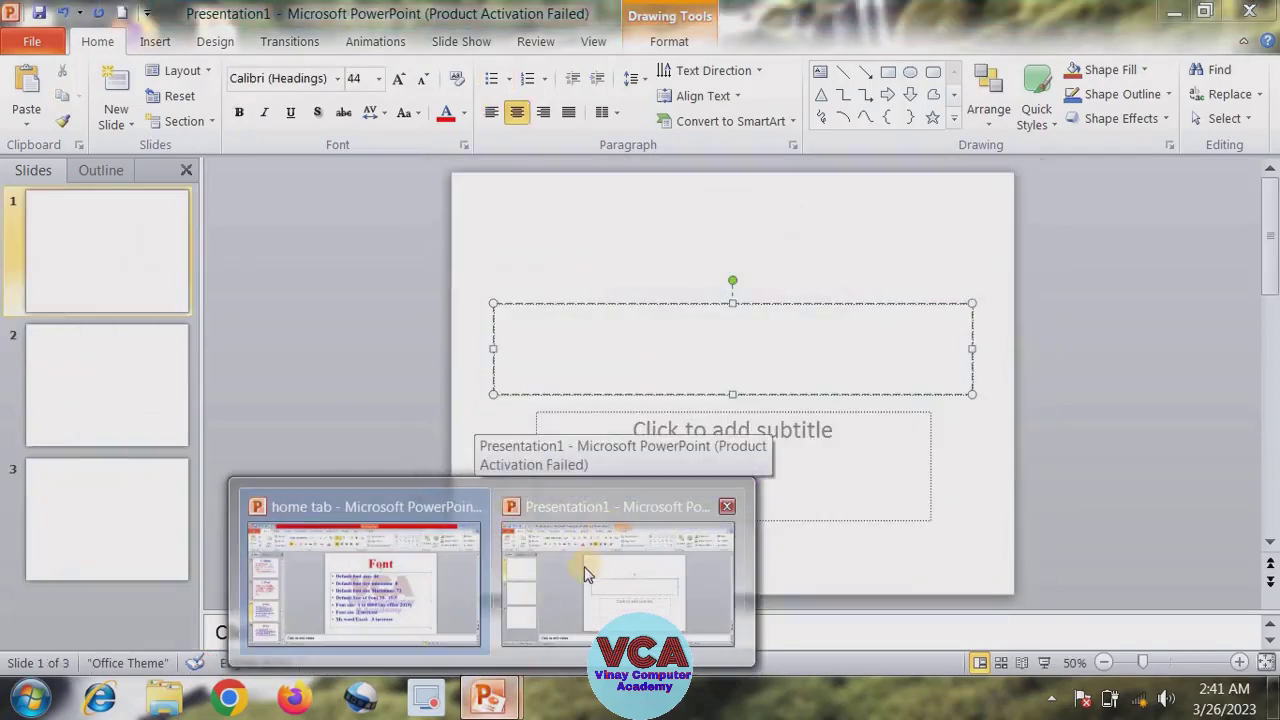
left_click(586, 574)
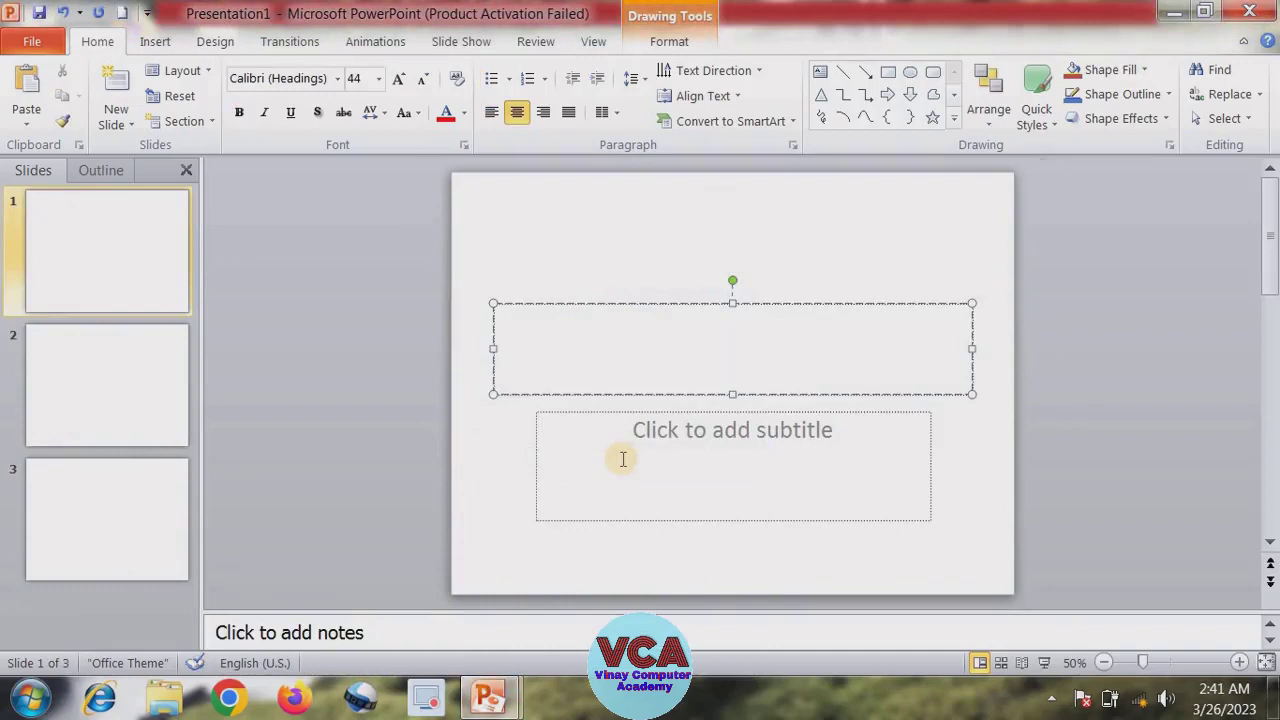
type("vinay")
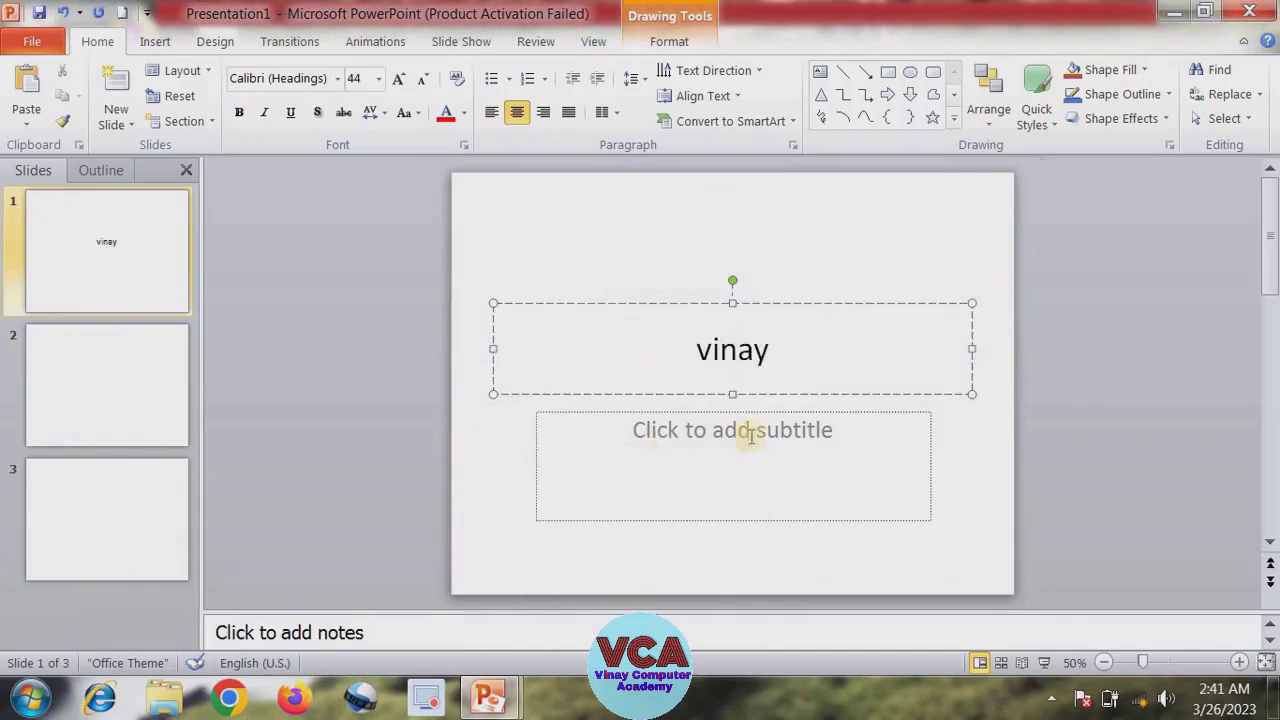
left_click_drag(773, 350, 698, 350)
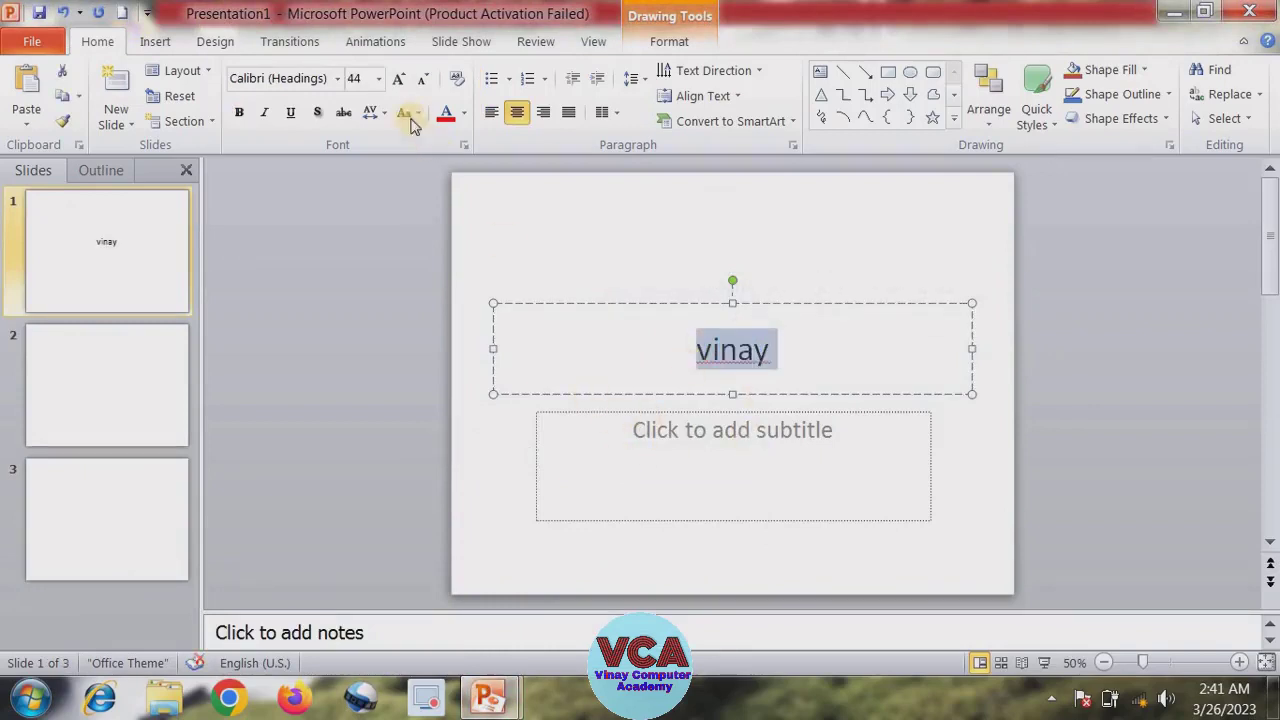
Step: Set vinay's font size to 44.1, then return to the 'home tab' deck
left_click(360, 80)
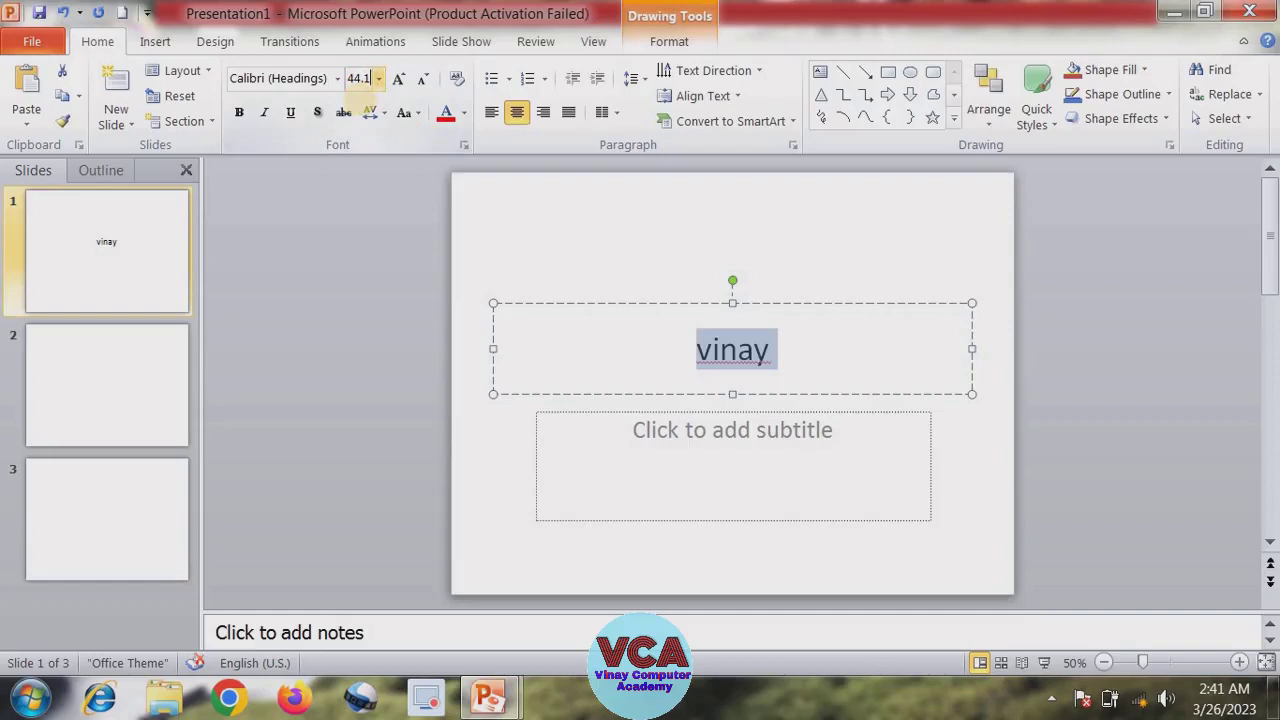
left_click(366, 79)
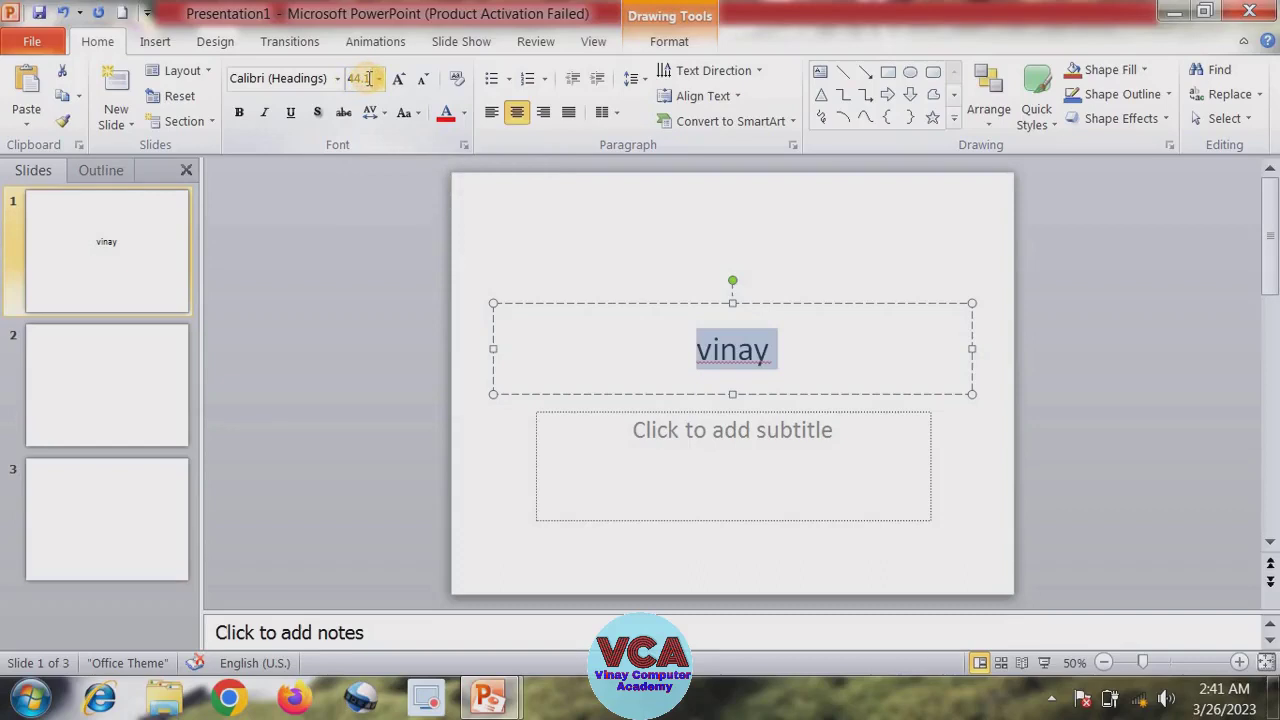
left_click(368, 78)
mouse_move(497, 705)
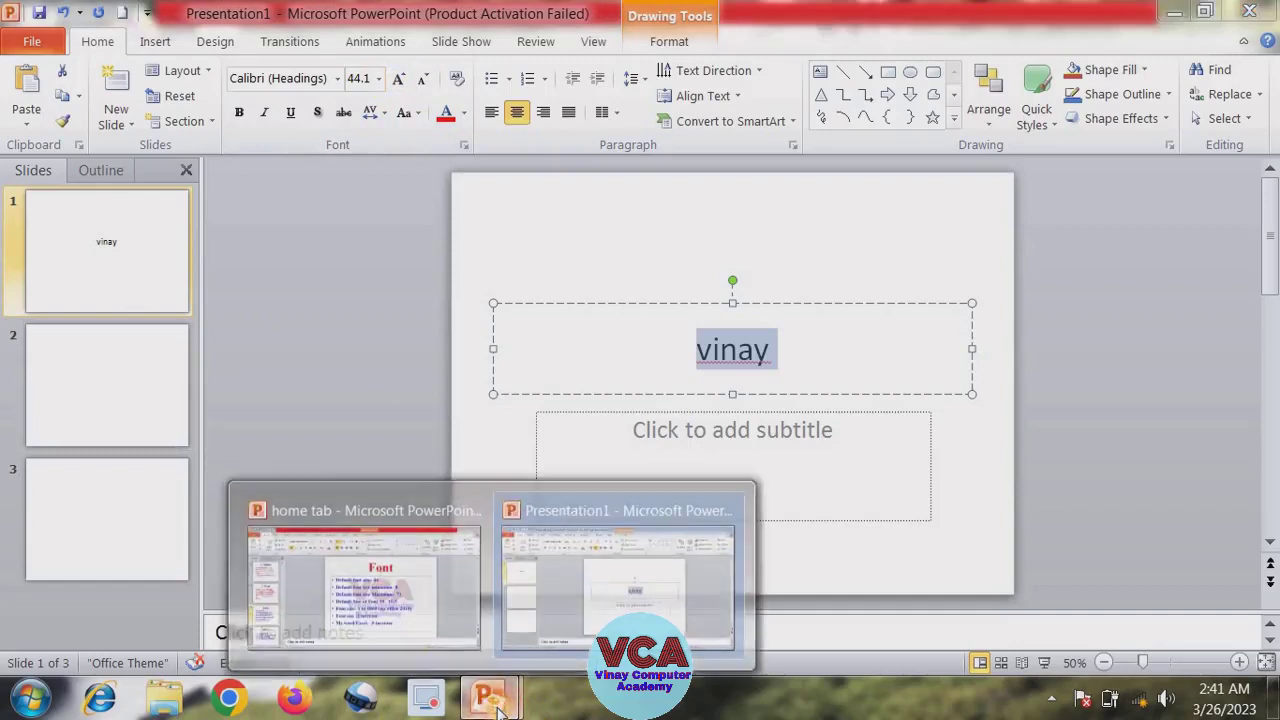
left_click(431, 600)
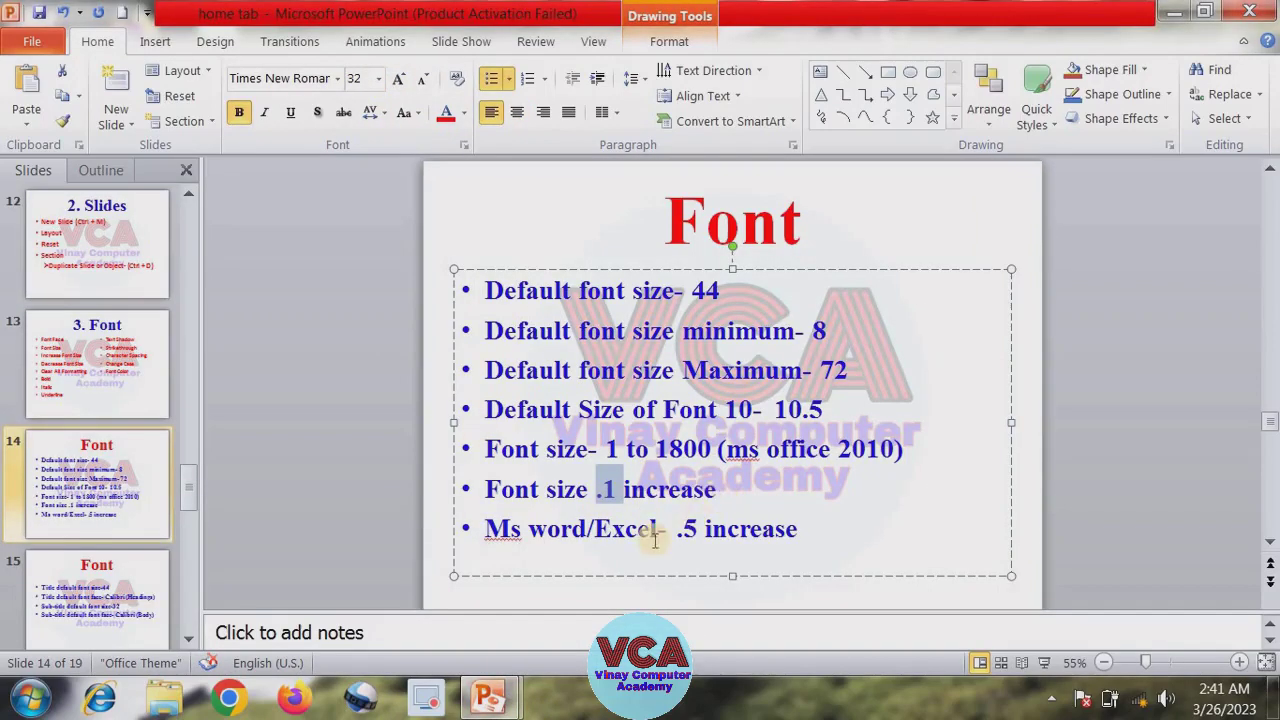
Step: Clear the lesson deck's highlight, then bring Presentation1 back and deselect slide 1's title
left_click(522, 518)
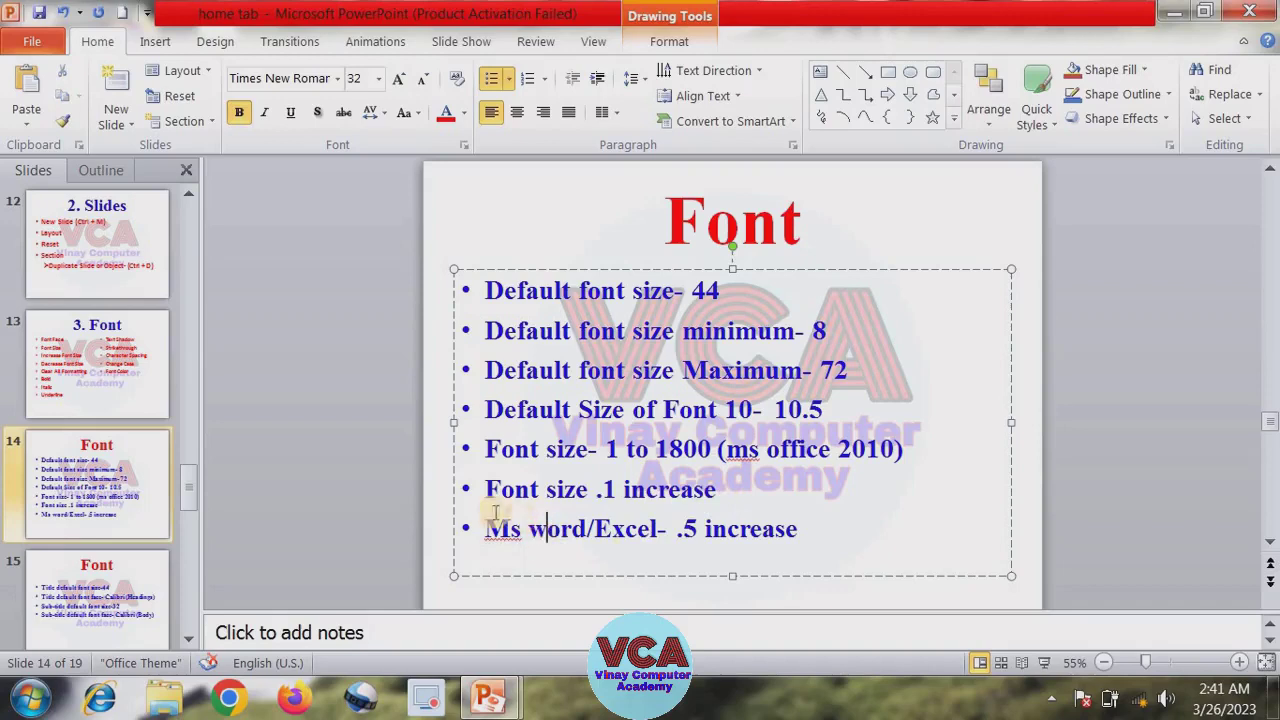
left_click(119, 492)
scroll(119, 492, "down", 3)
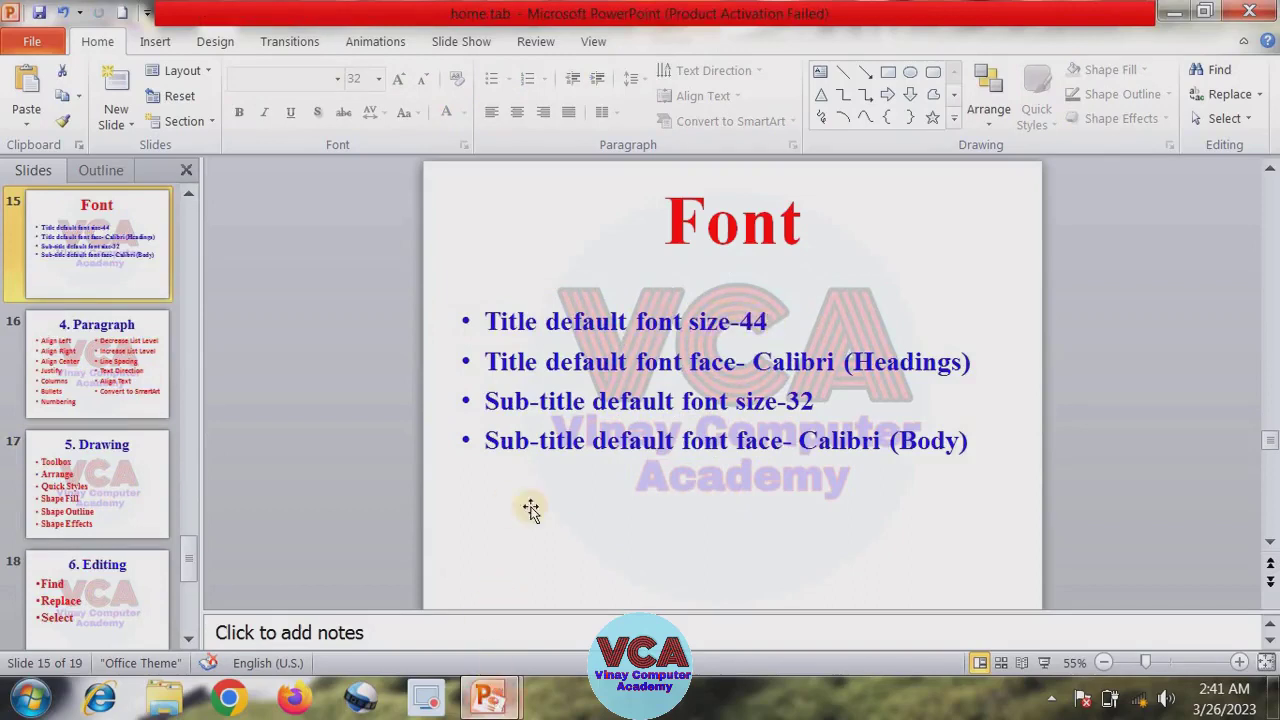
mouse_move(488, 697)
left_click(550, 605)
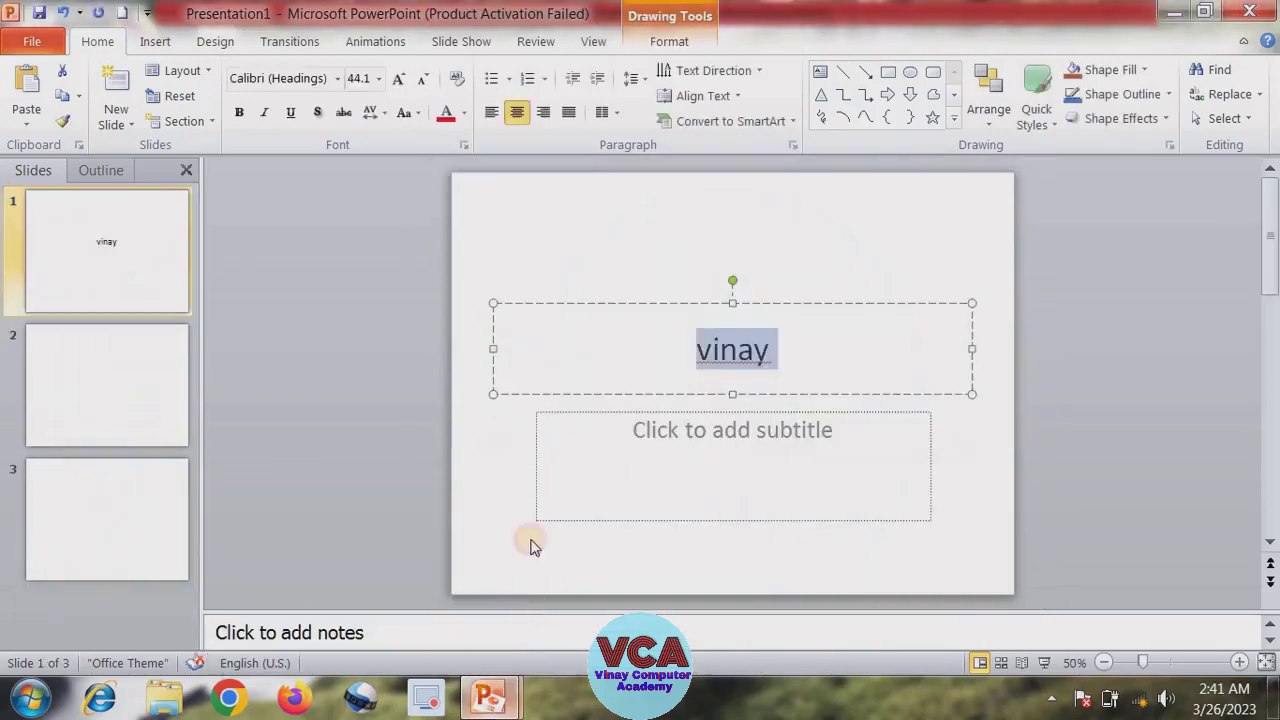
left_click(647, 438)
left_click(132, 256)
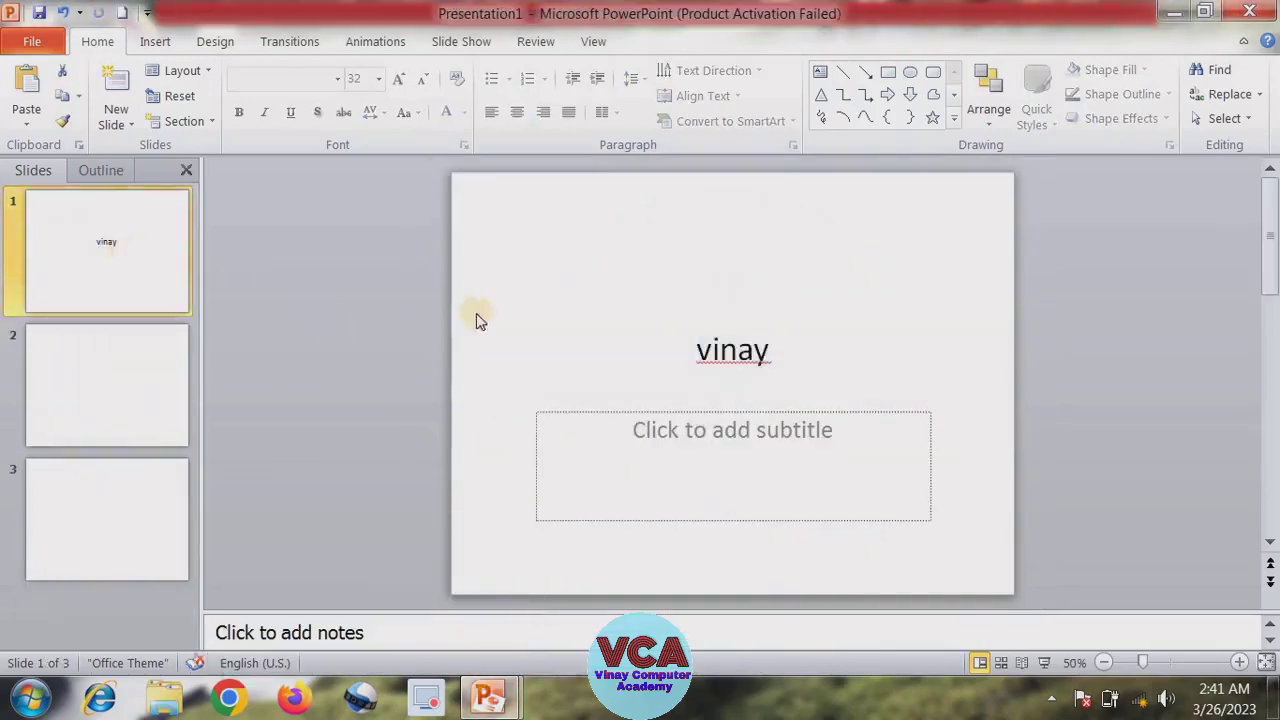
Step: Check the 44.1 size across the vinay title, then move to the empty third slide
left_click(735, 349)
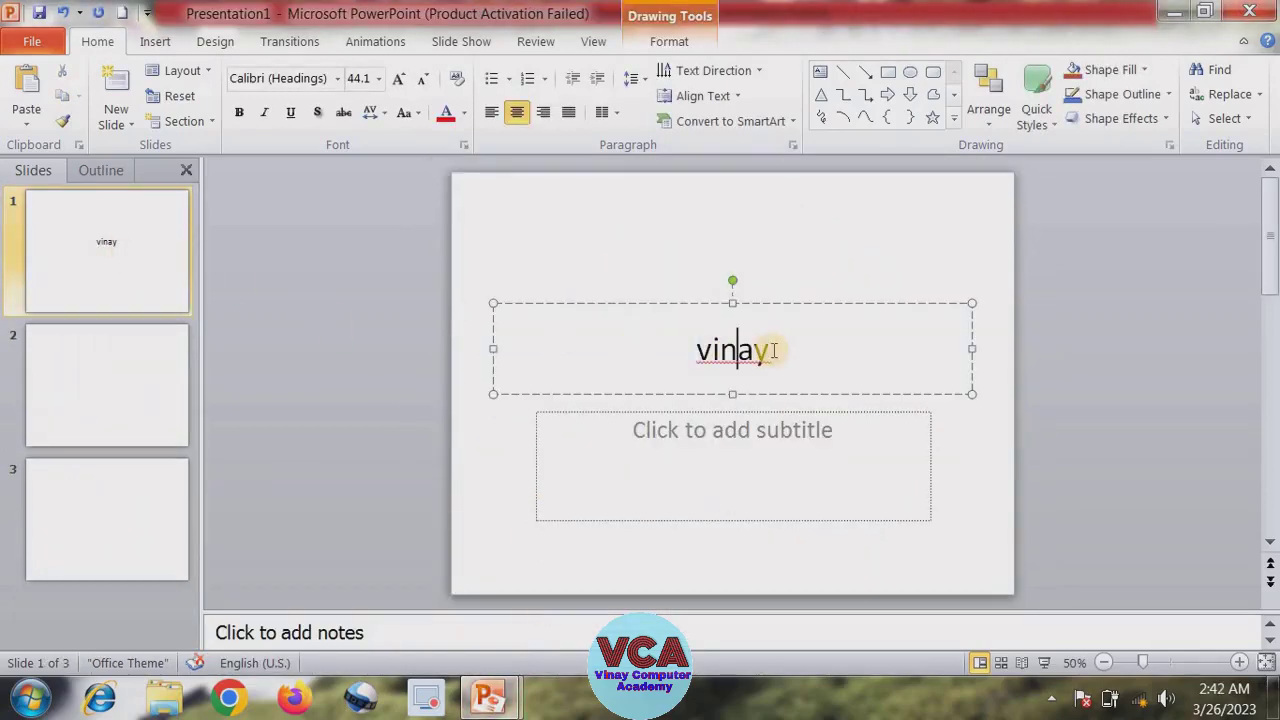
left_click(774, 350)
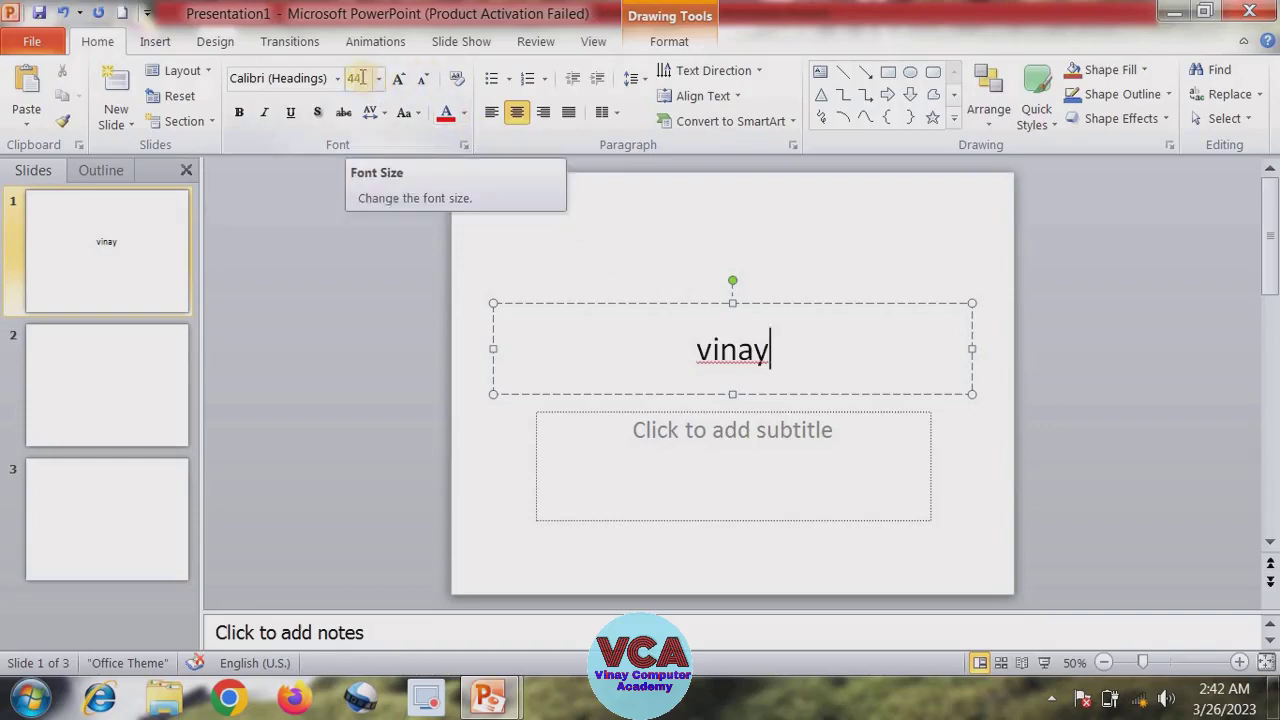
left_click(692, 350)
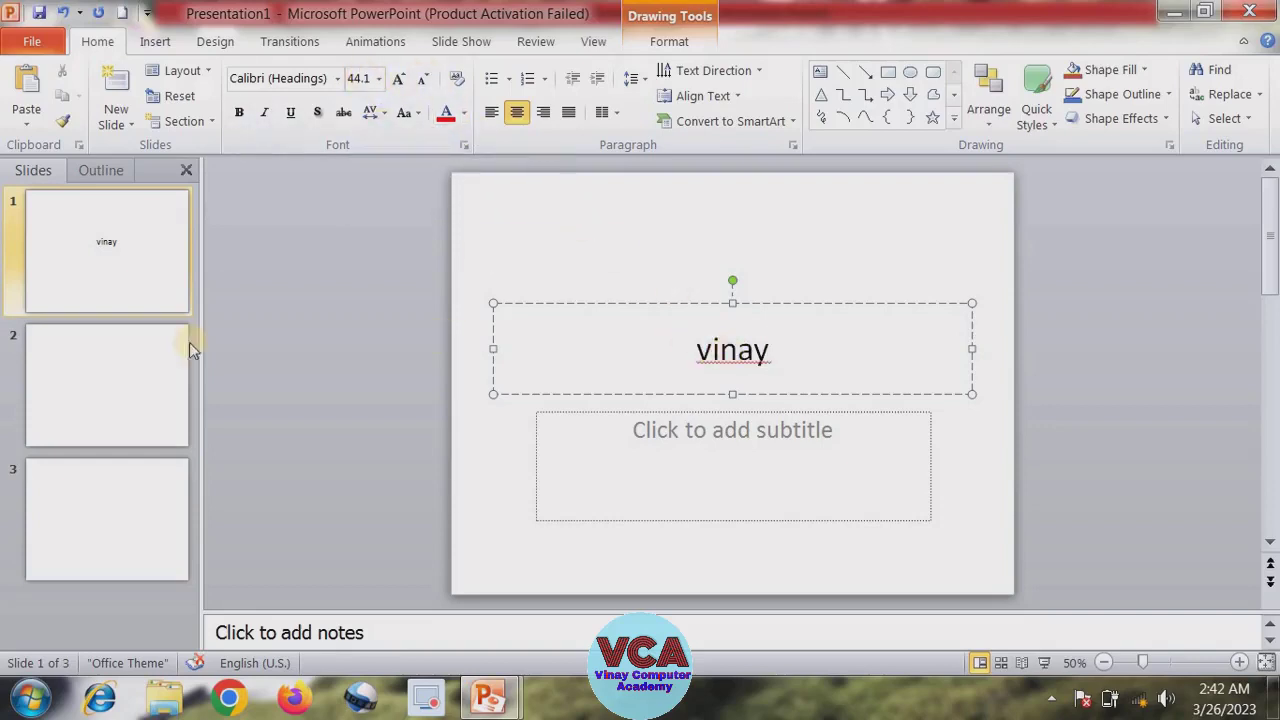
left_click(143, 371)
left_click(114, 486)
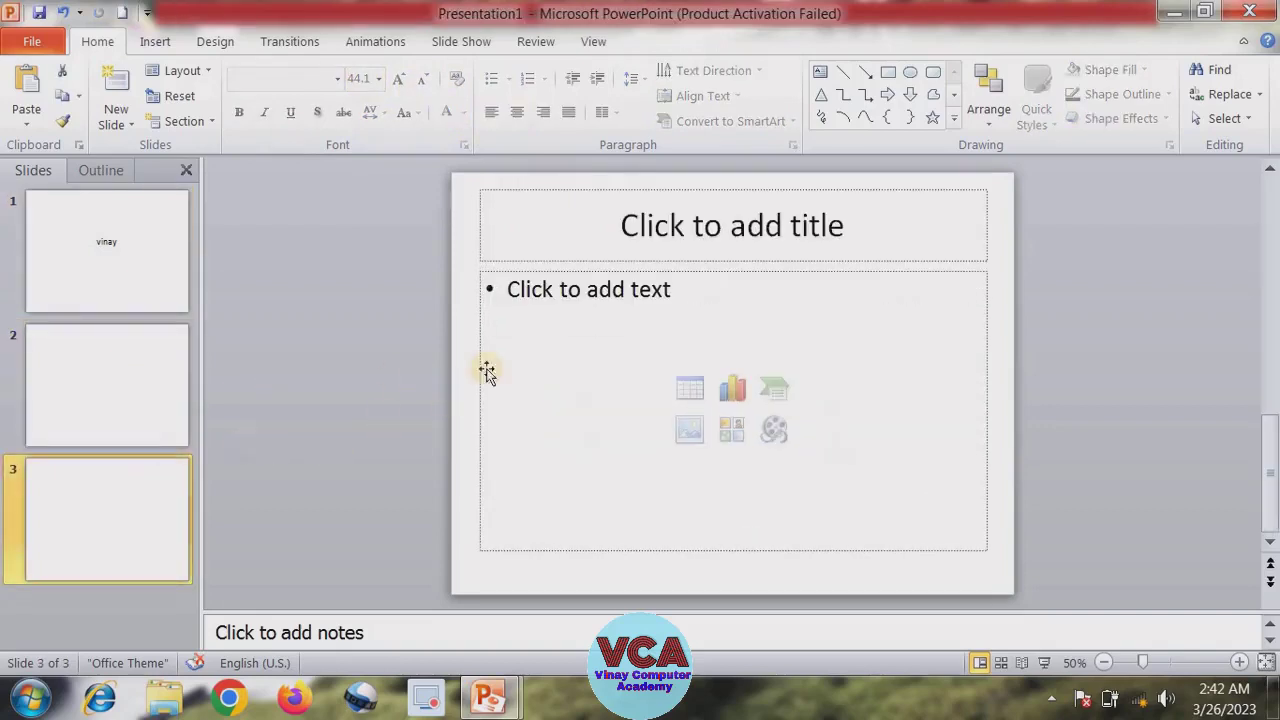
Step: Compare slide 3's title and body placeholder default fonts against the lesson deck's Font slide
left_click(689, 232)
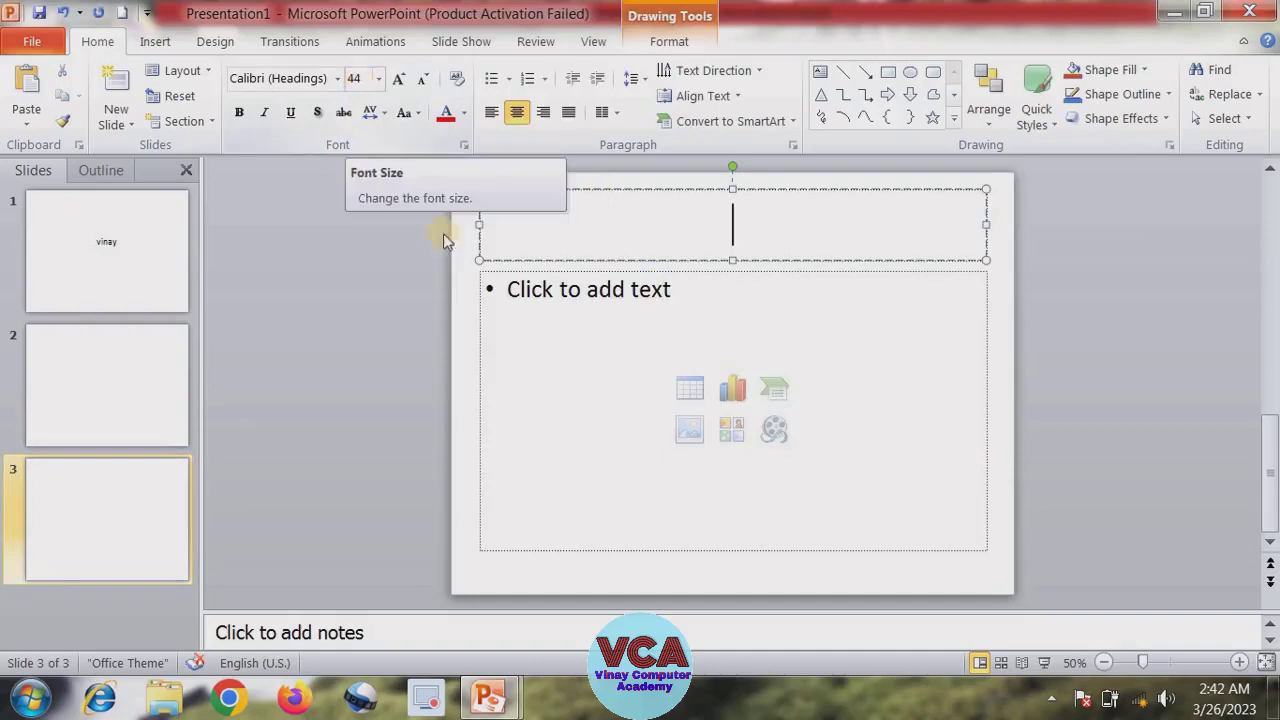
left_click(563, 292)
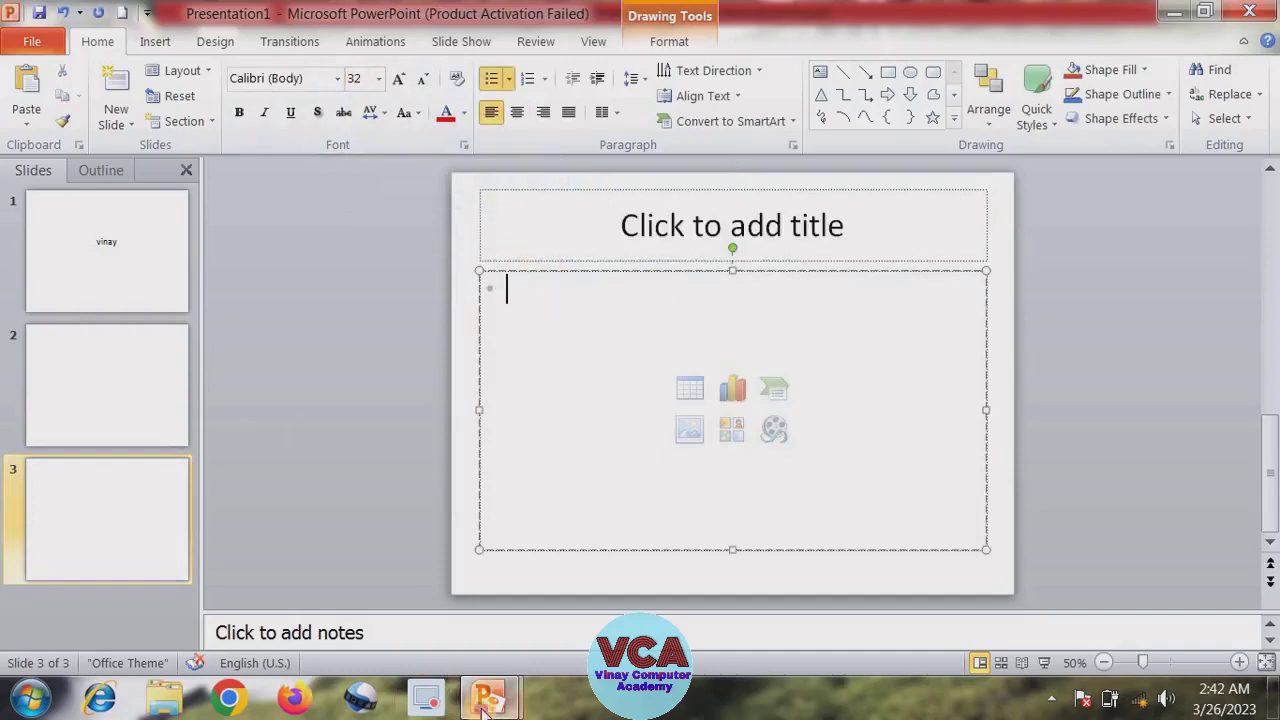
mouse_move(478, 700)
left_click(428, 610)
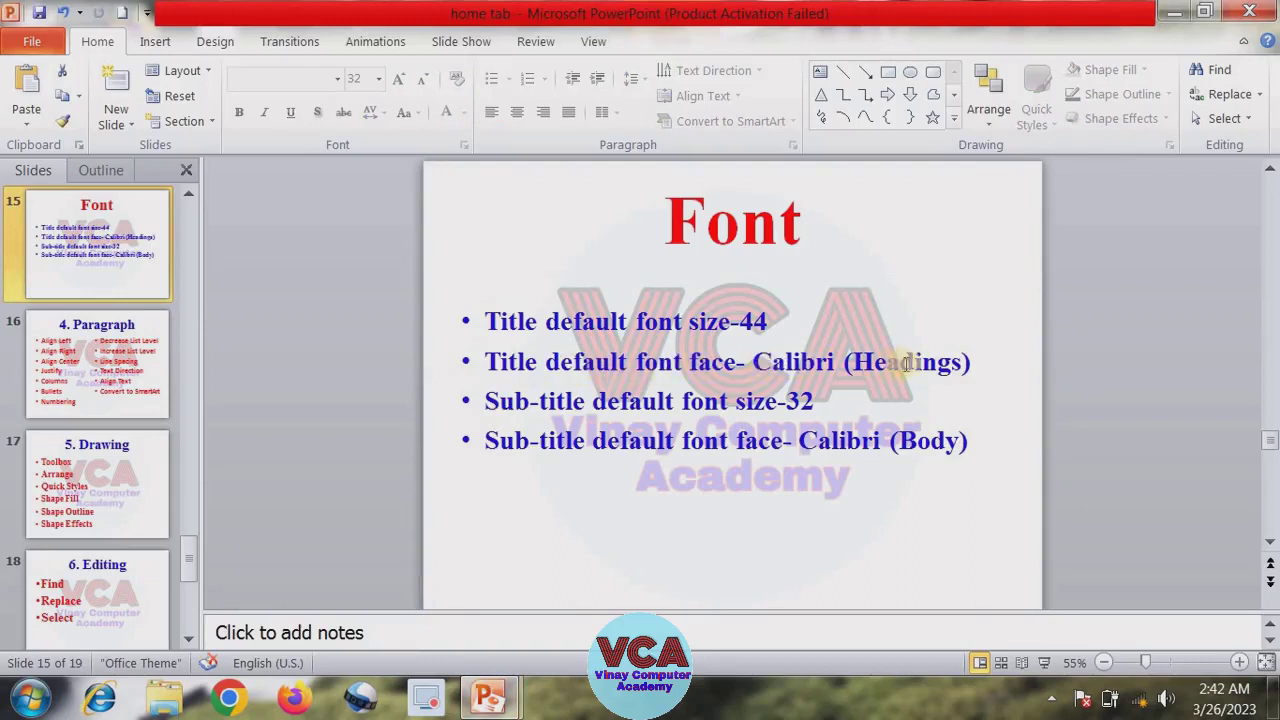
mouse_move(503, 706)
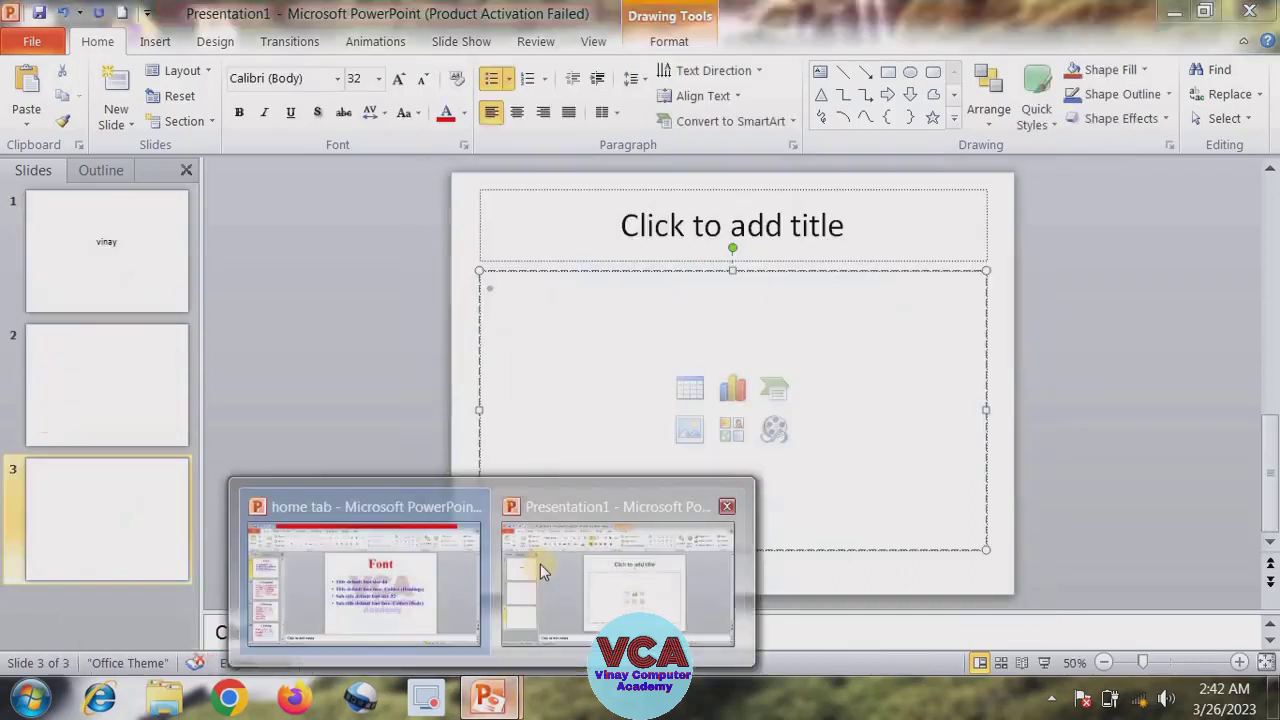
left_click(540, 564)
left_click(626, 240)
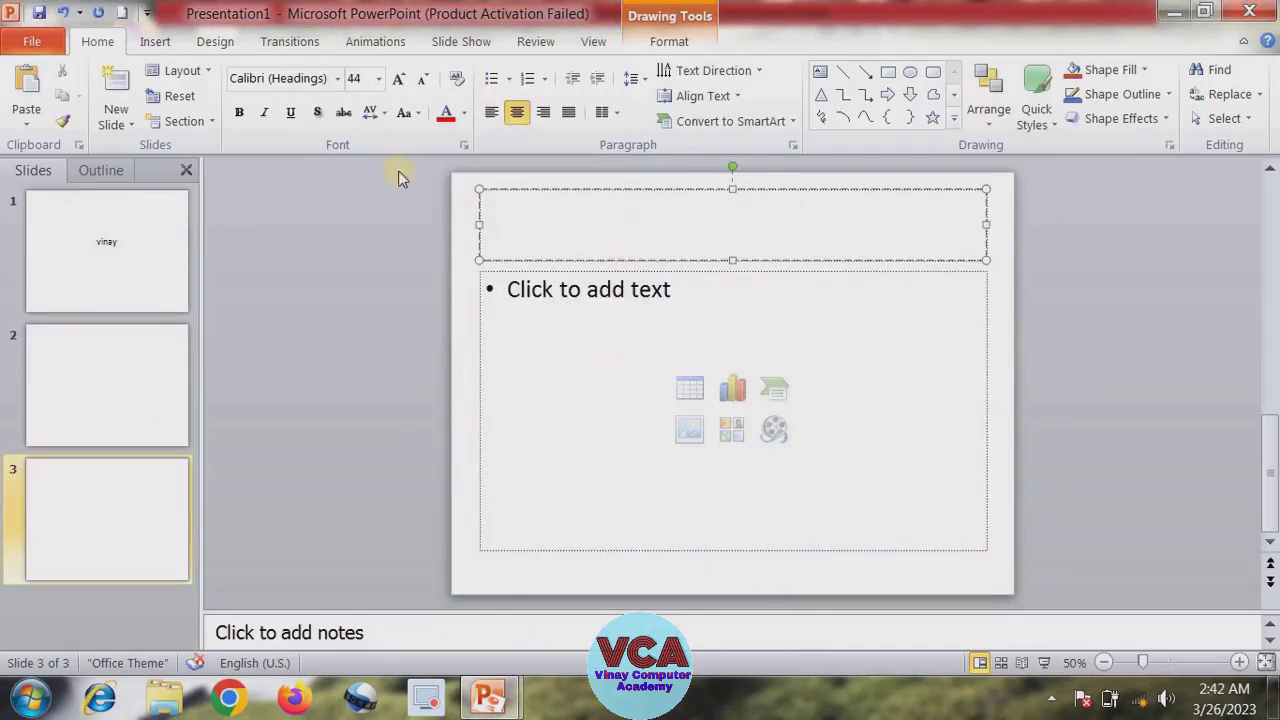
left_click(549, 291)
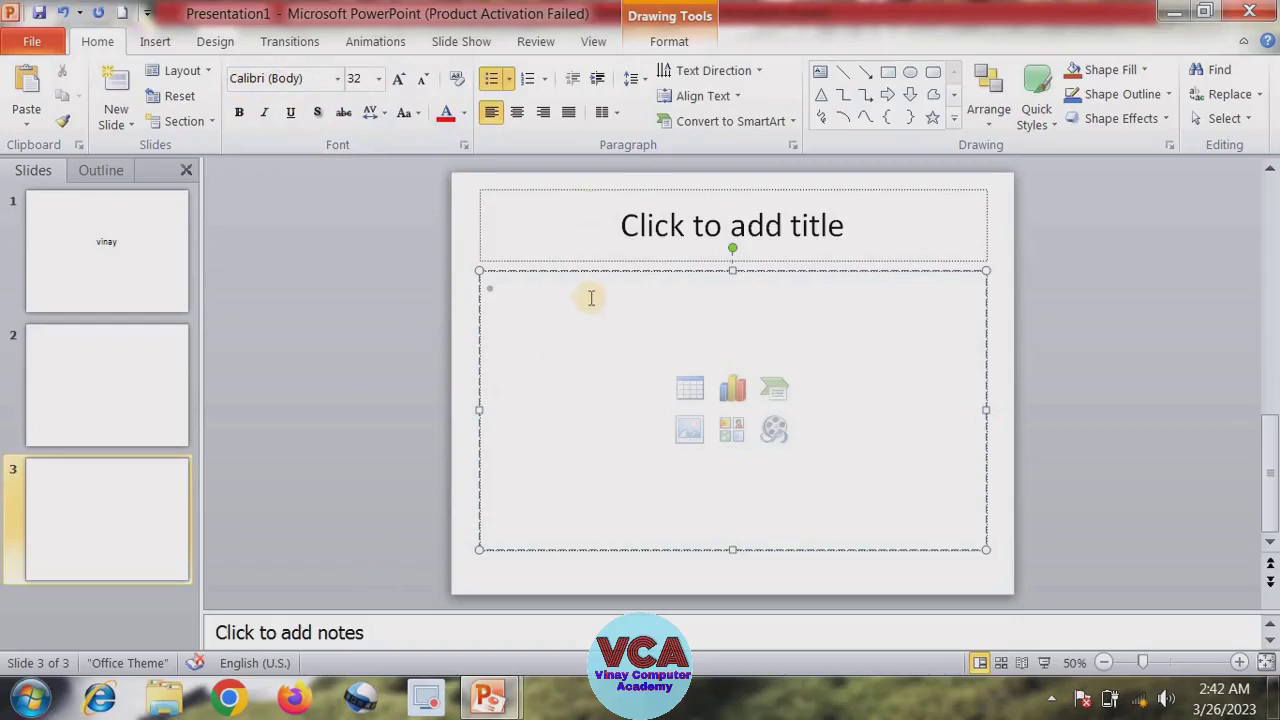
Step: Confirm title default 44 Calibri (Headings) and body 32 Calibri (Body), then return to the lesson deck
mouse_move(485, 700)
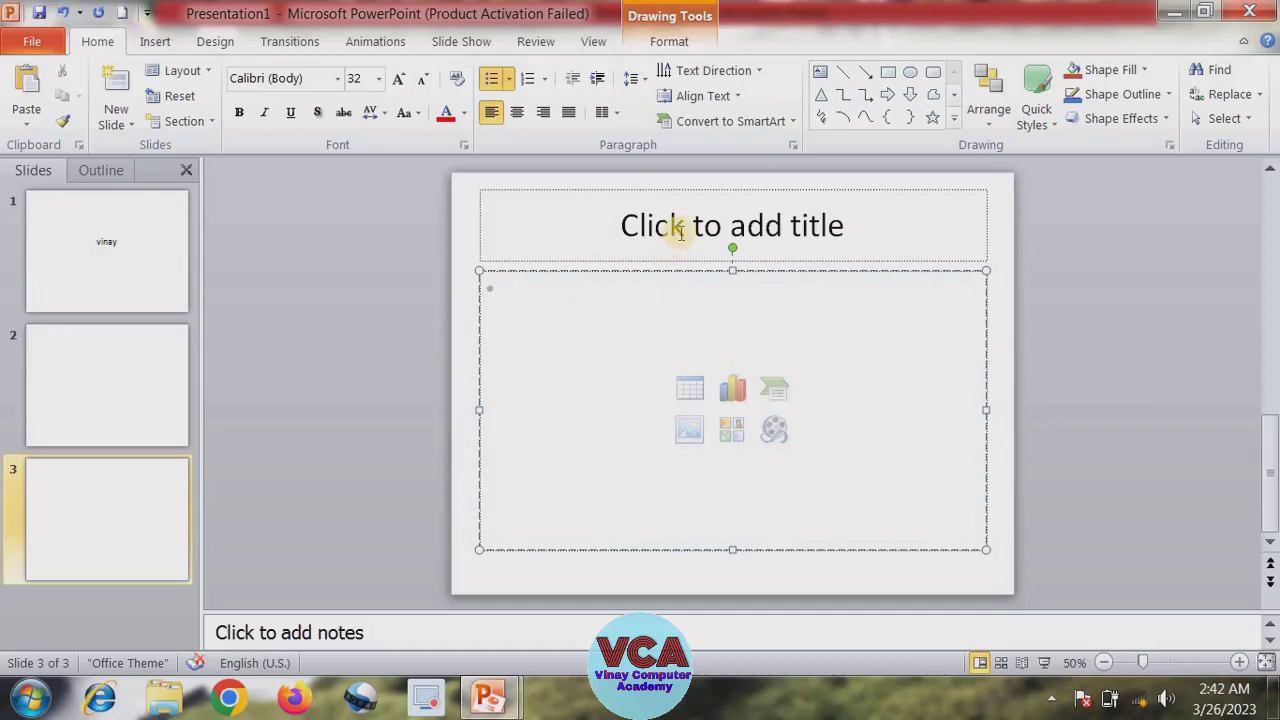
left_click(680, 232)
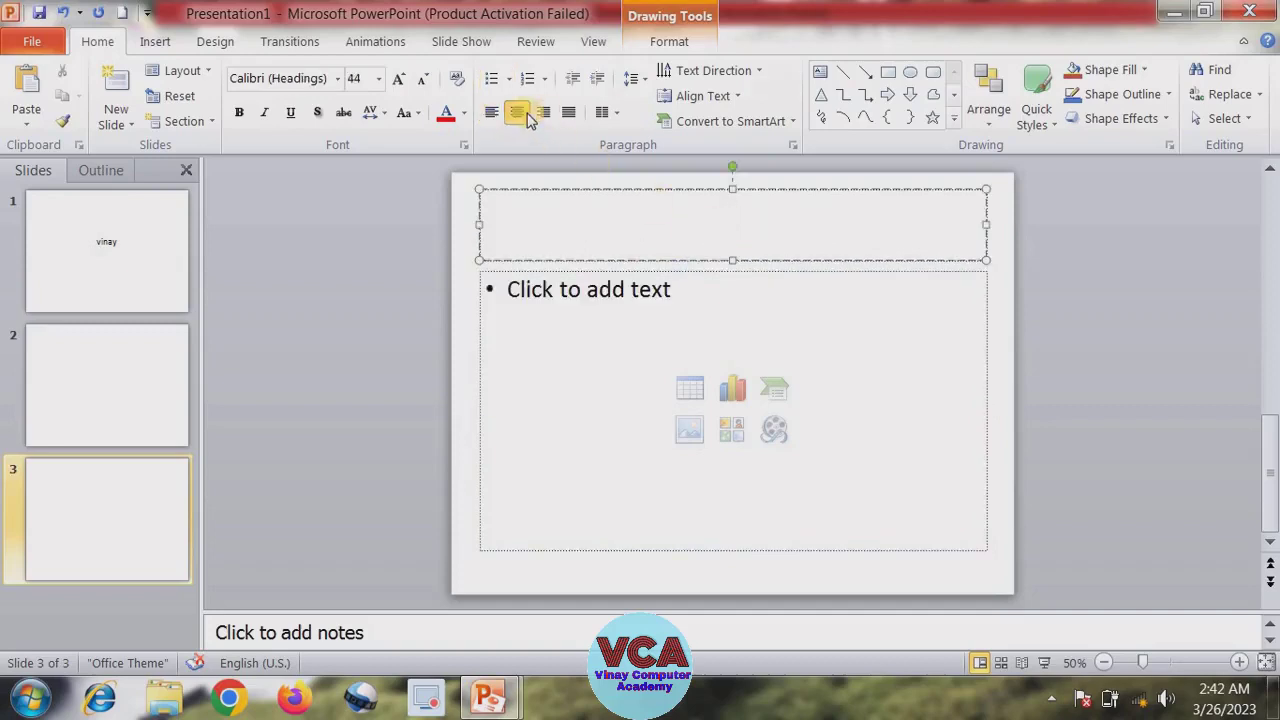
left_click(533, 298)
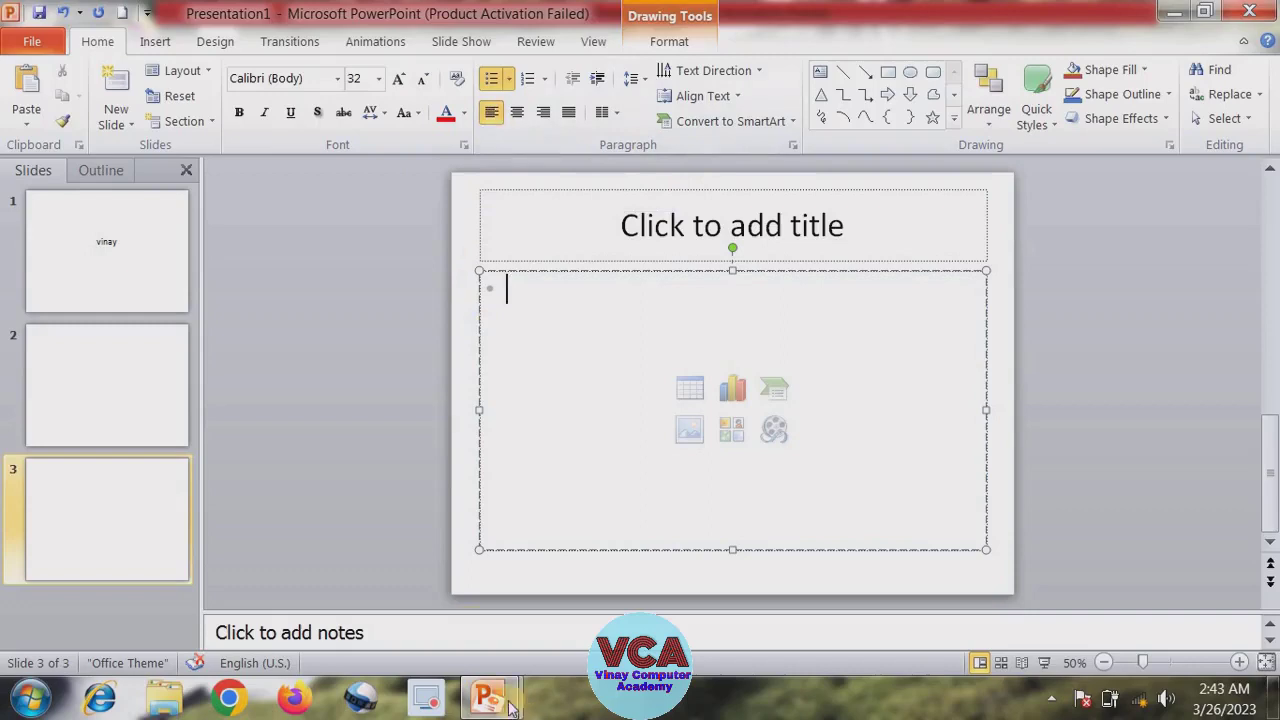
mouse_move(488, 697)
left_click(432, 562)
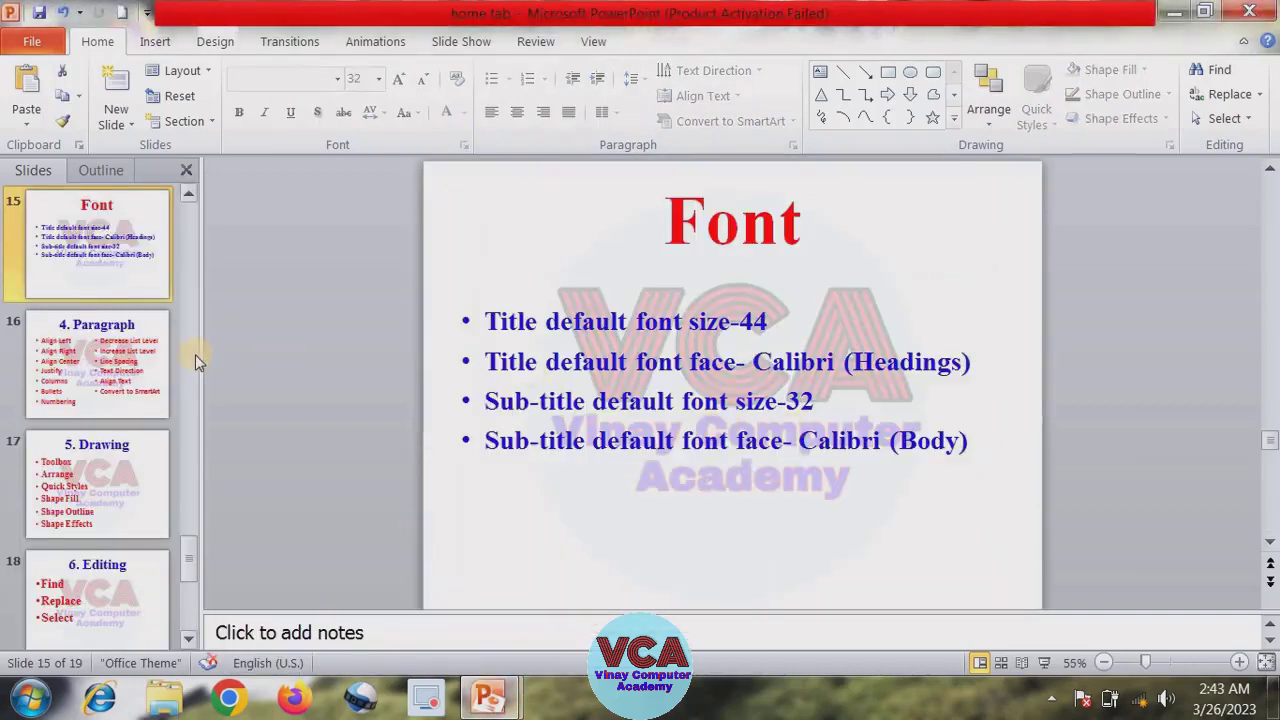
Step: Advance to slide 16, '4. Paragraph', and select its left column of features
key("Down")
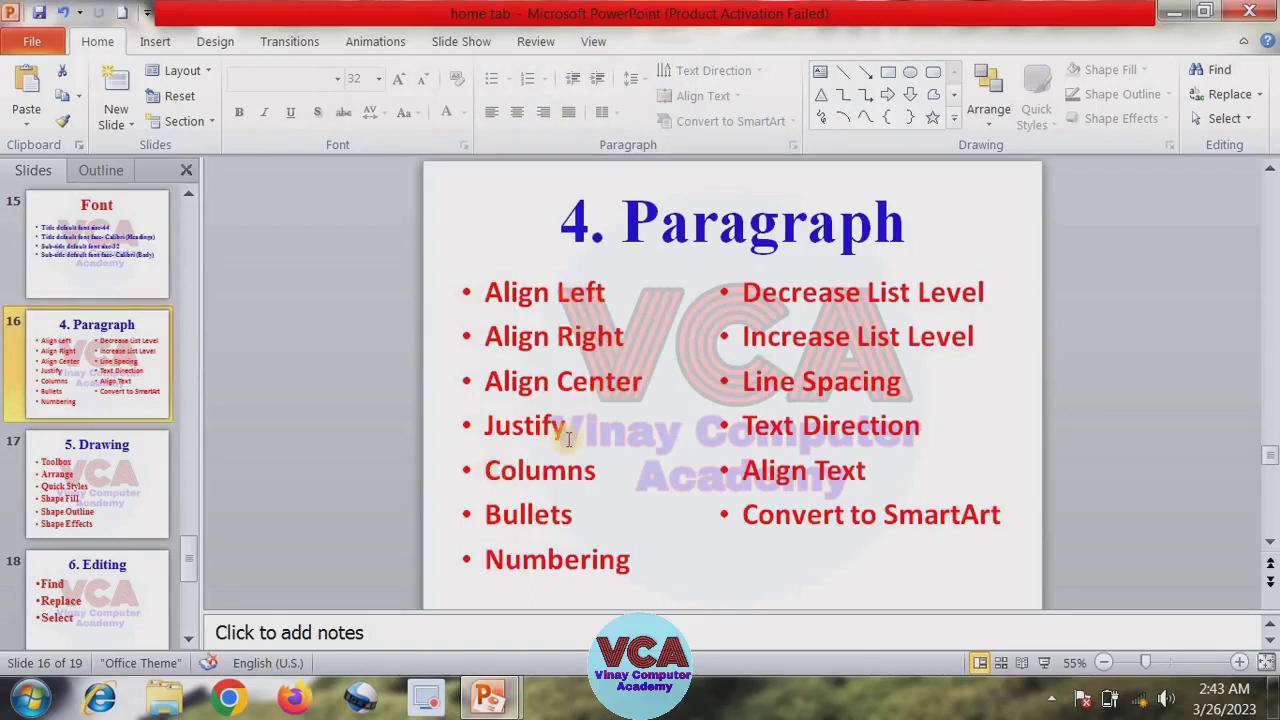
left_click(558, 505)
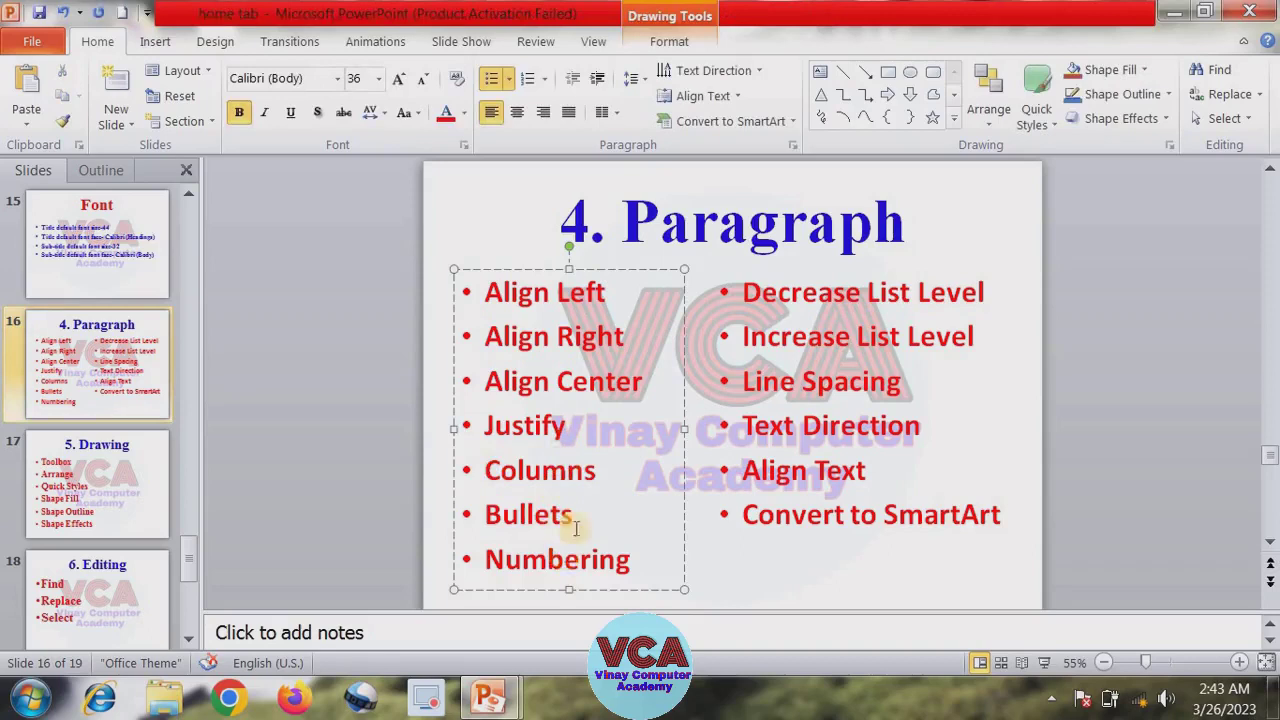
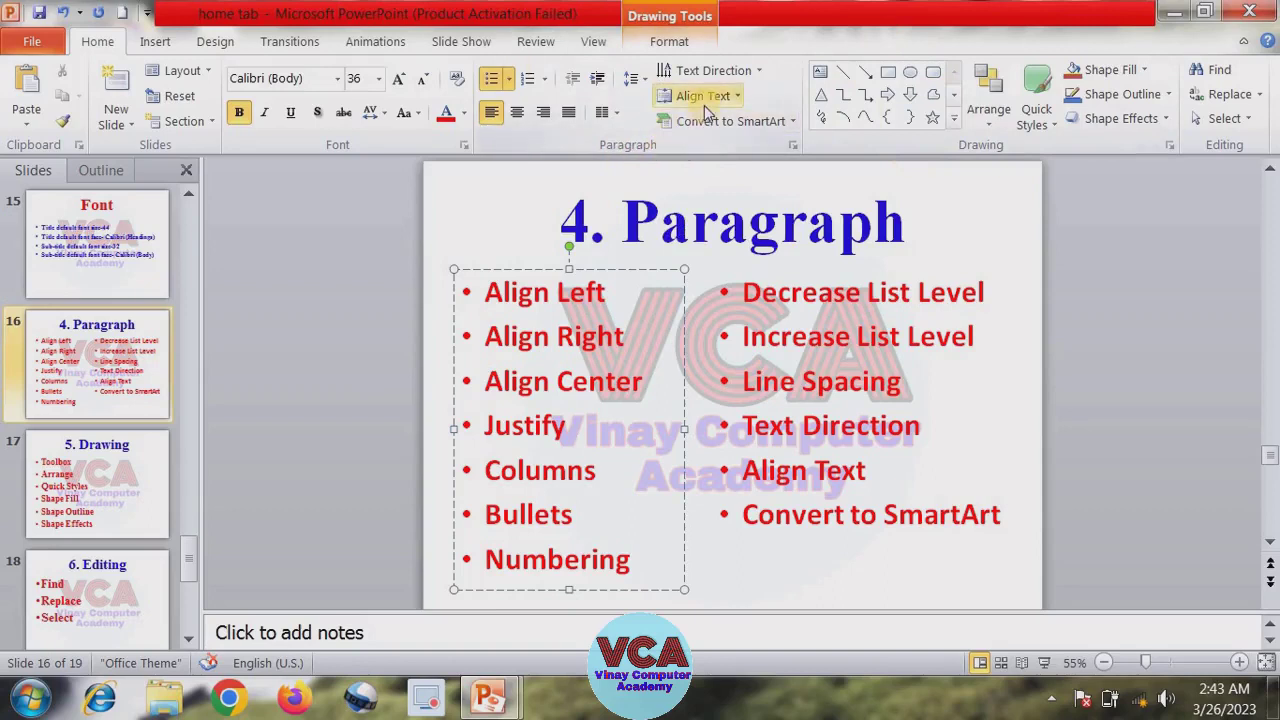
Step: On the Paragraph slide, highlight the title word Paragraph and click into each bullet list
left_click(638, 218)
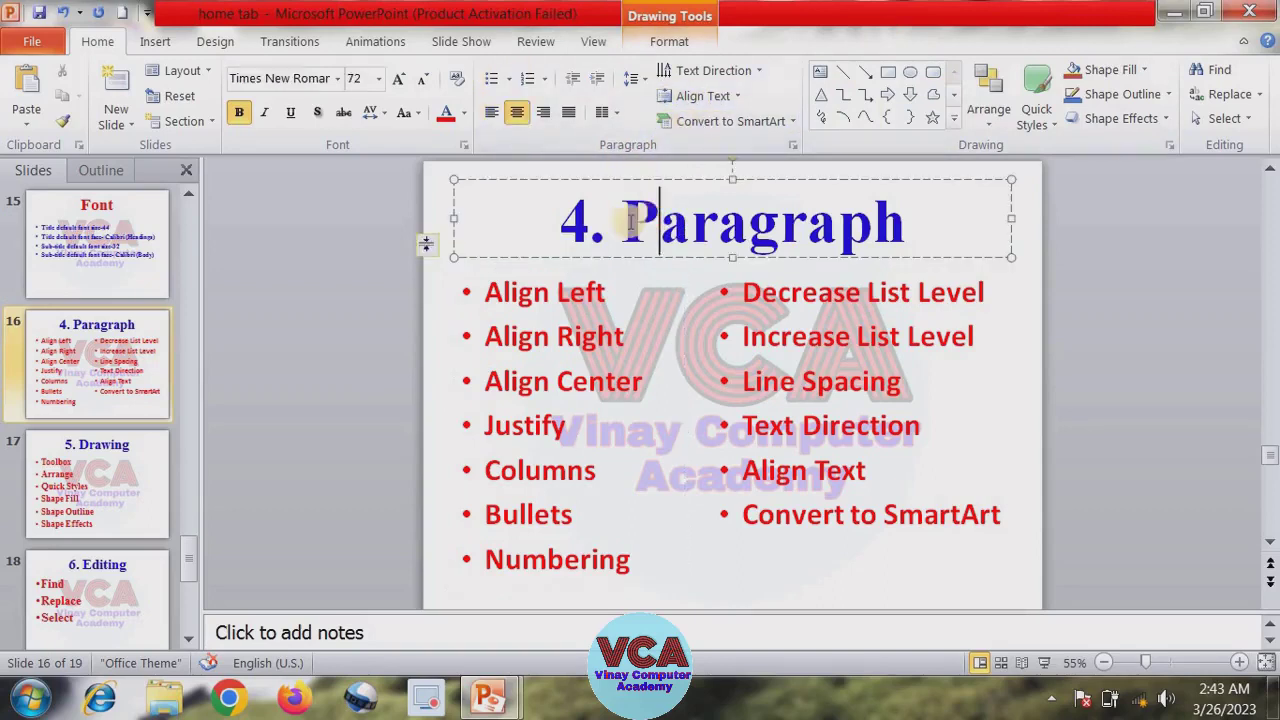
left_click_drag(632, 218, 886, 216)
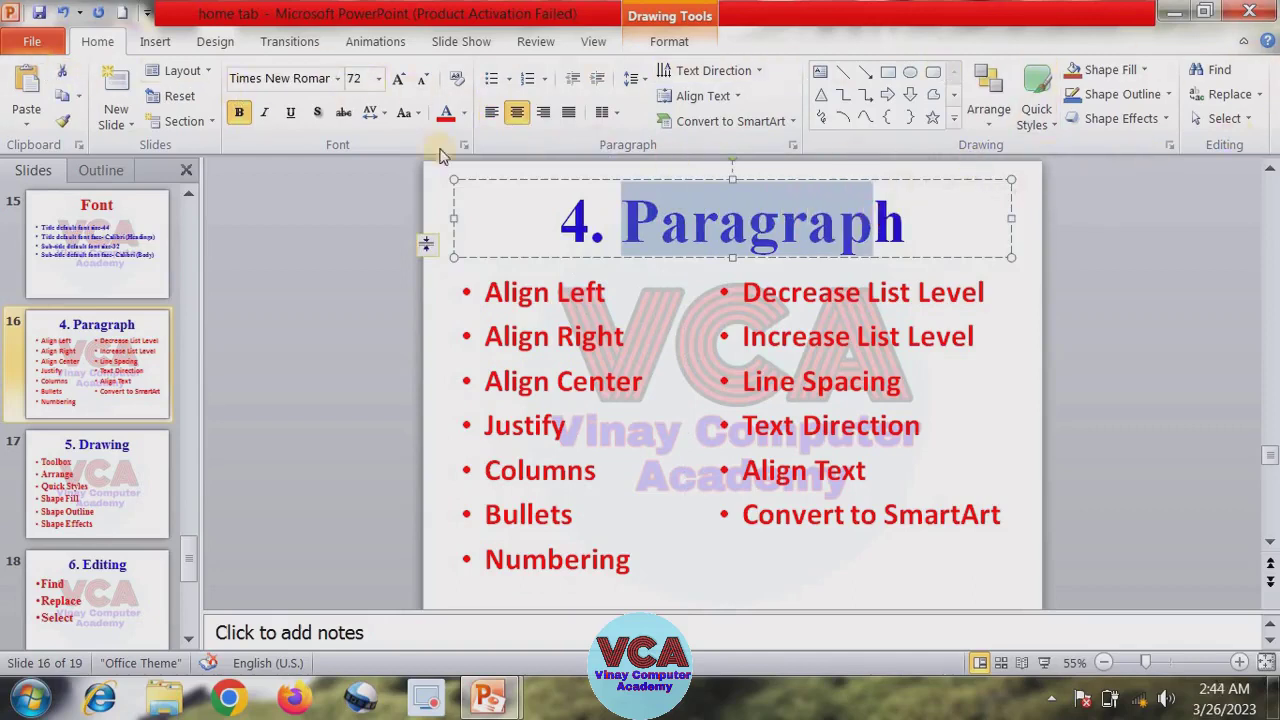
left_click(618, 318)
left_click(798, 345)
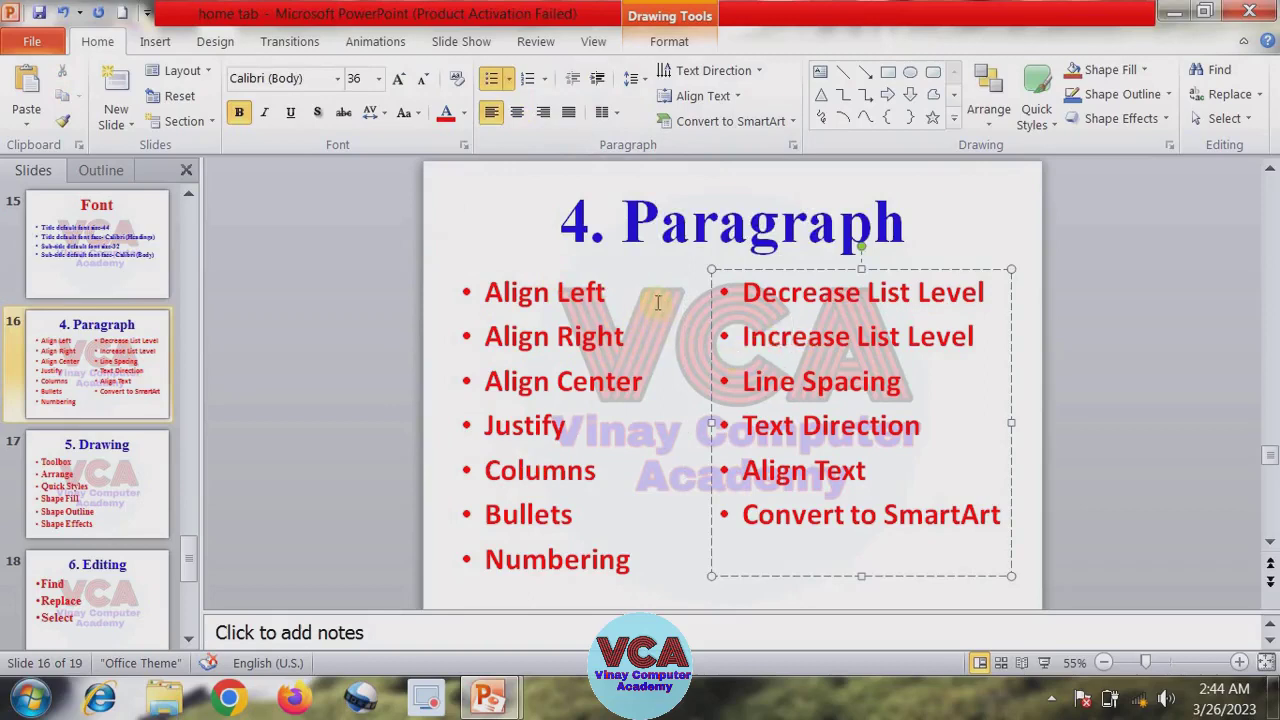
left_click(636, 276)
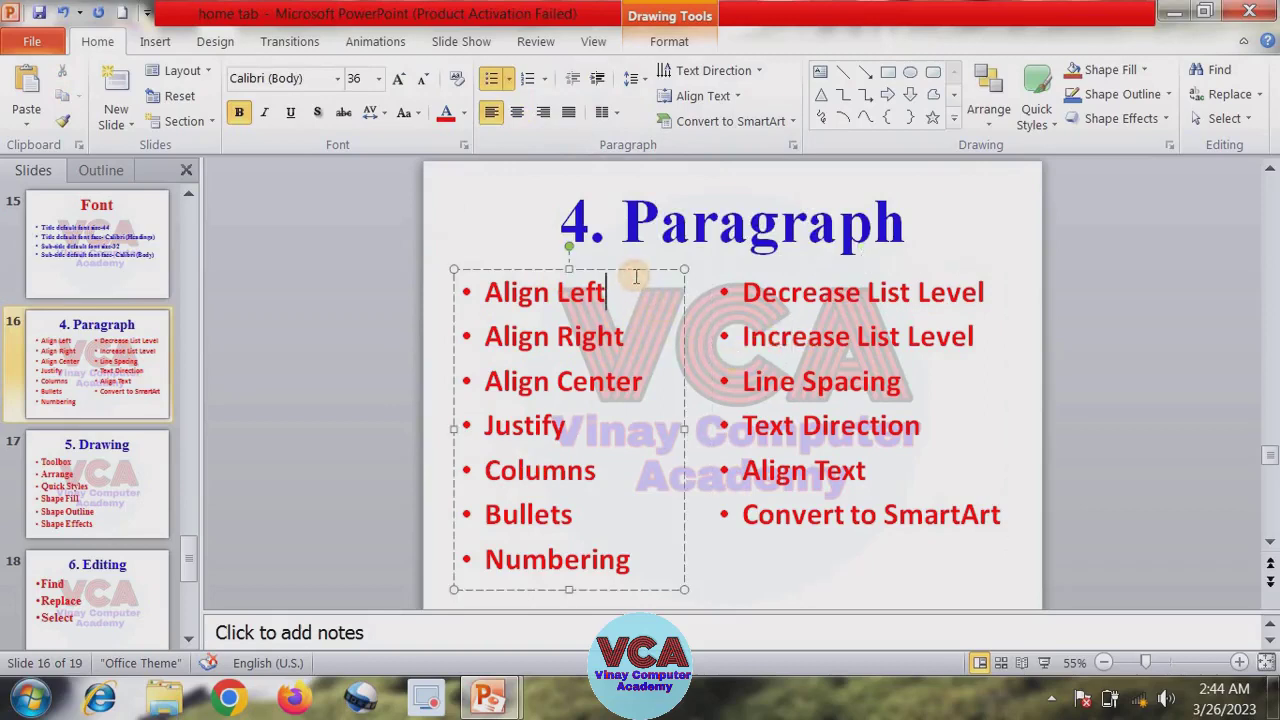
left_click(518, 224)
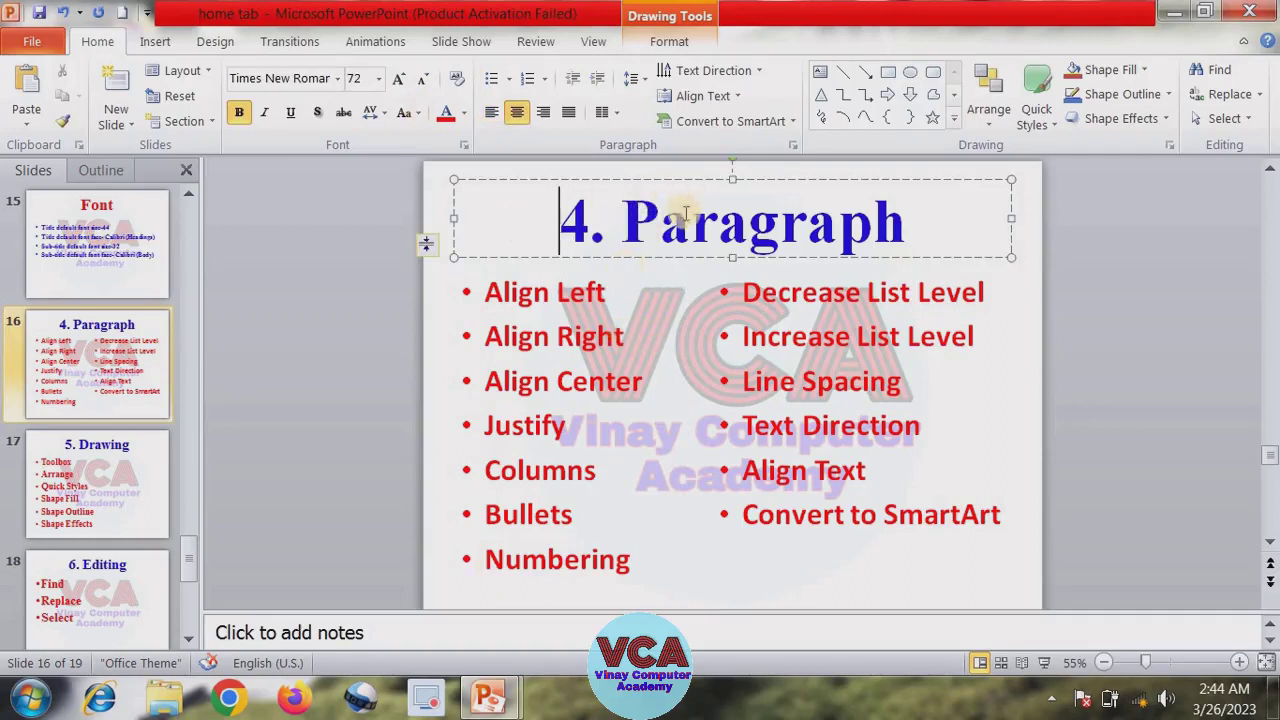
Step: In Presentation1, preview the Bullets, Numbering and Line Spacing dropdowns without applying any
left_click(488, 697)
left_click(597, 620)
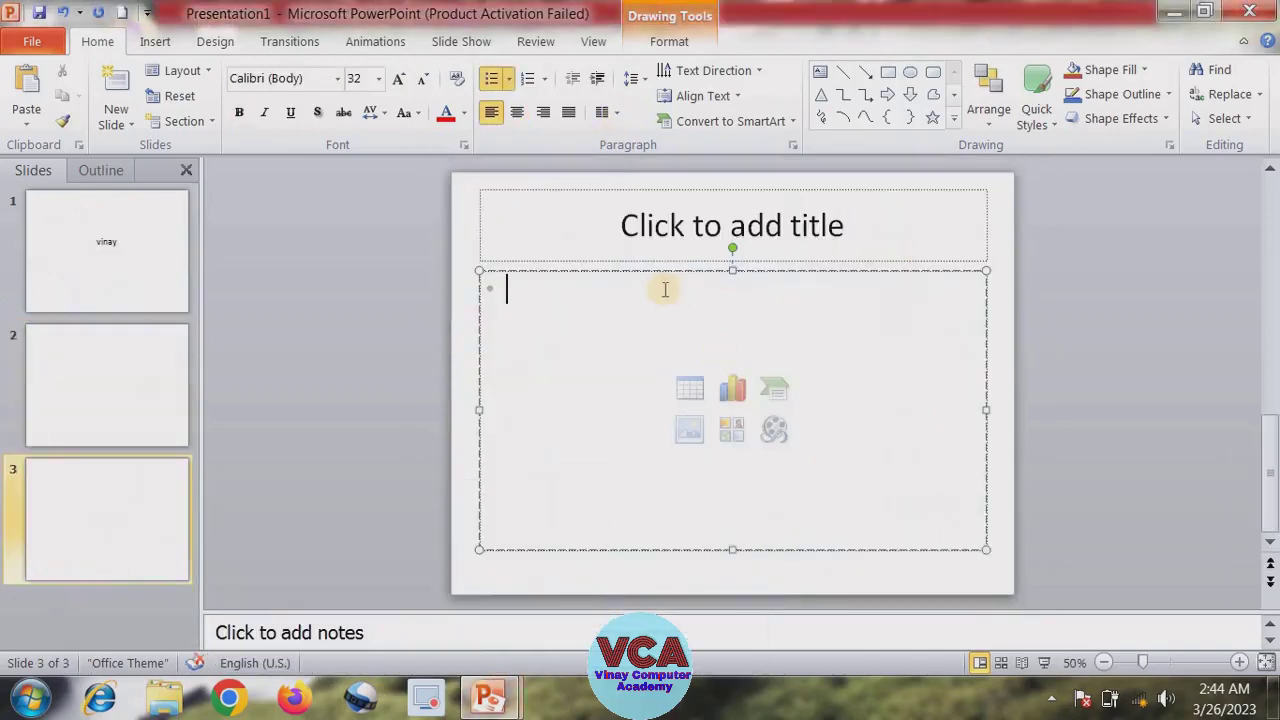
left_click(509, 82)
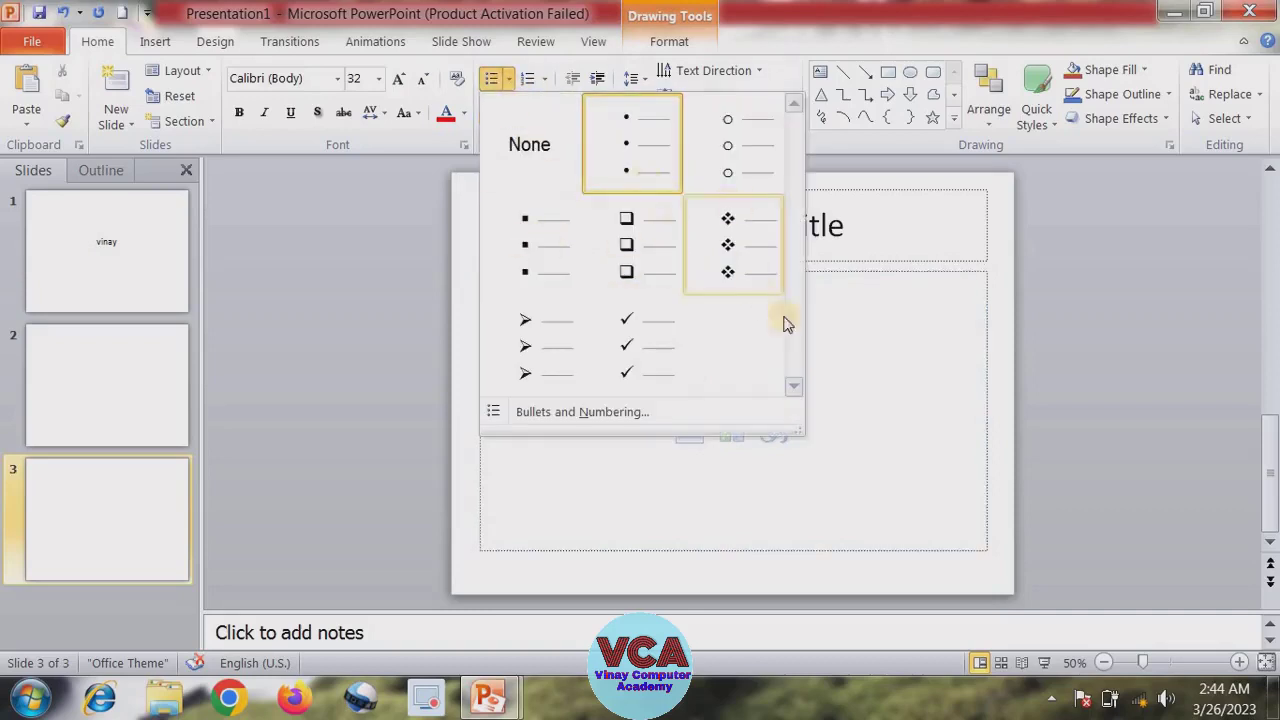
left_click(871, 317)
left_click(543, 79)
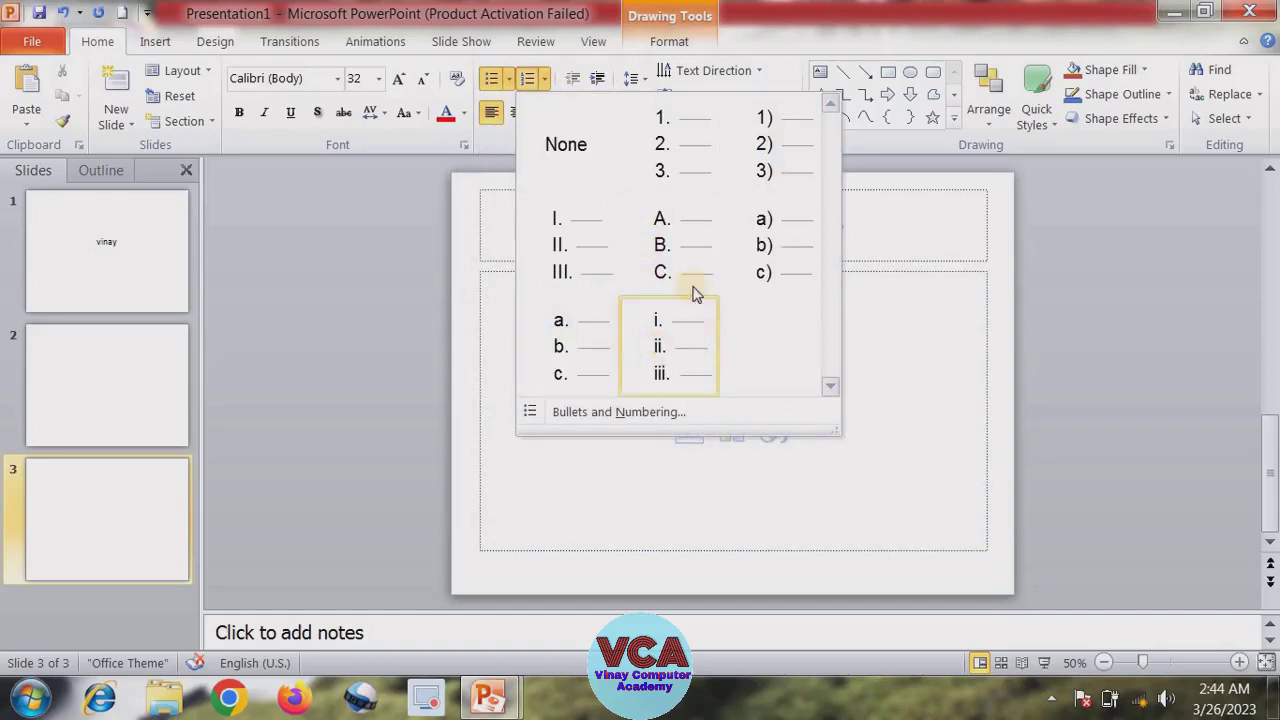
left_click(872, 293)
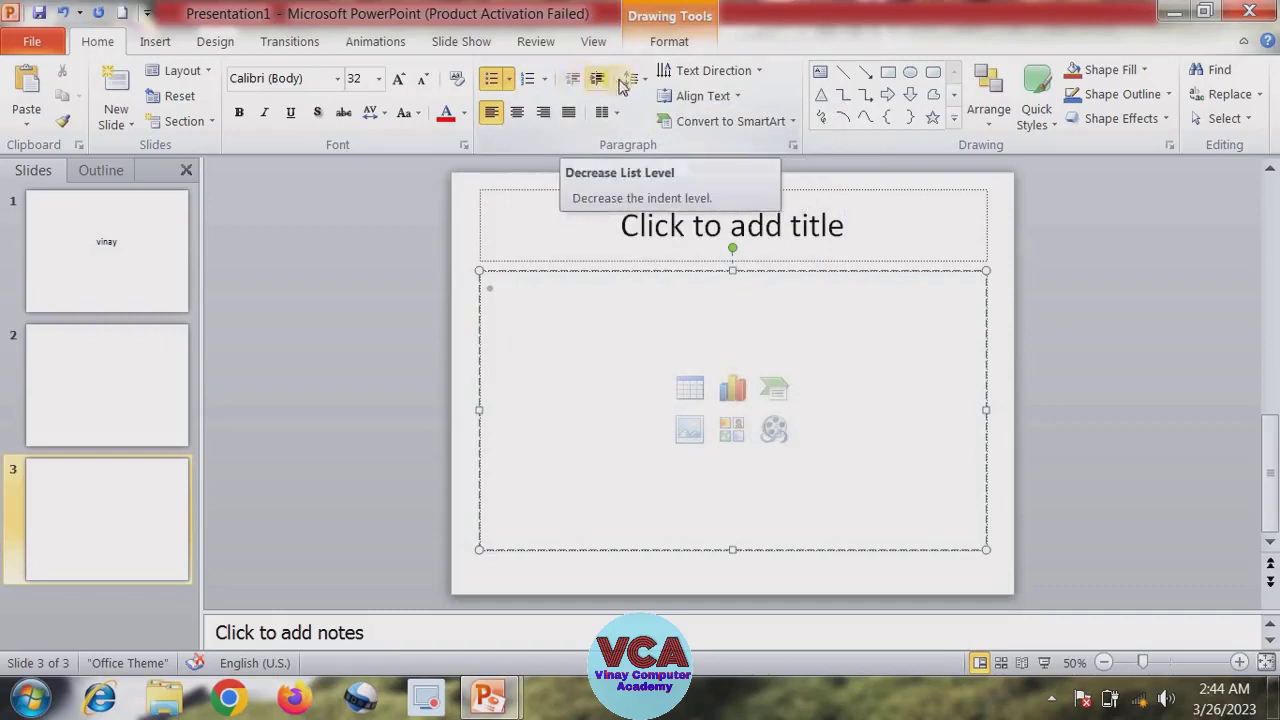
left_click(641, 89)
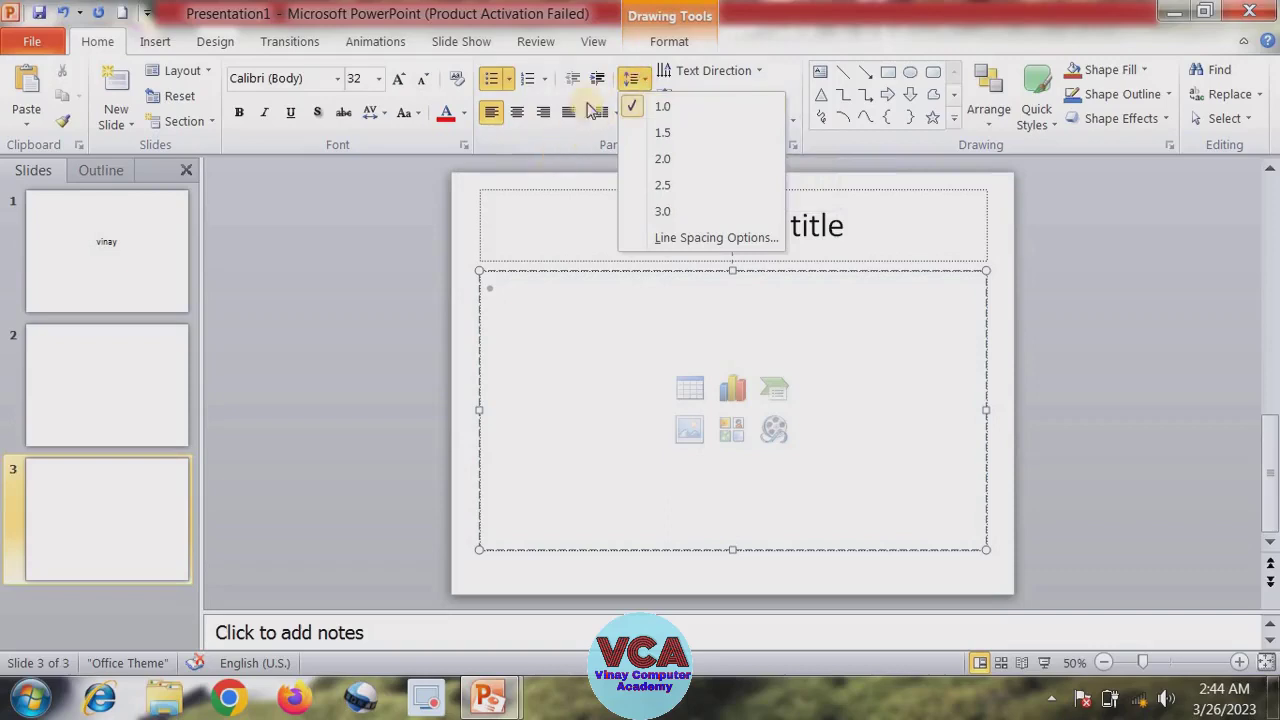
left_click(551, 186)
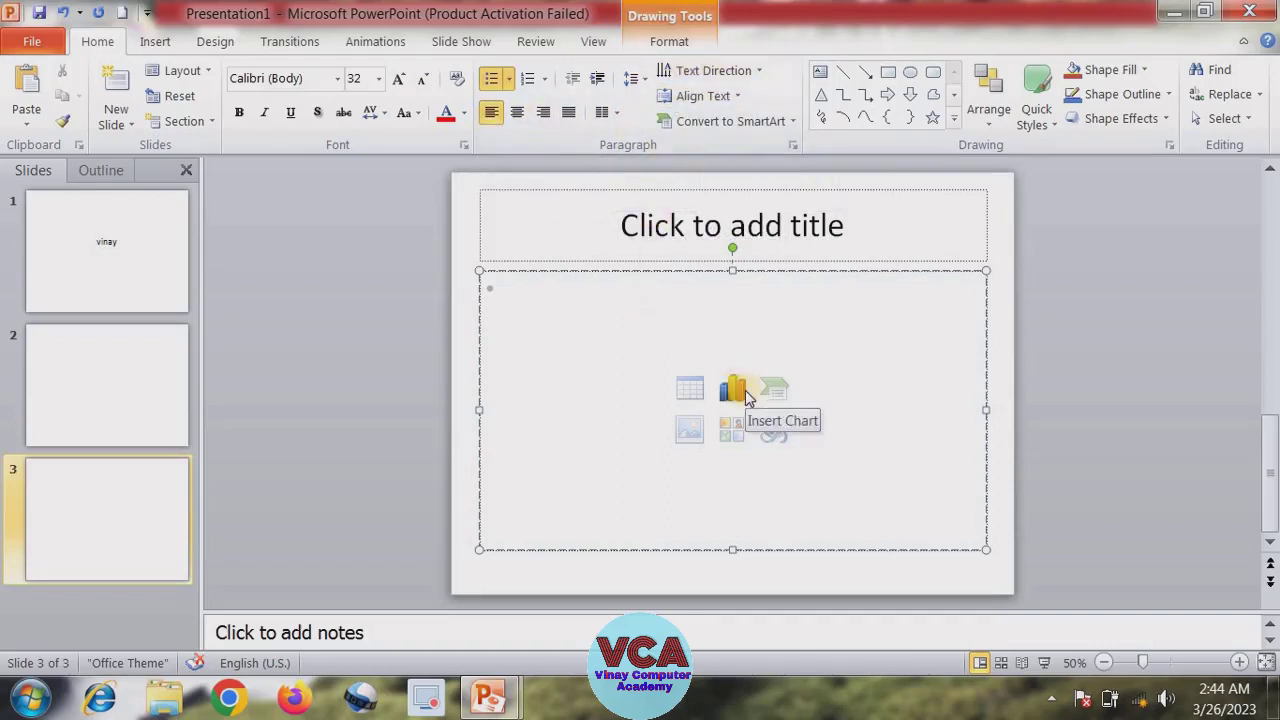
Step: Type the bullet VANAY COMPUTER ACADEMY, previewing Text Direction and keeping it Horizontal
type("VANAY")
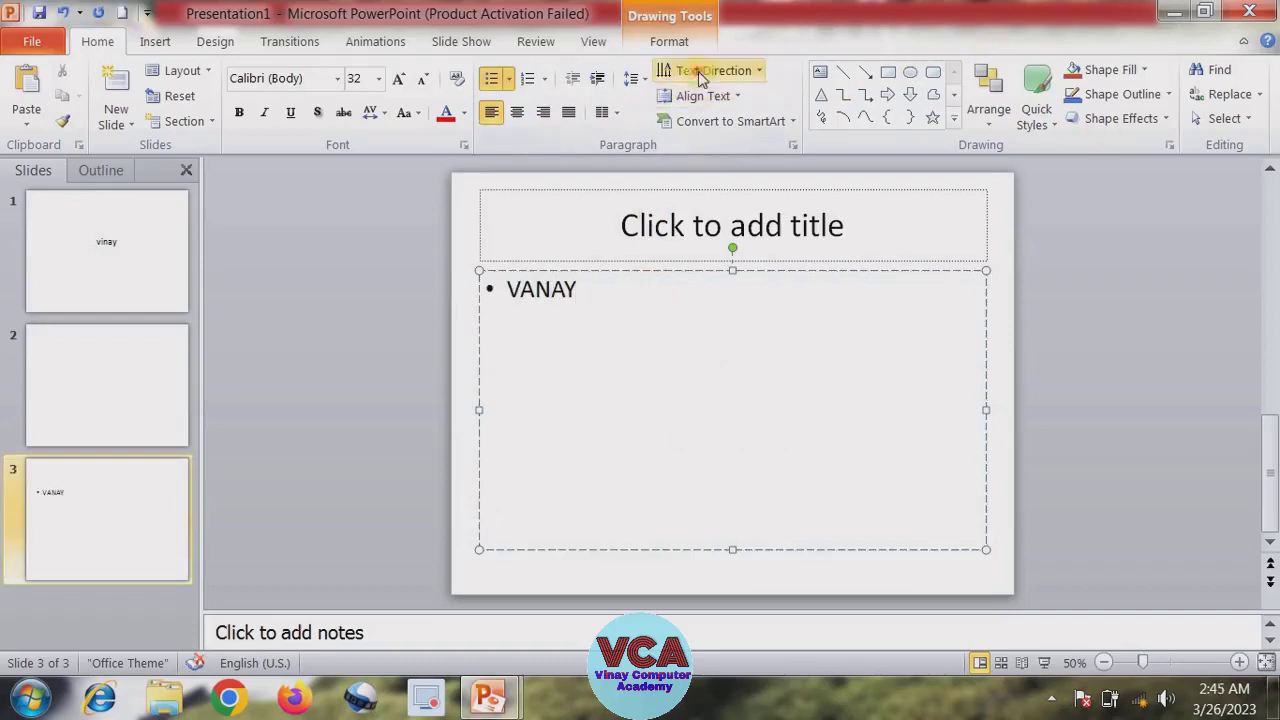
left_click(698, 71)
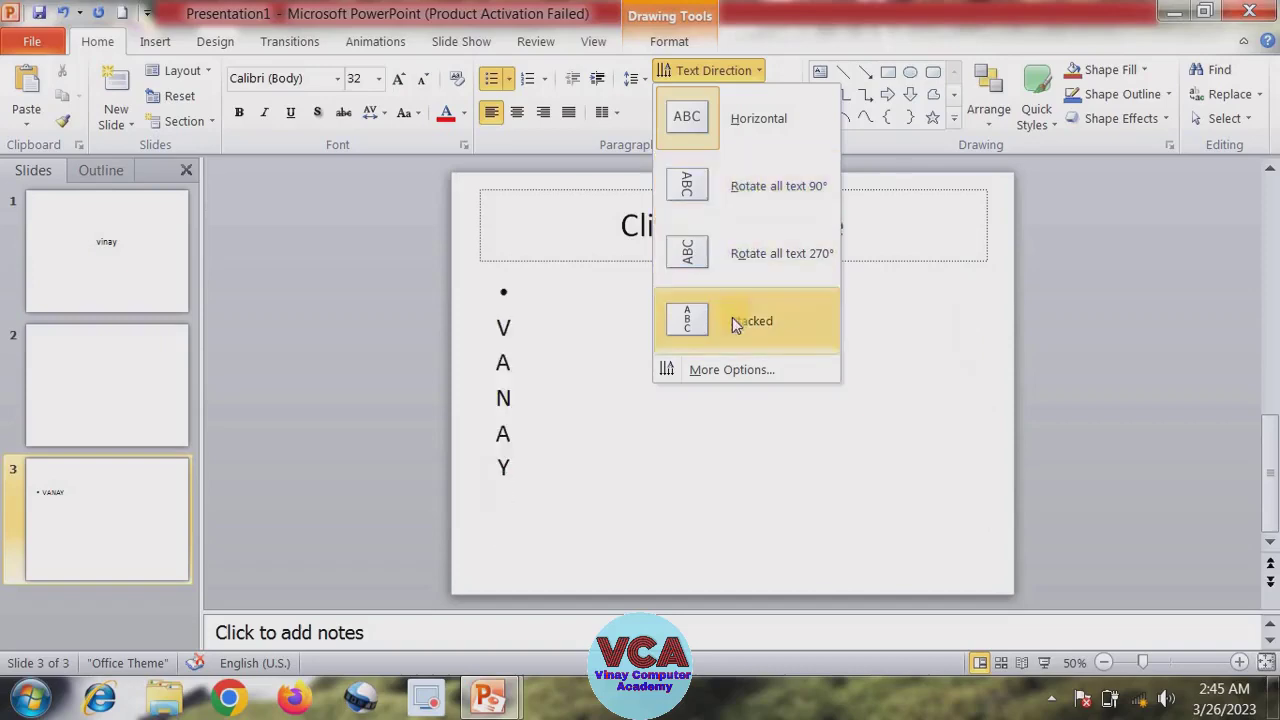
left_click(575, 292)
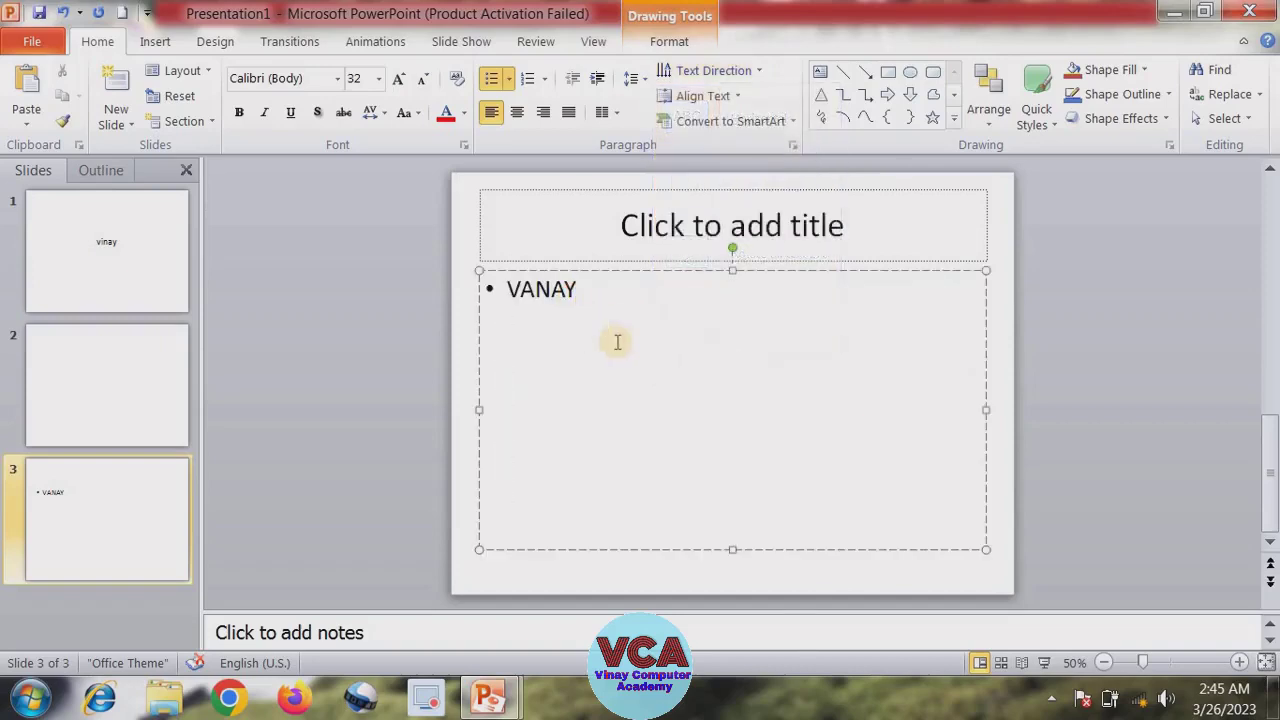
type(" COMU")
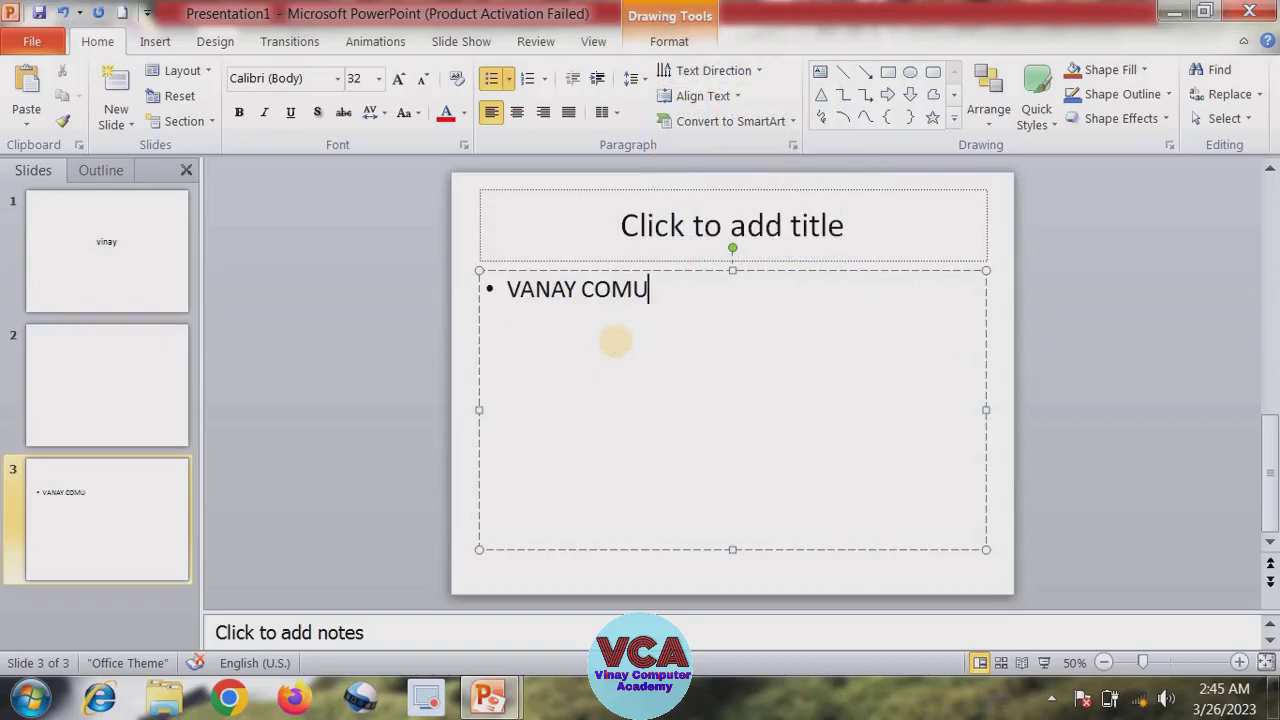
key("BackSpace")
key("BackSpace")
type("P")
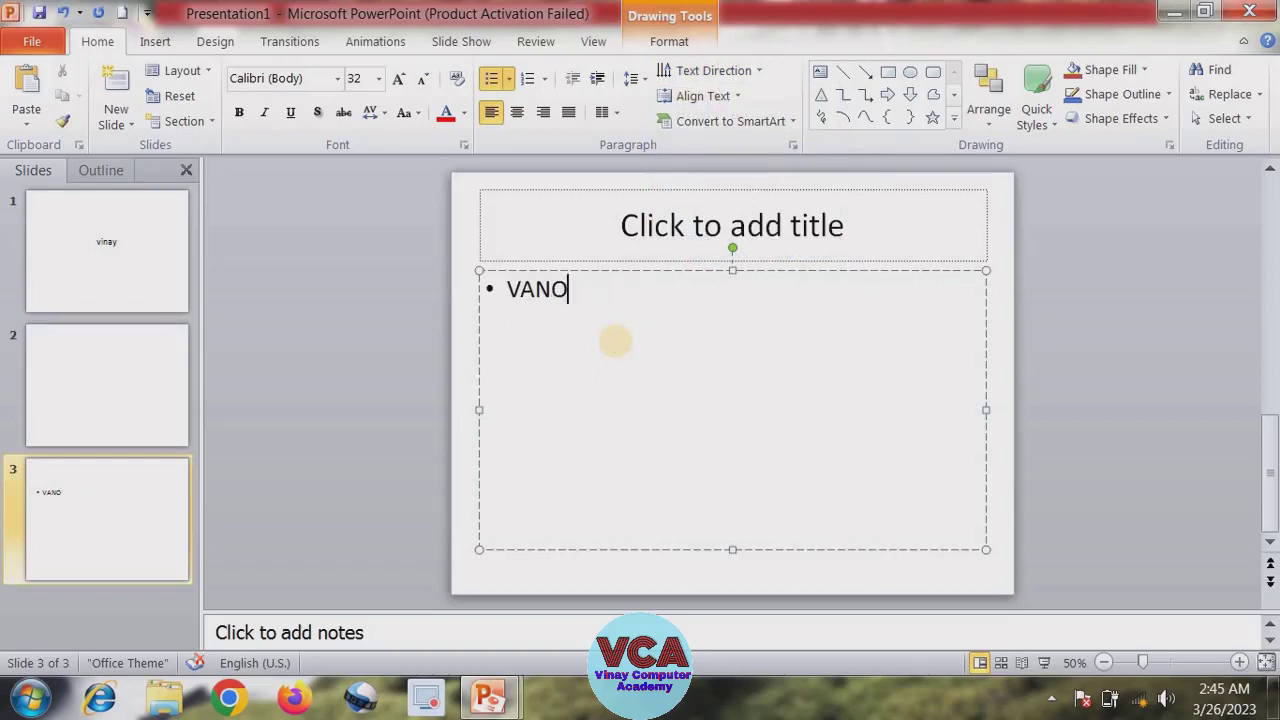
type("NAY COMP")
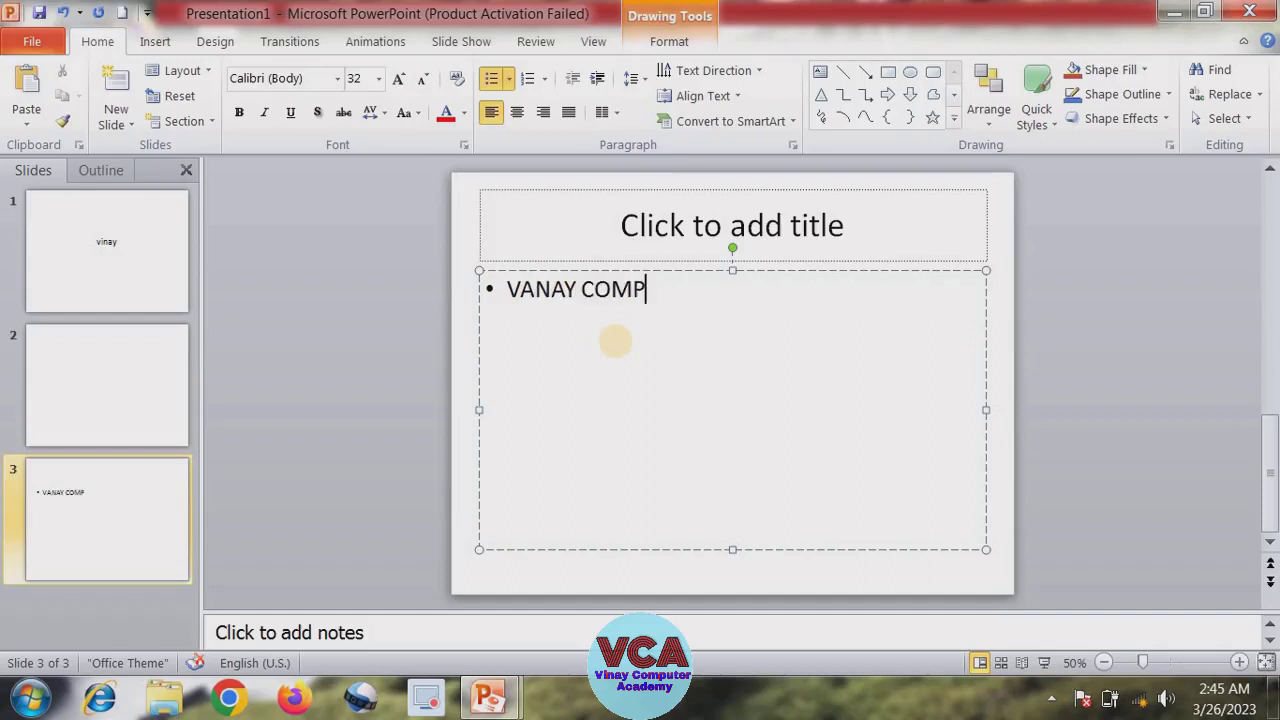
type("UTER ACADEMY")
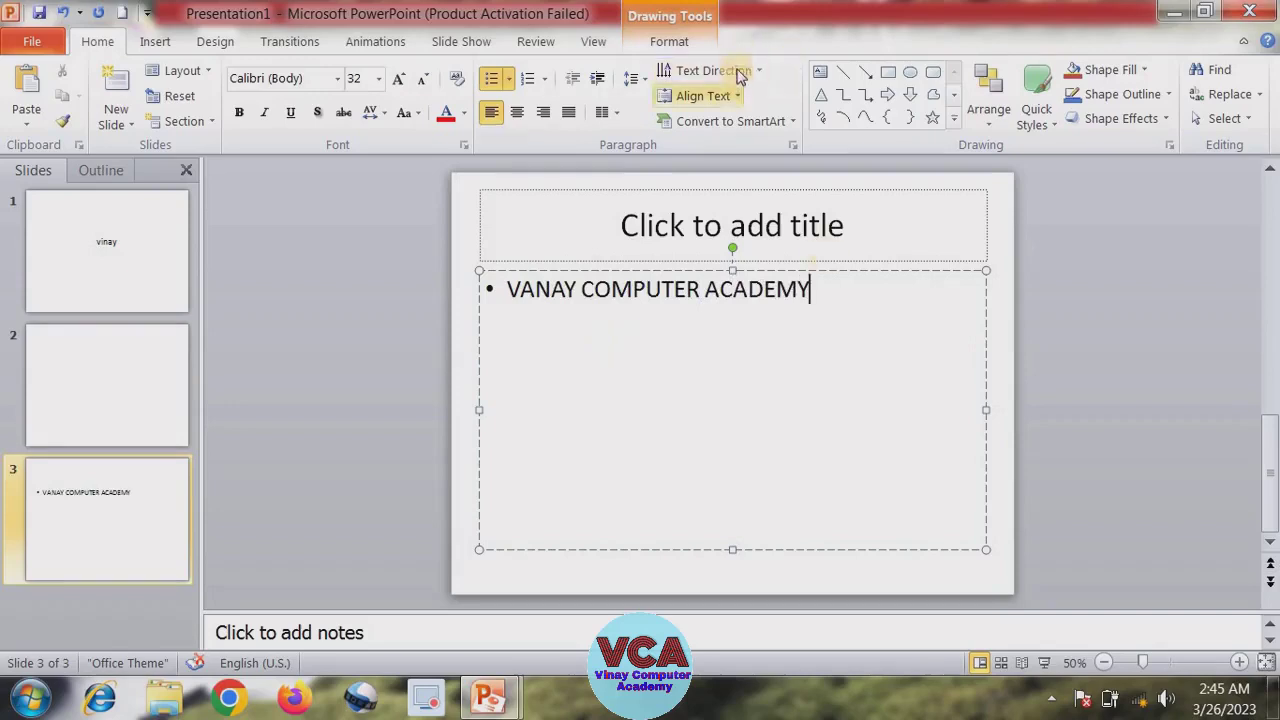
left_click(712, 70)
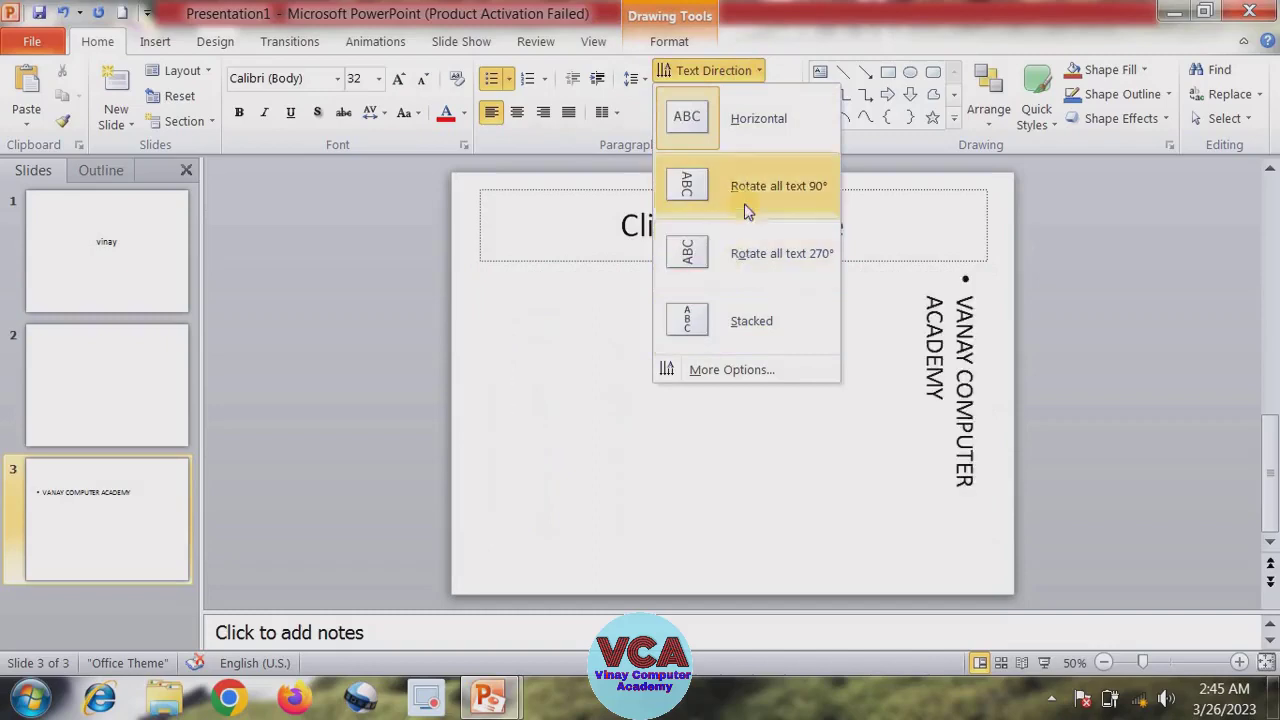
left_click(751, 138)
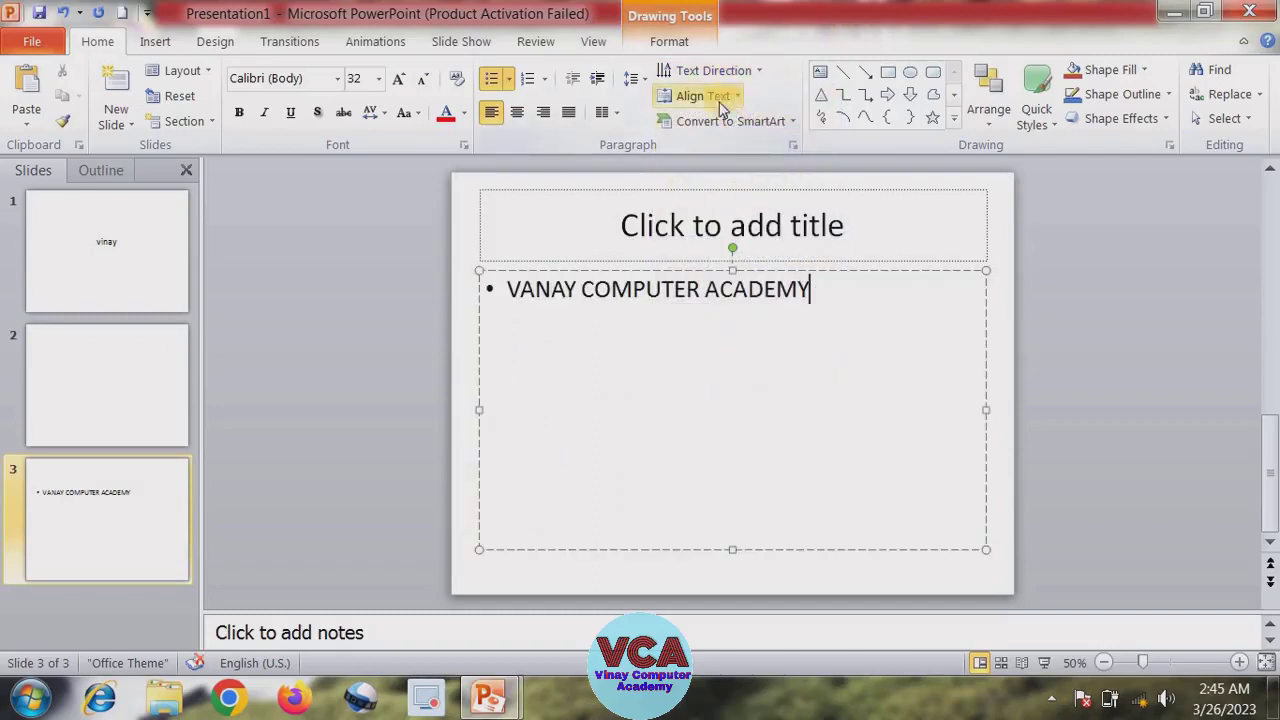
Step: Select the VANAY COMPUTER ACADEMY line and set its Align Text option to Top
left_click(710, 100)
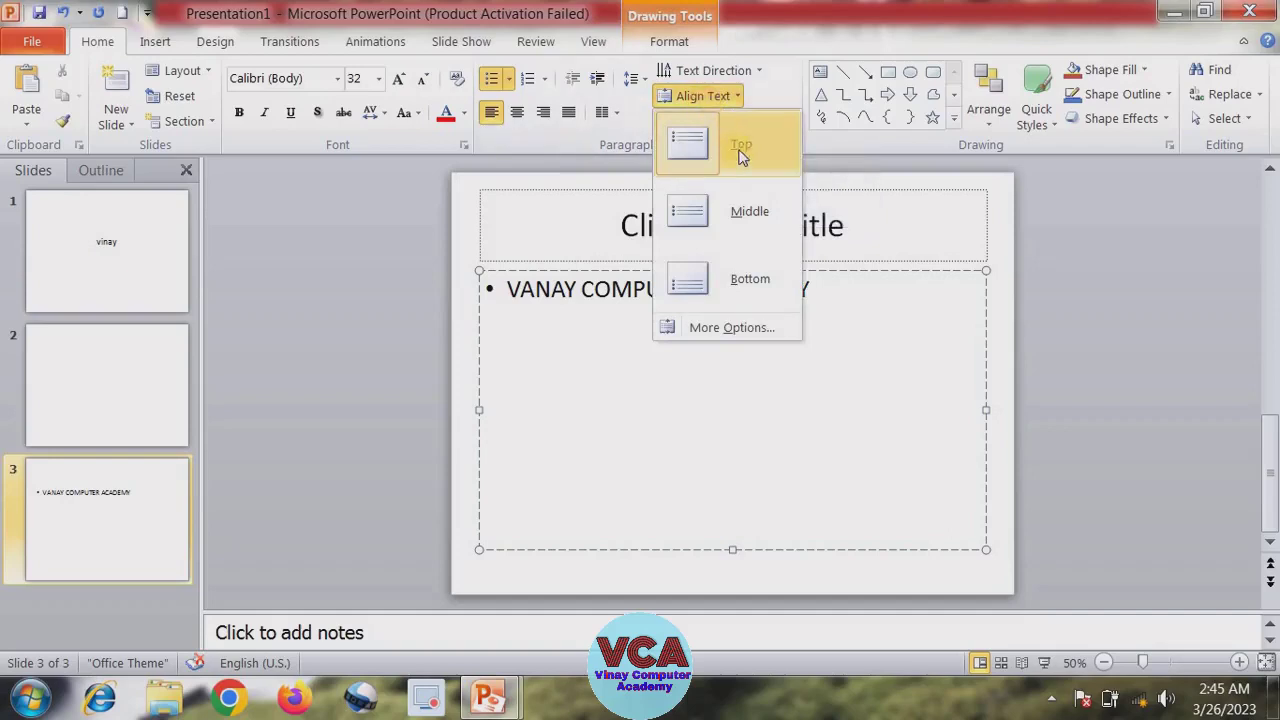
left_click(735, 211)
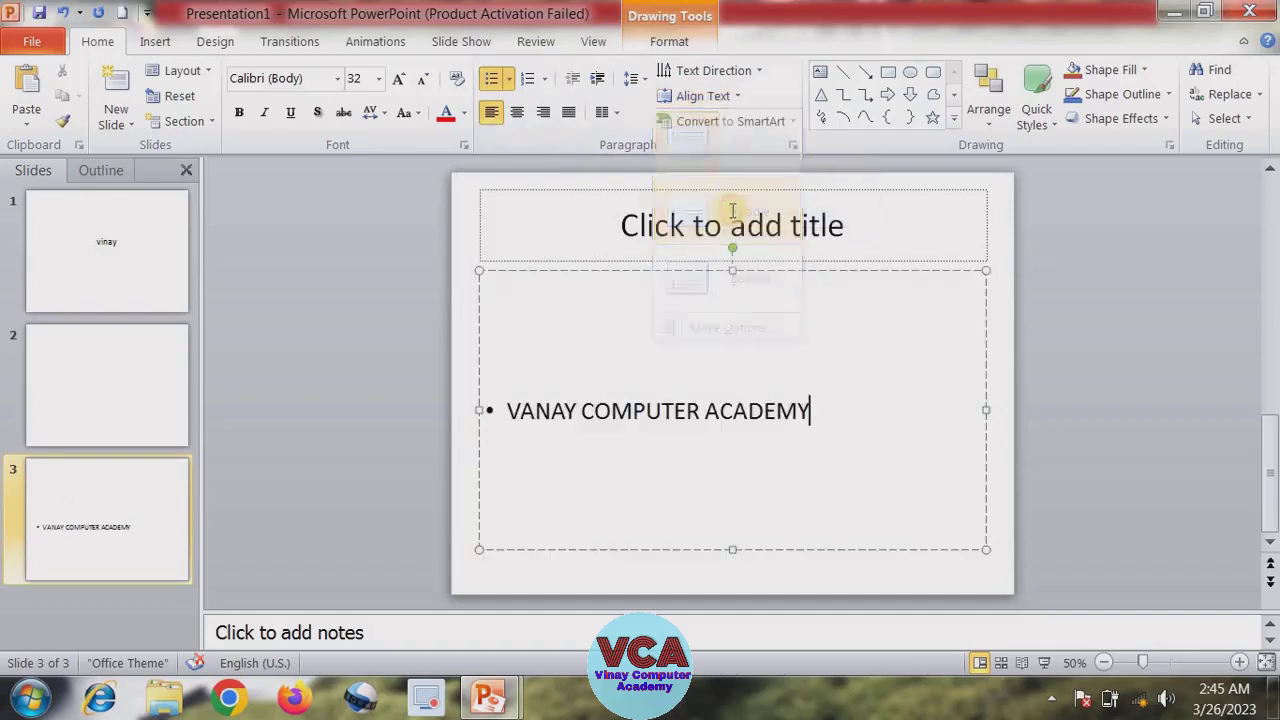
left_click(714, 97)
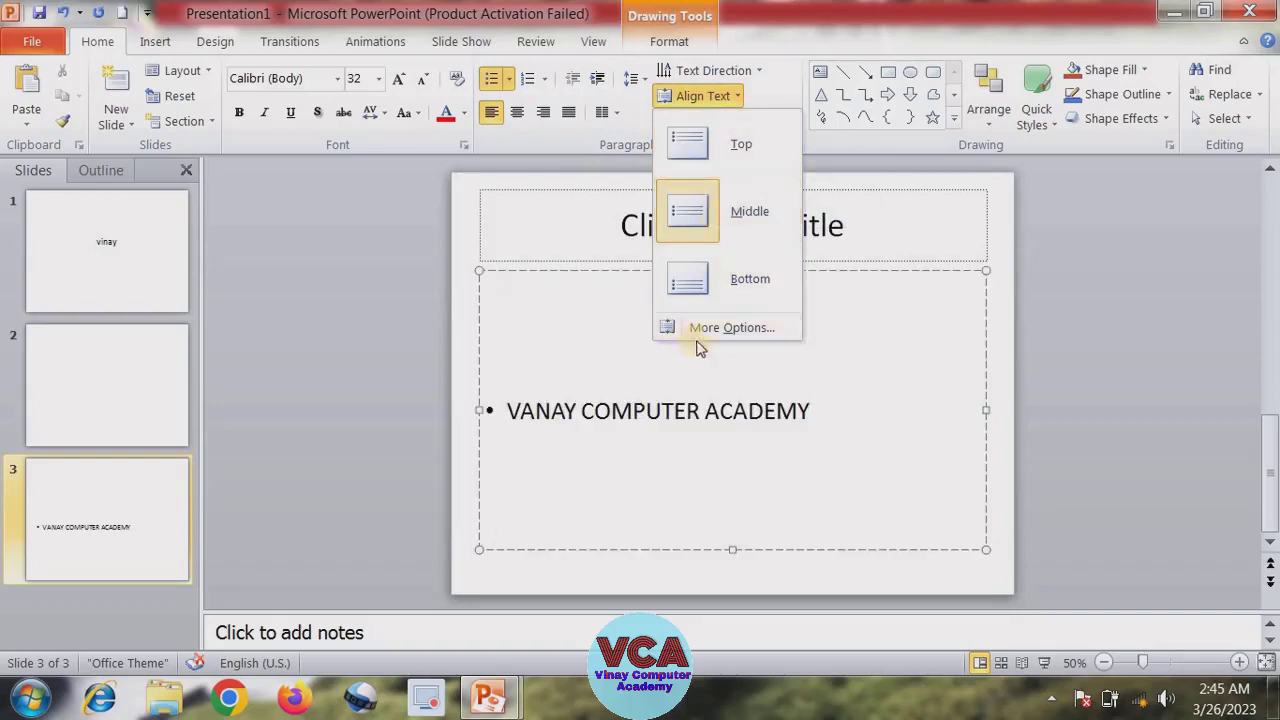
left_click(843, 333)
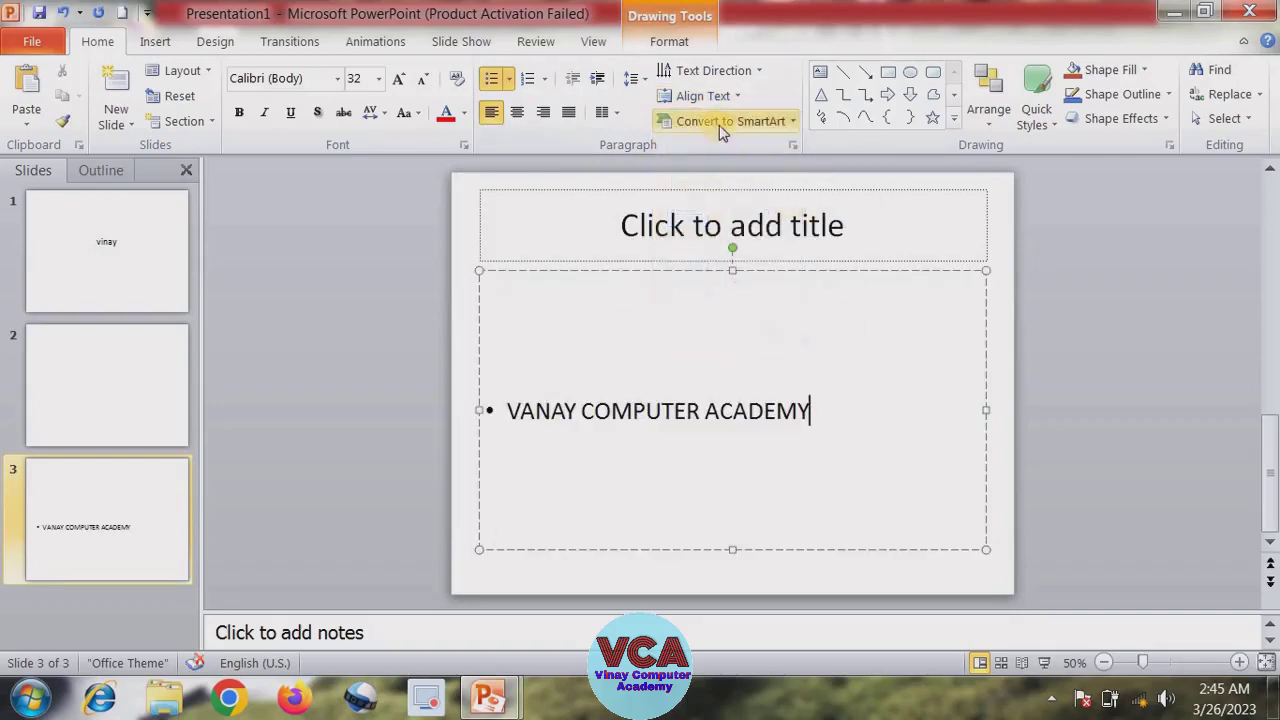
left_click_drag(815, 410, 568, 408)
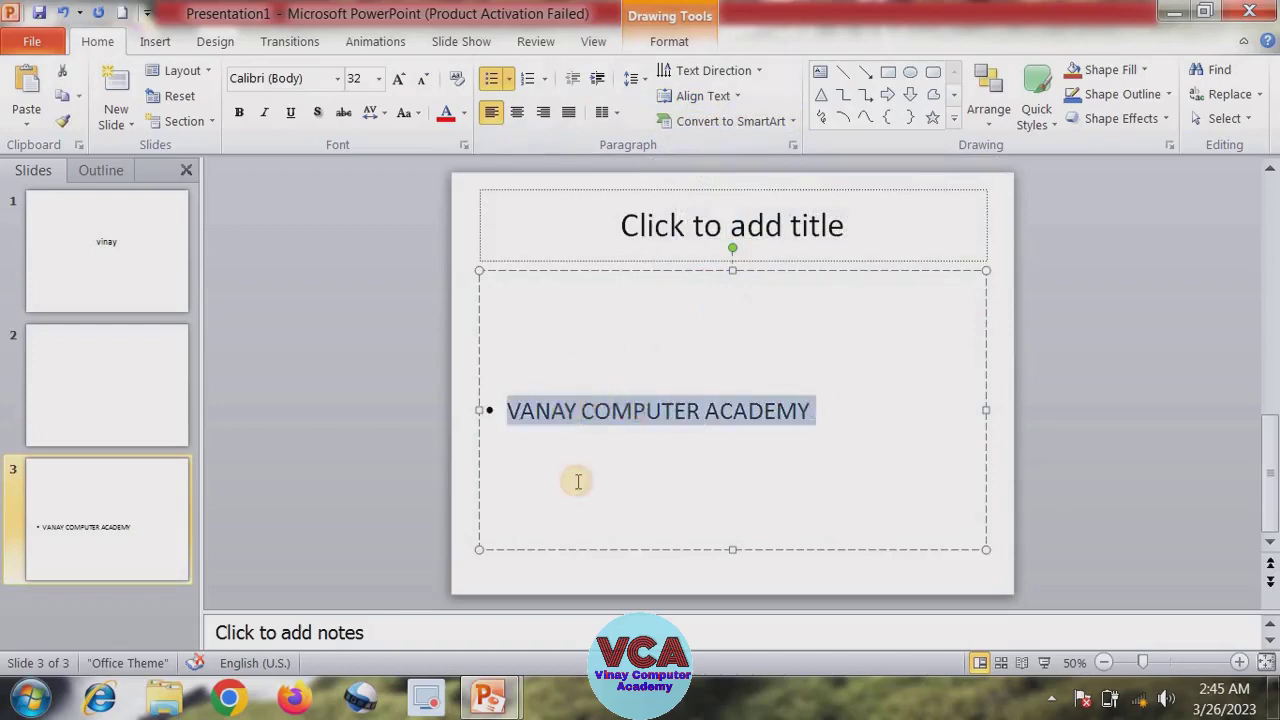
left_click(705, 96)
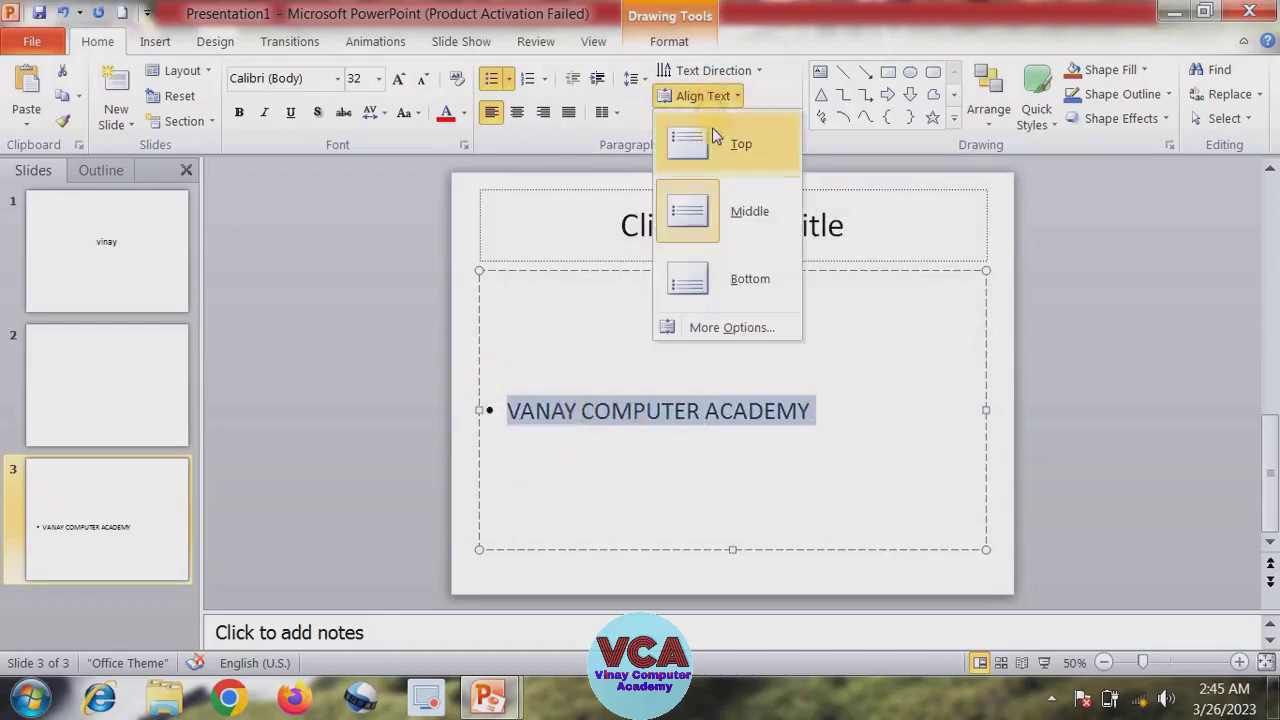
left_click(714, 131)
Step: Type the names RAM, SHAYM, SITA, GITA and convert the list to a Basic Venn SmartArt
type("RAM ")
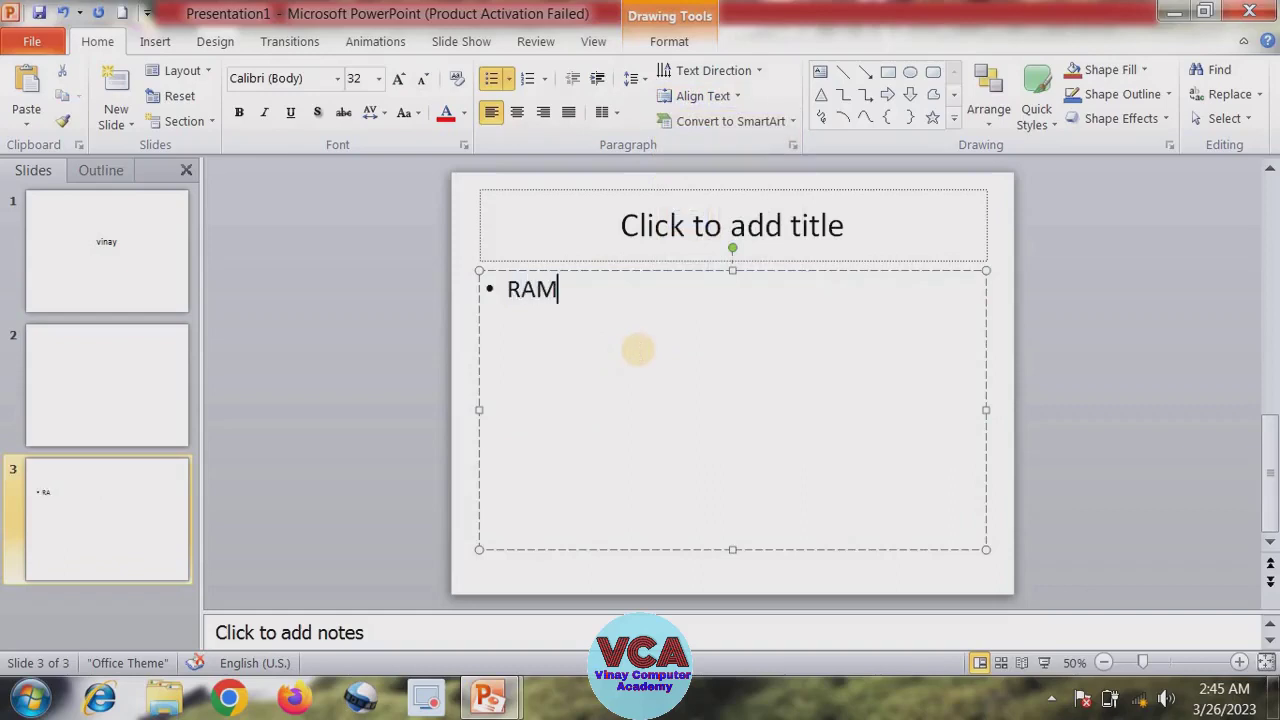
type("SHAYM")
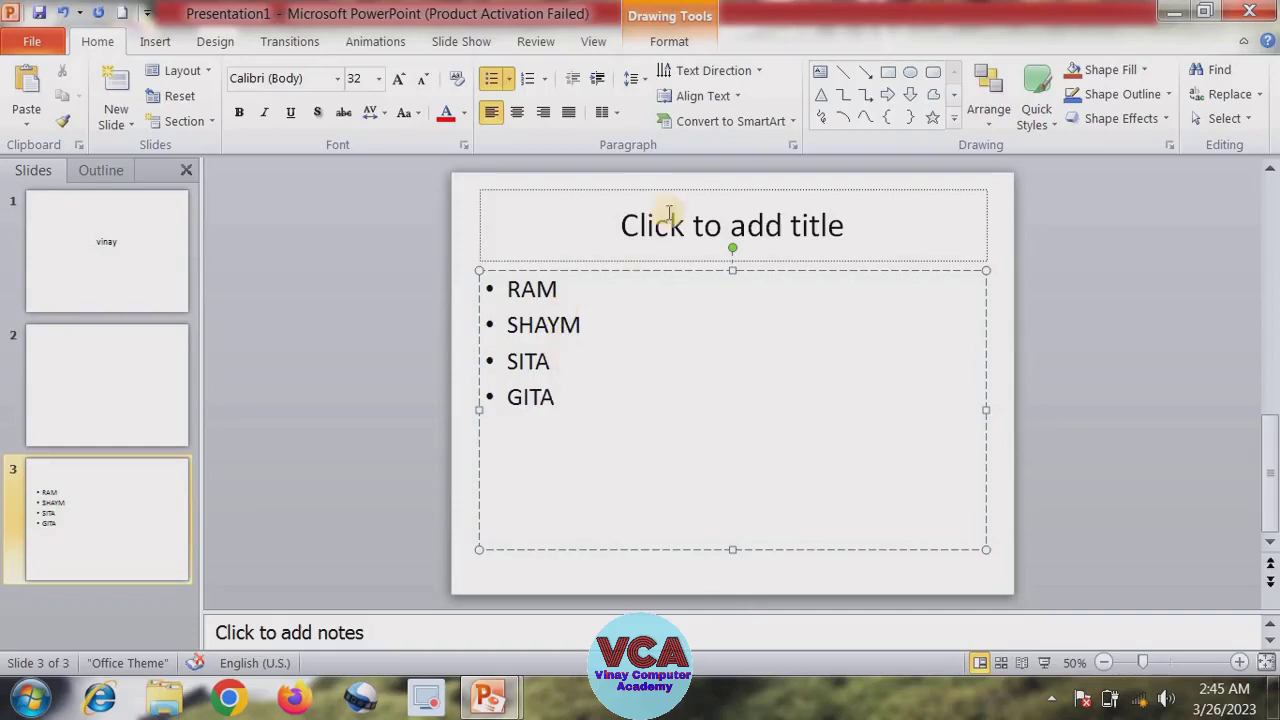
left_click(705, 122)
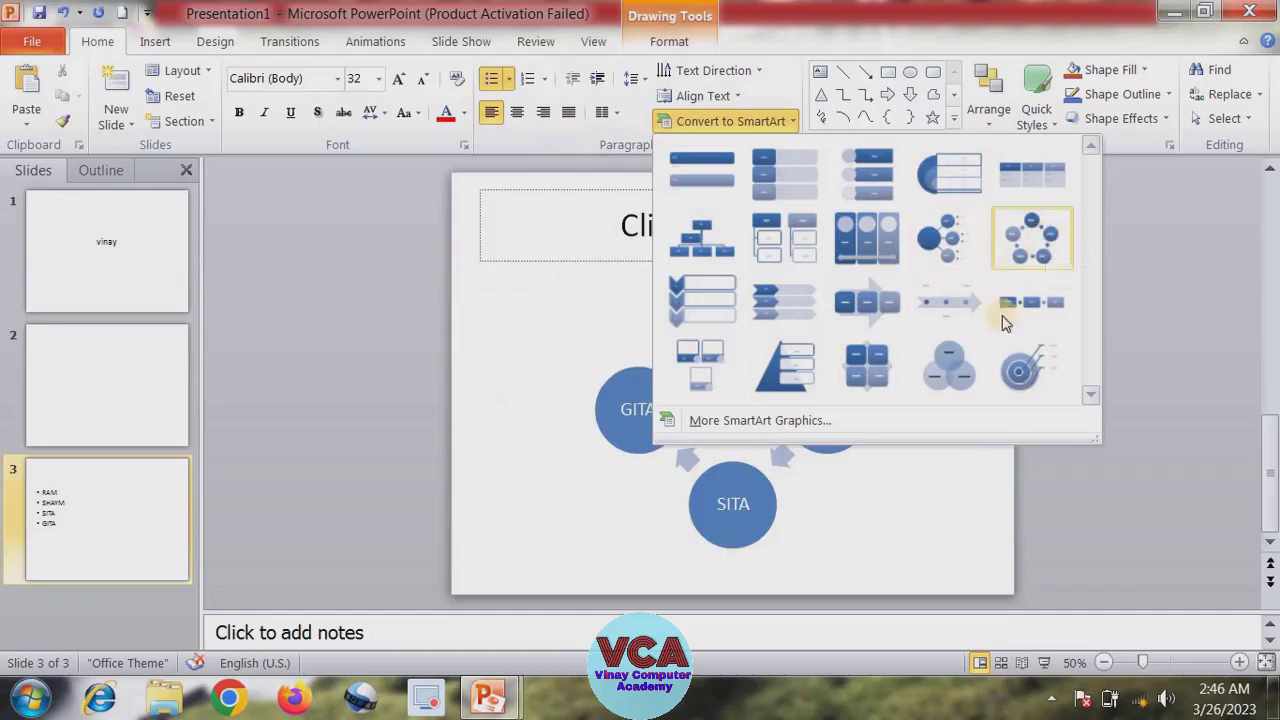
left_click(963, 376)
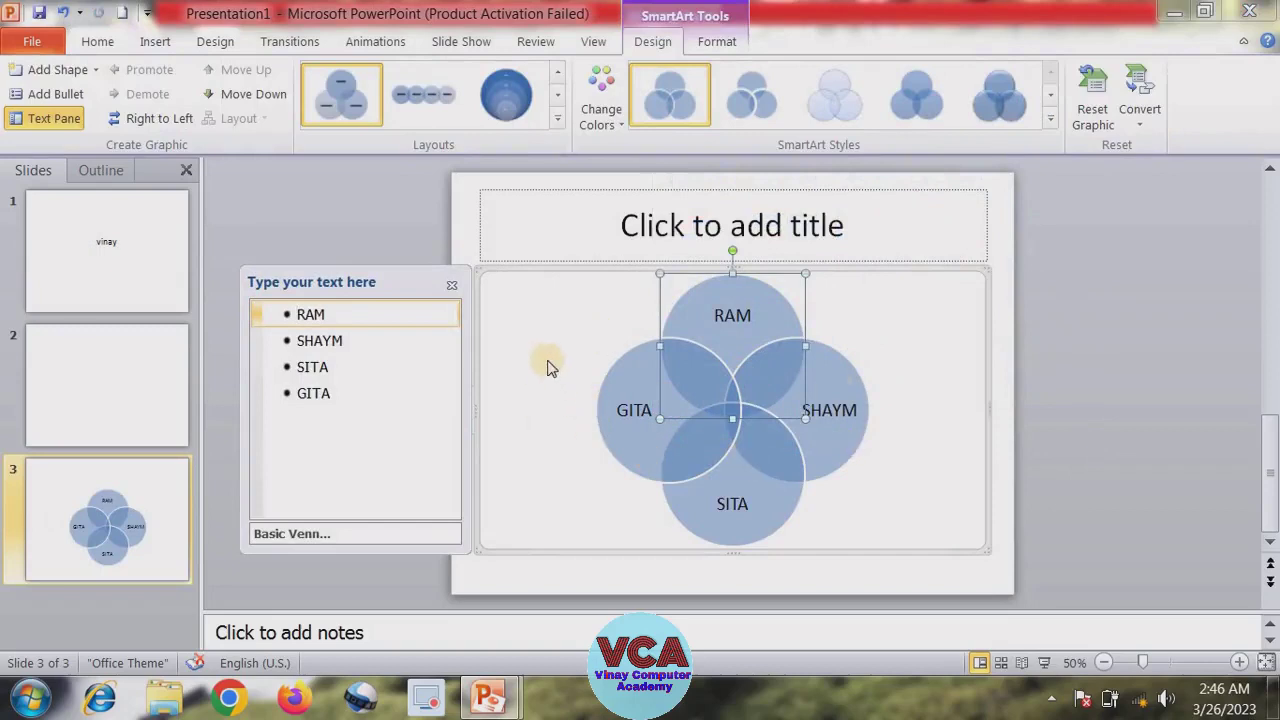
Step: Undo the Venn conversion with Ctrl+Z and switch to the home tab presentation
left_click(369, 202)
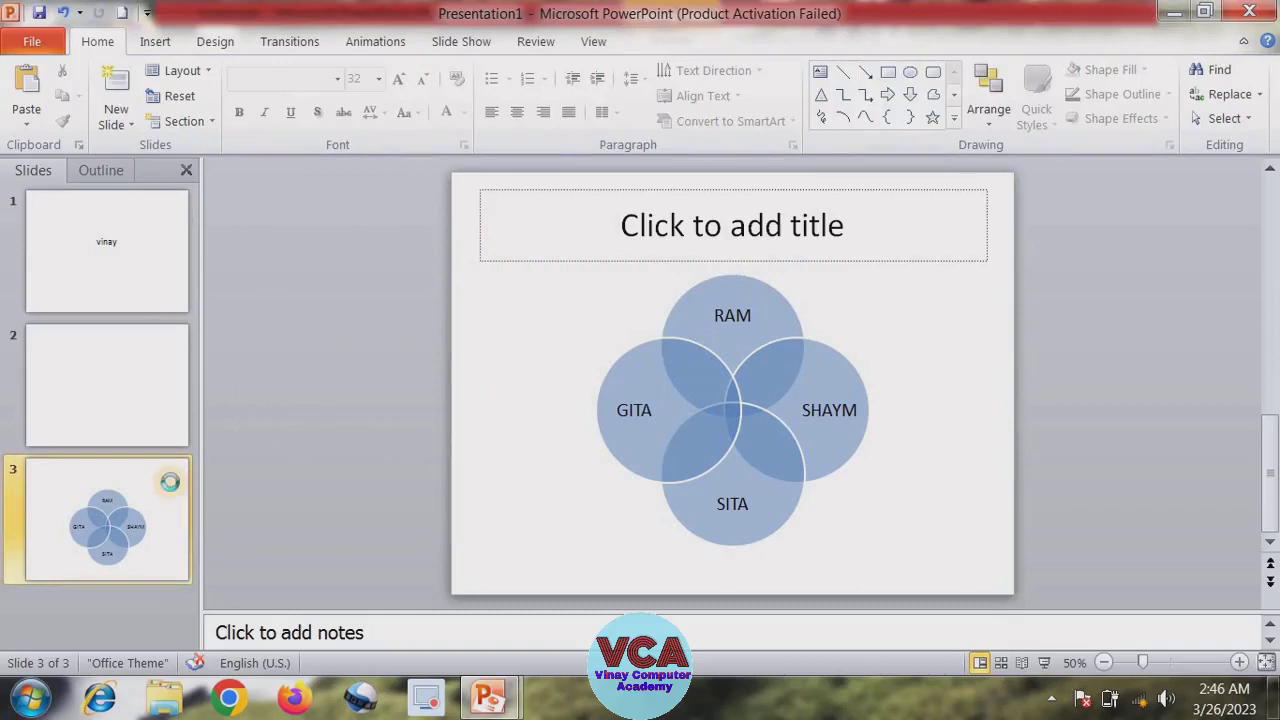
key("ctrl+z")
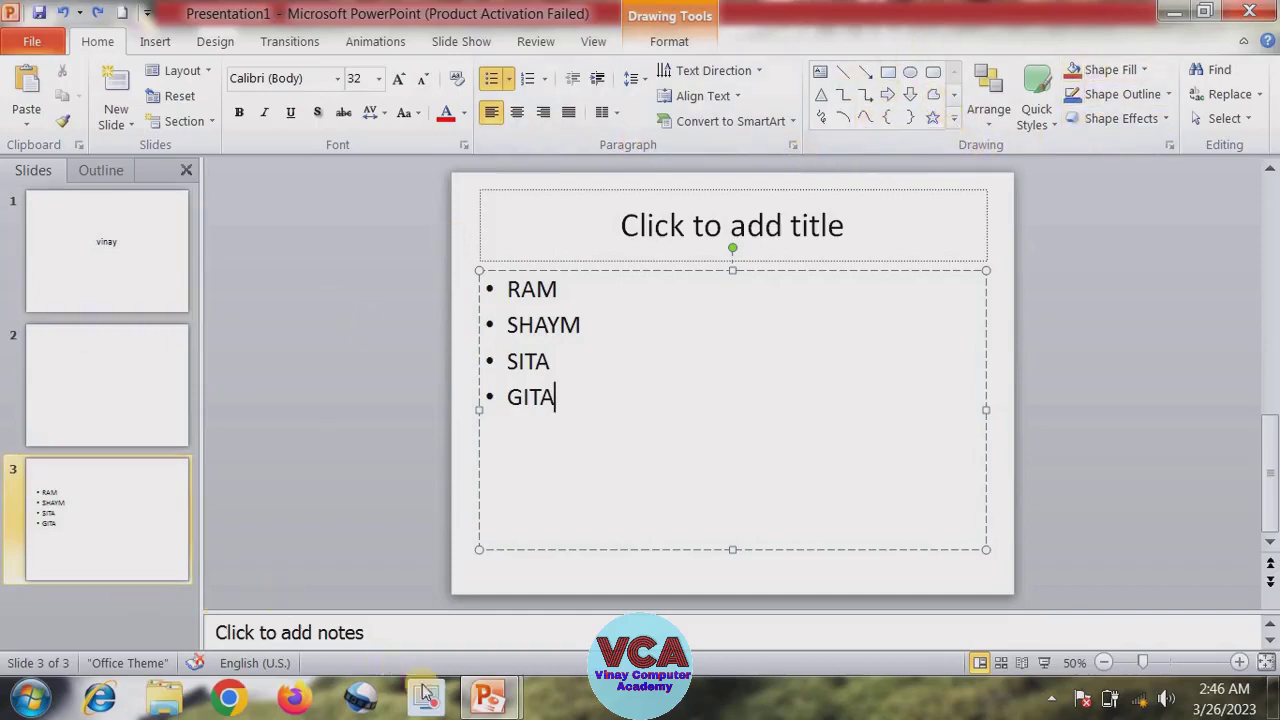
mouse_move(488, 700)
left_click(433, 601)
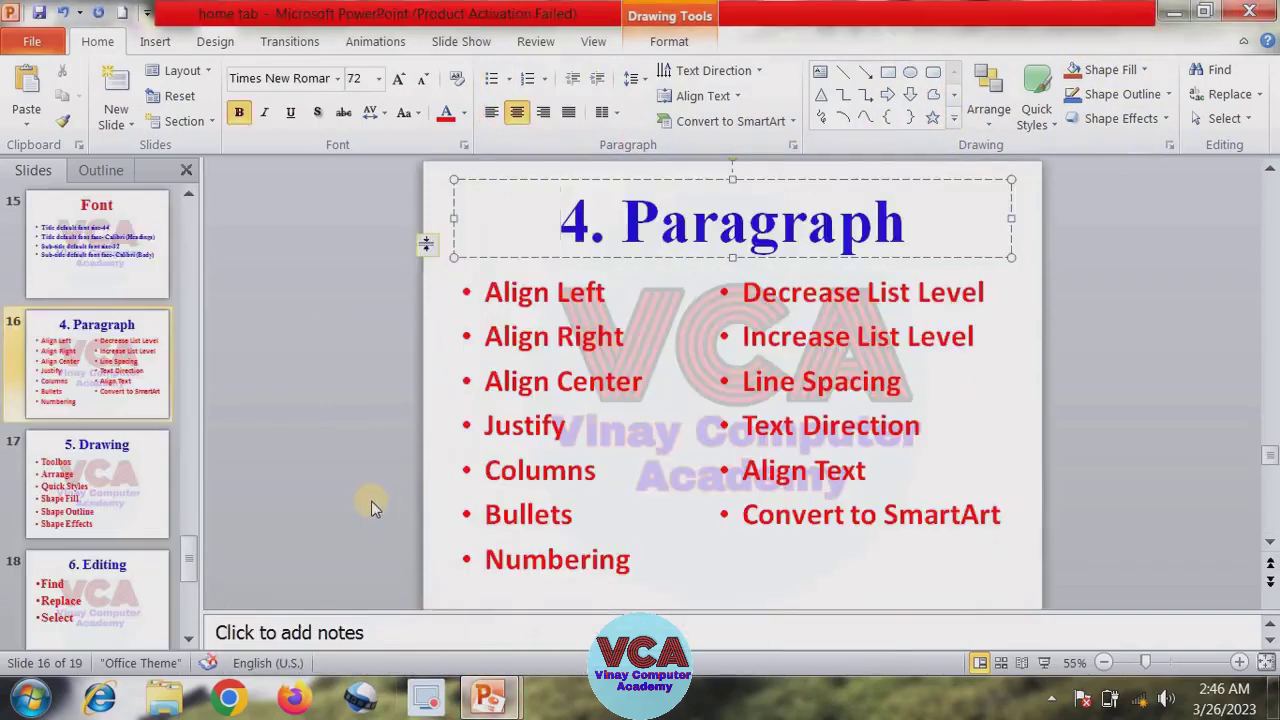
Step: Go to slide 17, 5. Drawing, in the Slides pane
left_click(73, 474)
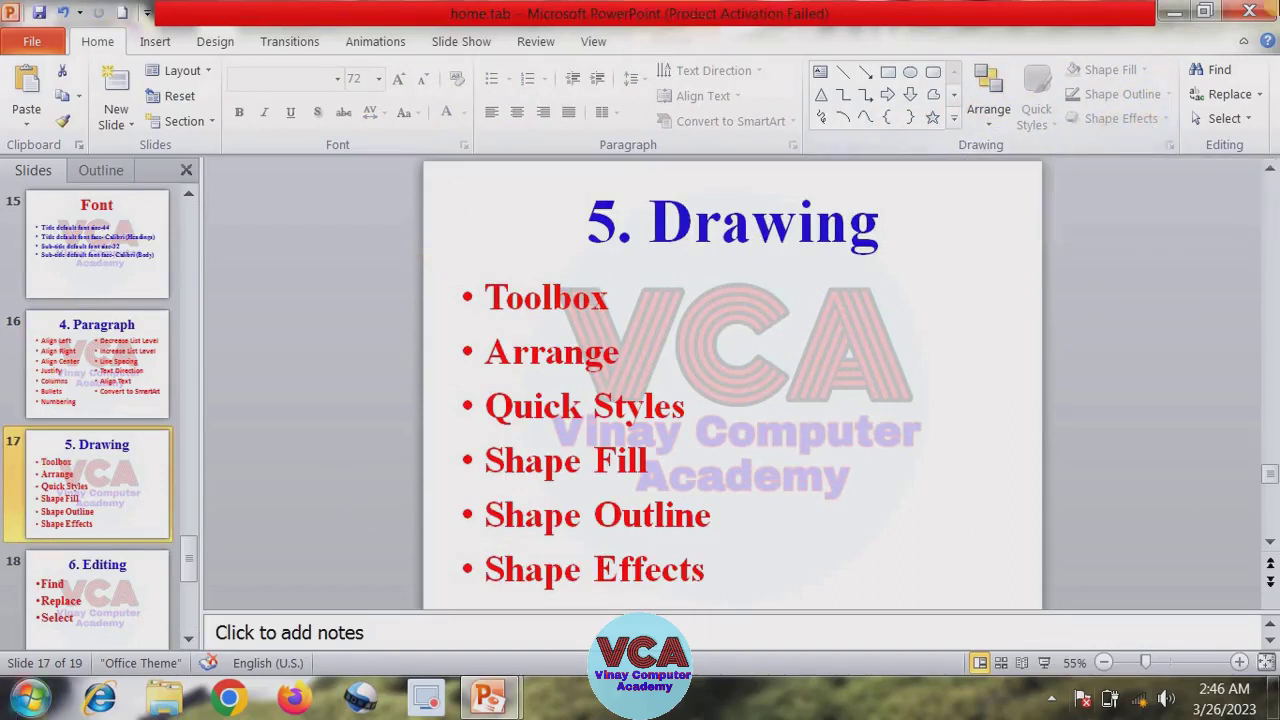
Step: Draw a Rectangle from the Drawing shapes gallery to the left of the 5. Drawing title
left_click(835, 240)
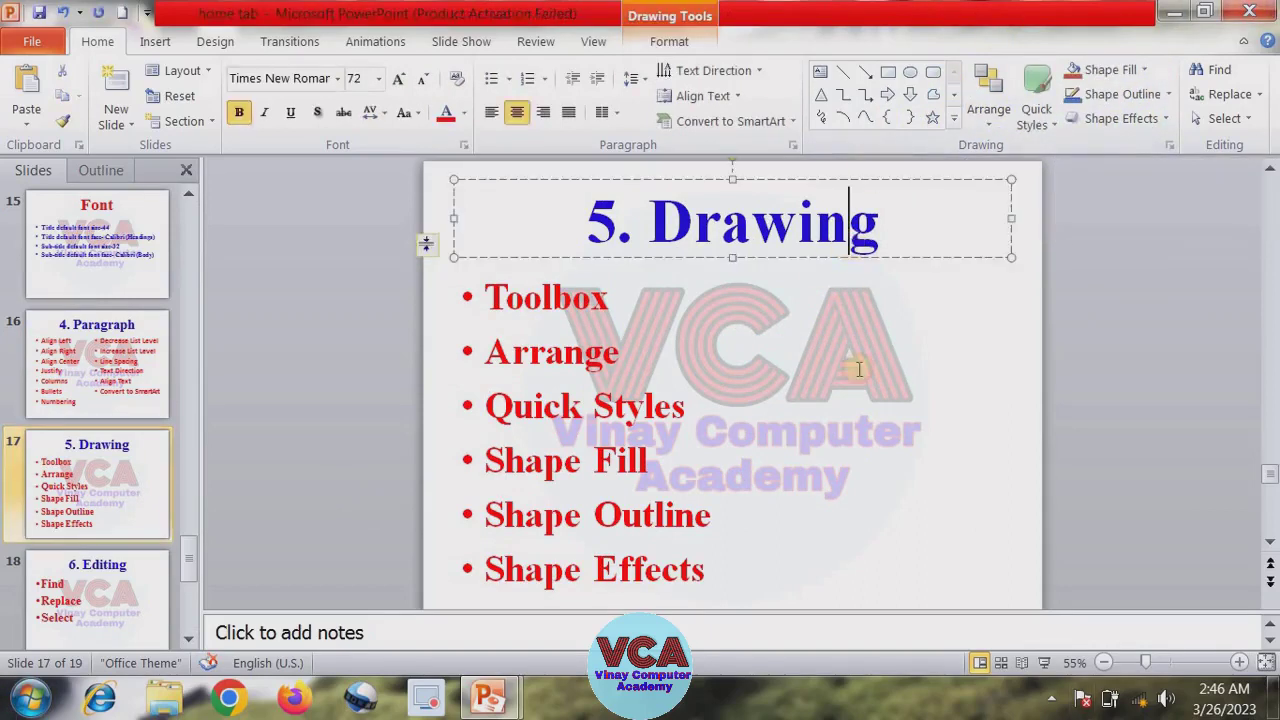
left_click(850, 366)
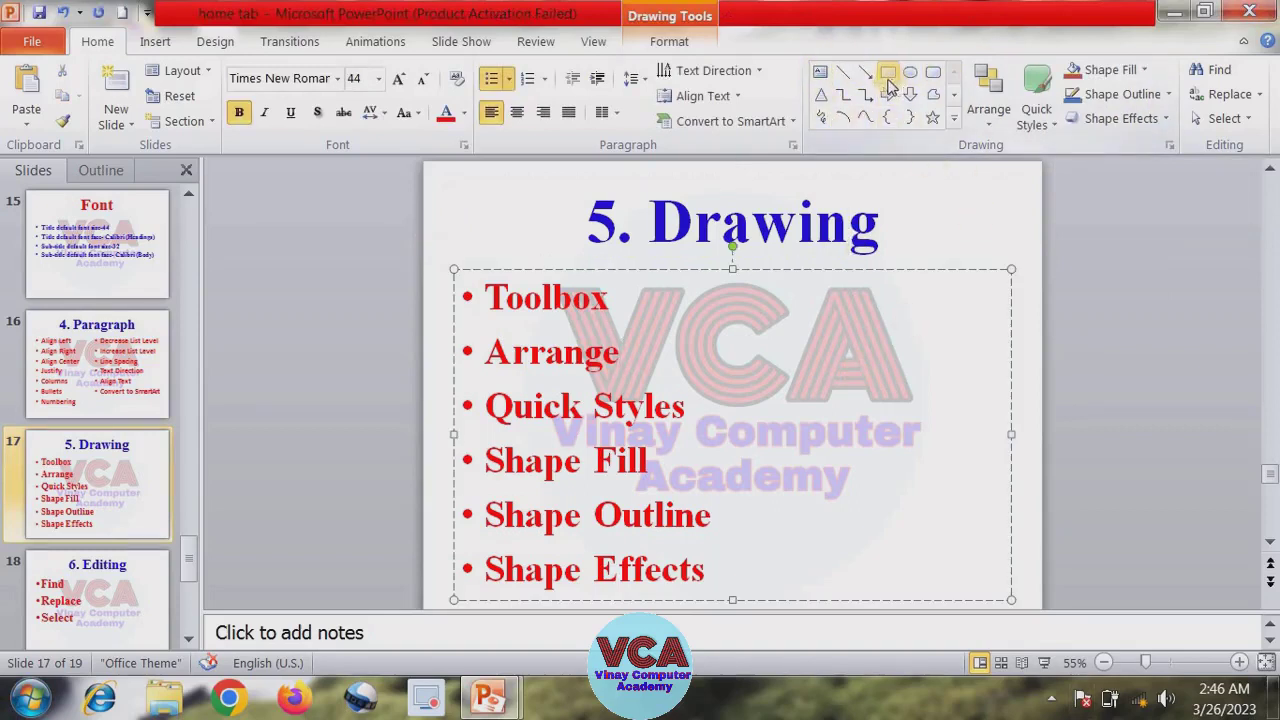
left_click(954, 94)
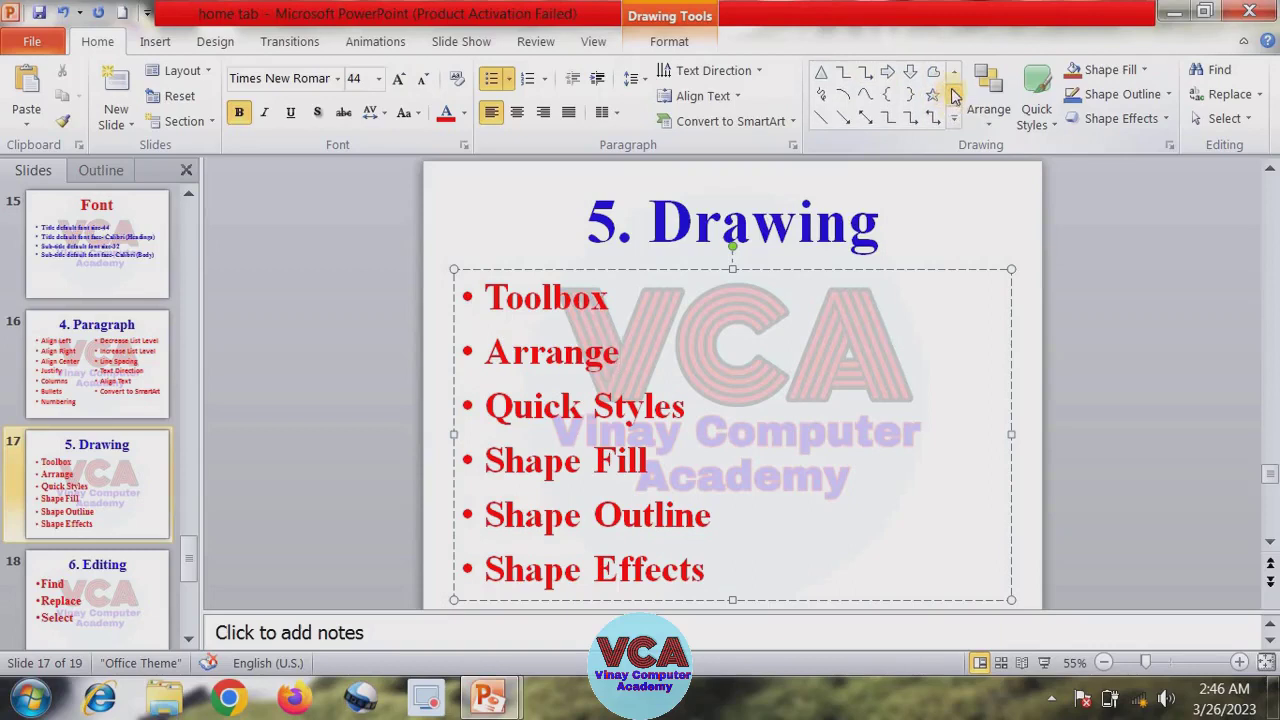
left_click(954, 72)
left_click(889, 76)
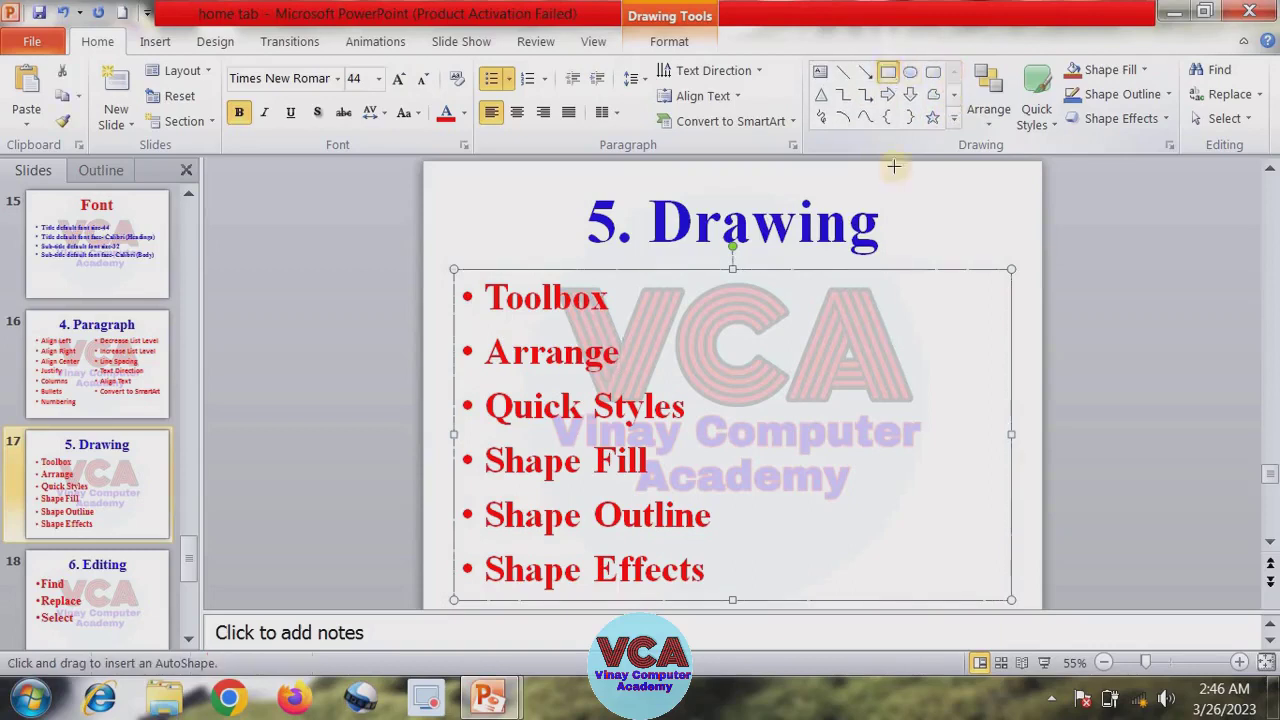
mouse_move(896, 176)
left_mouse_down()
mouse_move(992, 250)
mouse_move(537, 245)
left_mouse_up()
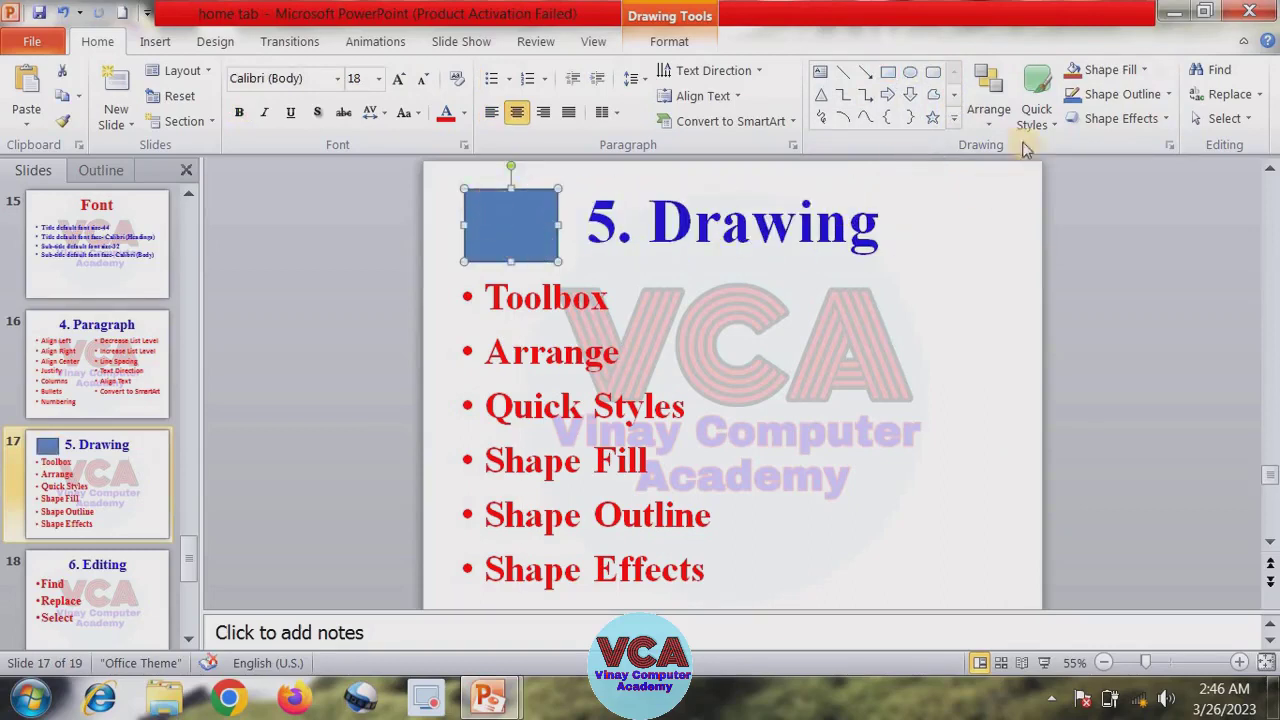
left_click(1003, 118)
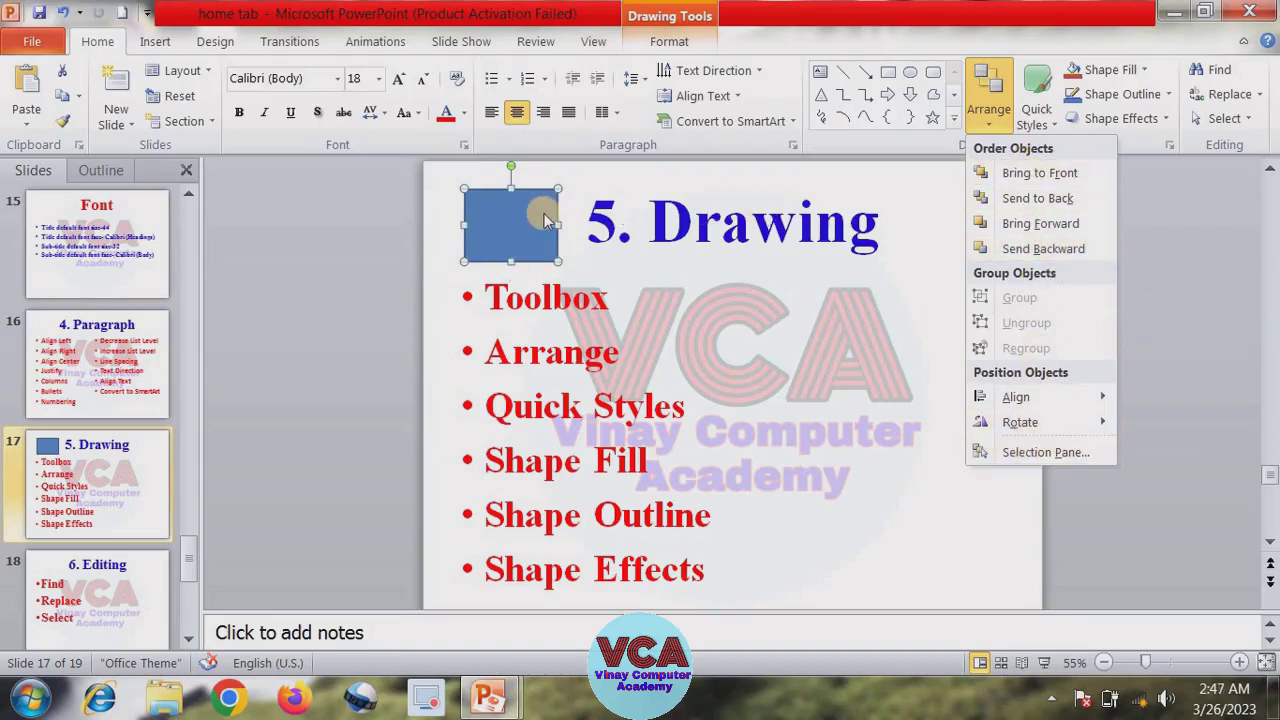
left_click(1040, 115)
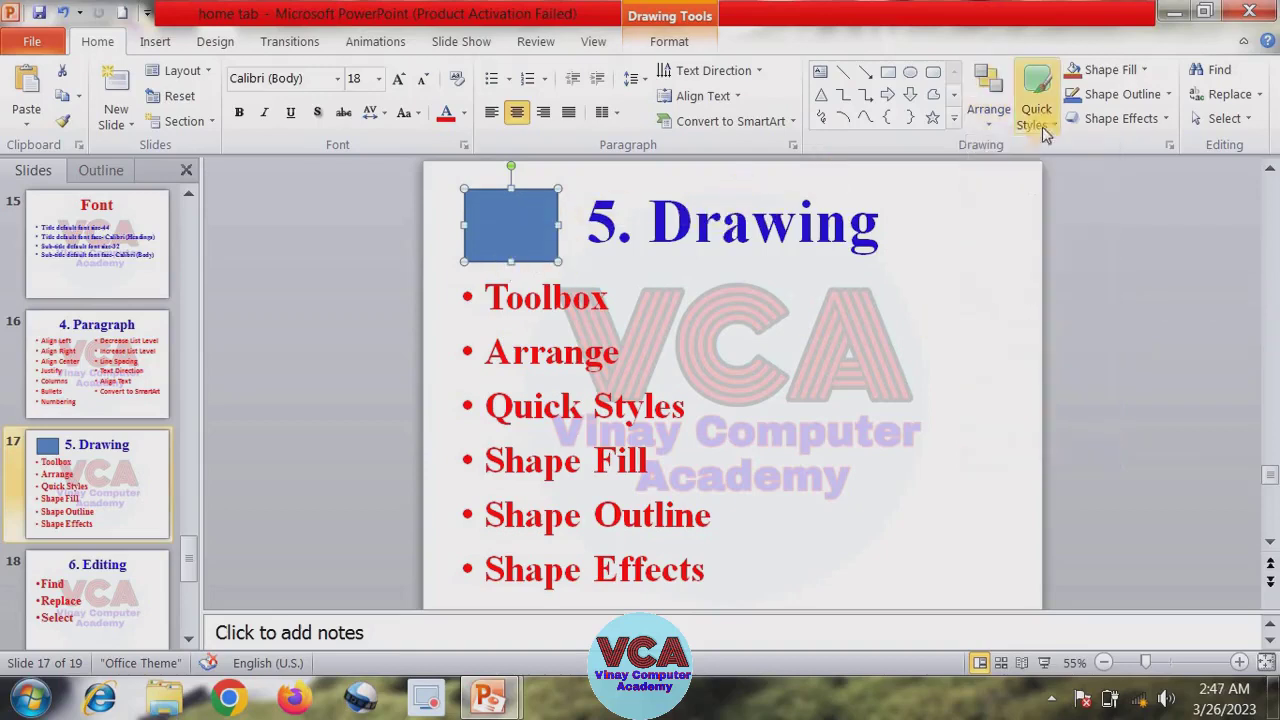
left_click(1043, 128)
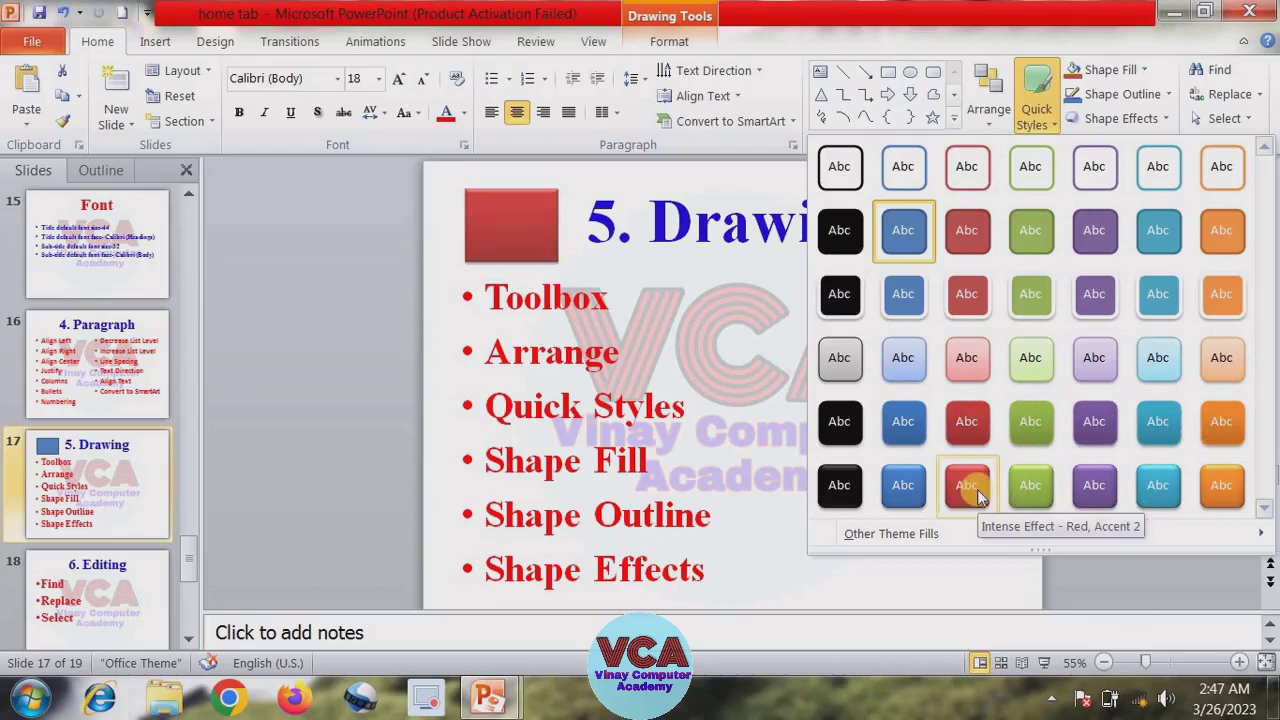
key("Escape")
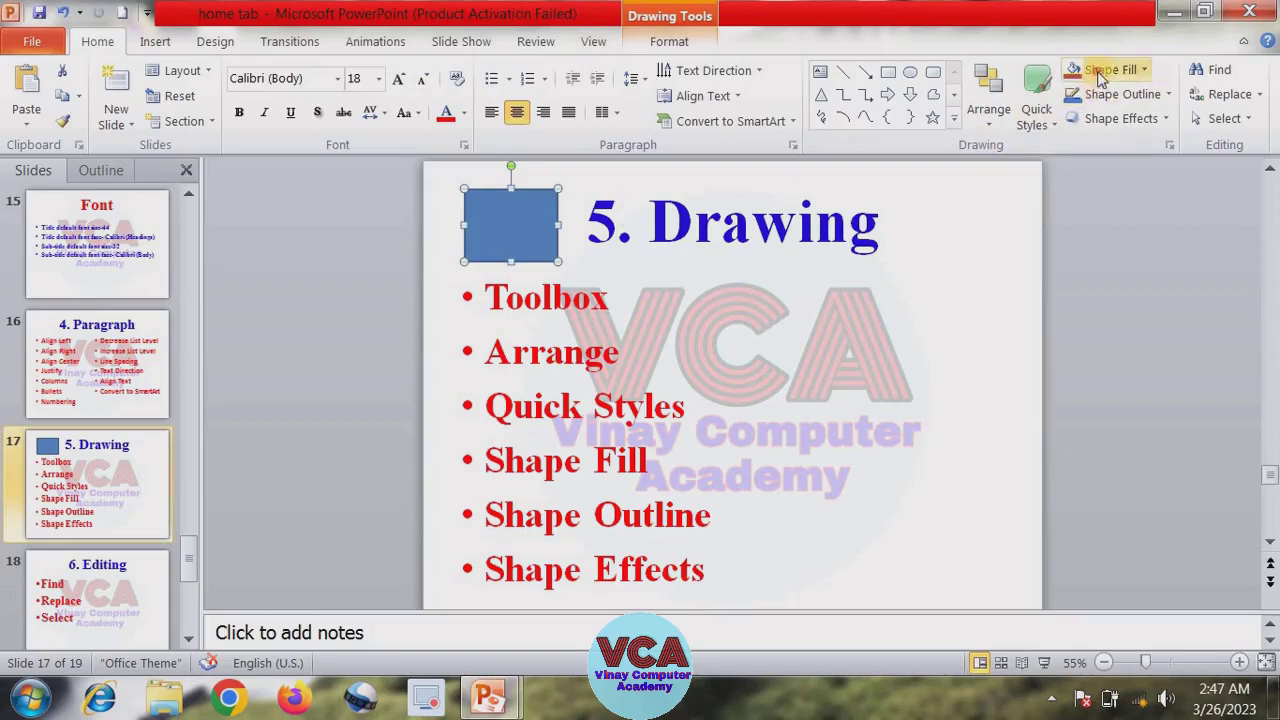
left_click(1105, 69)
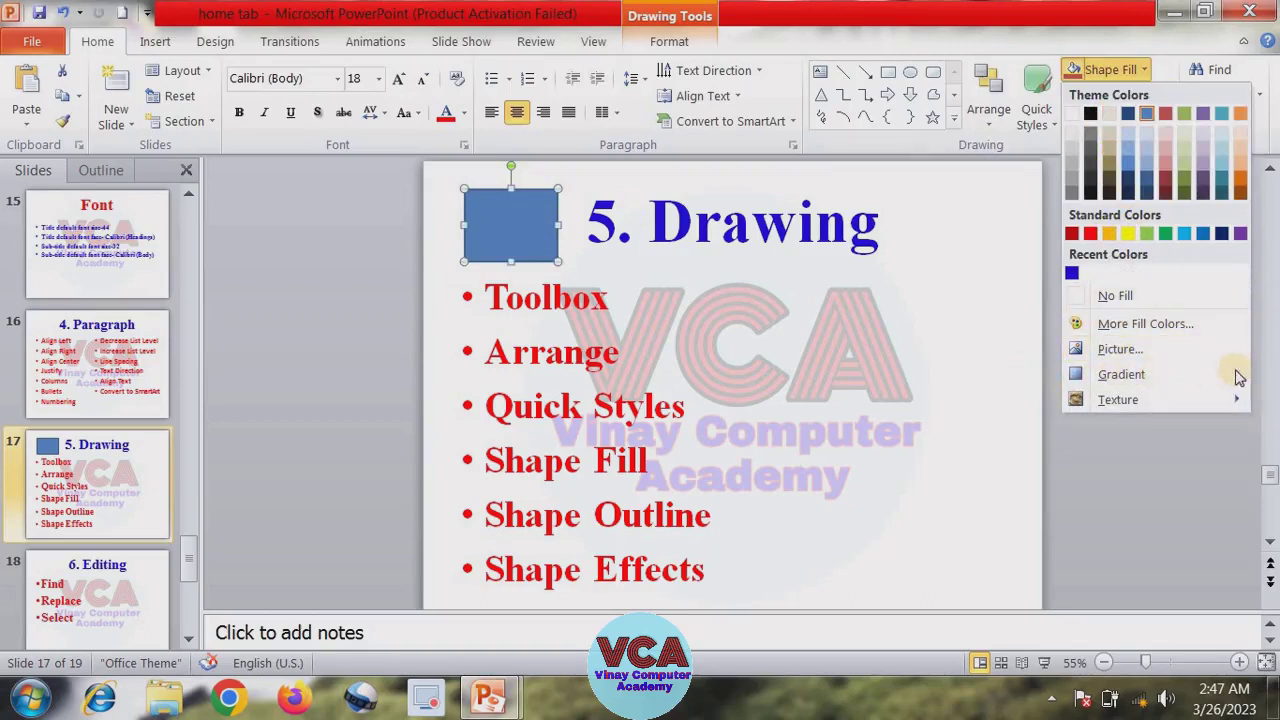
Step: Fill the rectangle with the Tulips picture from the Sample Pictures folder
mouse_move(1149, 398)
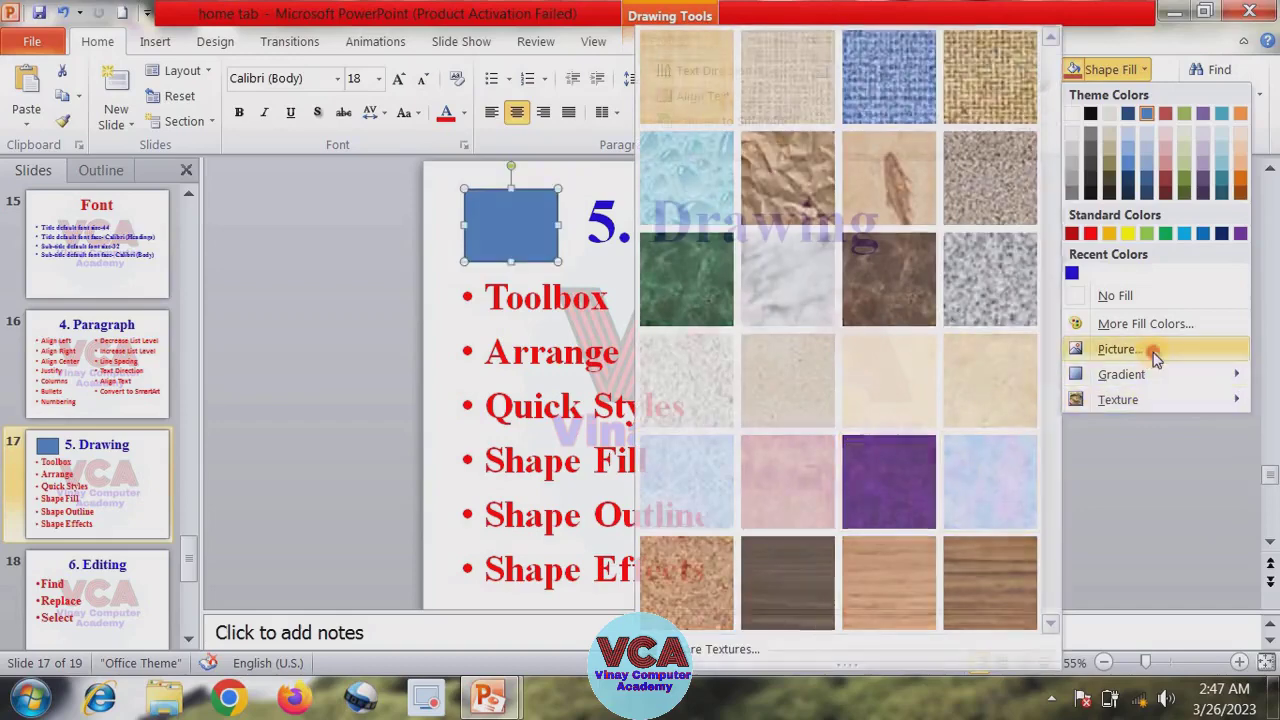
left_click(1130, 349)
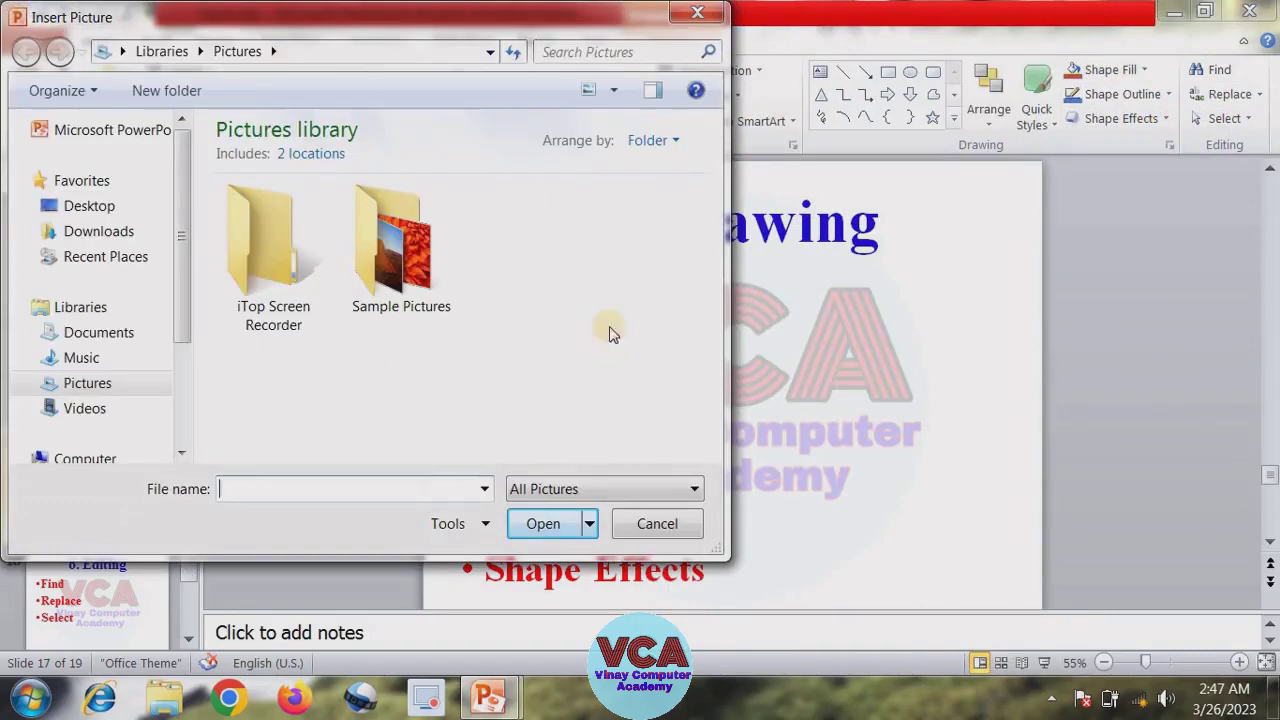
double_click(413, 250)
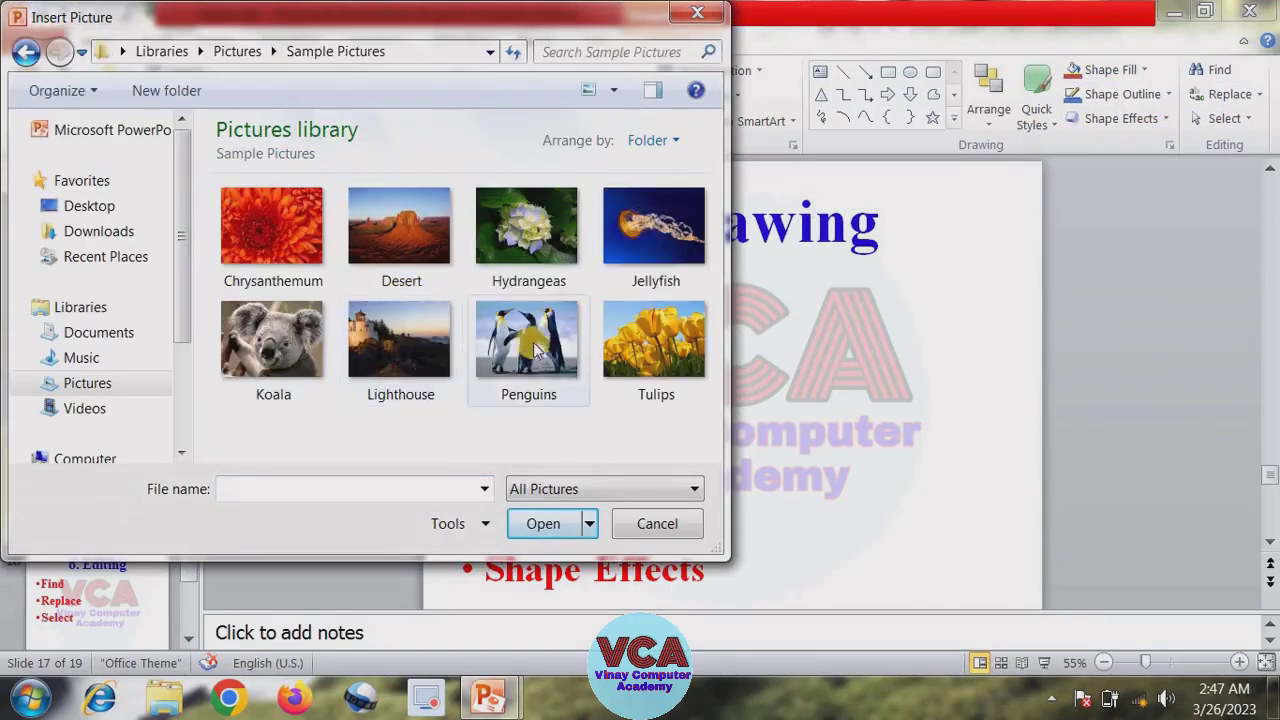
left_click(618, 340)
left_click(543, 523)
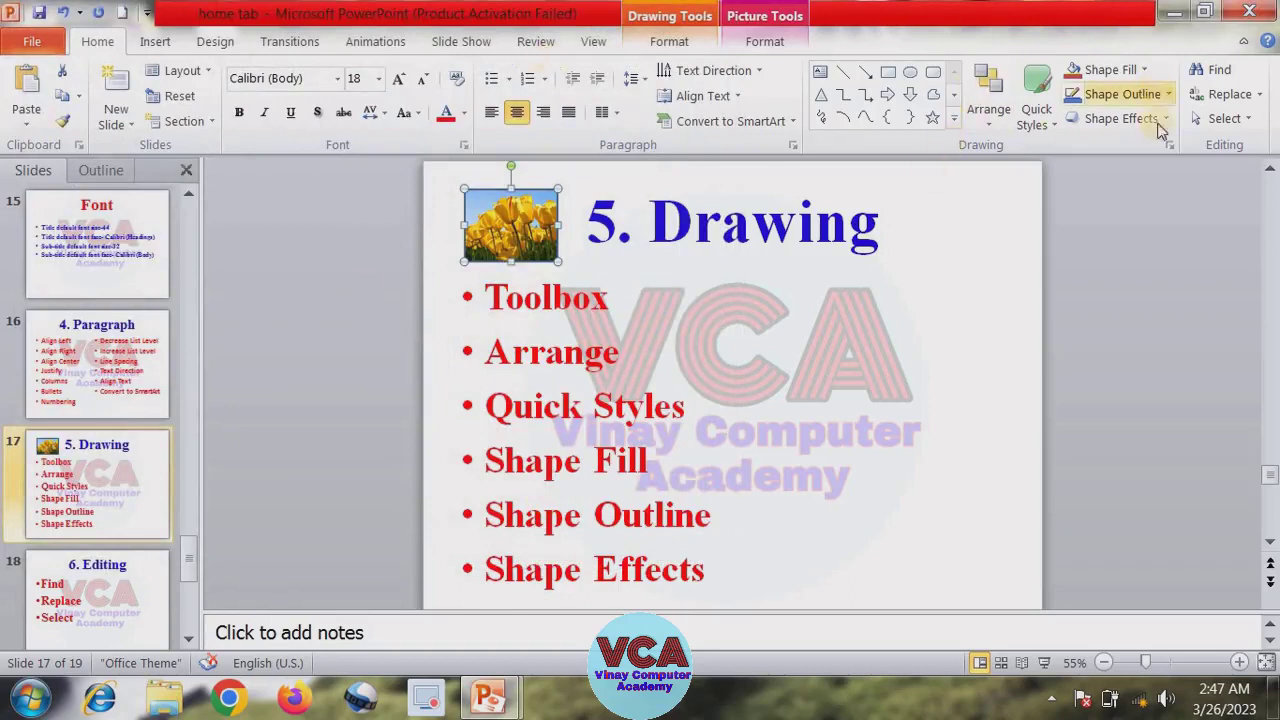
Step: Give the tulip rectangle a red 4½ pt outline, leaving the dash style unchanged
left_click(1134, 100)
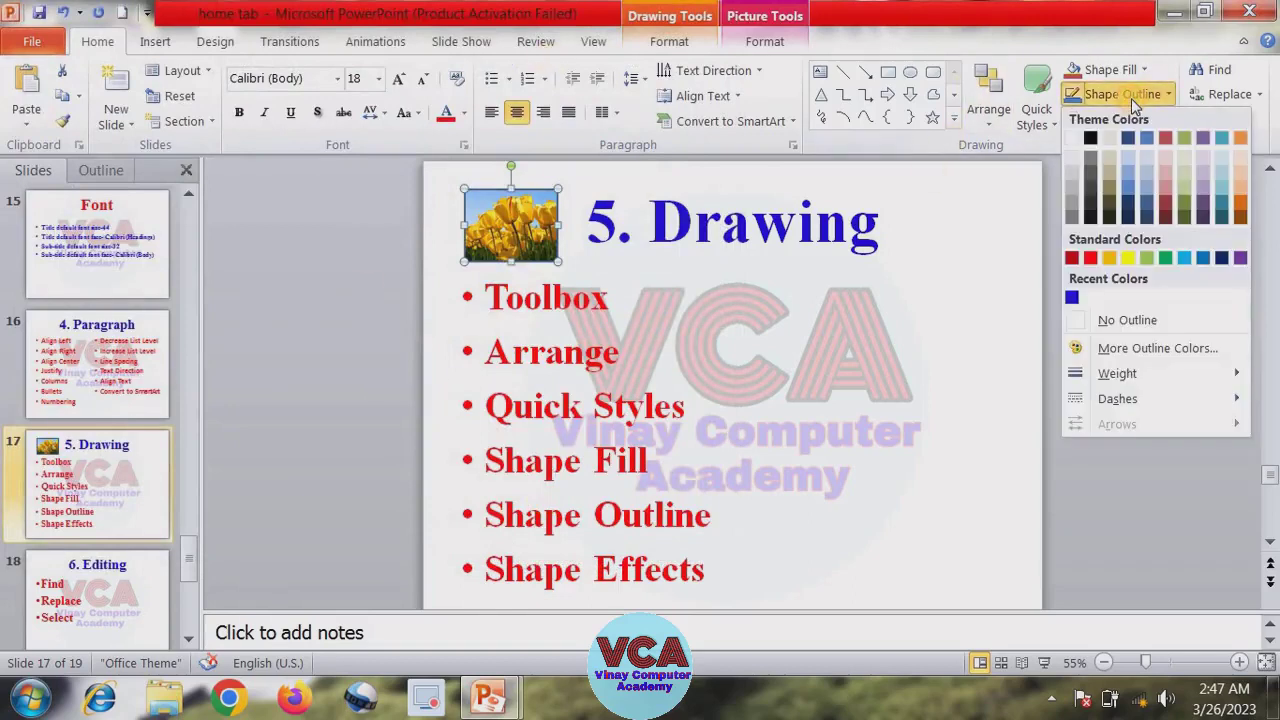
left_click(1090, 259)
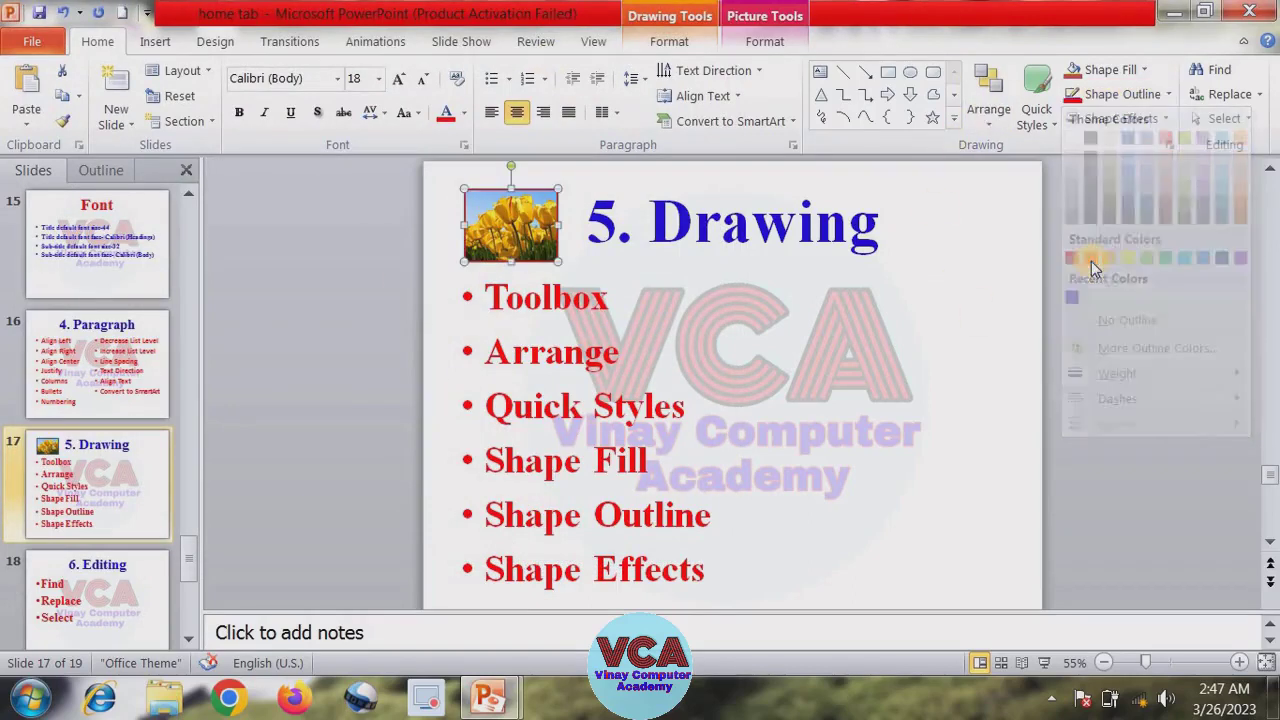
left_click(1120, 95)
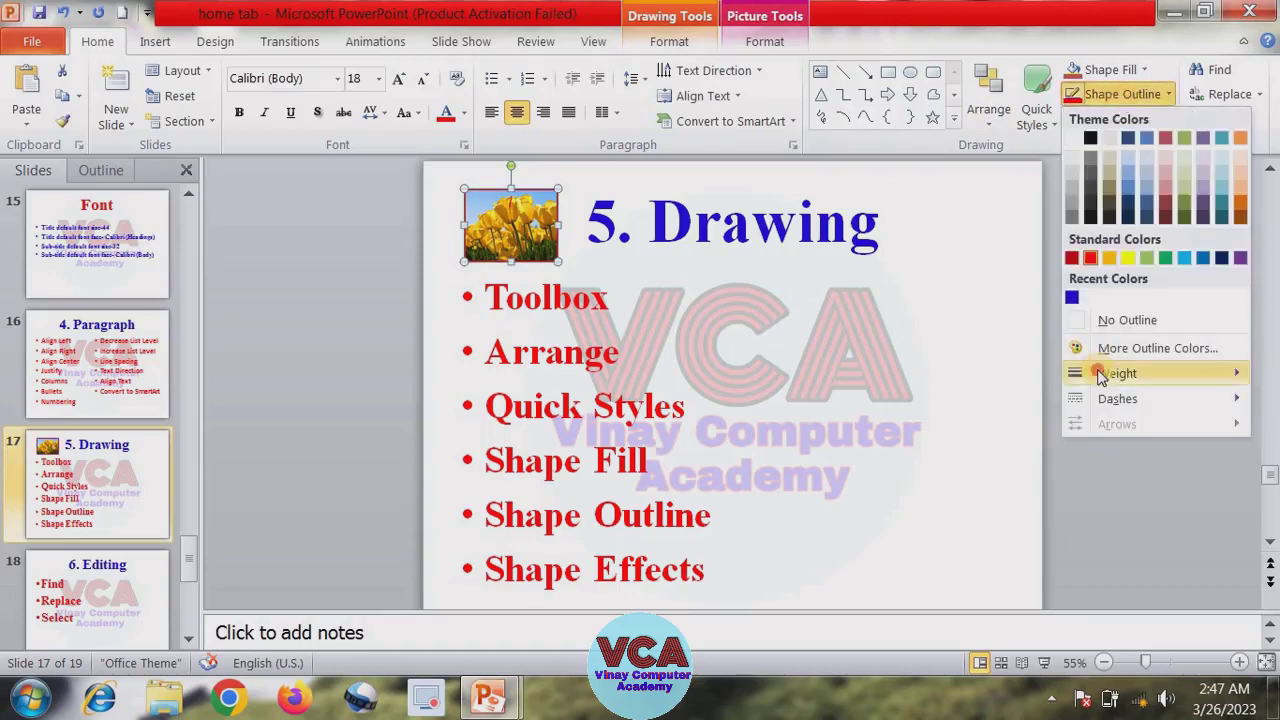
mouse_move(1100, 373)
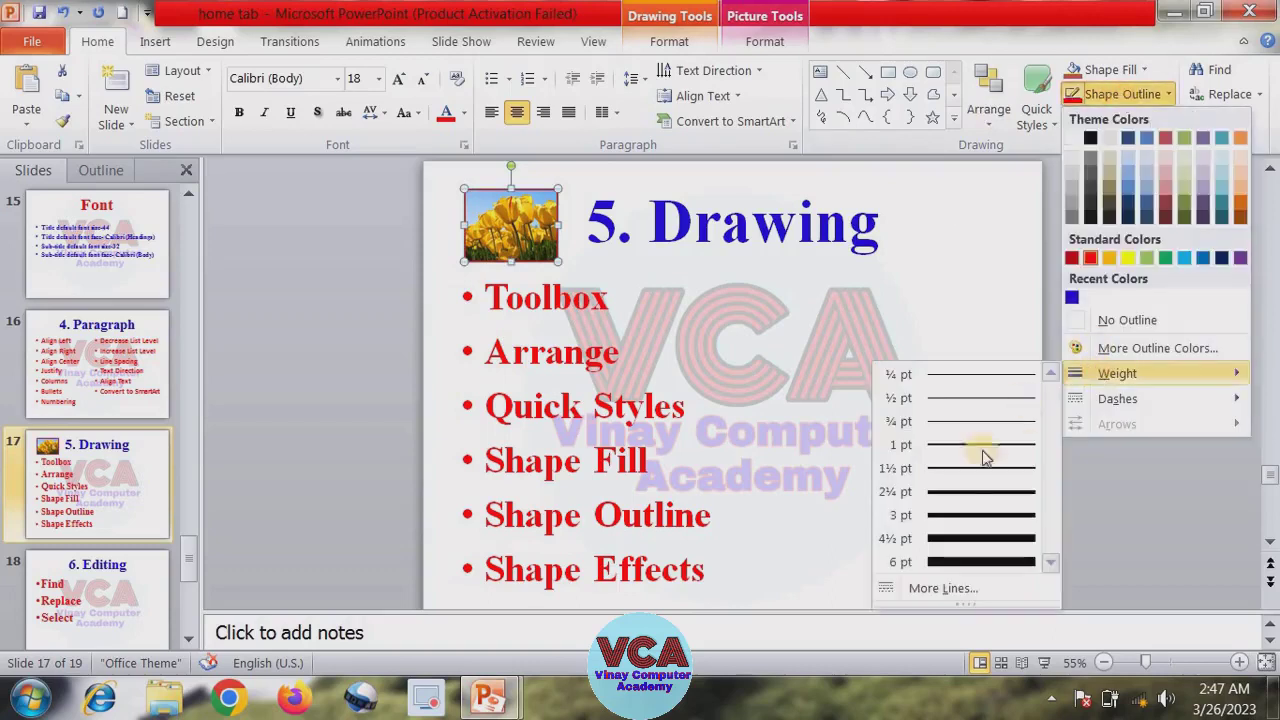
left_click(965, 540)
left_click(1130, 97)
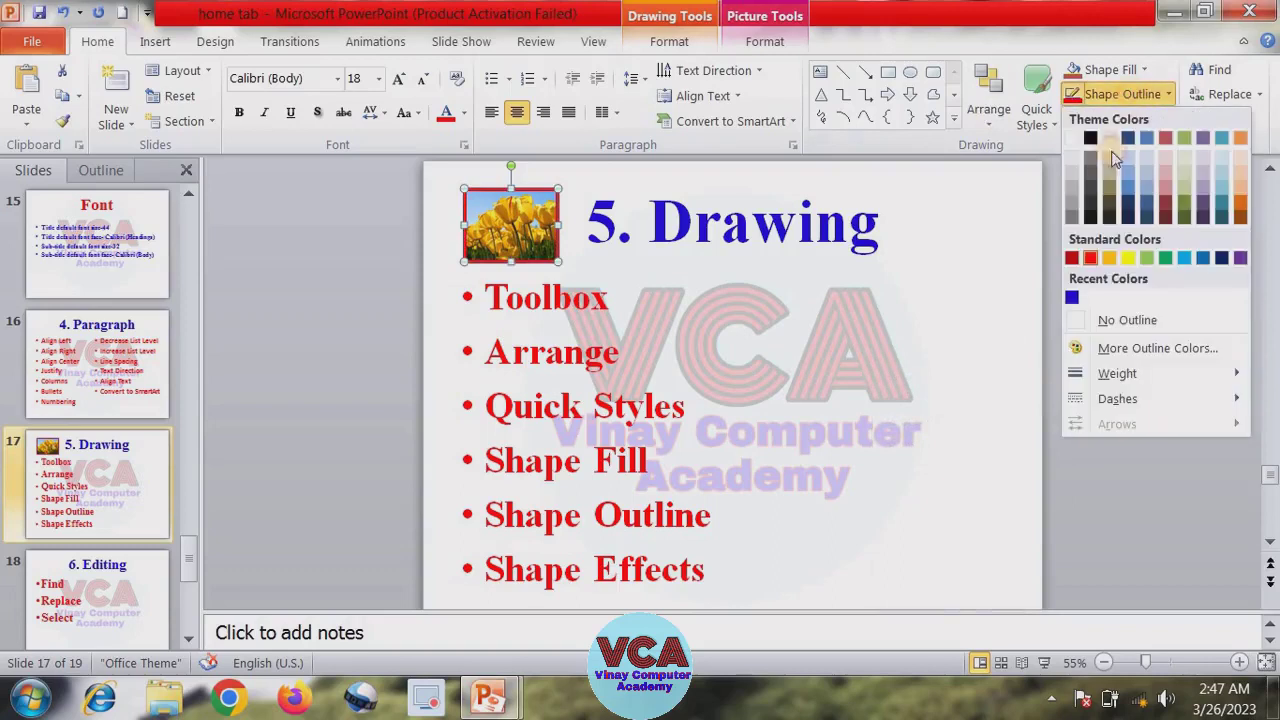
mouse_move(1118, 395)
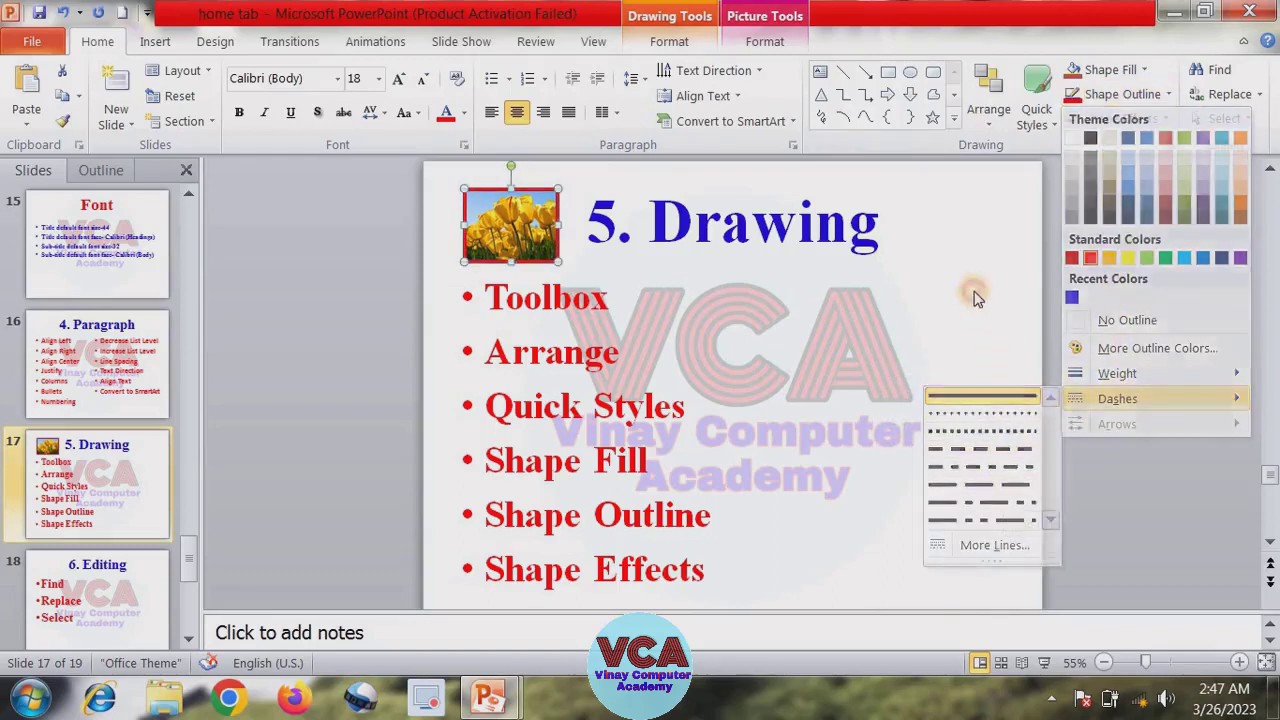
left_click(1113, 100)
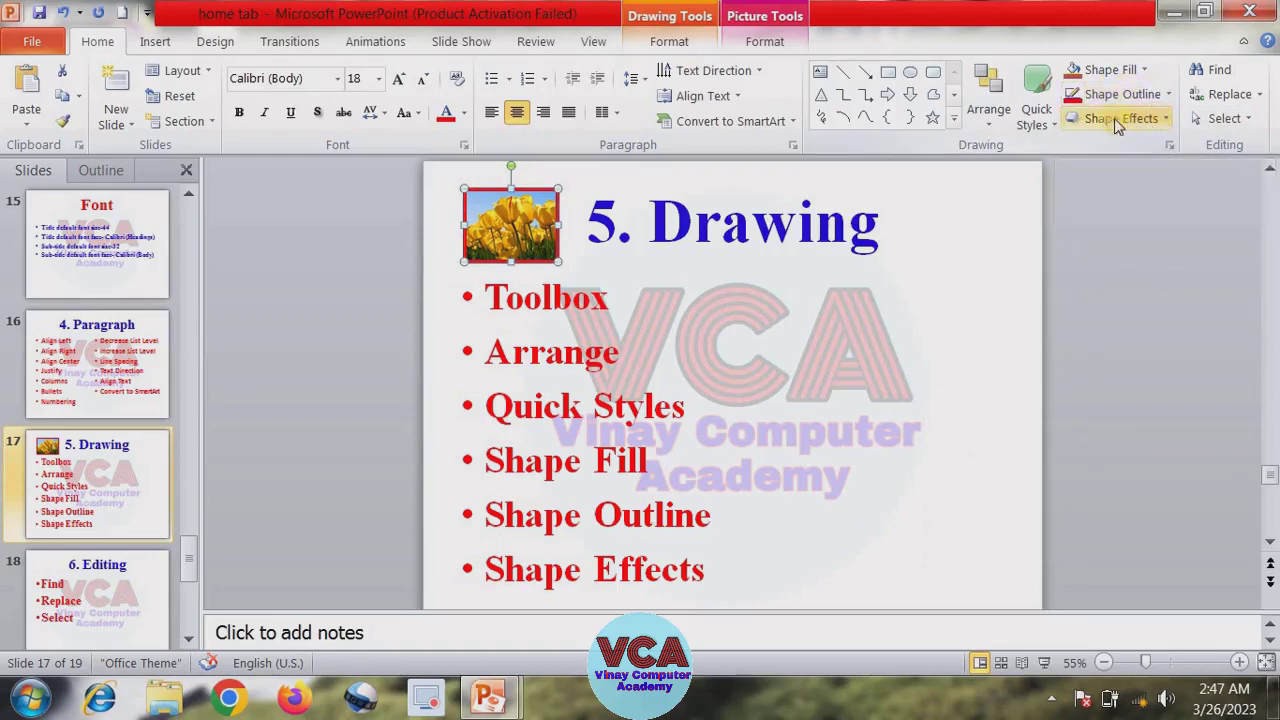
Step: Preview Shadow, Reflection, Glow, Soft Edges, Bevel and 3-D Rotation effects, then delete the tulip rectangle
left_click(1113, 118)
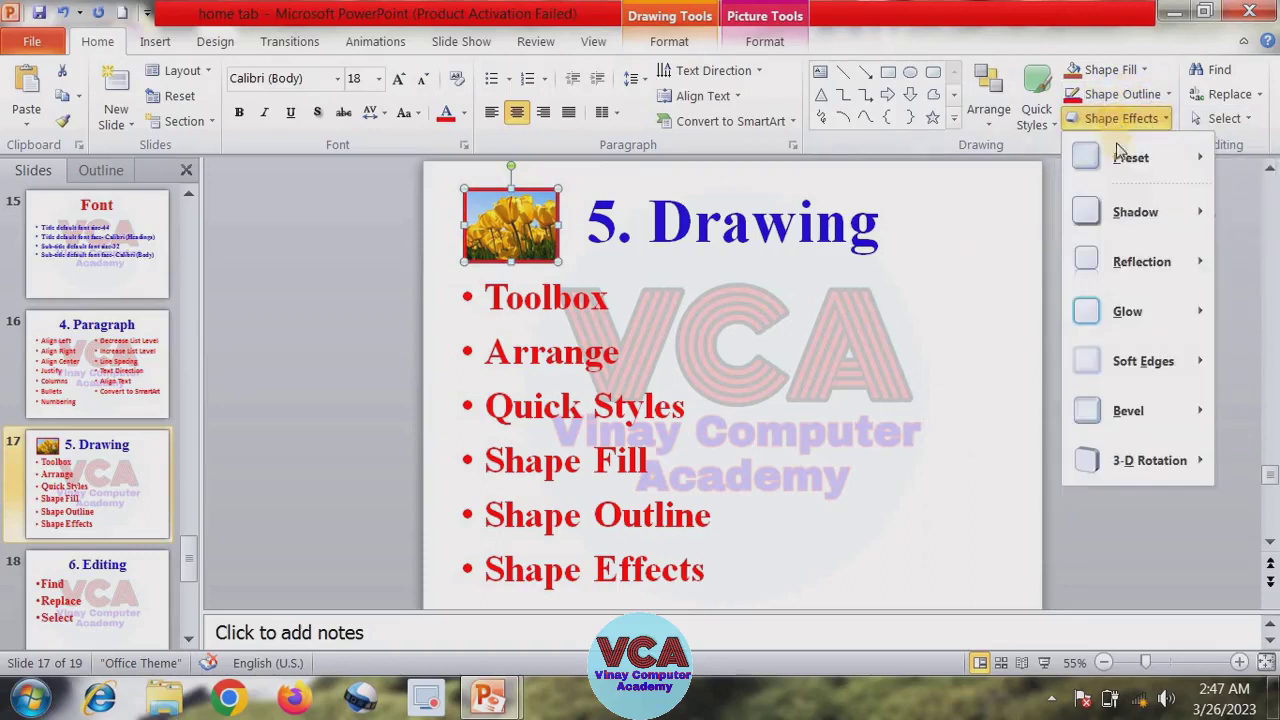
mouse_move(1135, 212)
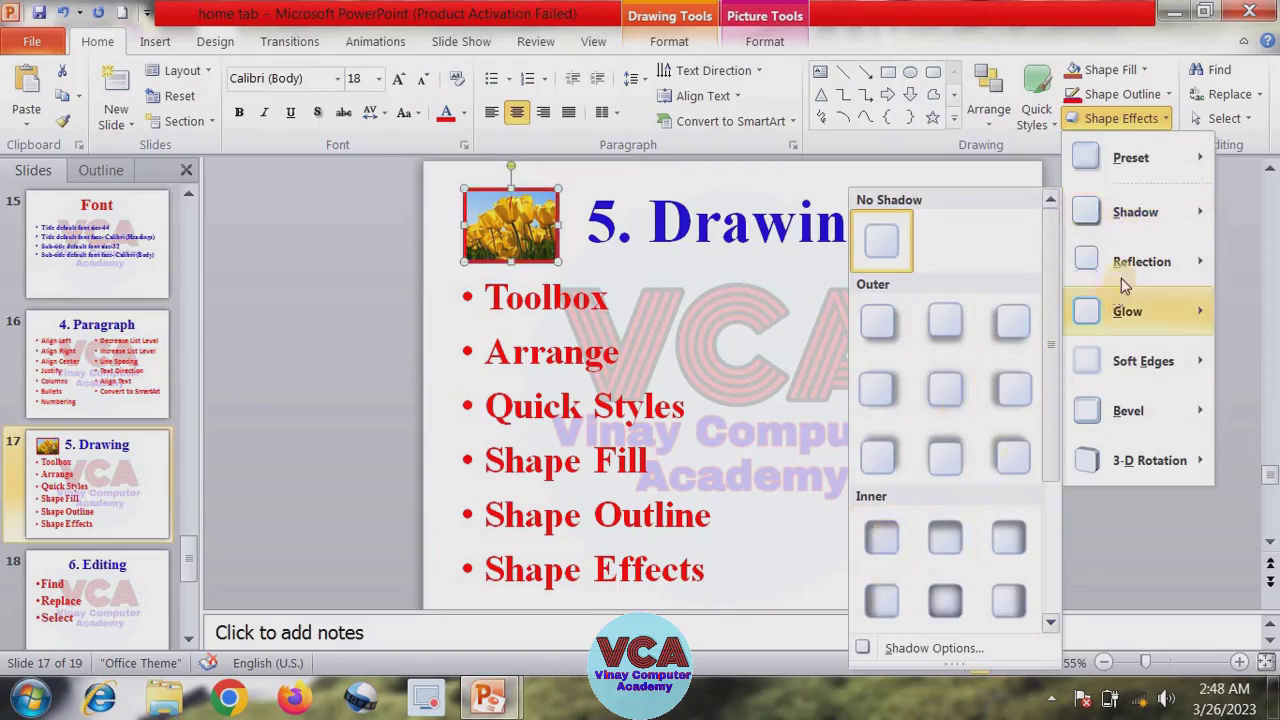
mouse_move(1131, 258)
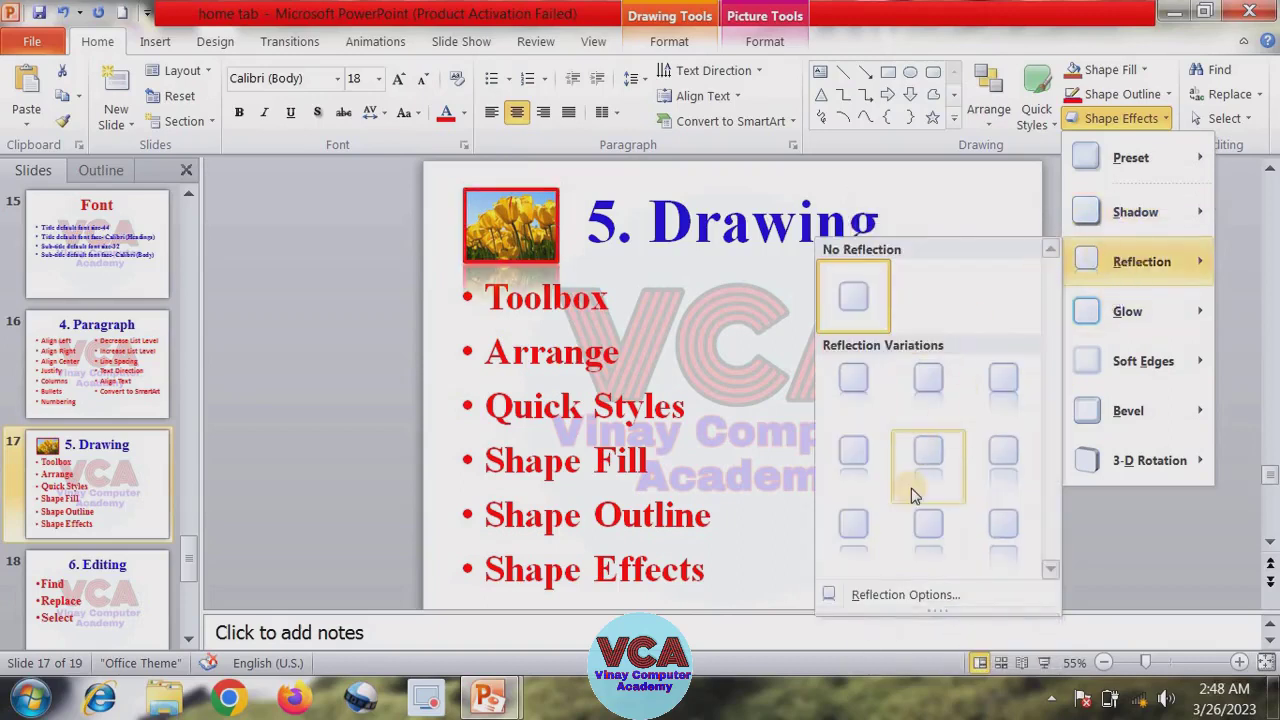
mouse_move(1075, 318)
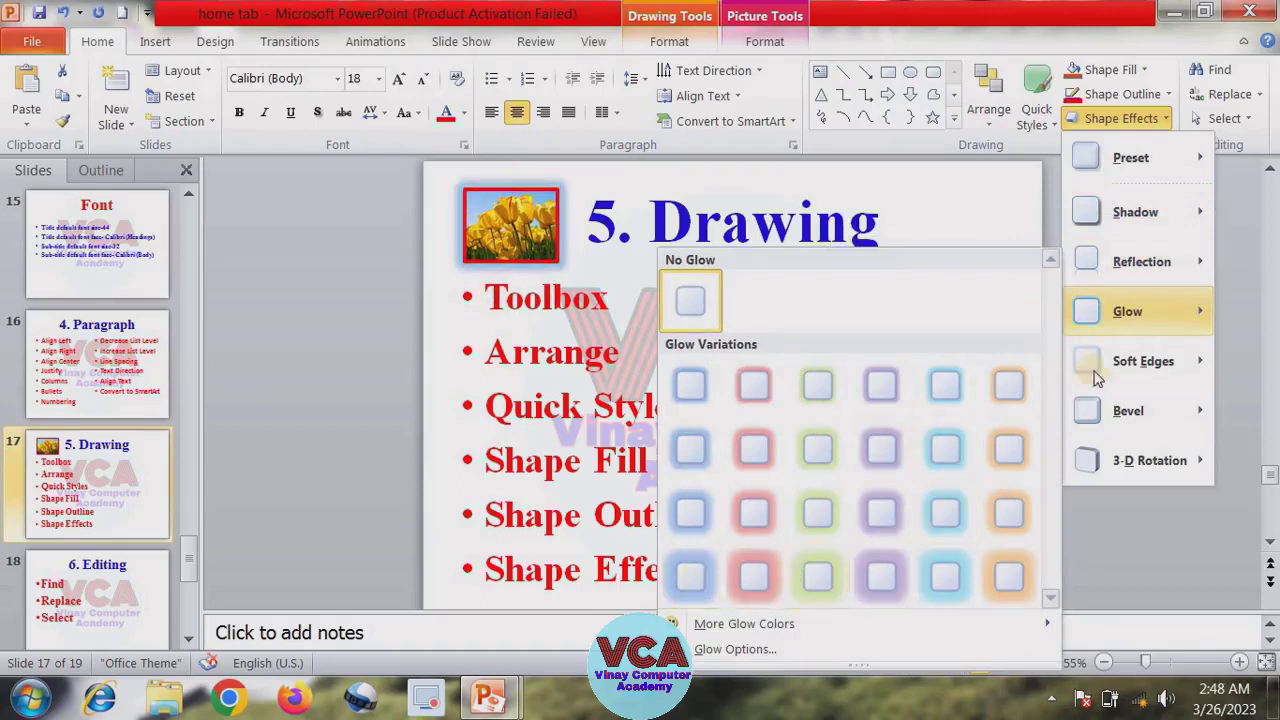
mouse_move(1108, 364)
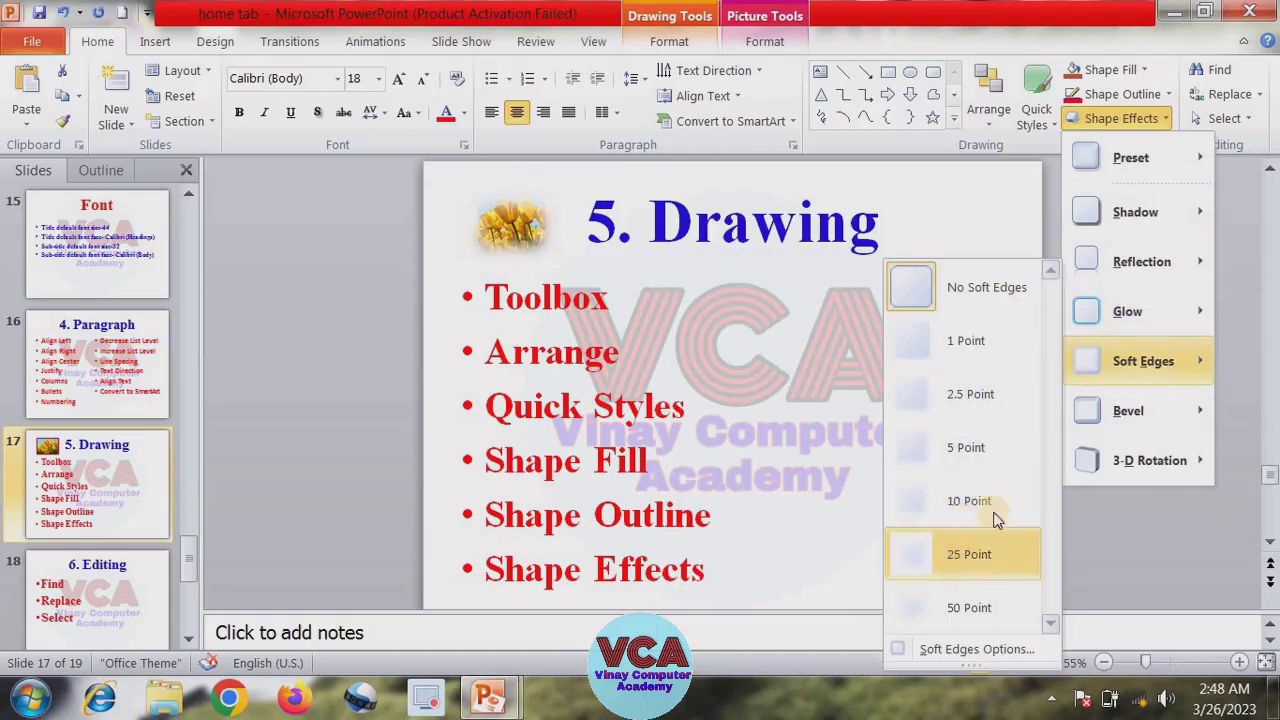
mouse_move(1121, 418)
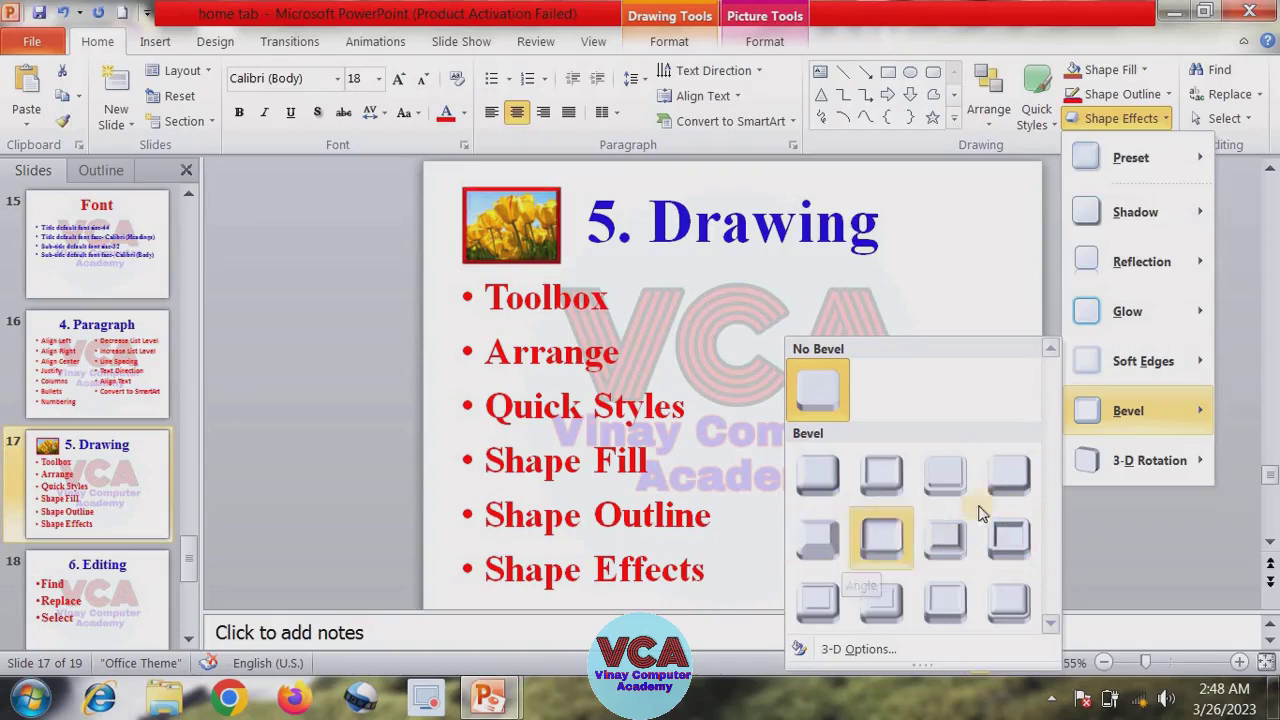
mouse_move(1147, 463)
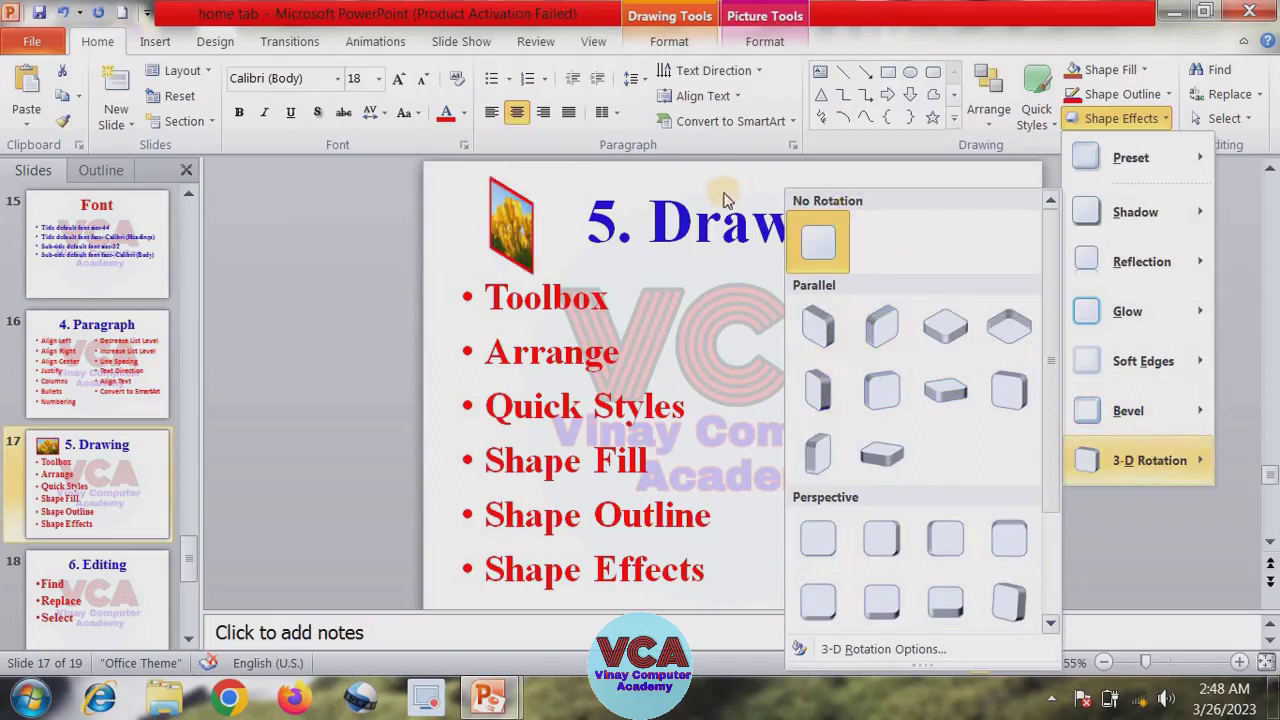
left_click(826, 212)
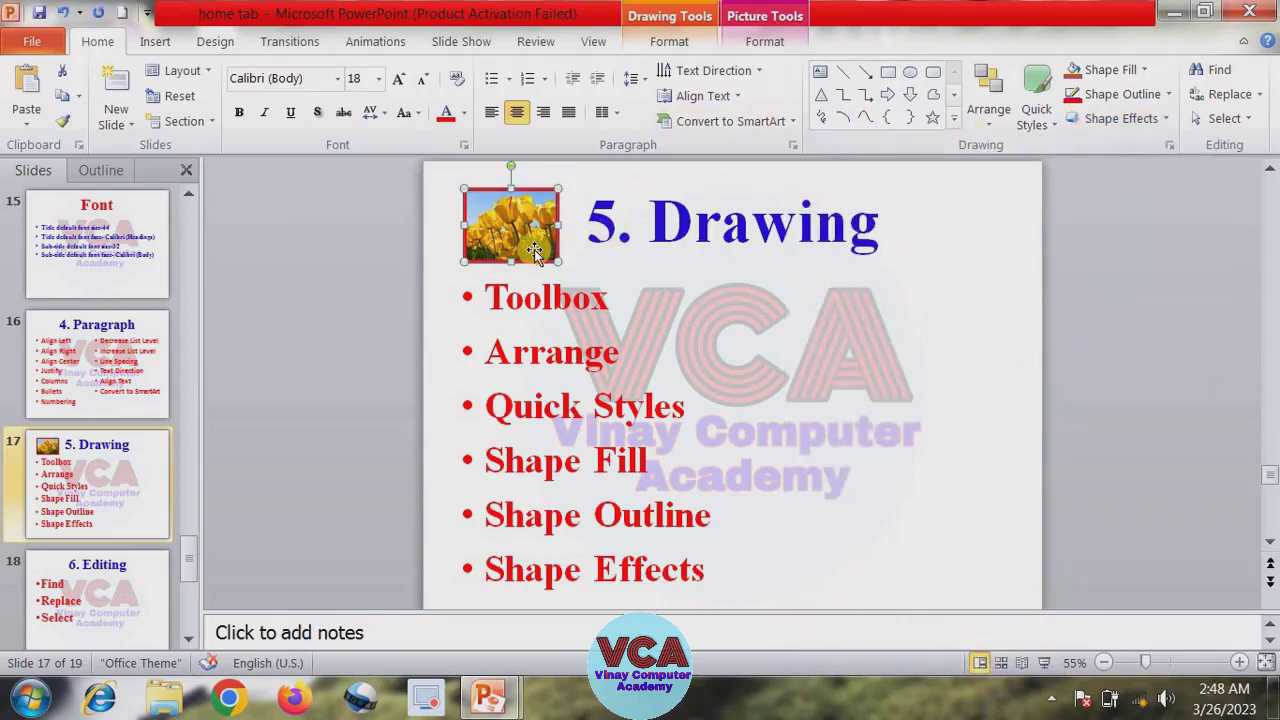
key("Delete")
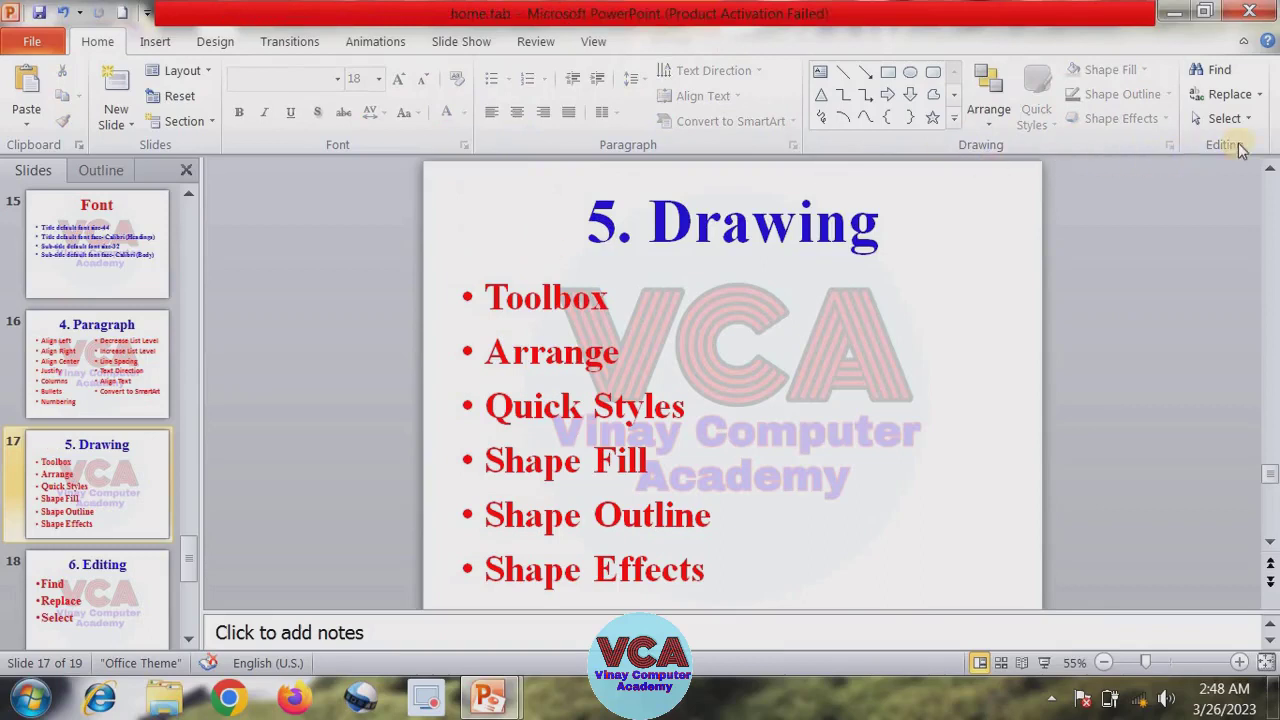
Step: Move to the 6. Editing slide, view the Select dropdown options, then continue to the THANK YOU slide
scroll(818, 272, "down", 1)
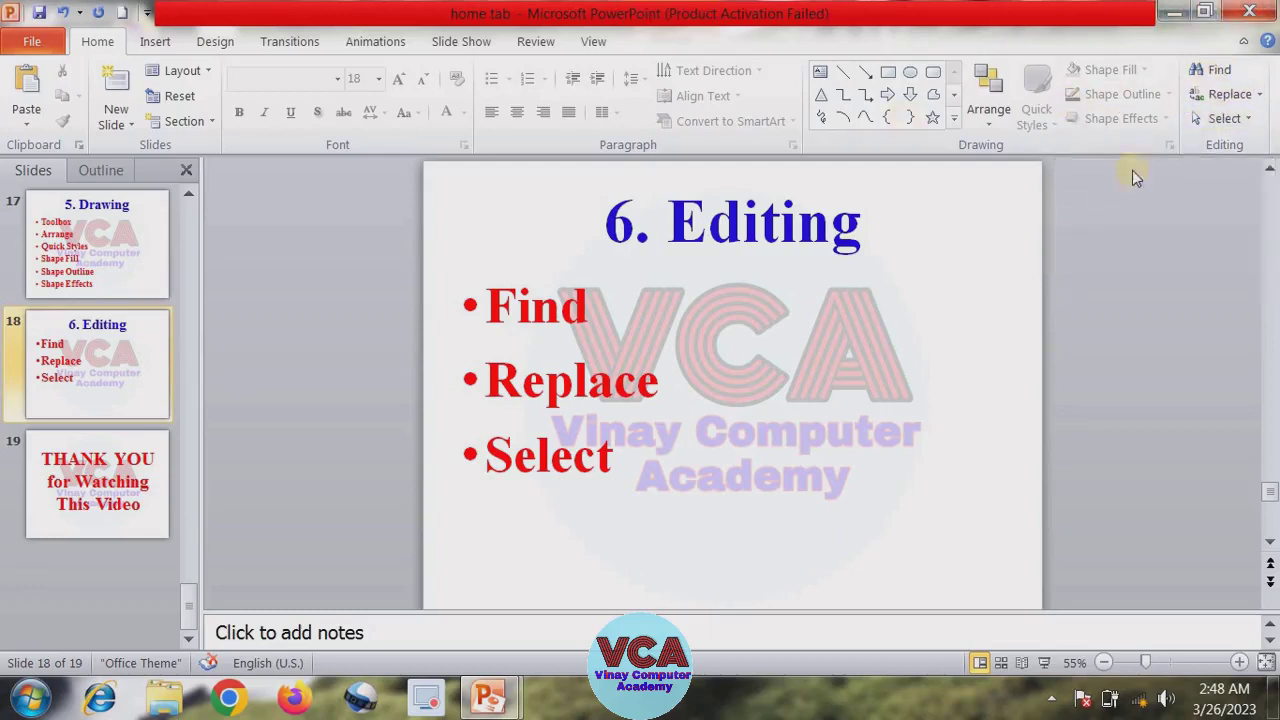
left_click(1225, 124)
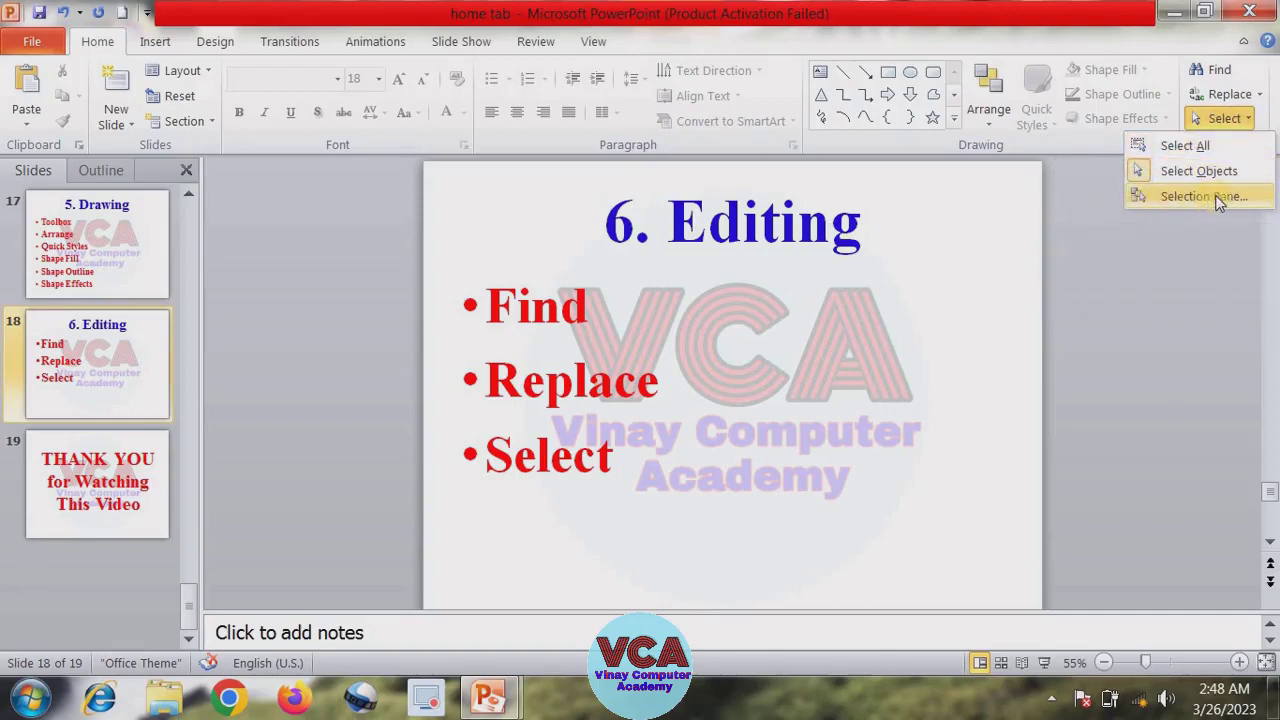
left_click(1028, 212)
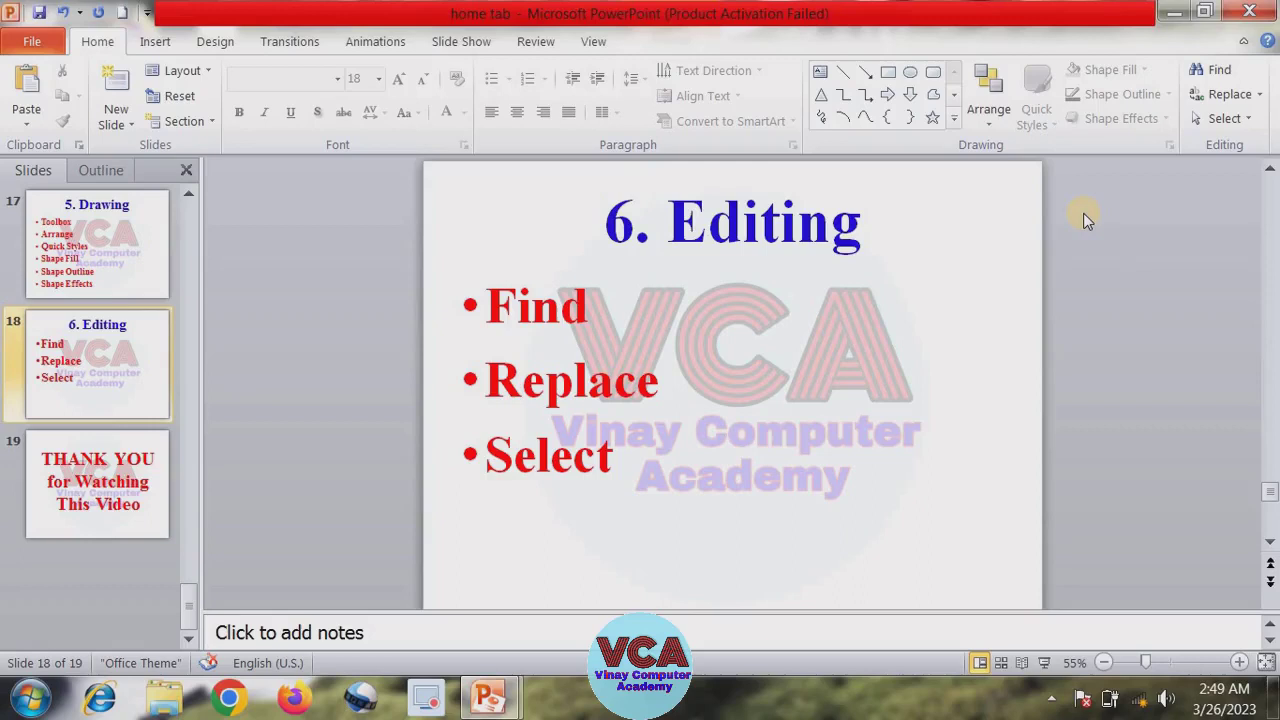
scroll(1083, 213, "down", 1)
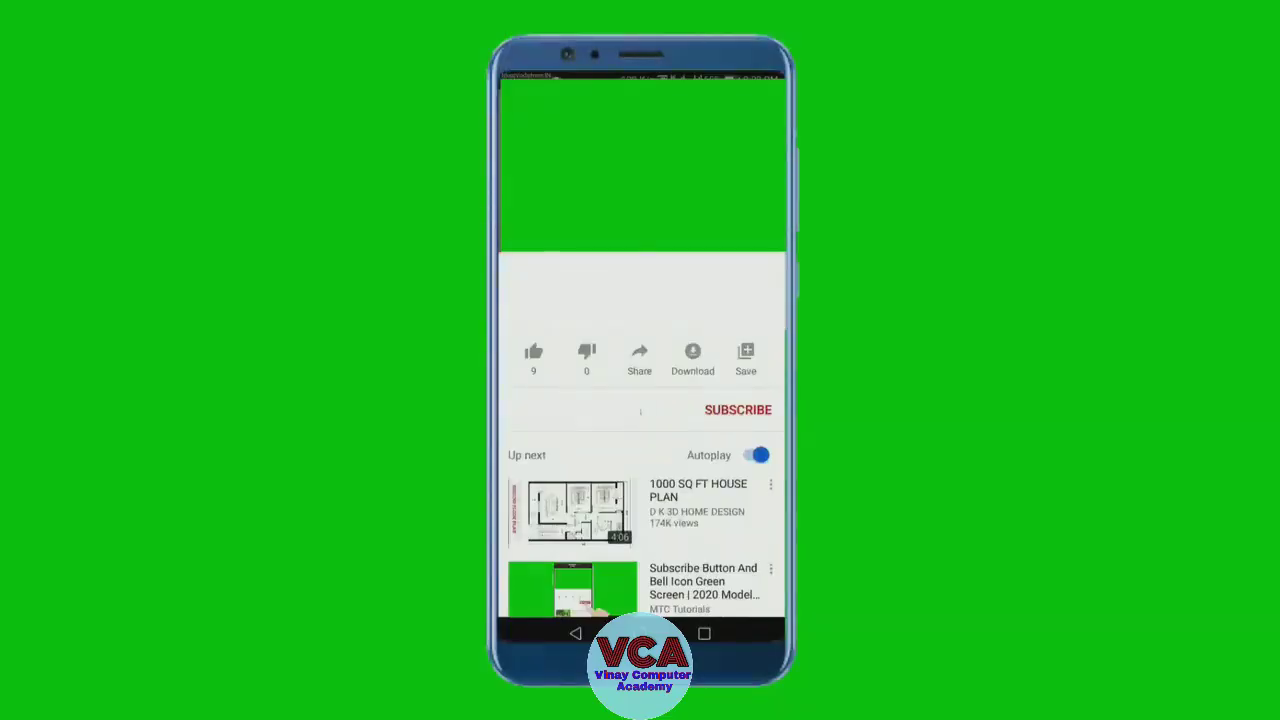